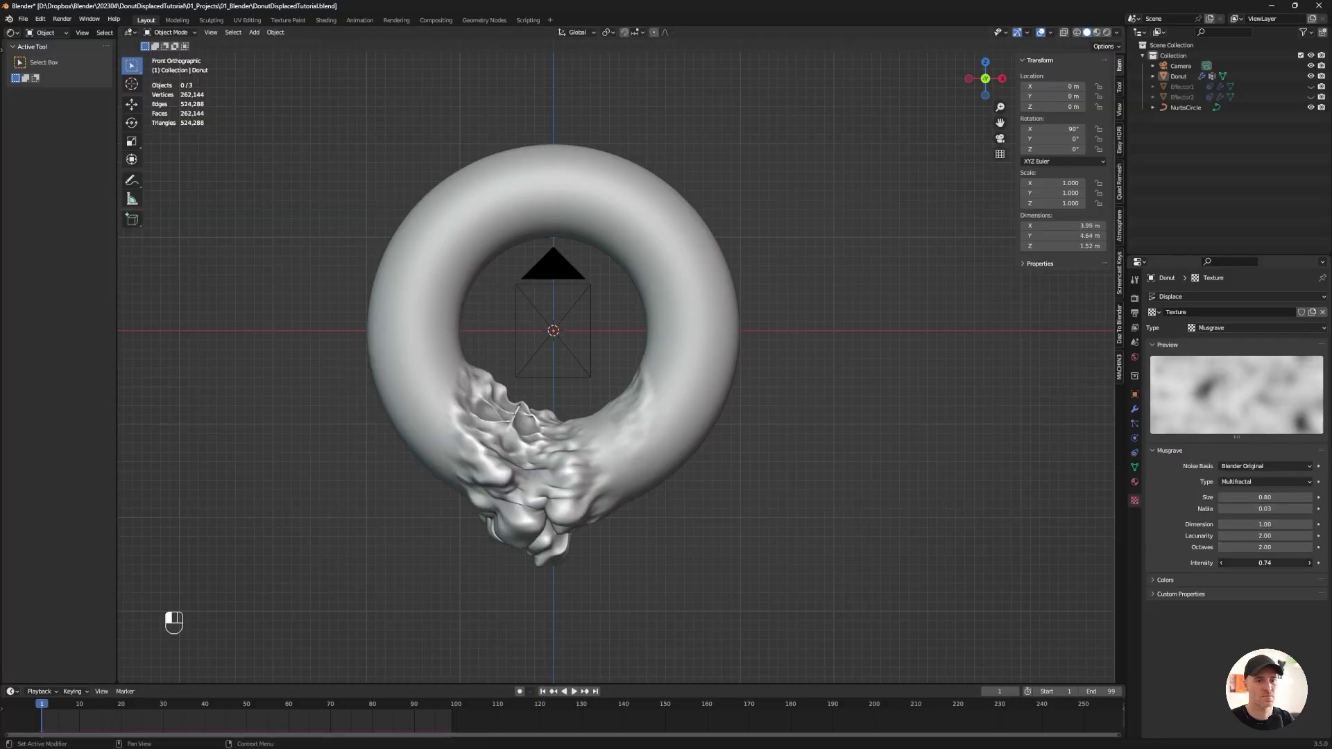
pyautogui.moveTo(1265, 563)
pyautogui.mouseDown()
pyautogui.moveTo(1242, 563)
pyautogui.moveTo(1256, 563)
pyautogui.mouseUp()
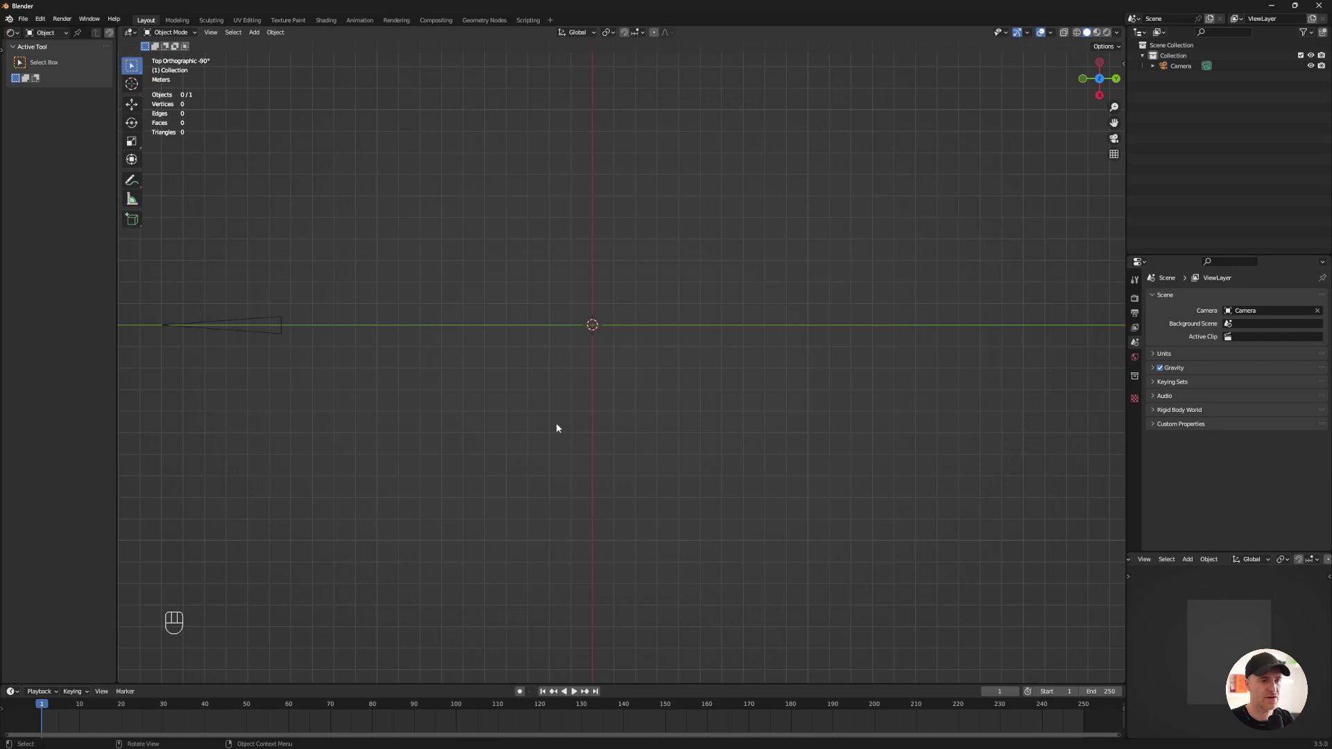
# Add a torus mesh with a major radius of 1.5 m and a minor radius of 0.5 m
pyautogui.hotkey('shift', 'a')
pyautogui.moveTo(536, 420)
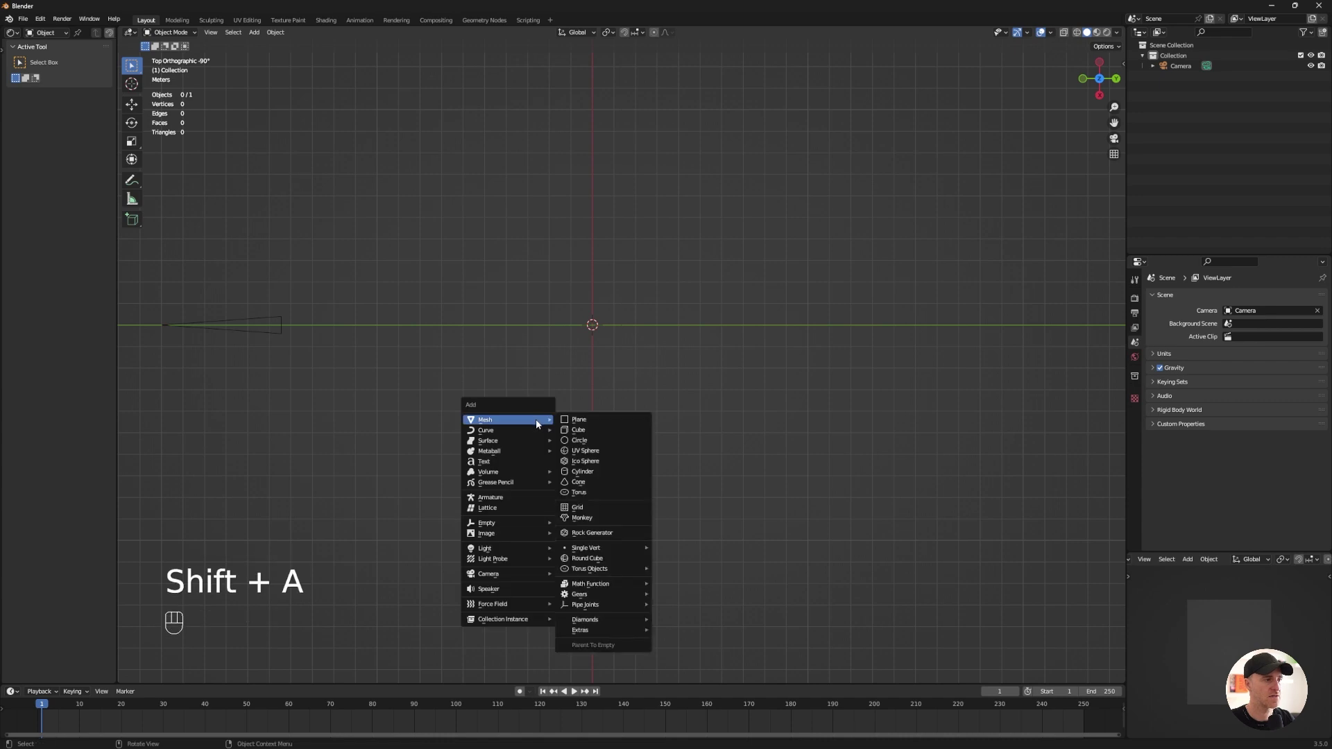
pyautogui.click(590, 492)
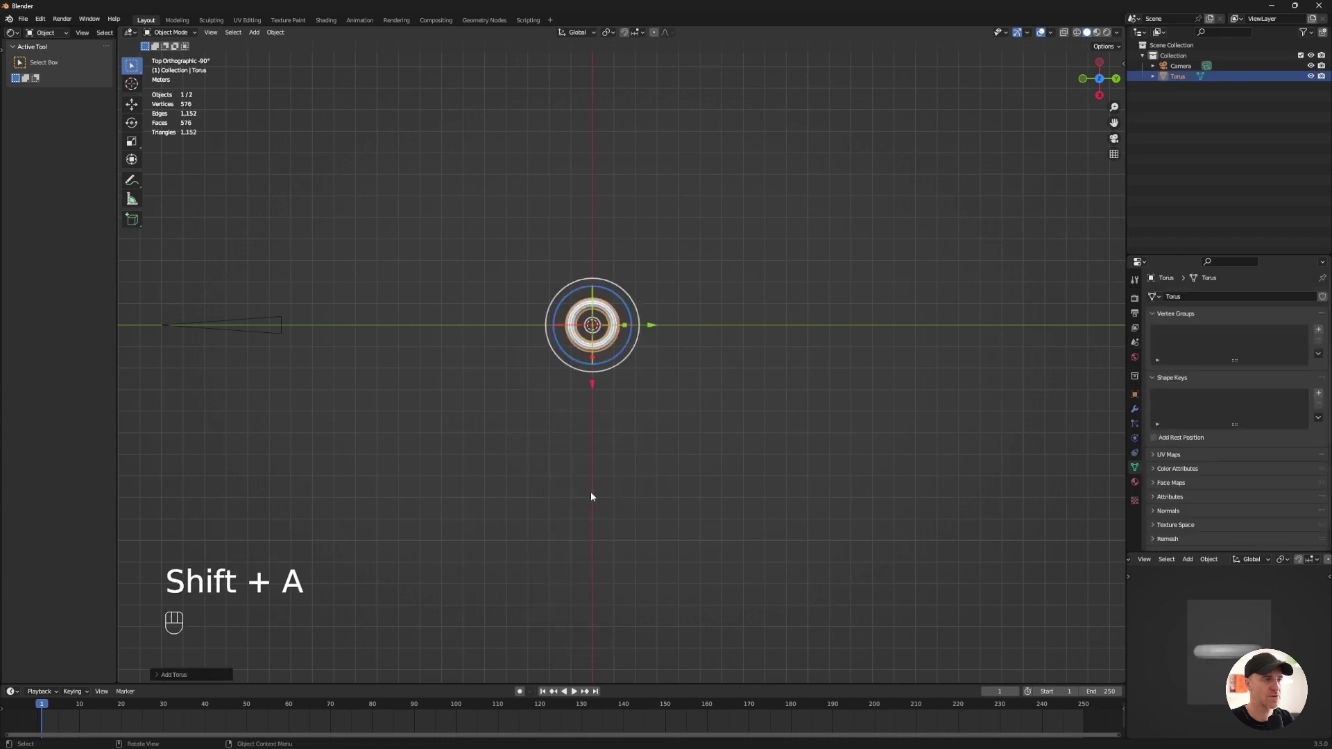
pyautogui.click(179, 675)
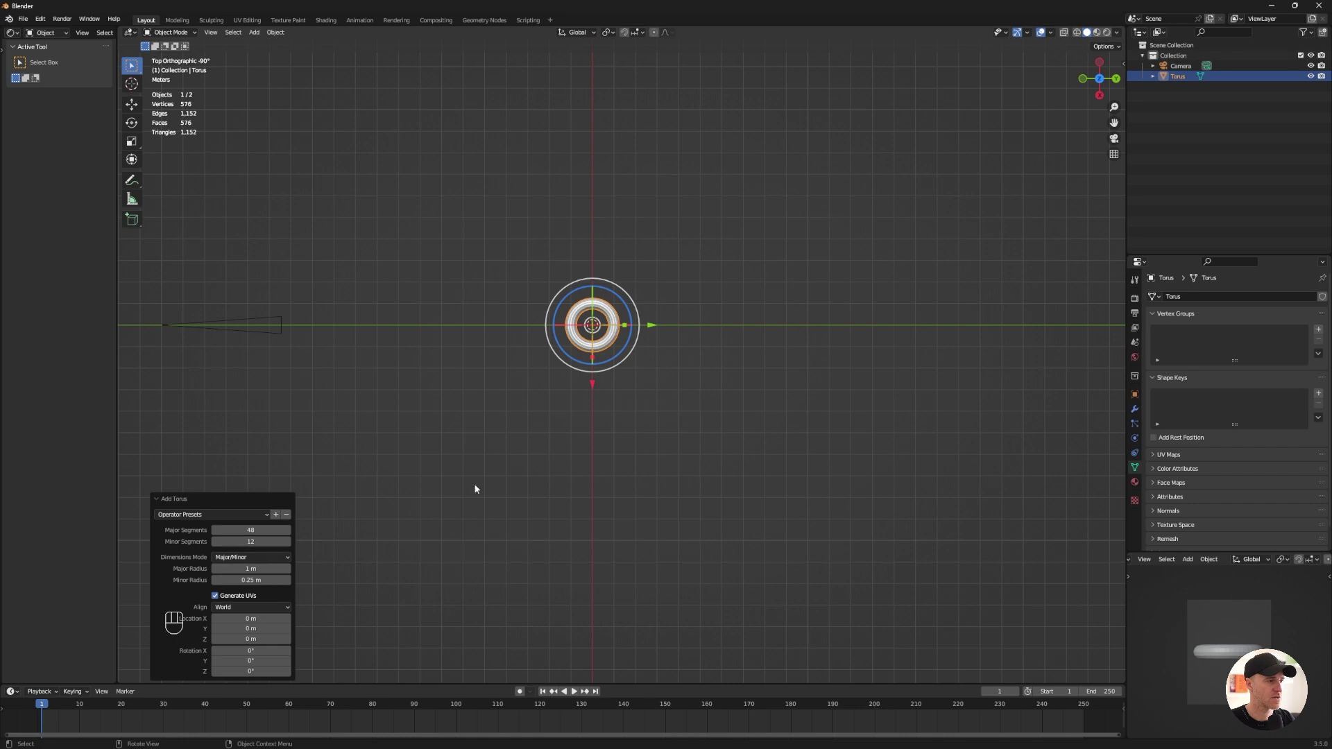
pyautogui.scroll(2, 556, 363)
pyautogui.moveTo(486, 326); pyautogui.dragTo(536, 297, button='middle')
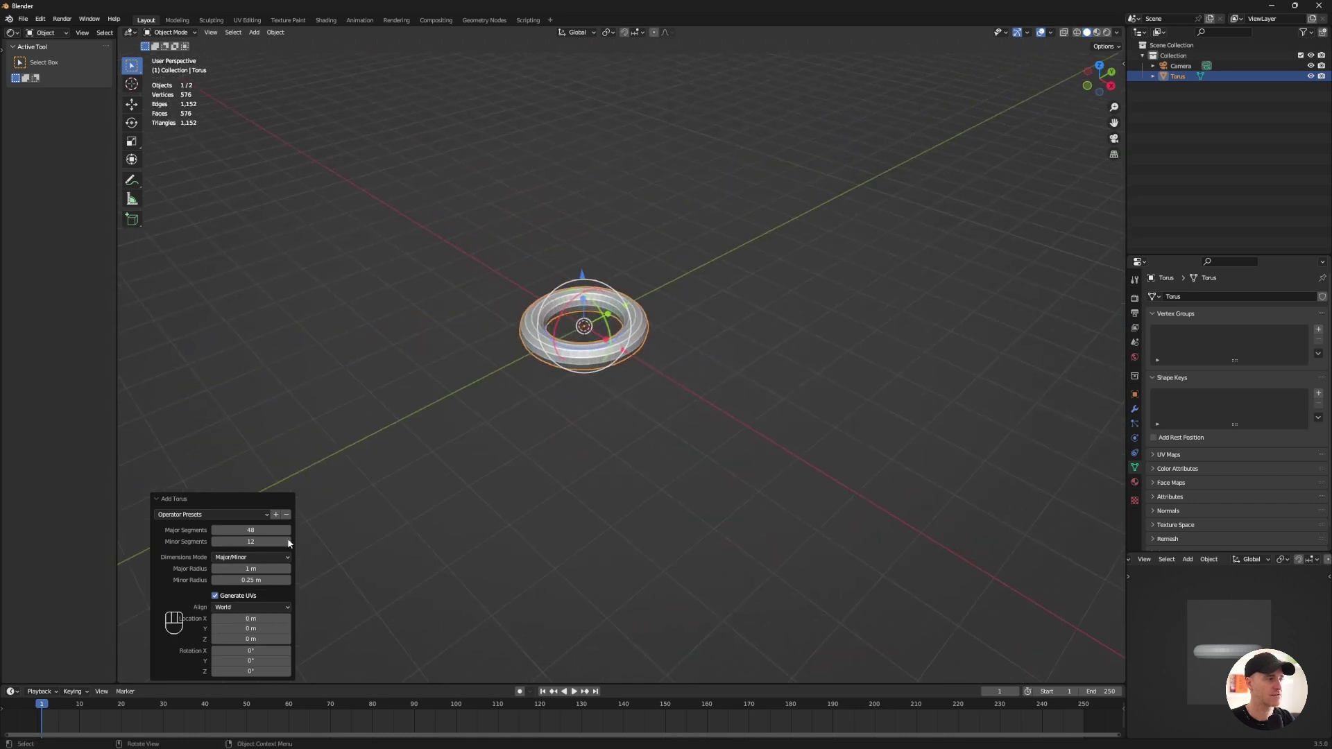
pyautogui.moveTo(260, 580)
pyautogui.mouseDown()
pyautogui.moveTo(272, 580)
pyautogui.moveTo(250, 580)
pyautogui.mouseUp()
pyautogui.click(238, 579)
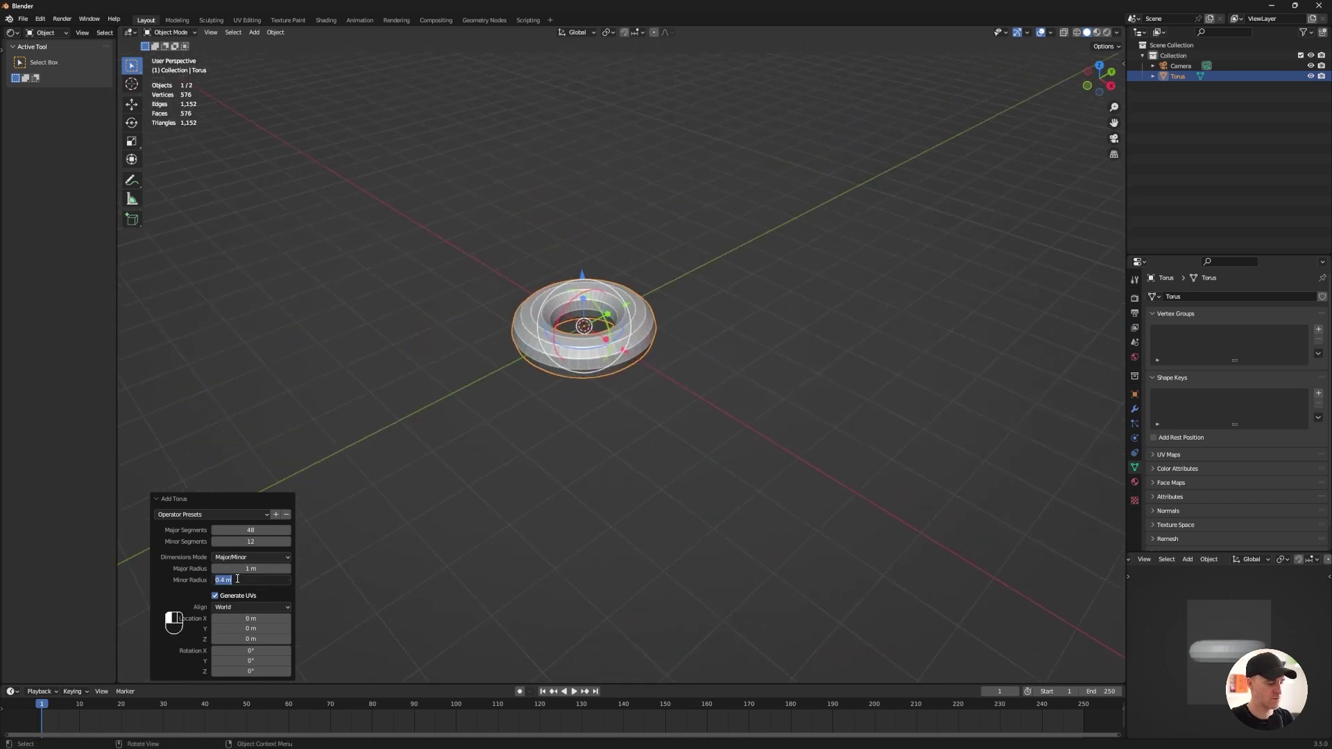
pyautogui.hotkey('shift', 'Tab')
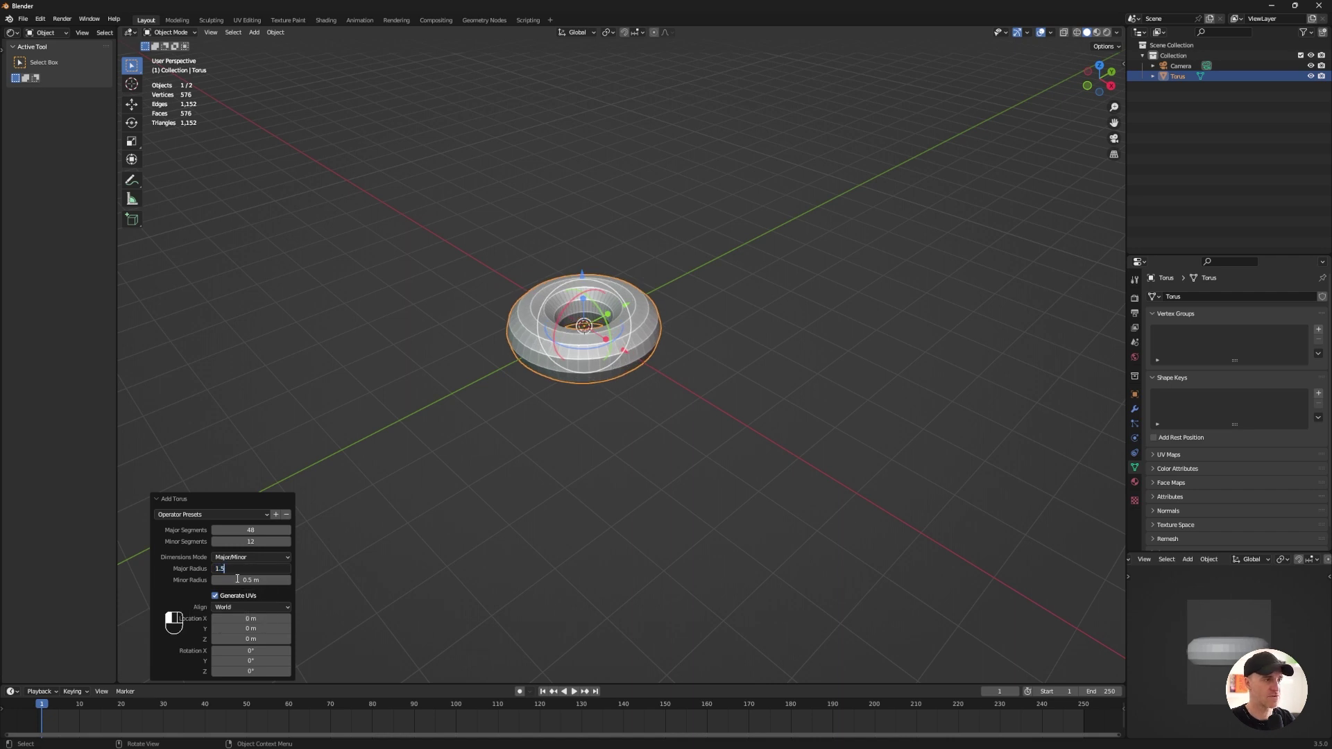
pyautogui.write('1.5')
pyautogui.press('Tab')
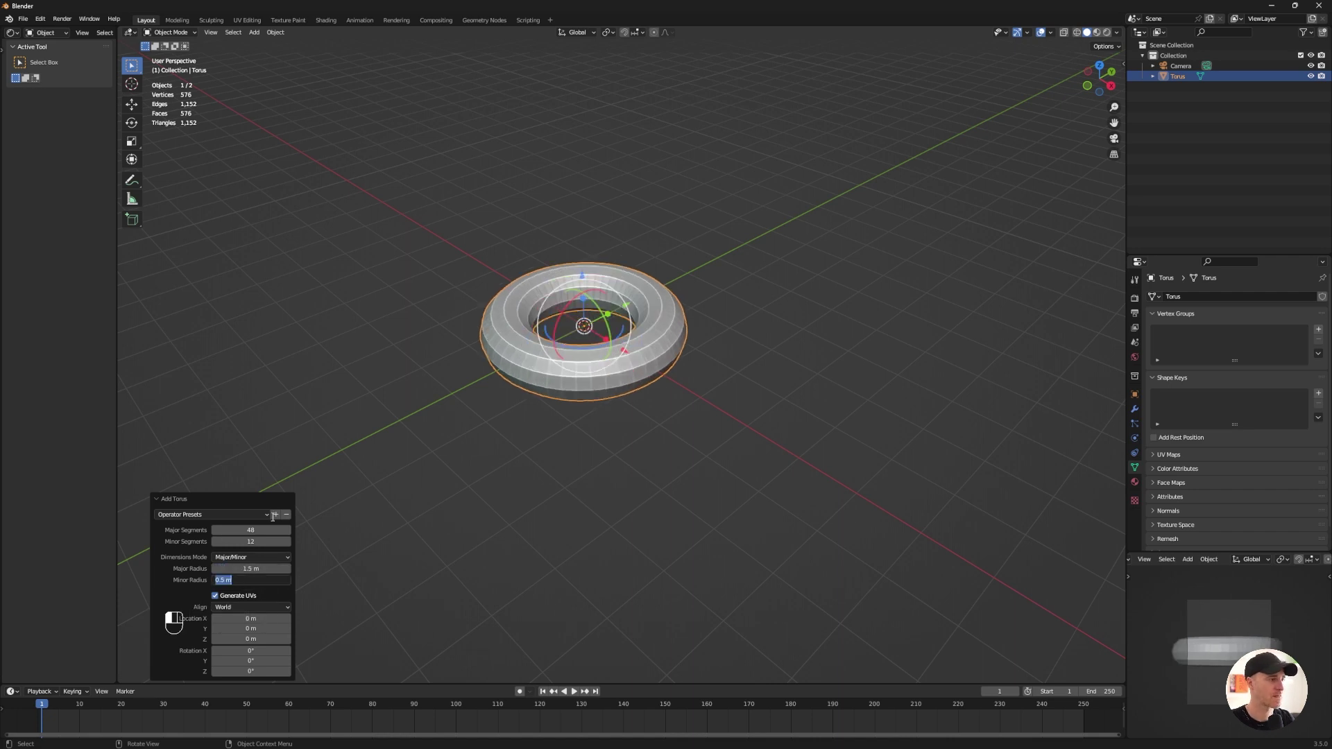
# Set the torus's major and minor segments to 64 each and shade it smooth
pyautogui.click(252, 544)
pyautogui.write('64')
pyautogui.hotkey('shift', 'Tab')
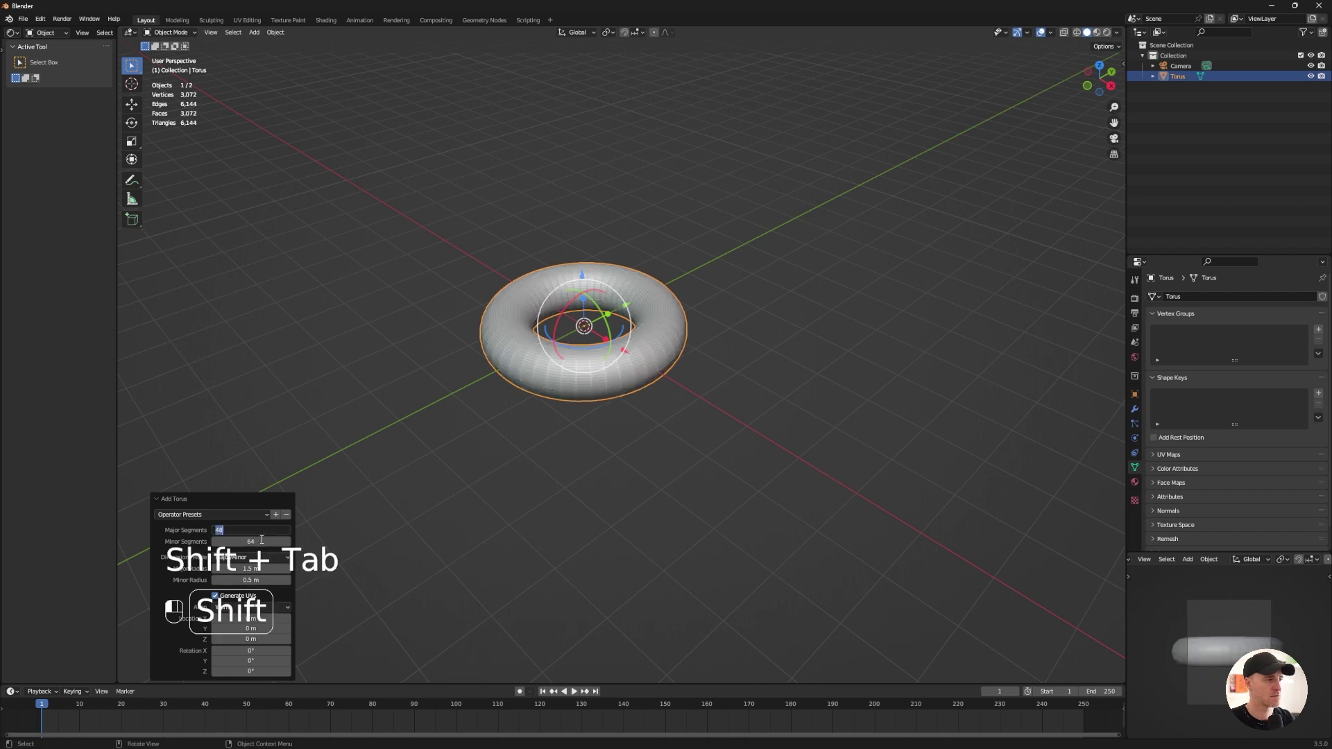
pyautogui.write('64')
pyautogui.press('Tab')
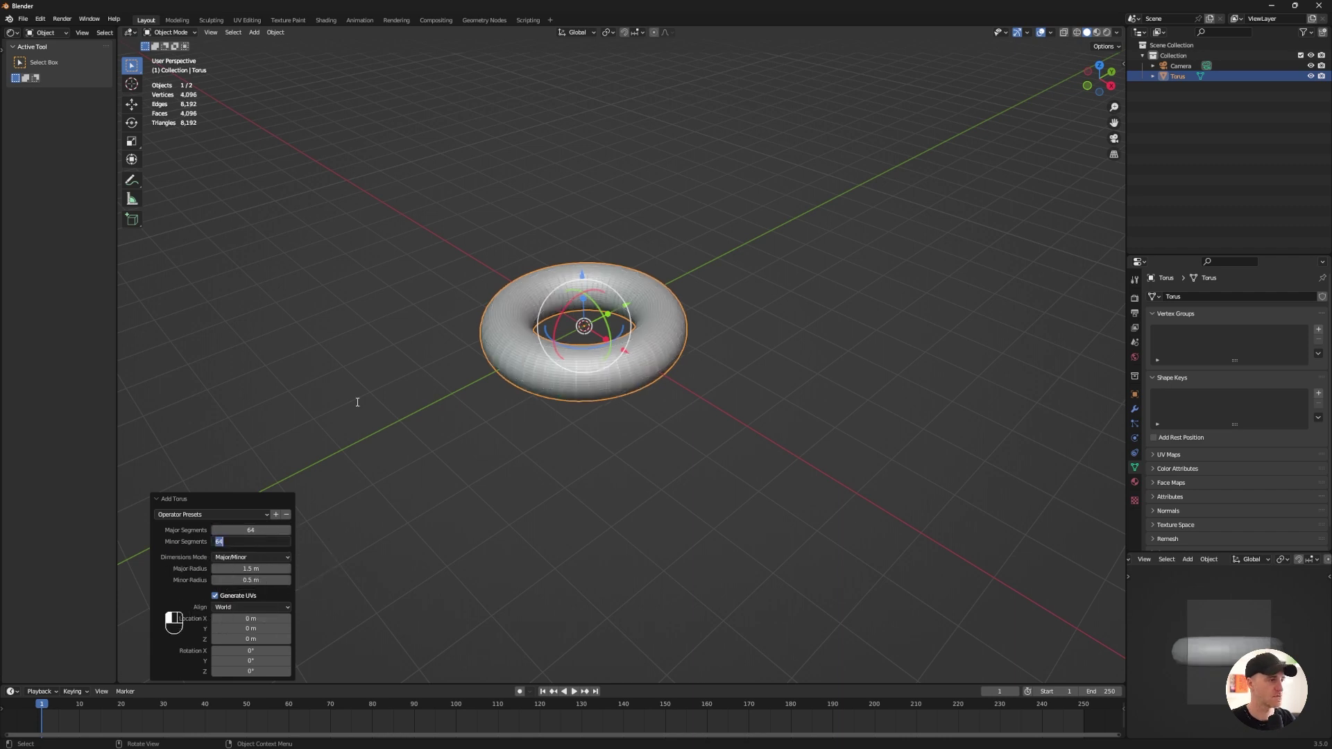
pyautogui.click(510, 435)
pyautogui.rightClick(540, 385)
pyautogui.click(541, 387)
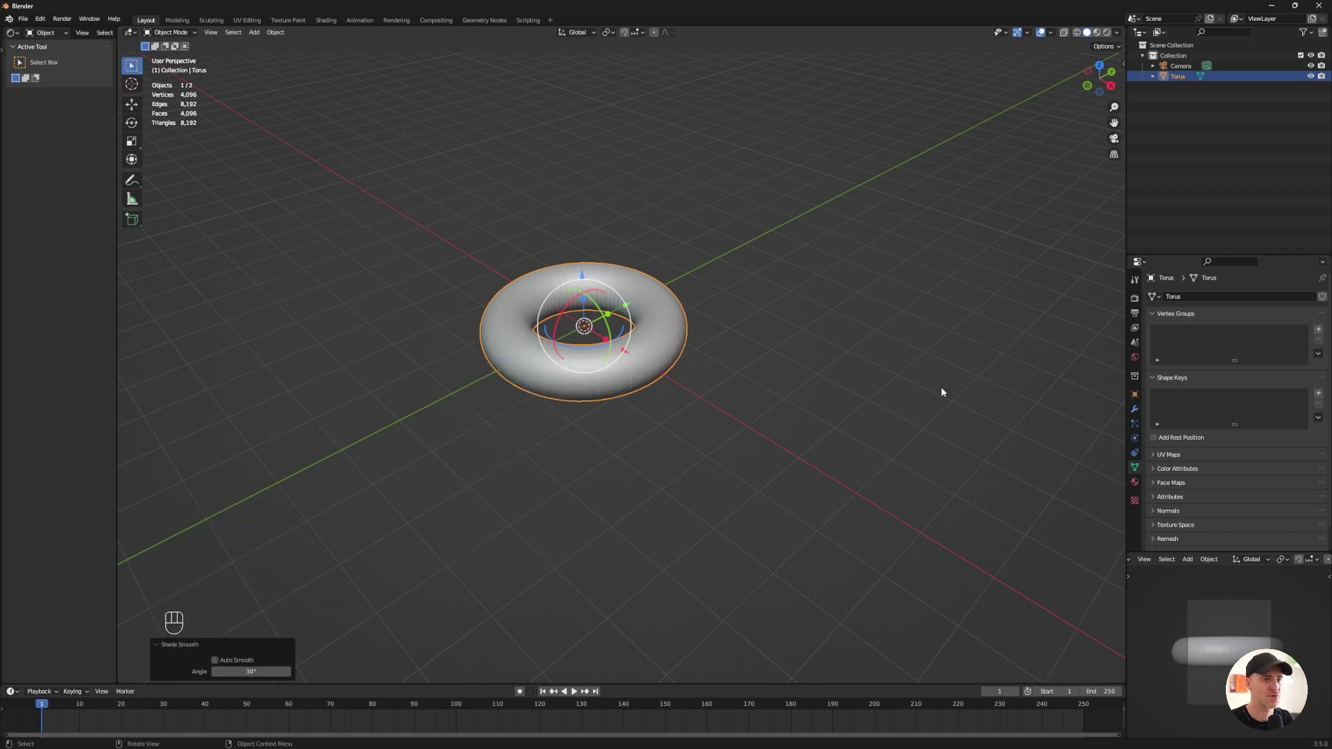
# Add a Subdivision Surface modifier to the torus with viewport and render levels of 1 and Optimal Display off
pyautogui.click(1135, 409)
pyautogui.click(1183, 297)
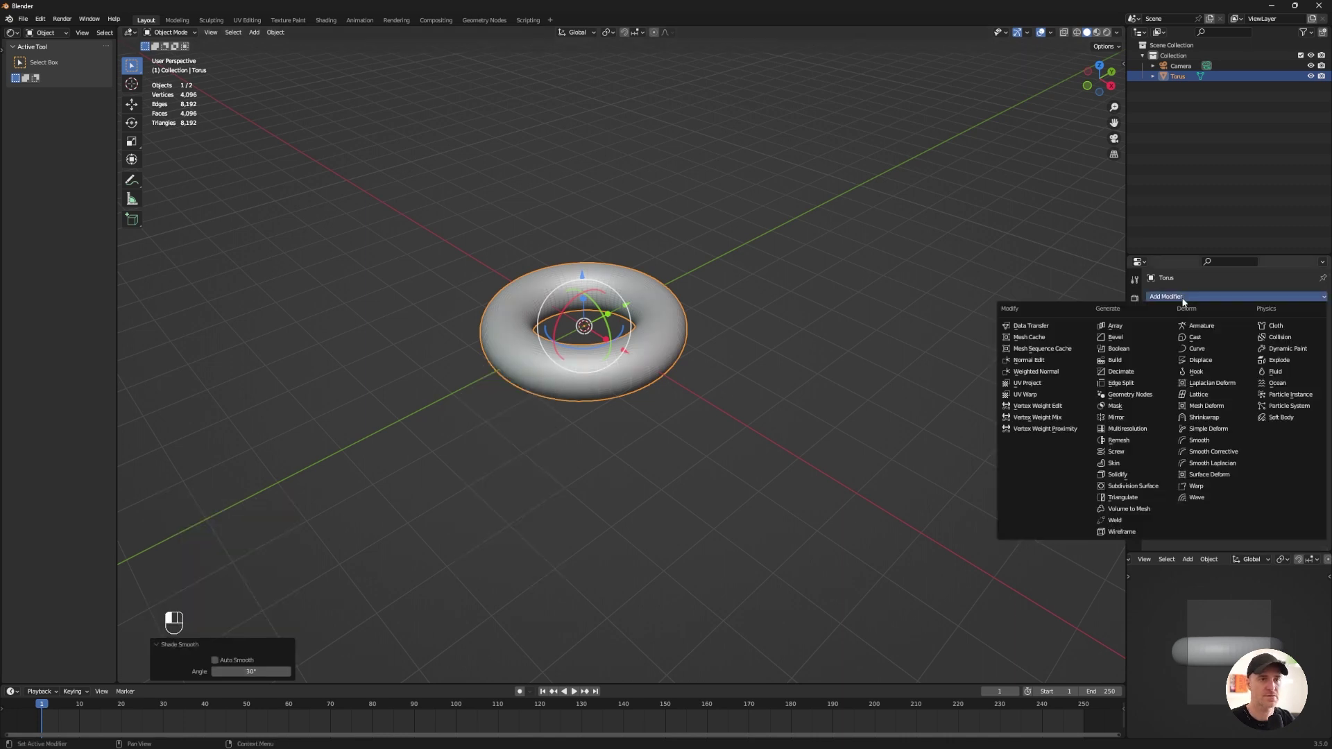
pyautogui.click(1131, 486)
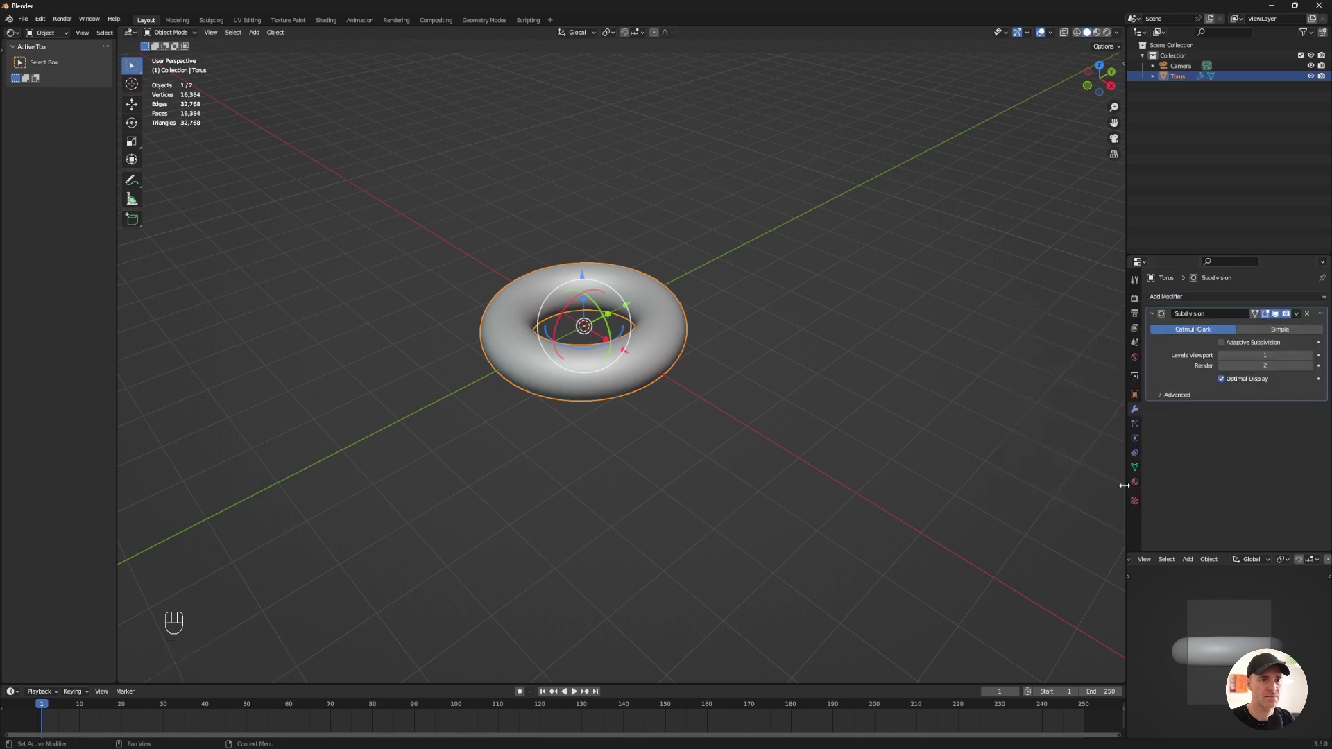
pyautogui.click(1078, 35)
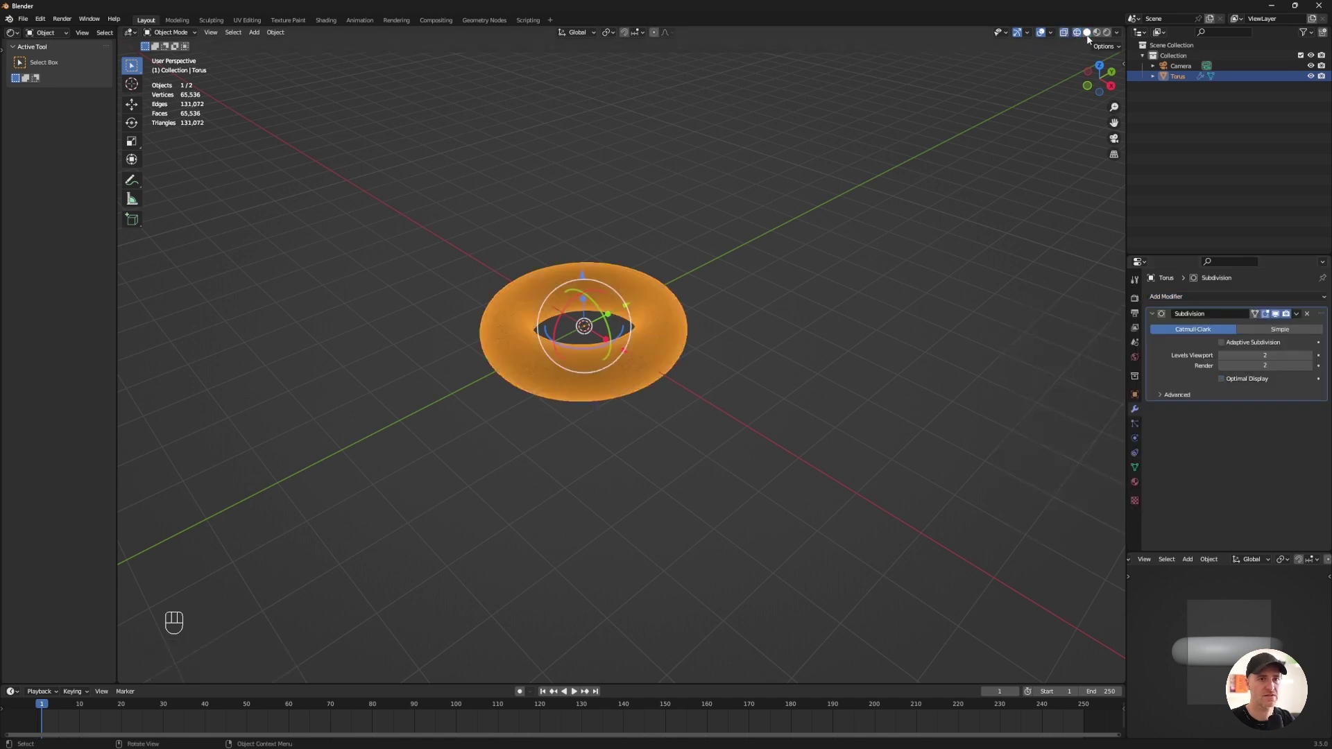
pyautogui.click(1223, 355)
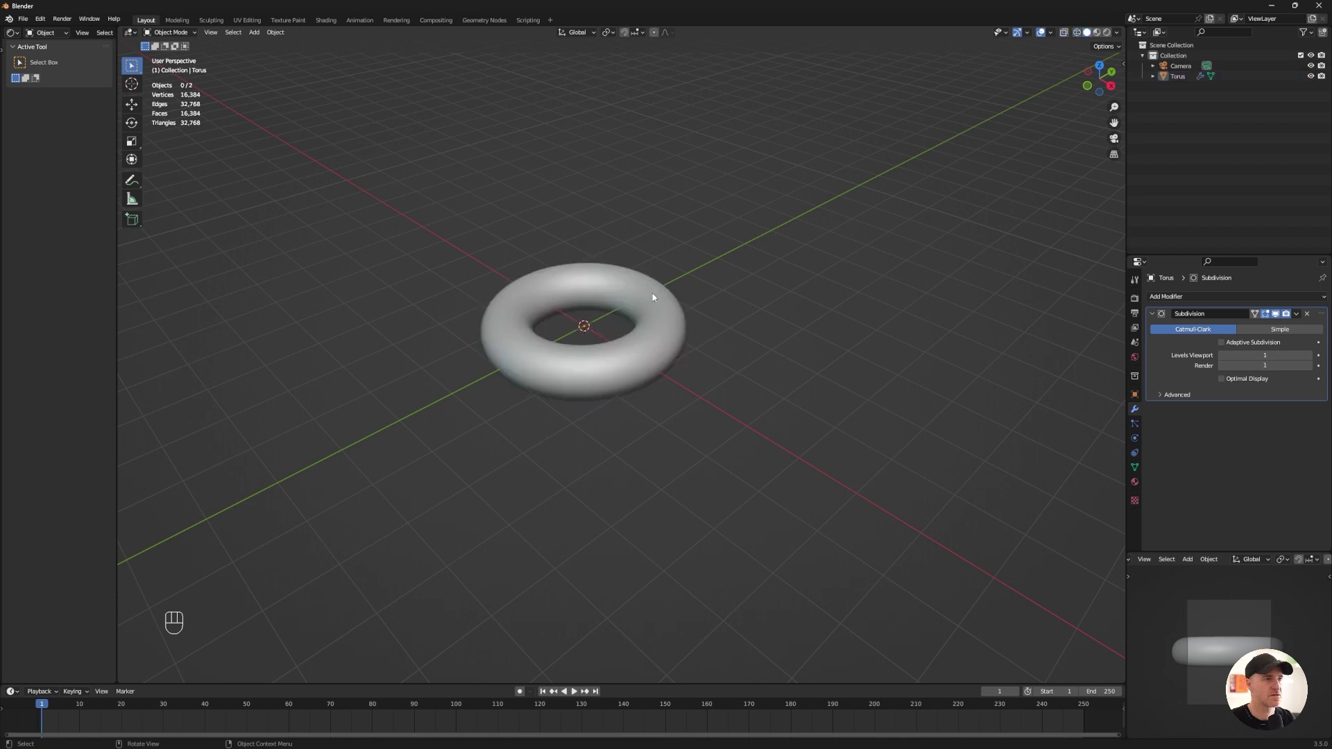
# Rotate the torus 90° about the X axis so it stands upright
pyautogui.click(663, 305)
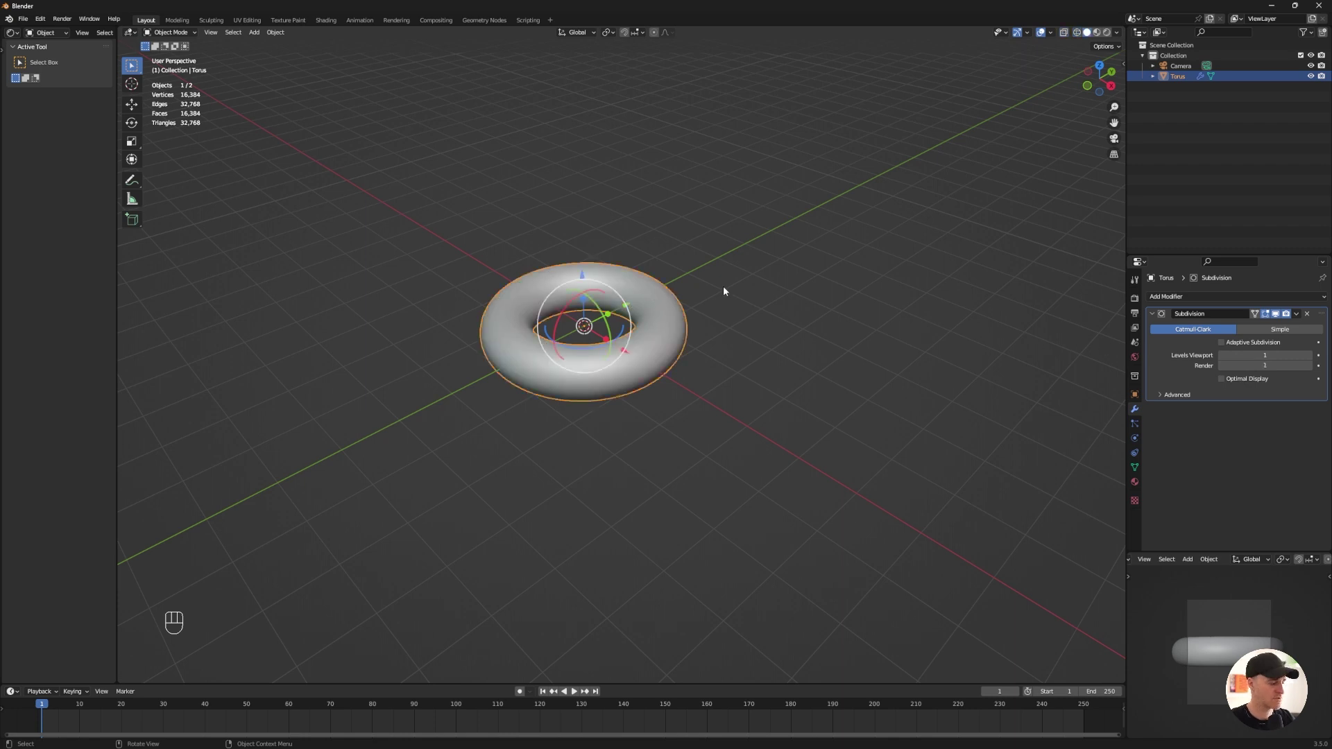
pyautogui.write('rx90')
pyautogui.press('Return')
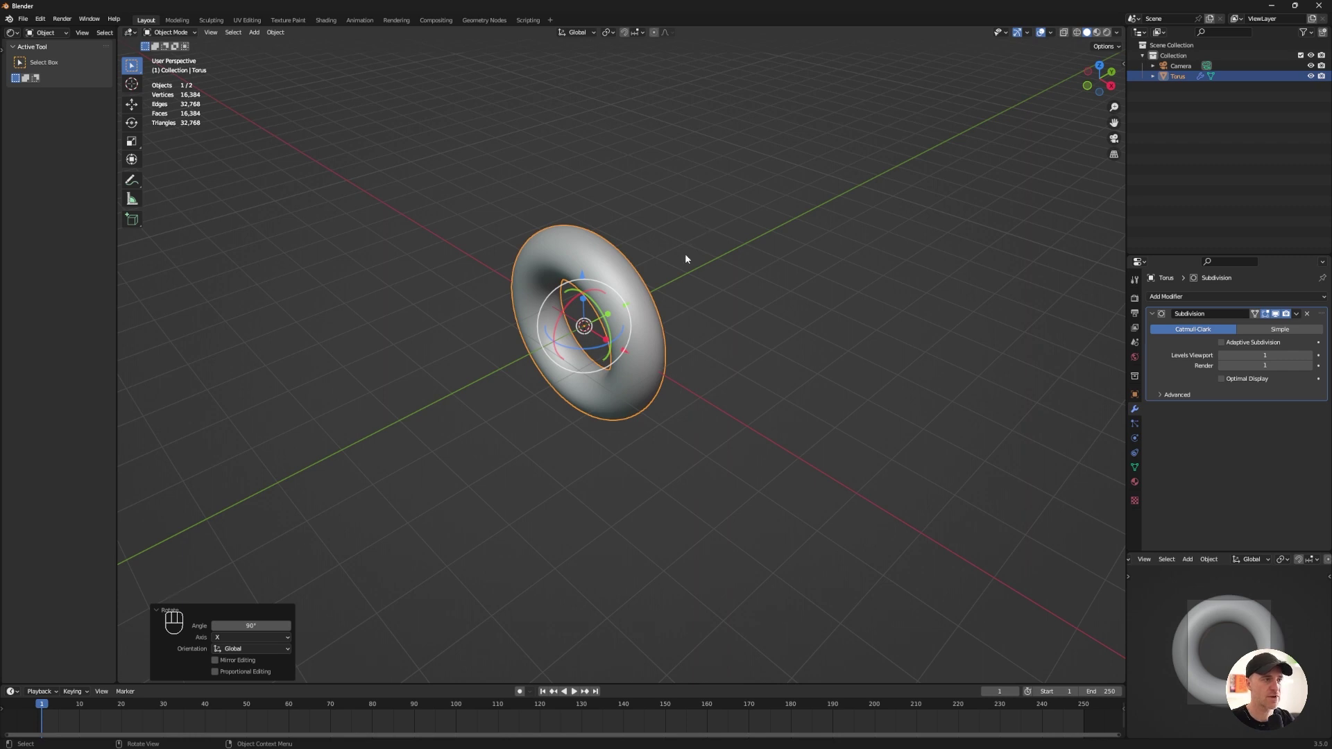
# Add a NURBS circle at the origin and rotate it 90° about the X axis
pyautogui.hotkey('shift', 'a')
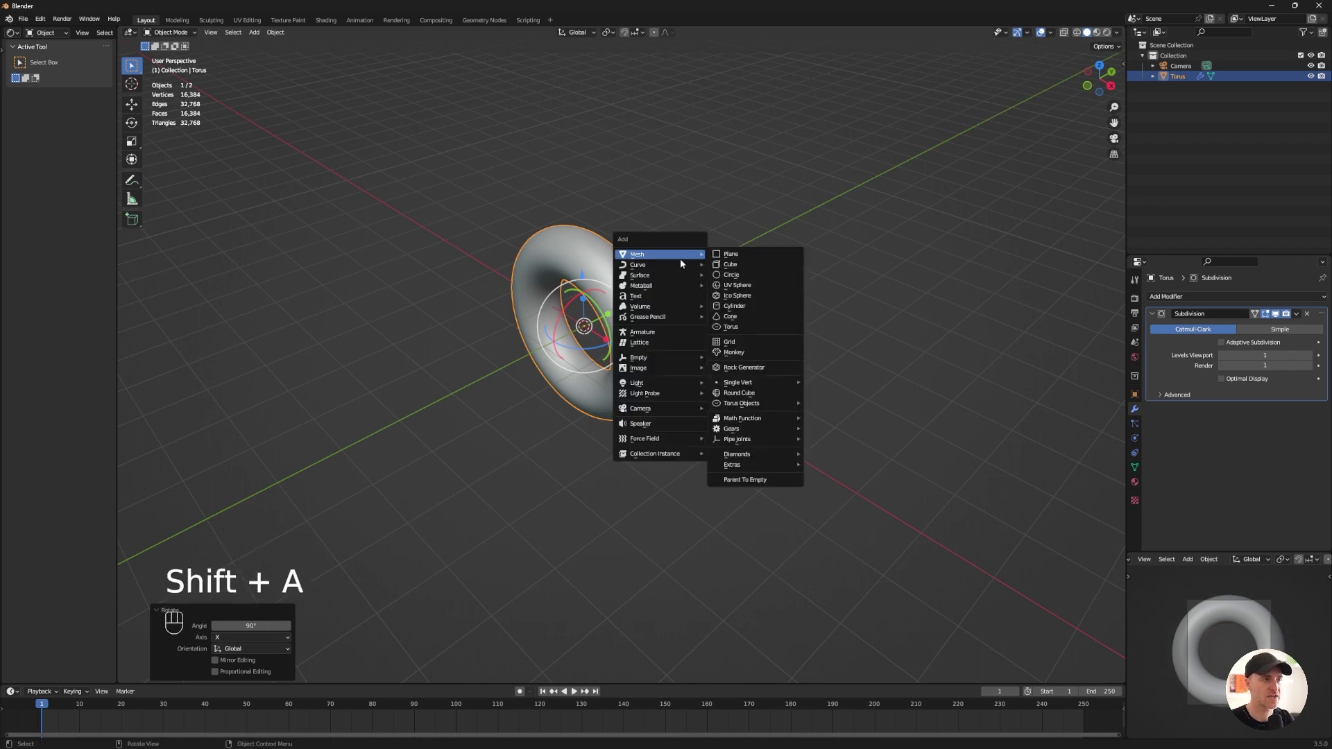
pyautogui.moveTo(678, 264)
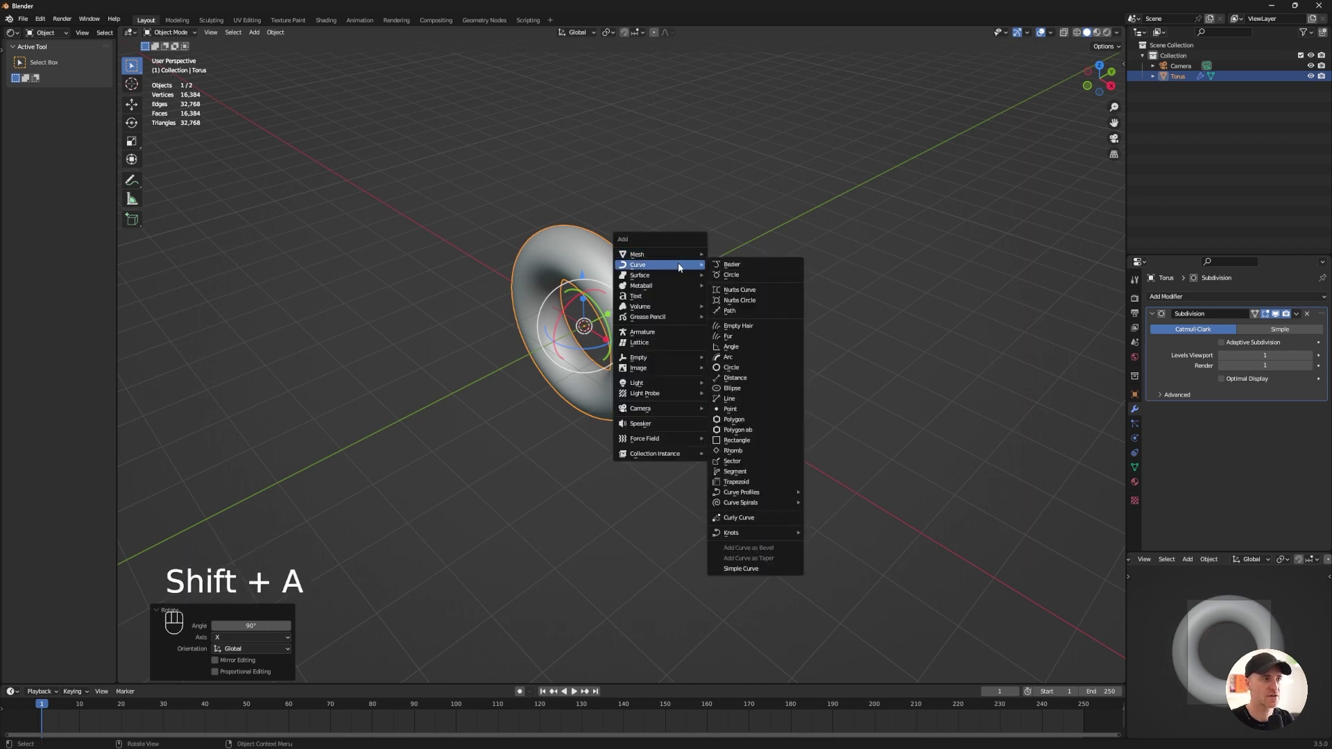
pyautogui.click(774, 301)
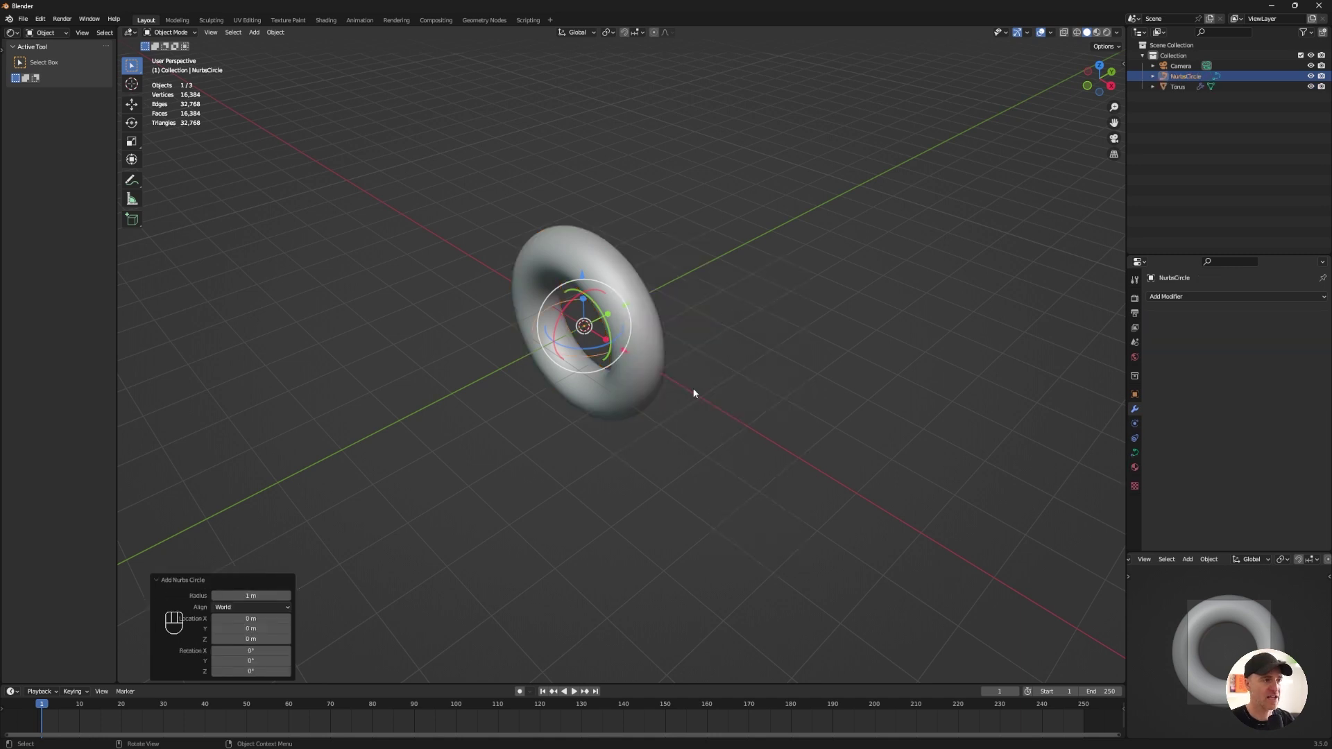
pyautogui.press('r')
pyautogui.press('x')
pyautogui.press('9')
pyautogui.press('0')
pyautogui.press('Return')
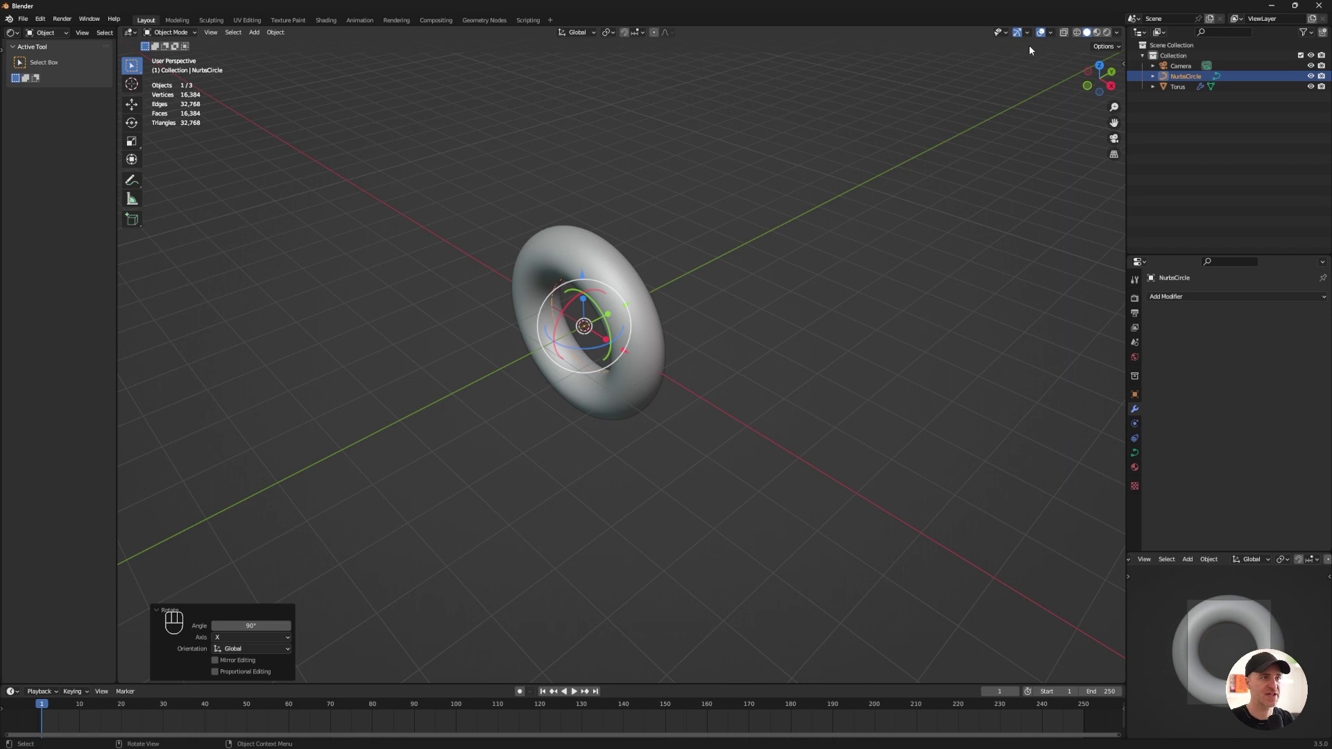
# Scale the NURBS circle by 1.5 so it follows the centre of the torus tube, checking in front wireframe view
pyautogui.click(1077, 32)
pyautogui.press('KP_1')
pyautogui.write('s')
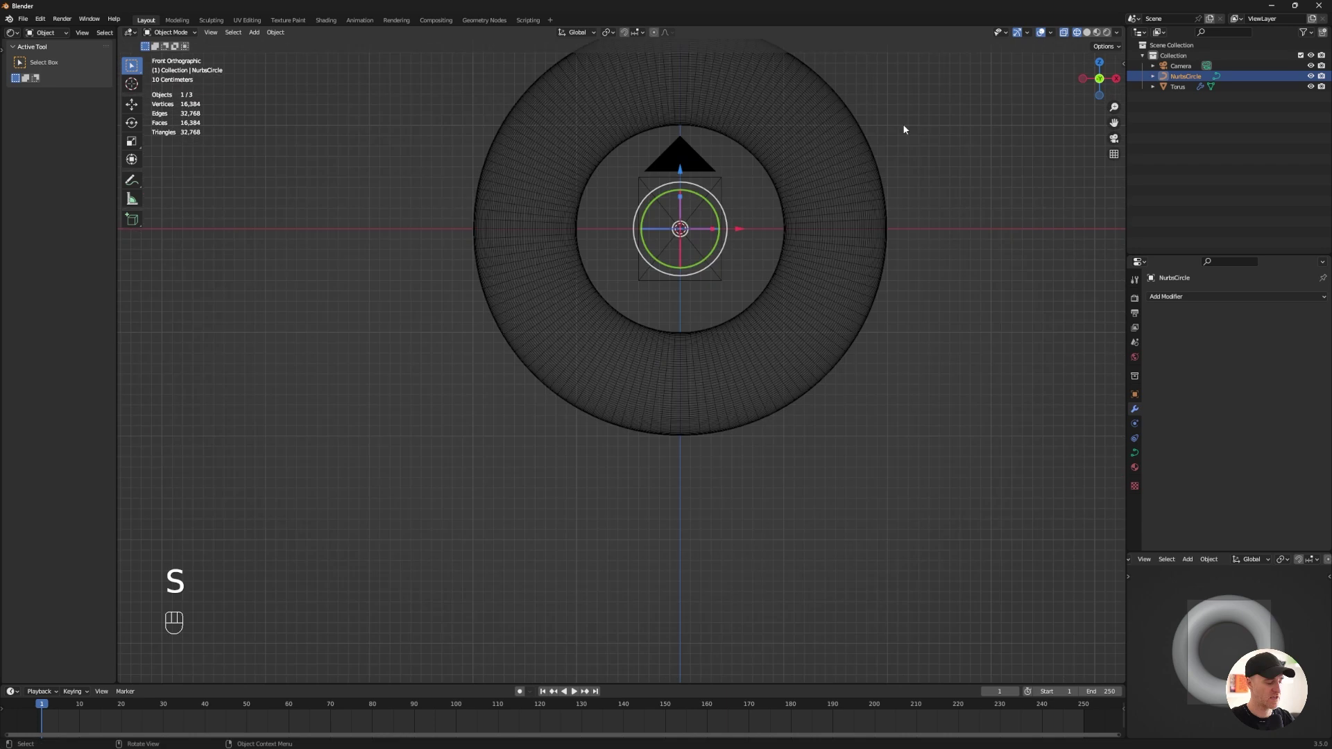
pyautogui.write('1.5')
pyautogui.press('Return')
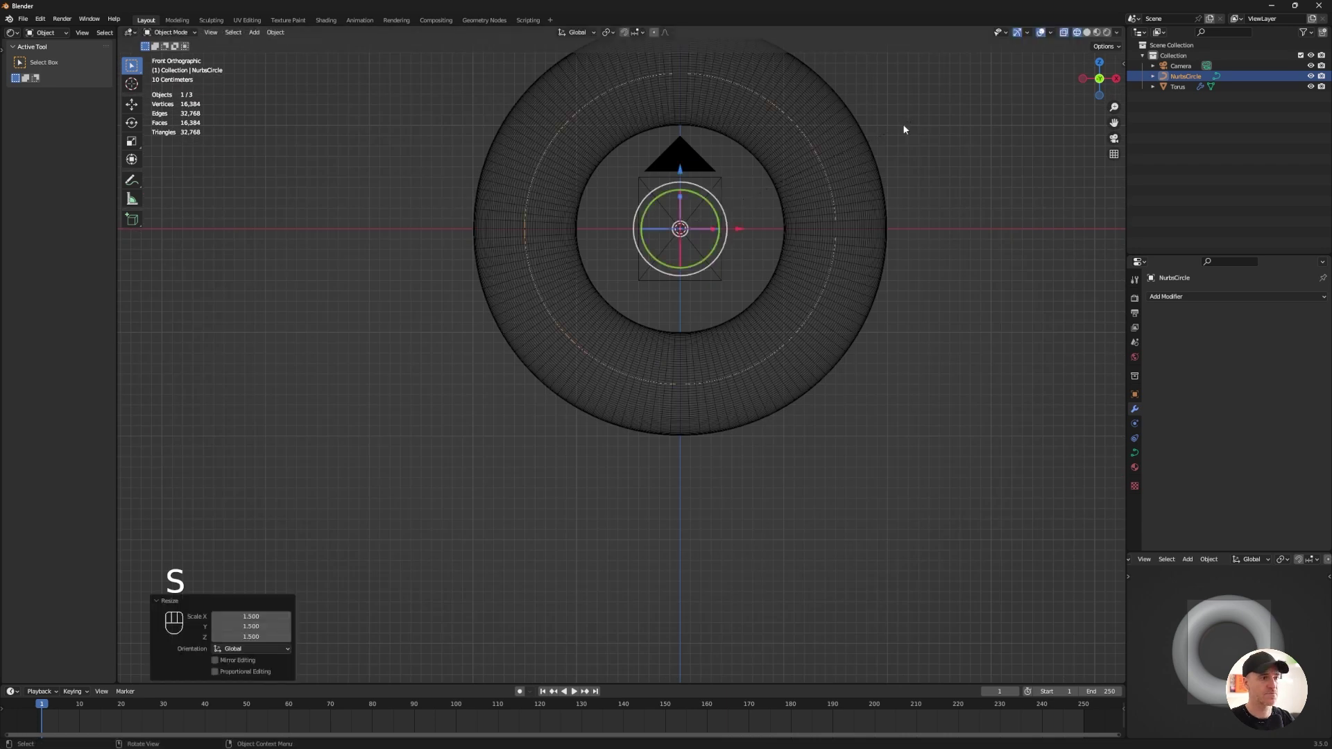
# Rename the torus object as Donut
pyautogui.moveTo(893, 109); pyautogui.dragTo(871, 120, button='middle')
pyautogui.doubleClick(1178, 87)
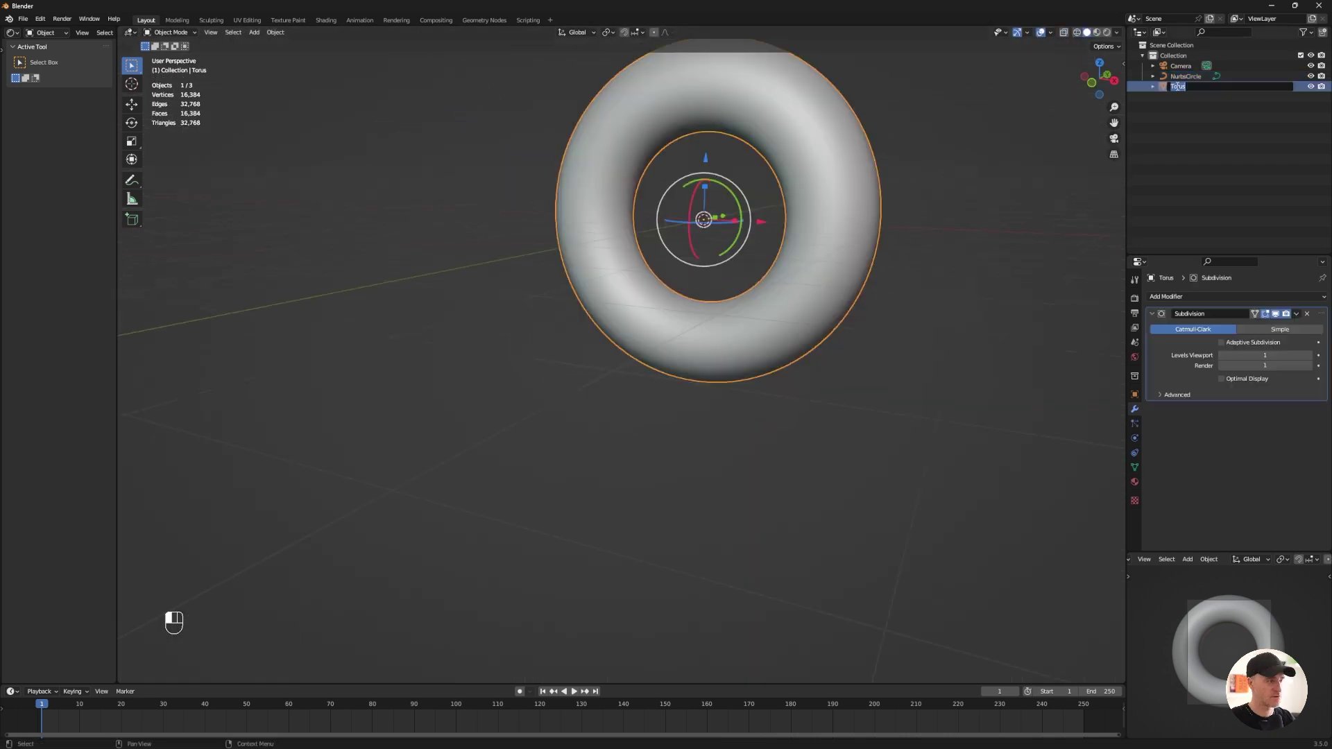
pyautogui.write('D')
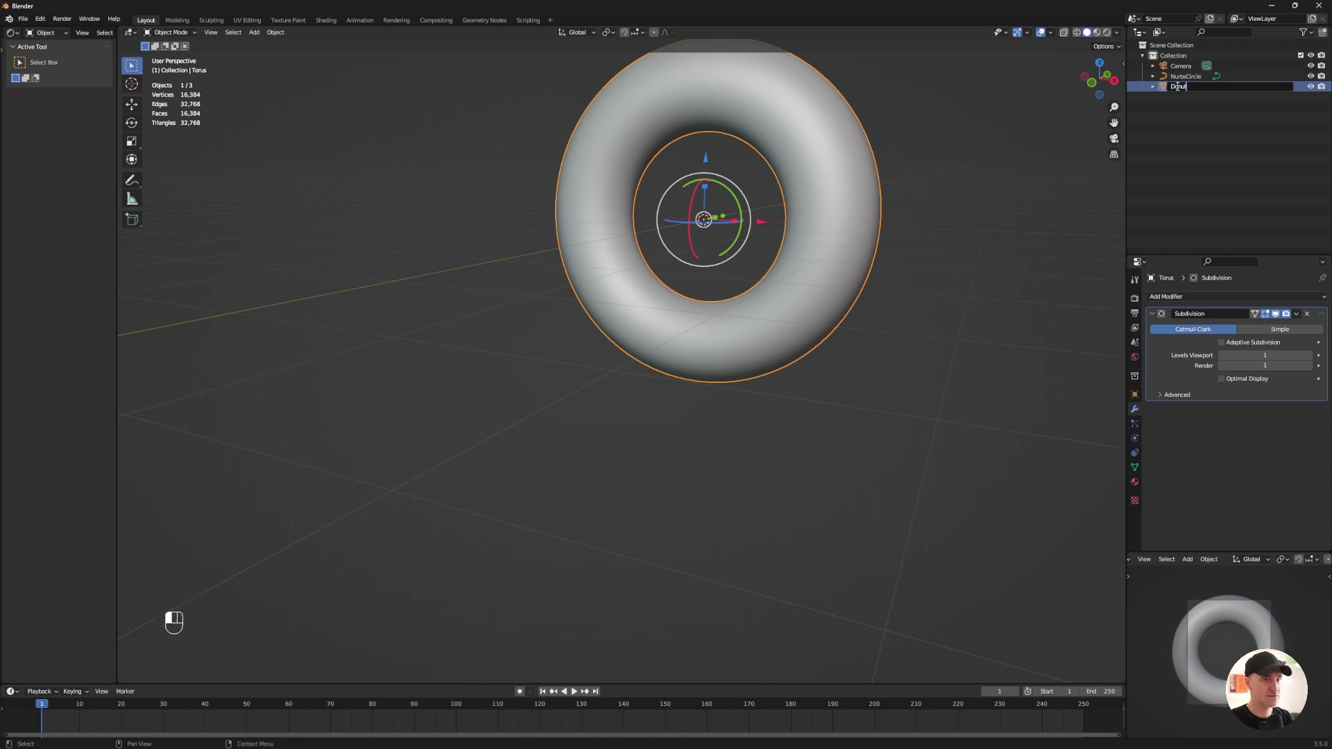
pyautogui.write('onut')
pyautogui.press('Return')
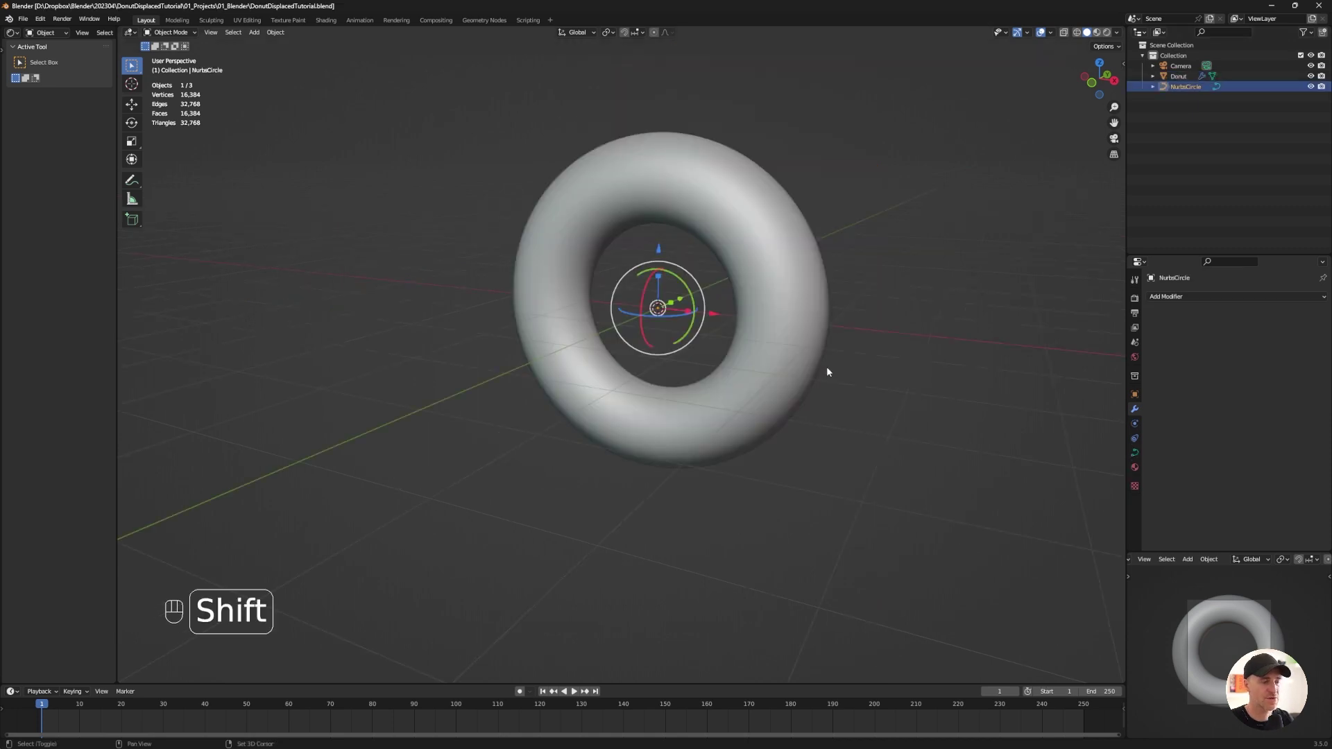
# Add a second torus with 16 major and 16 minor segments, a 0.5 m major radius and a 0.1 m minor radius
pyautogui.hotkey('shift', 'a')
pyautogui.moveTo(830, 370)
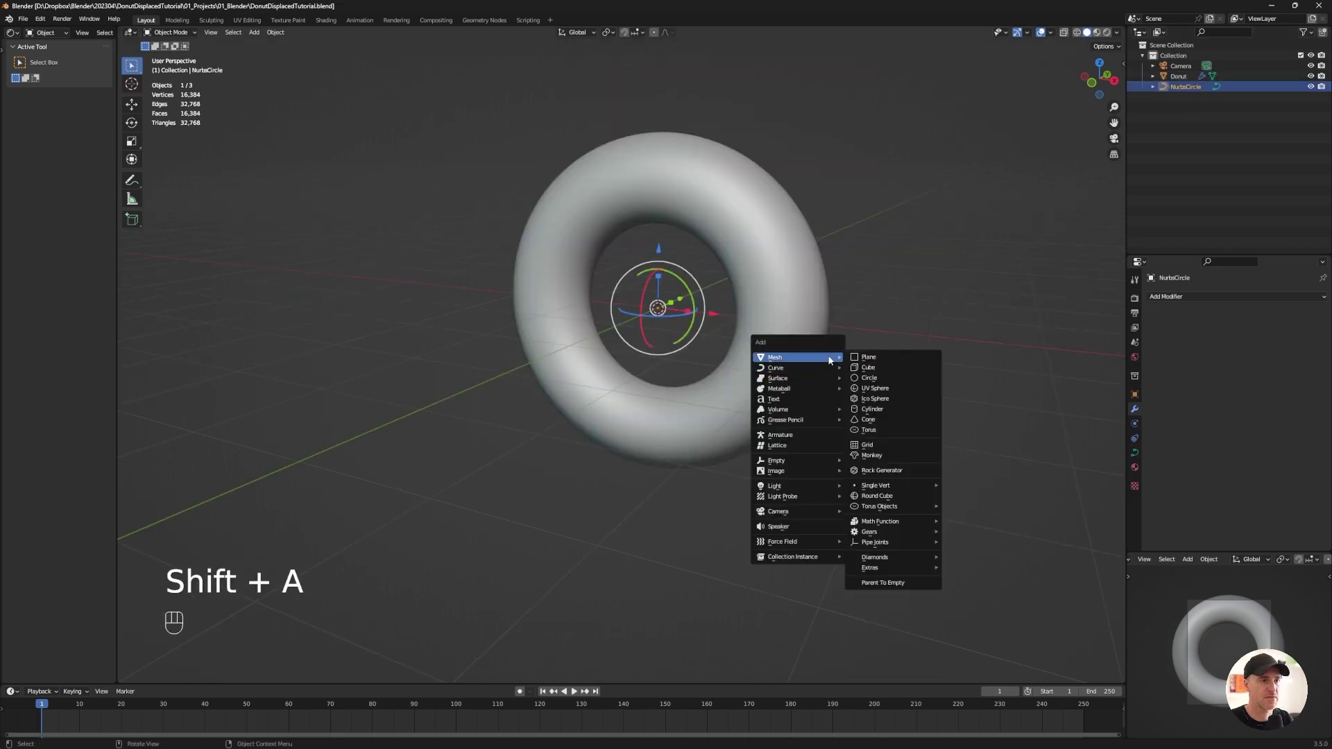
pyautogui.click(887, 432)
pyautogui.click(251, 531)
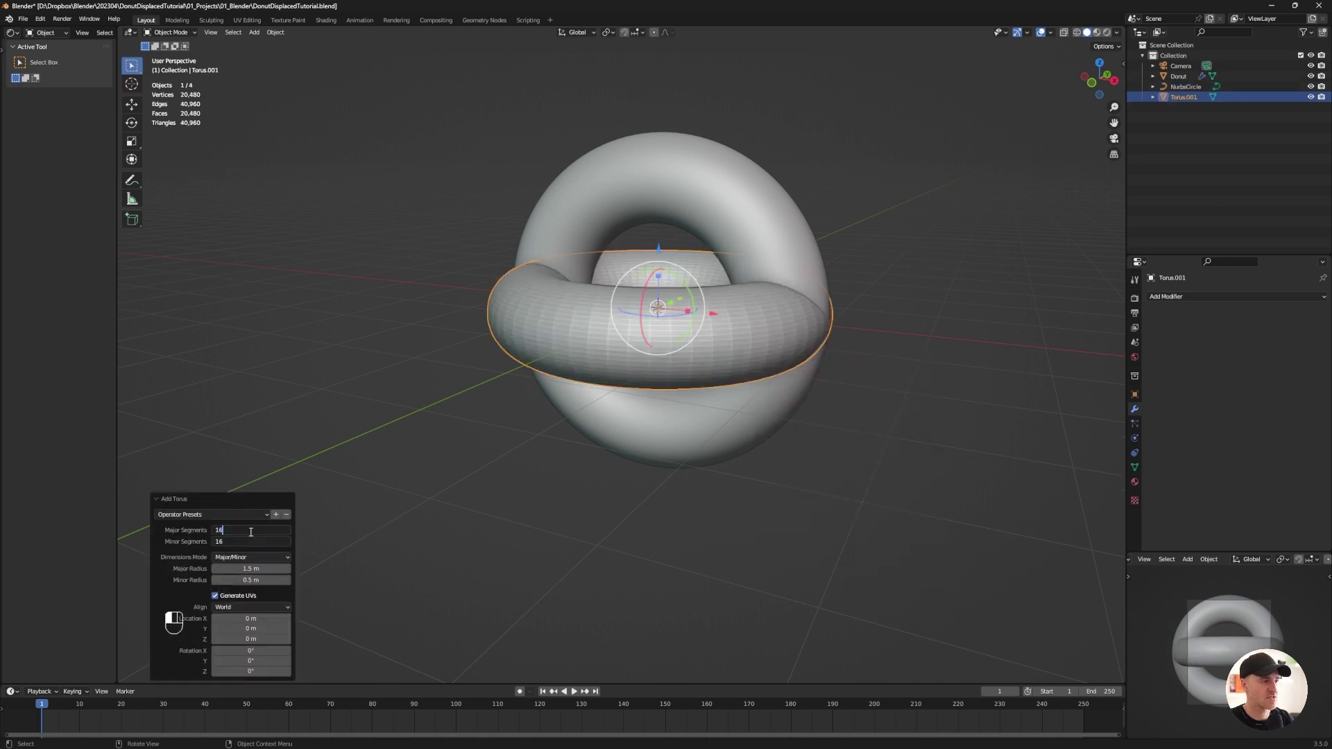
pyautogui.press('Tab')
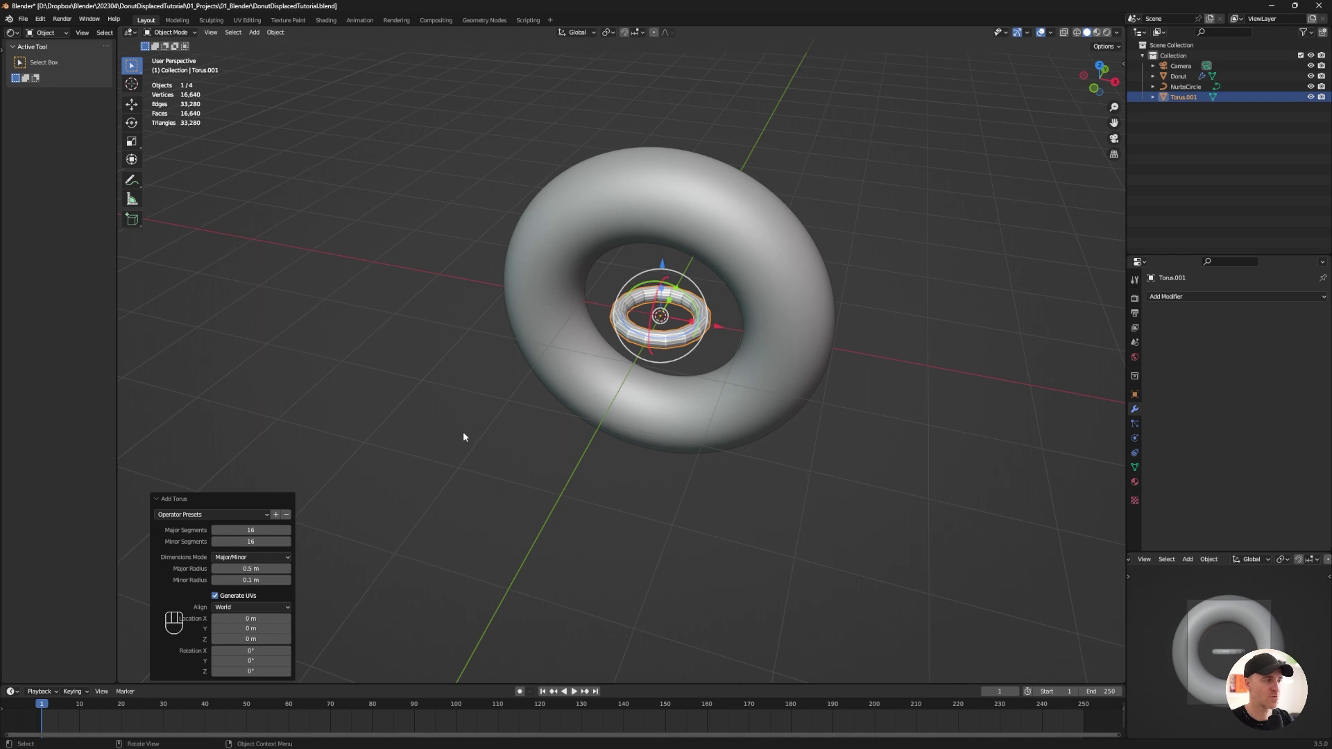
# Move the small torus about 1.5 m along X and scale it up until it encircles the donut's tube
pyautogui.click(464, 431)
pyautogui.click(702, 330)
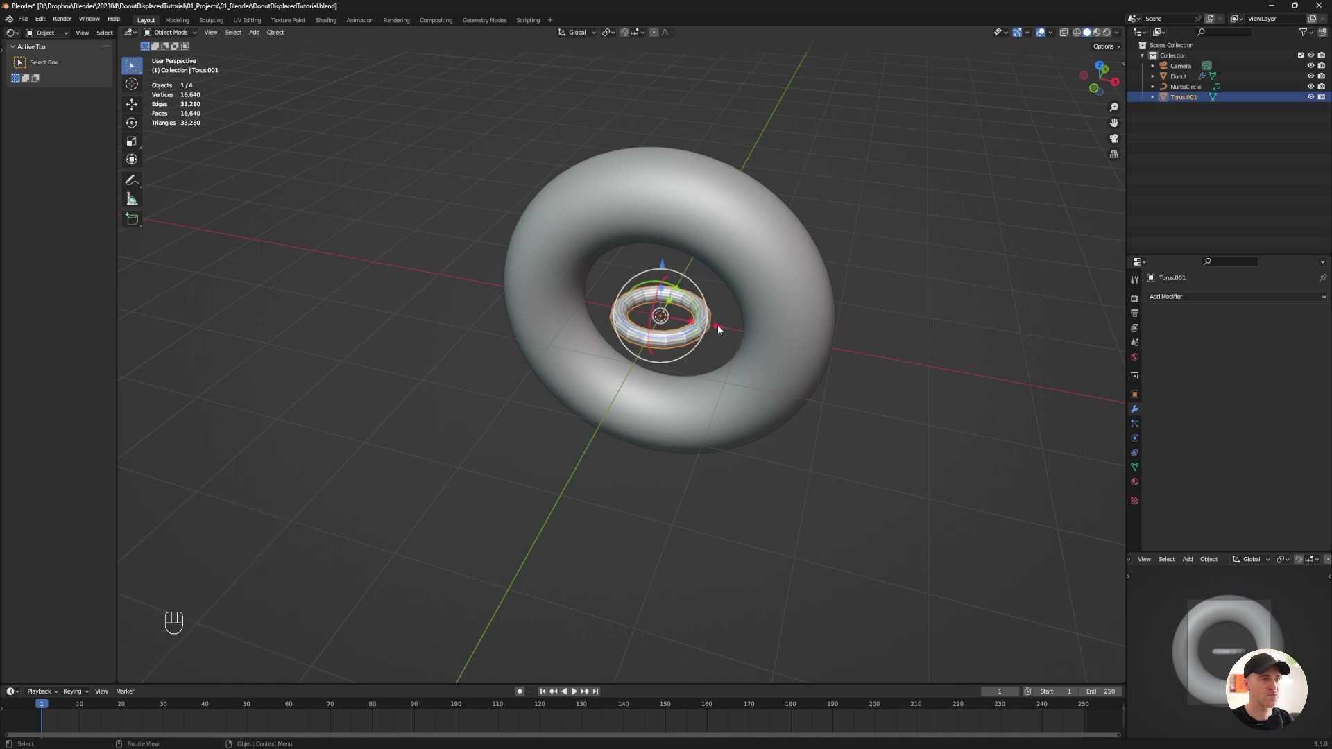
pyautogui.keyDown('ctrl'); pyautogui.moveTo(719, 326); pyautogui.dragTo(850, 352); pyautogui.keyUp('ctrl')
pyautogui.press('s')
pyautogui.click(877, 357)
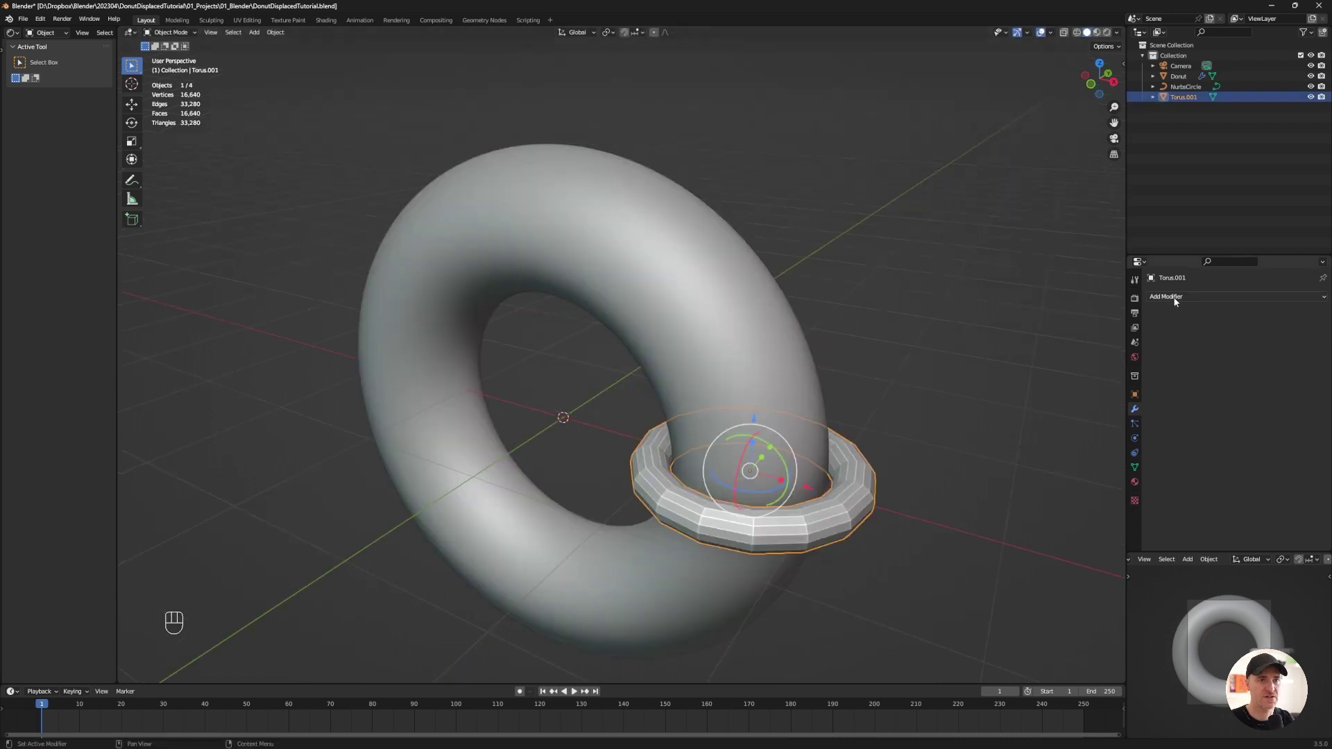
# Add a Subdivision Surface modifier to the small torus and apply its scale
pyautogui.click(1174, 301)
pyautogui.click(1129, 486)
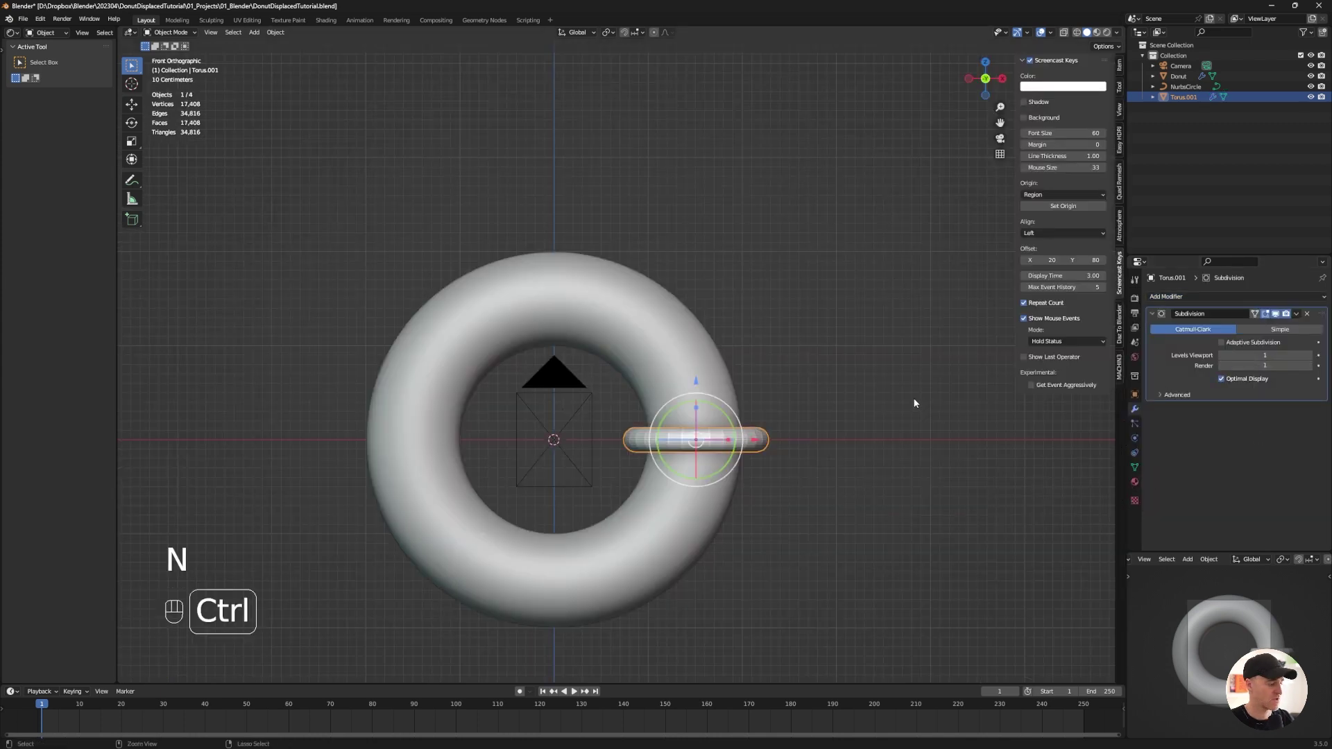
pyautogui.hotkey('ctrl', 'a')
pyautogui.click(910, 398)
# Set the small torus's X location to 0 m and shade it smooth
pyautogui.click(1119, 68)
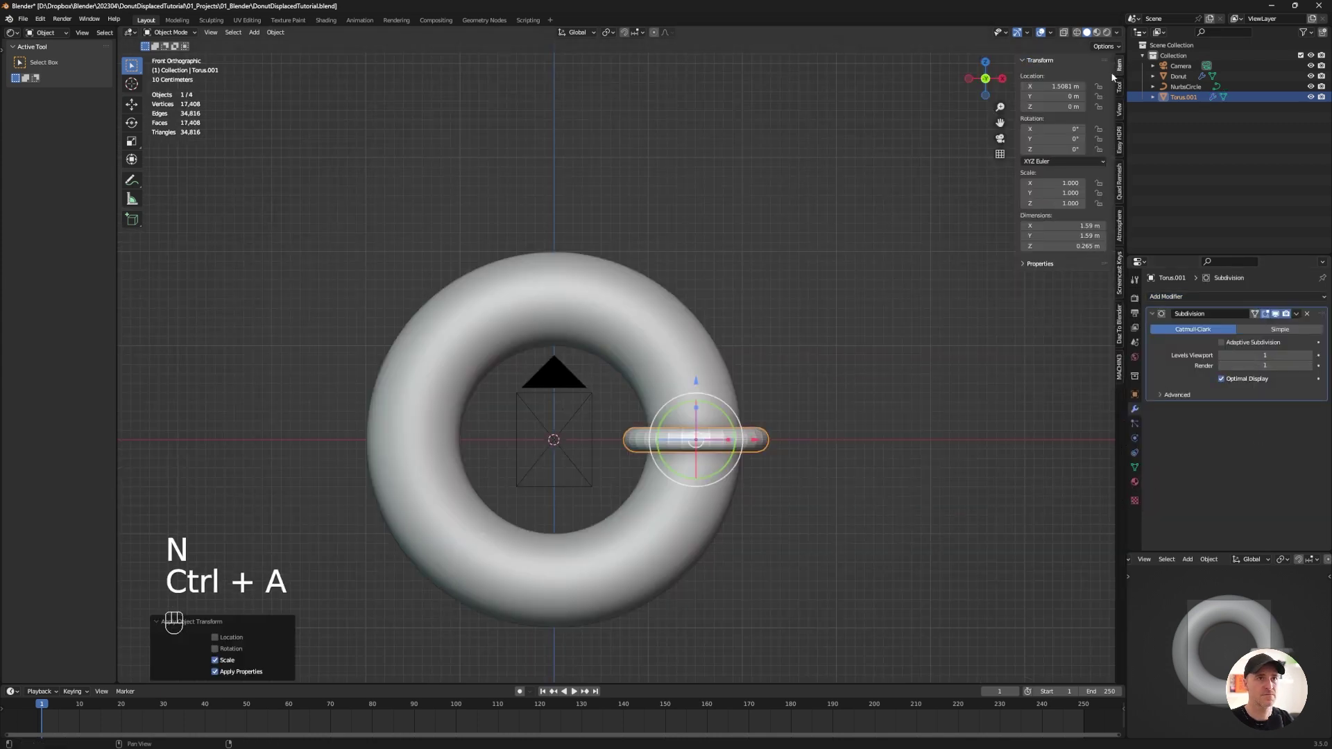
pyautogui.click(1052, 87)
pyautogui.write('0')
pyautogui.press('Return')
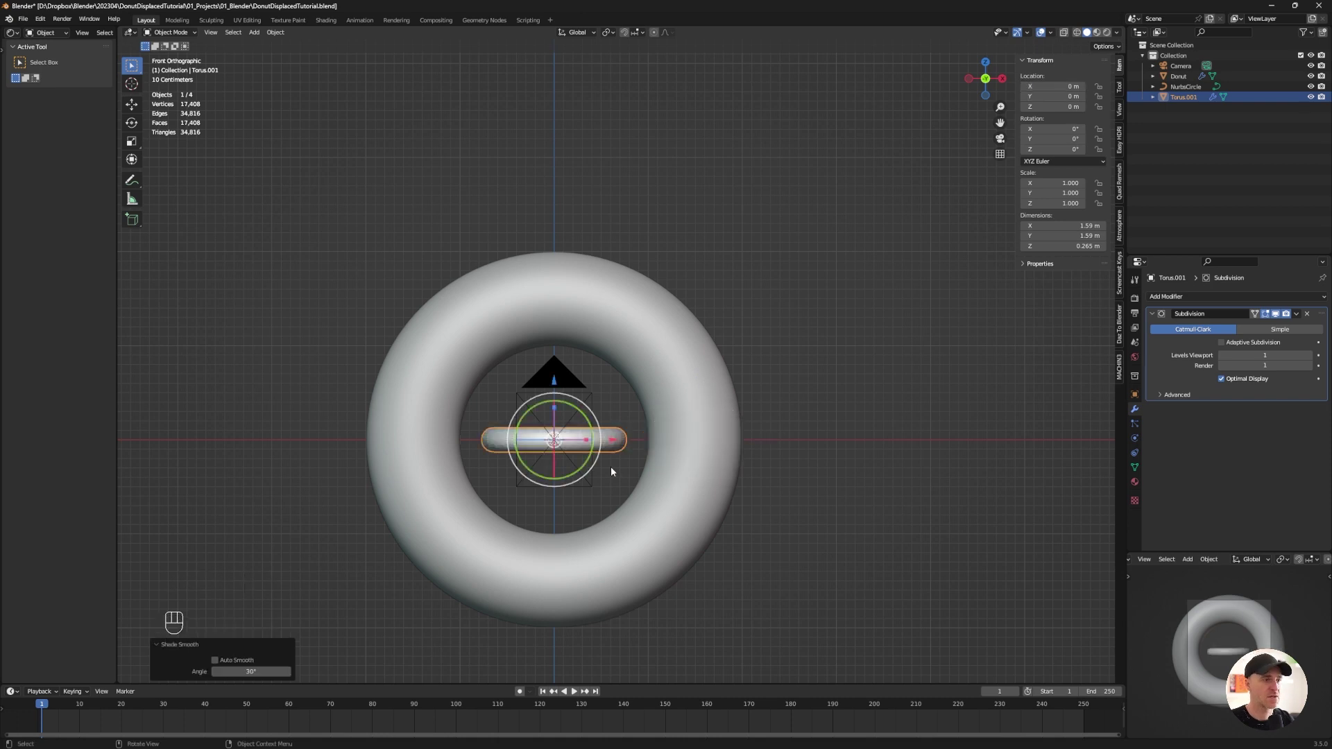
pyautogui.click(610, 466)
pyautogui.click(598, 442)
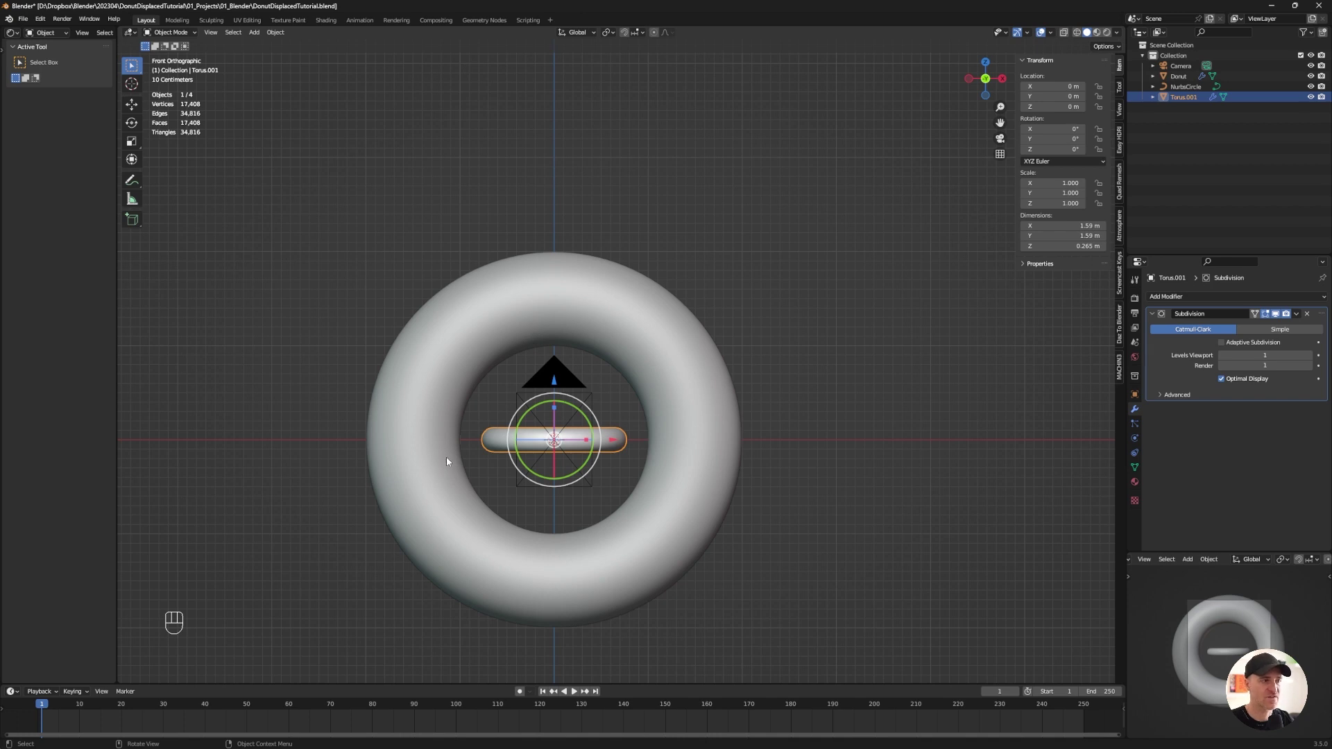
# Rename the small torus as Effector1
pyautogui.doubleClick(1176, 97)
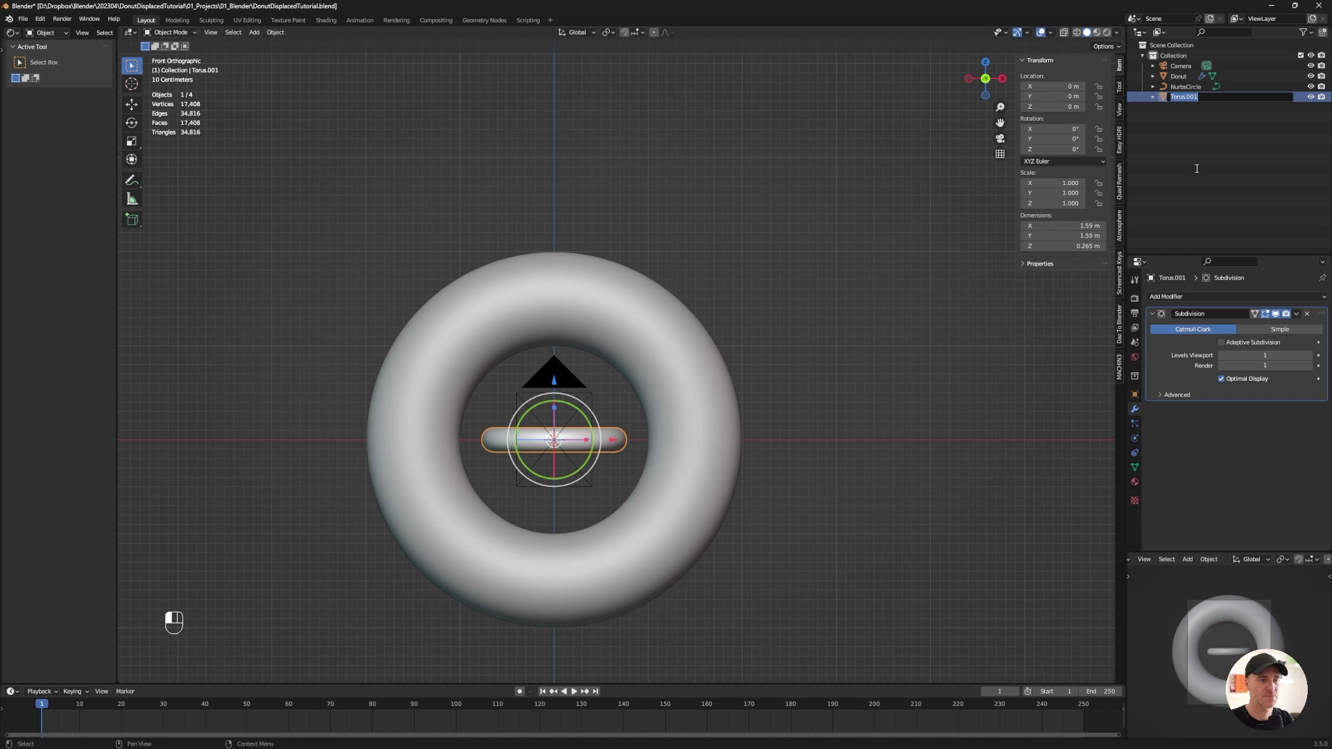
pyautogui.write('Effector')
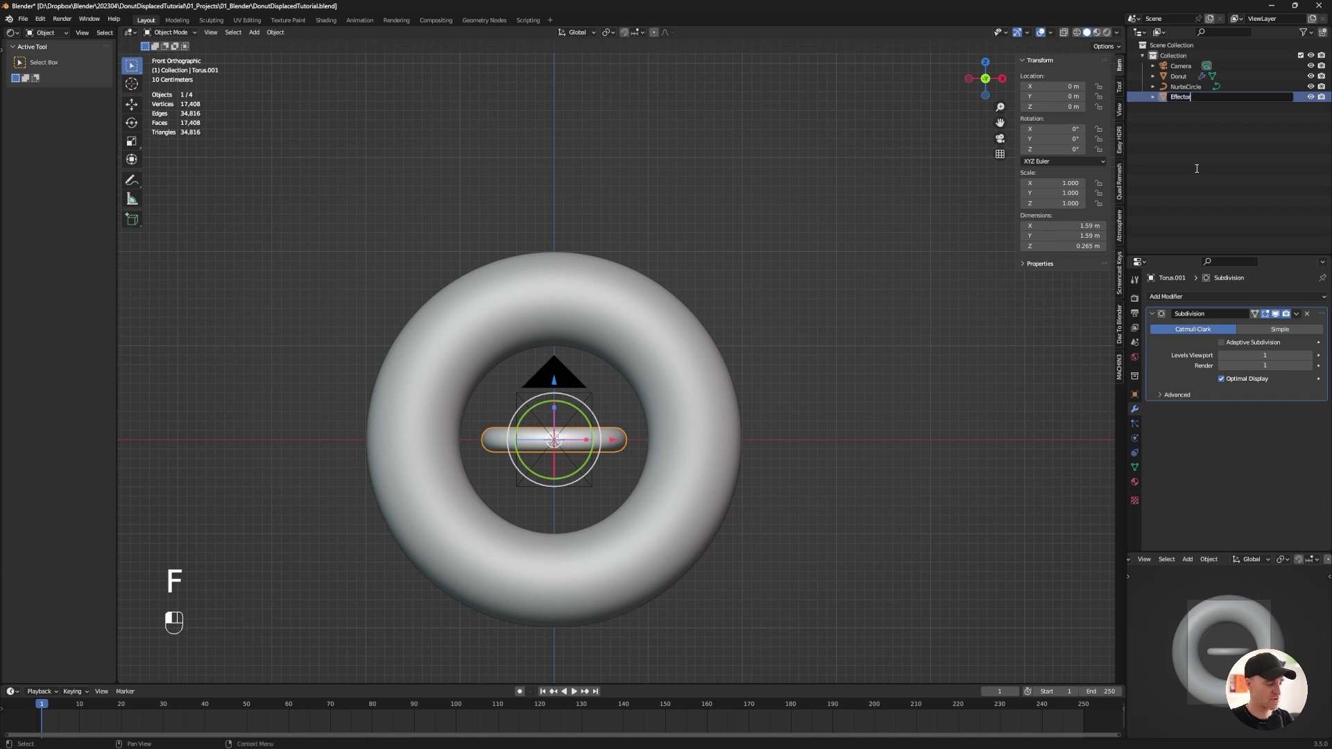
pyautogui.write('1')
pyautogui.press('Return')
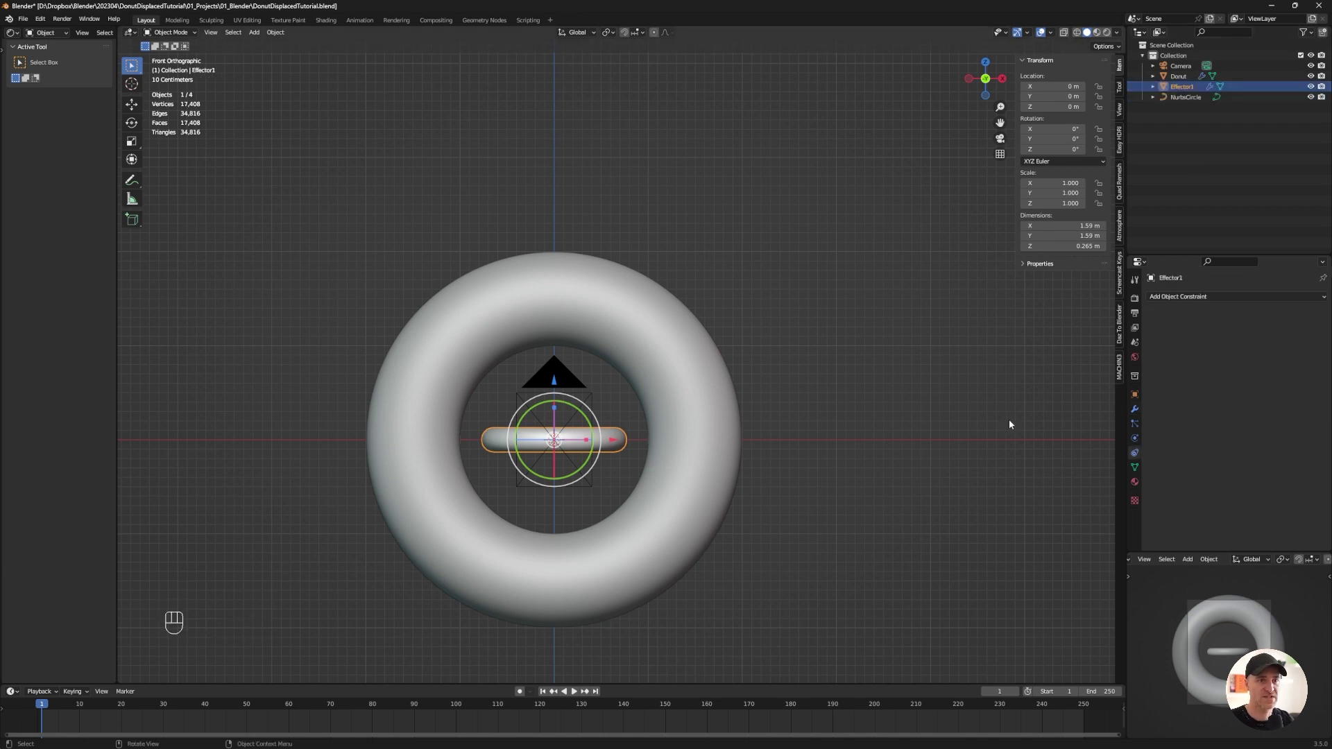
# Add a Follow Path constraint to Effector1 with NurbsCircle as its target
pyautogui.click(1215, 298)
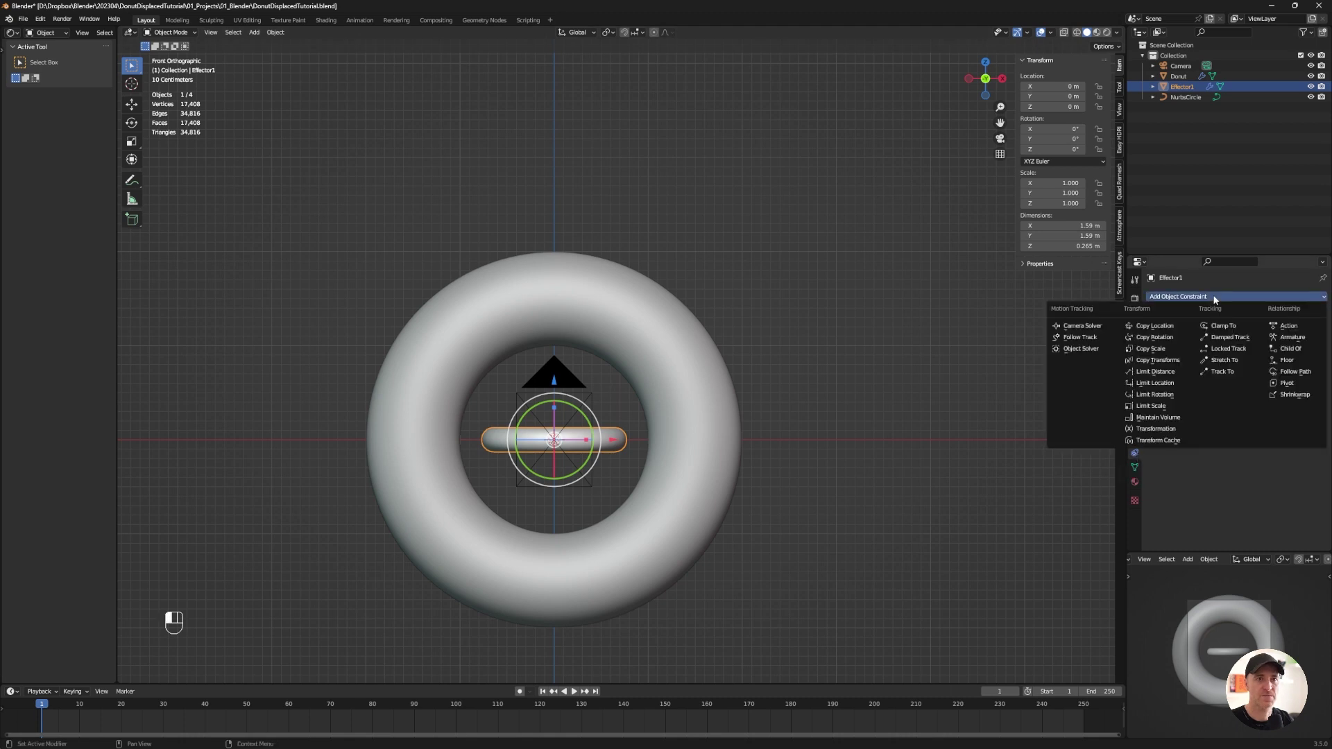
pyautogui.click(1295, 372)
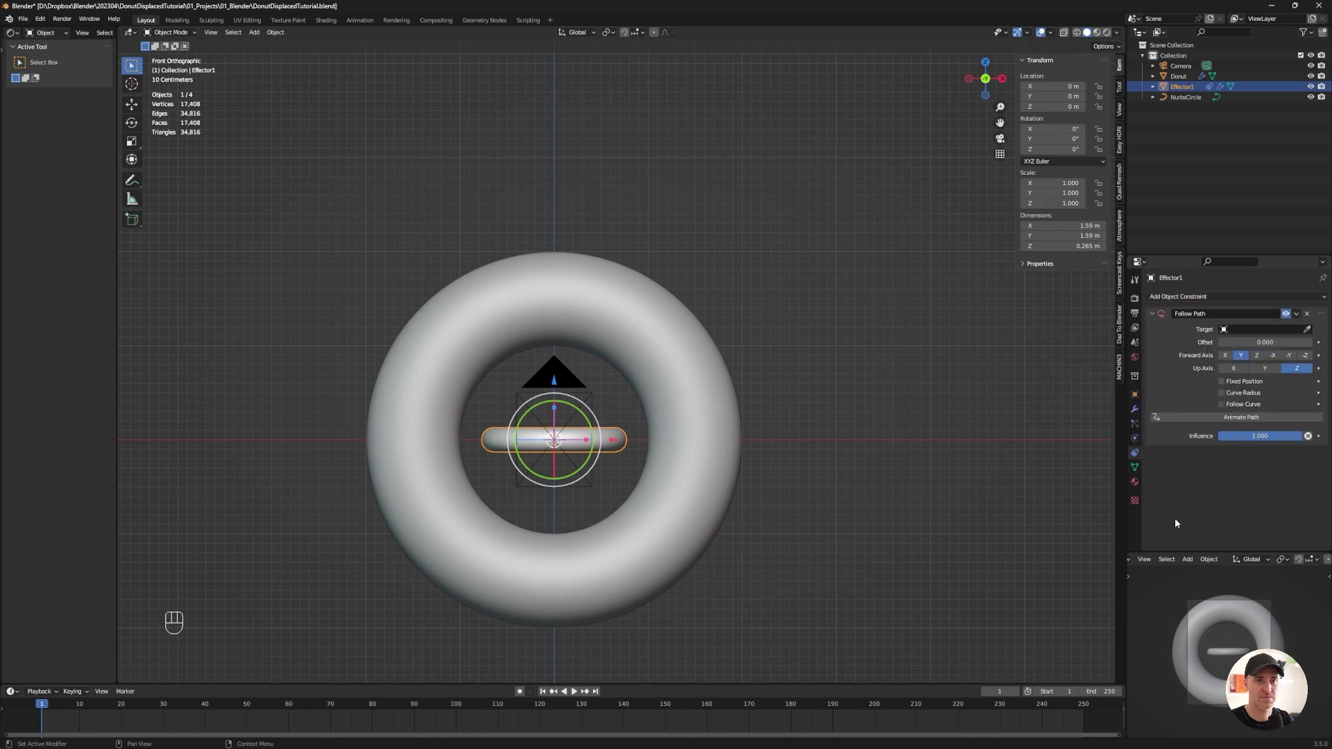
pyautogui.click(1223, 331)
pyautogui.click(1251, 345)
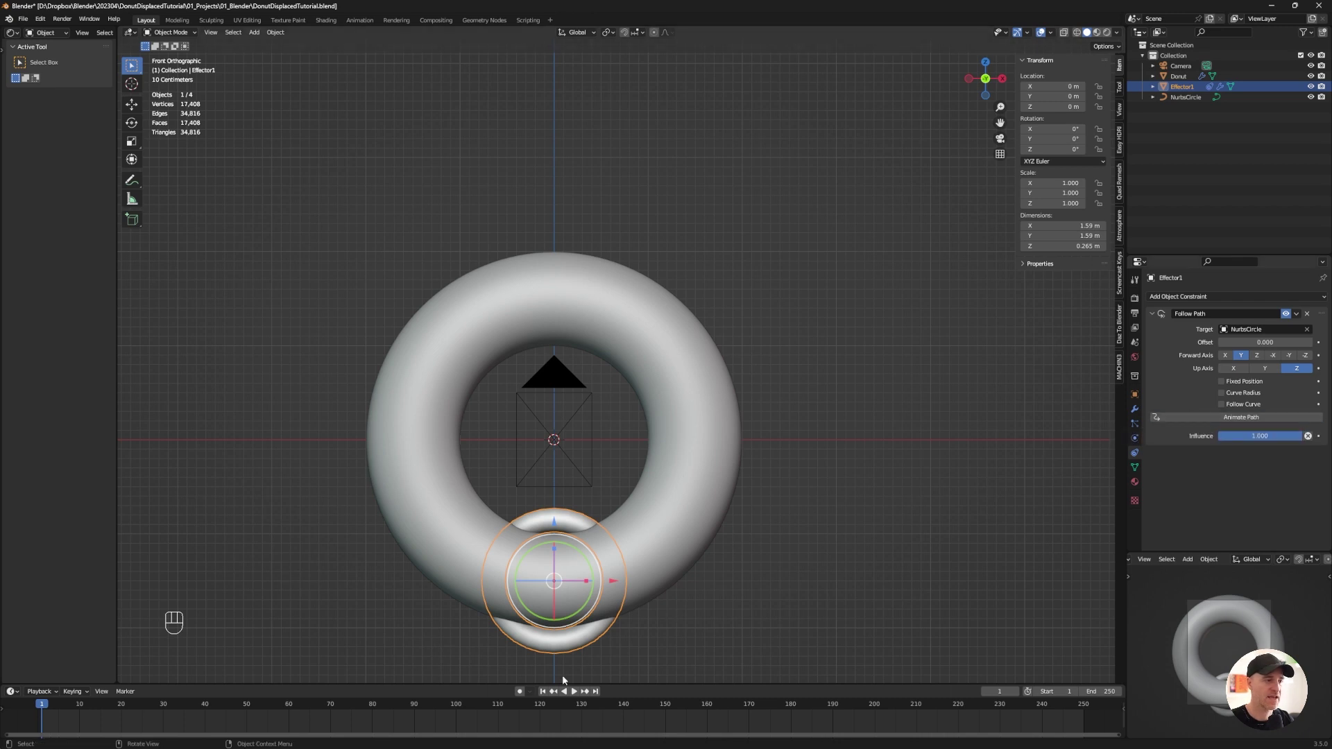
# Play back the ring's travel around the path and set the animation's end frame to 99
pyautogui.click(574, 692)
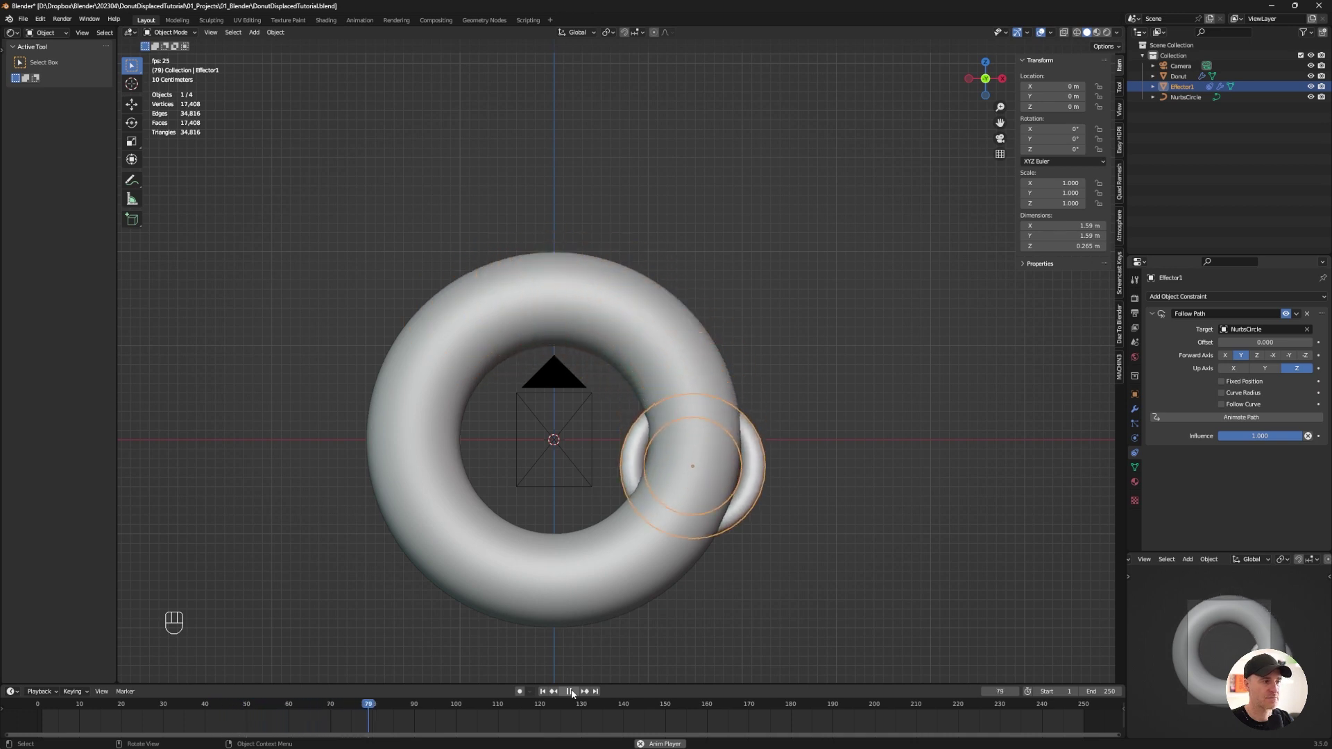
pyautogui.click(572, 692)
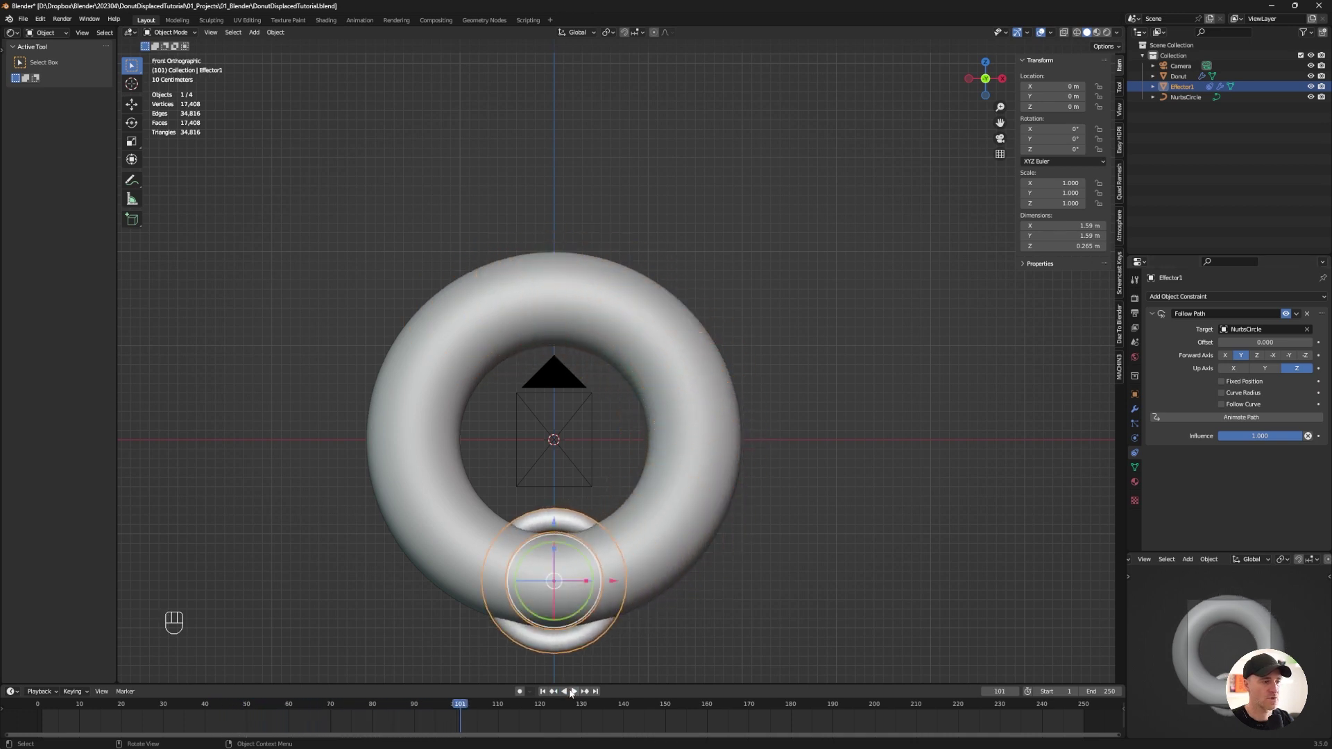
pyautogui.moveTo(465, 704); pyautogui.dragTo(452, 707)
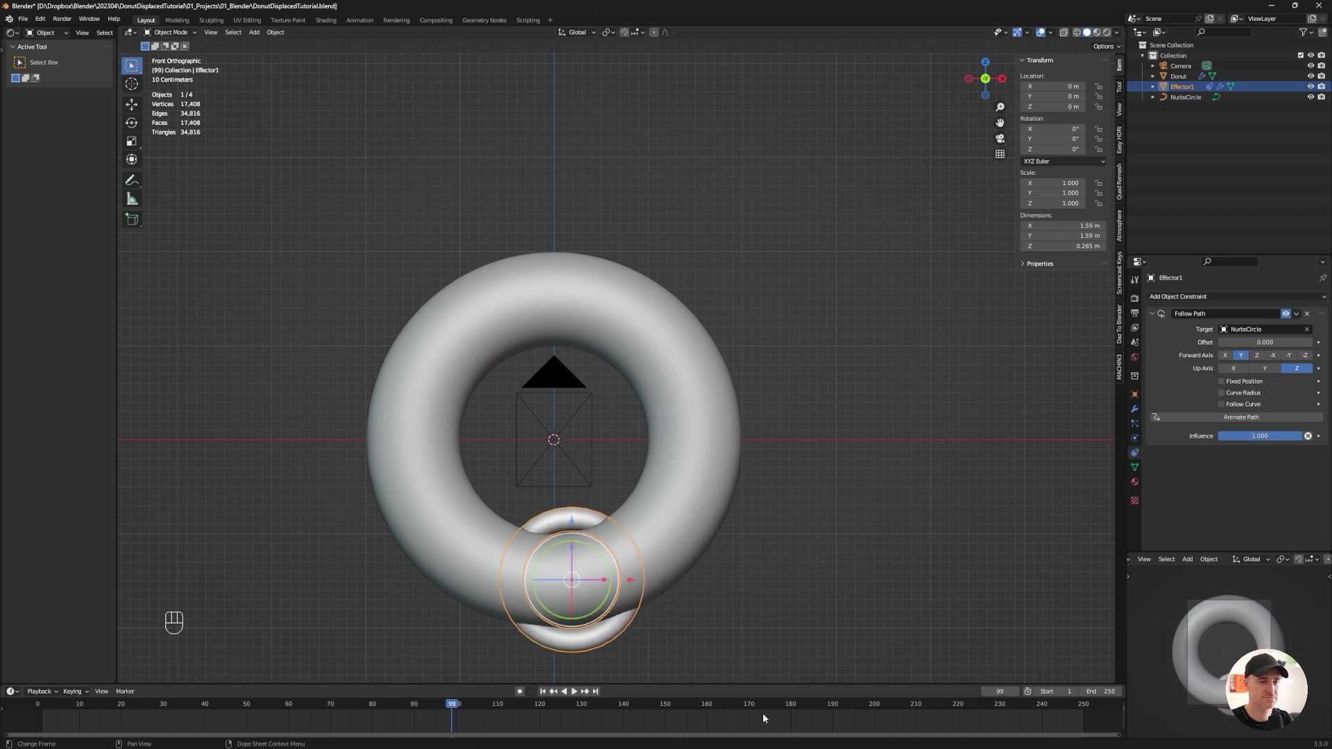
pyautogui.click(1095, 691)
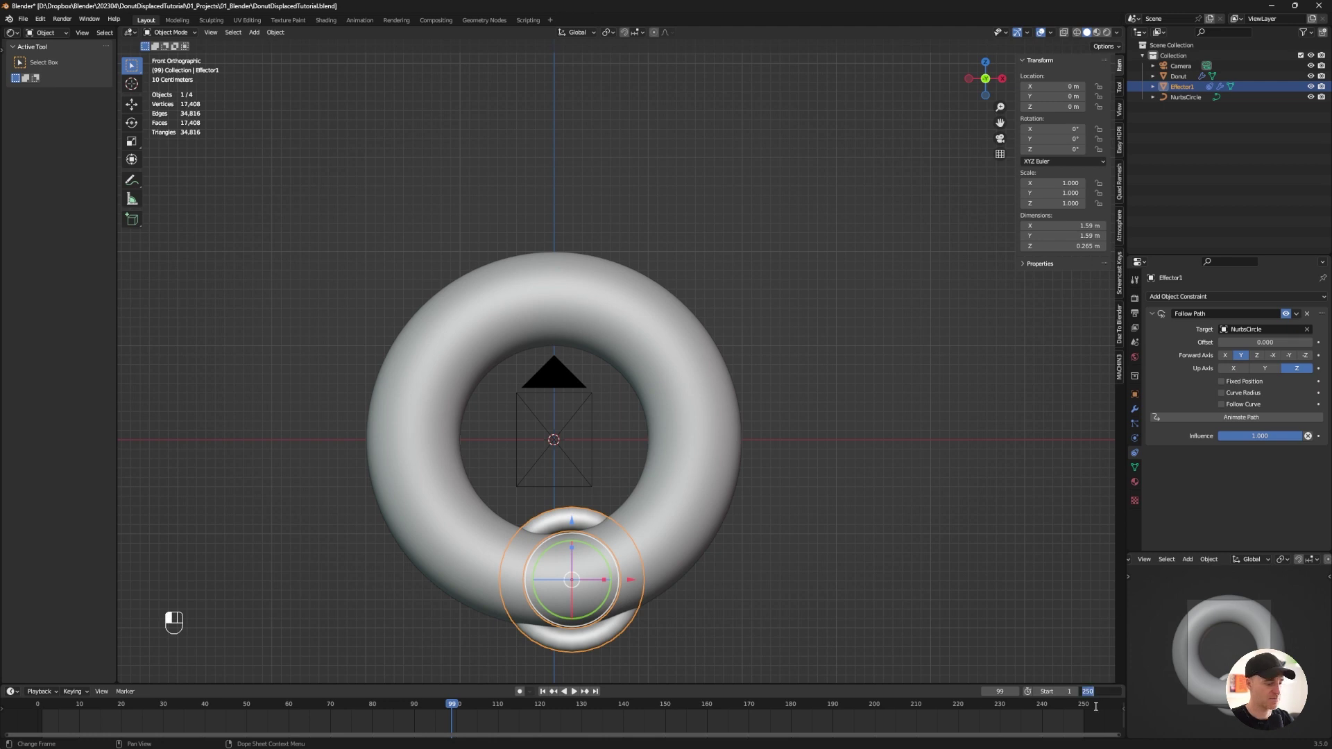
pyautogui.write('99')
pyautogui.press('Return')
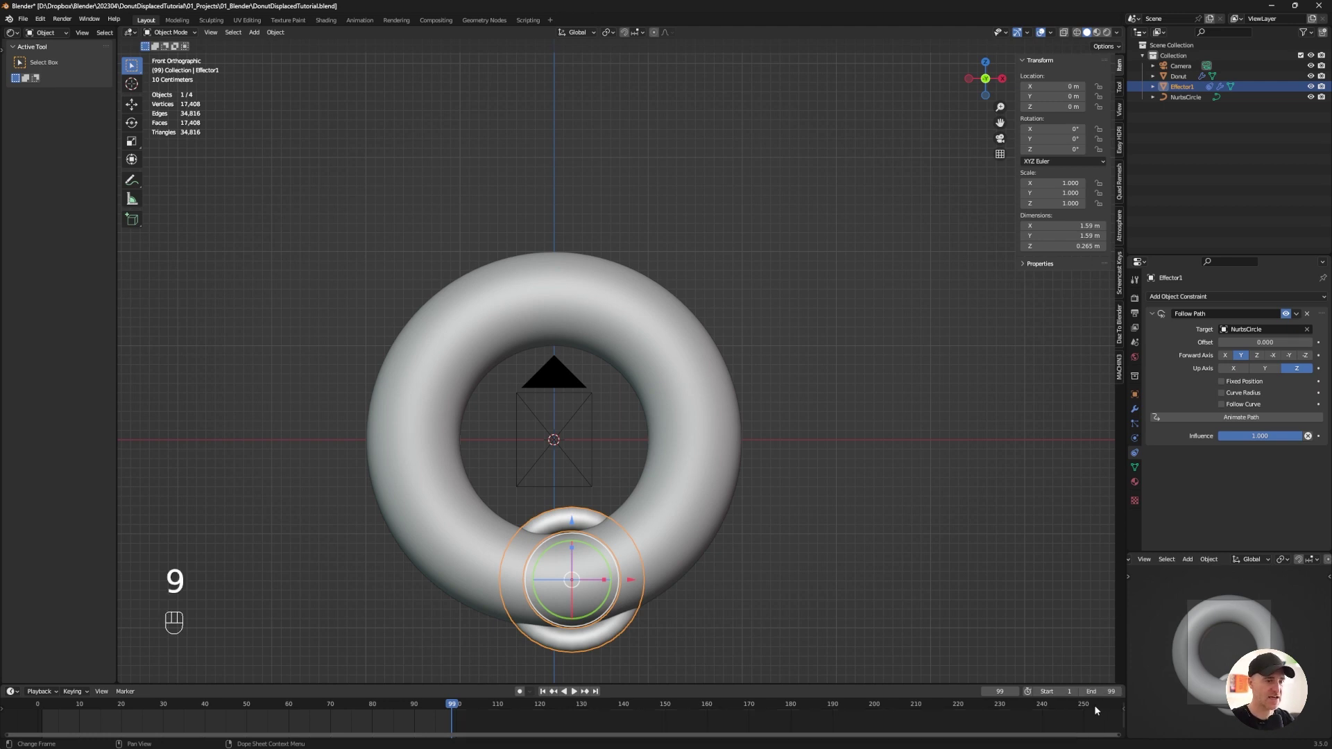
pyautogui.click(574, 692)
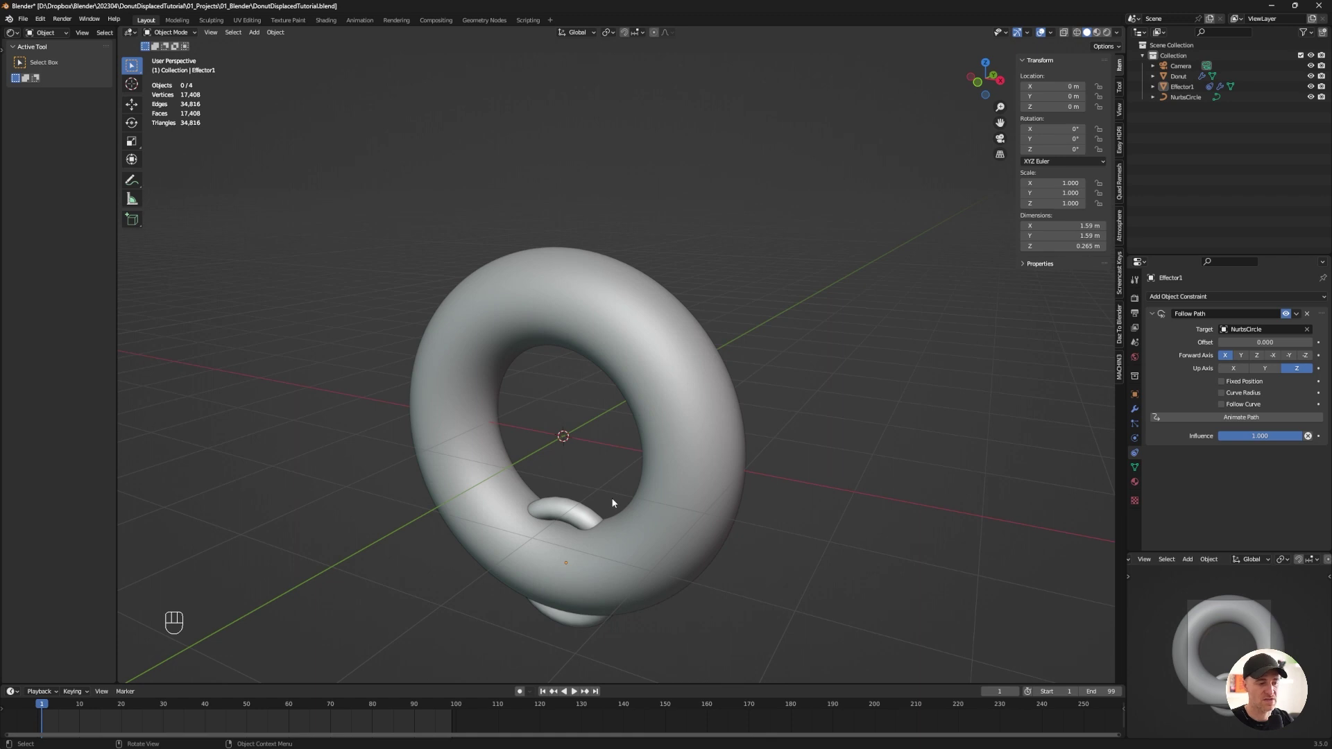
# Enable Follow Curve in Effector1's path constraint and rotate the ring 90° about global Z so it encircles the tube
pyautogui.click(568, 510)
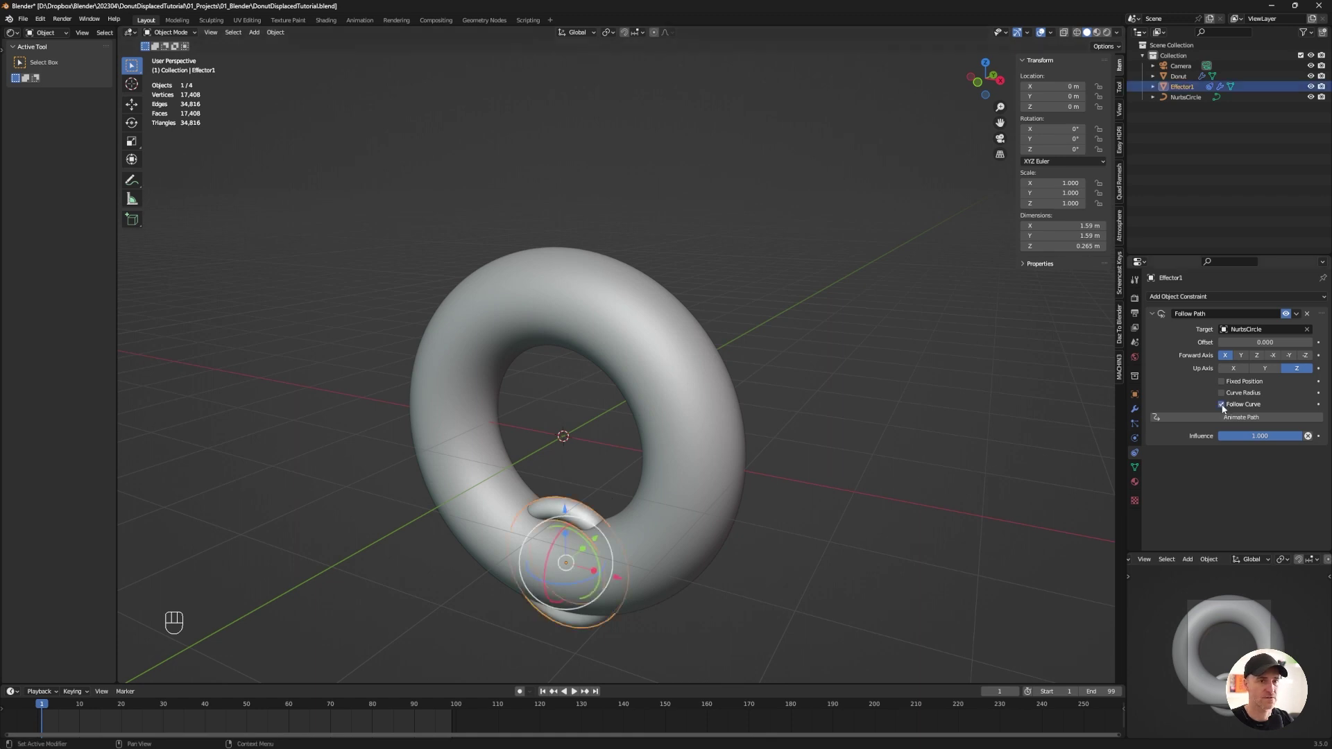
pyautogui.moveTo(763, 499); pyautogui.dragTo(781, 522, button='middle')
pyautogui.press('r')
pyautogui.write('rz')
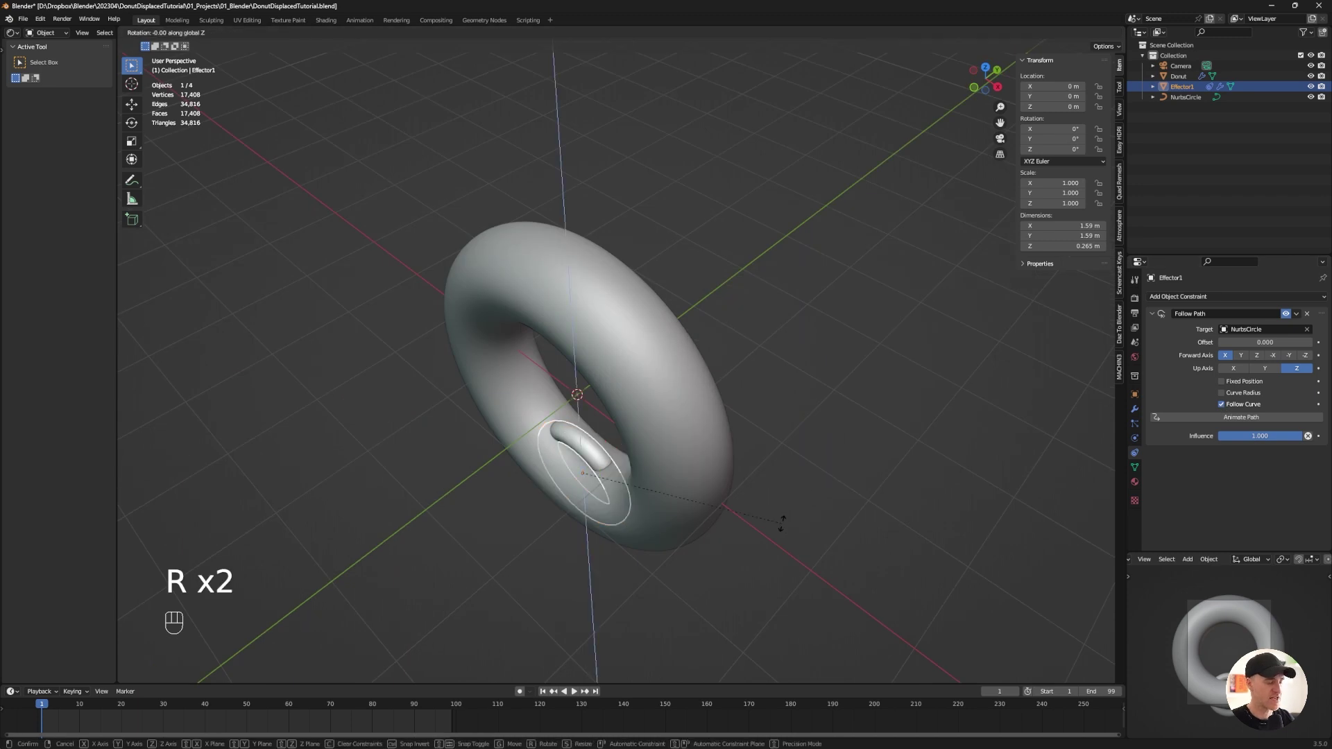
pyautogui.write('90')
pyautogui.press('Return')
pyautogui.moveTo(730, 491); pyautogui.dragTo(782, 424, button='middle')
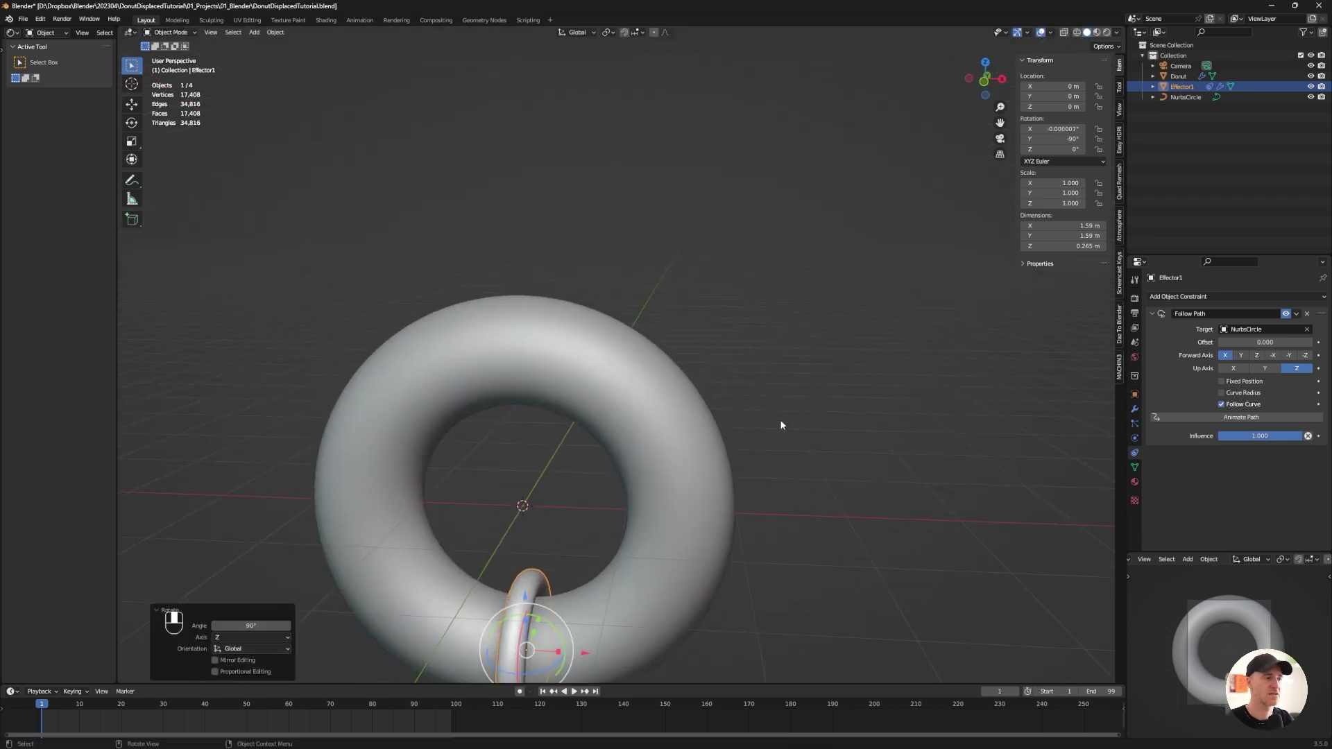
pyautogui.click(779, 542)
pyautogui.keyDown('shift'); pyautogui.moveTo(693, 622); pyautogui.dragTo(672, 472, button='middle'); pyautogui.keyUp('shift')
pyautogui.click(573, 692)
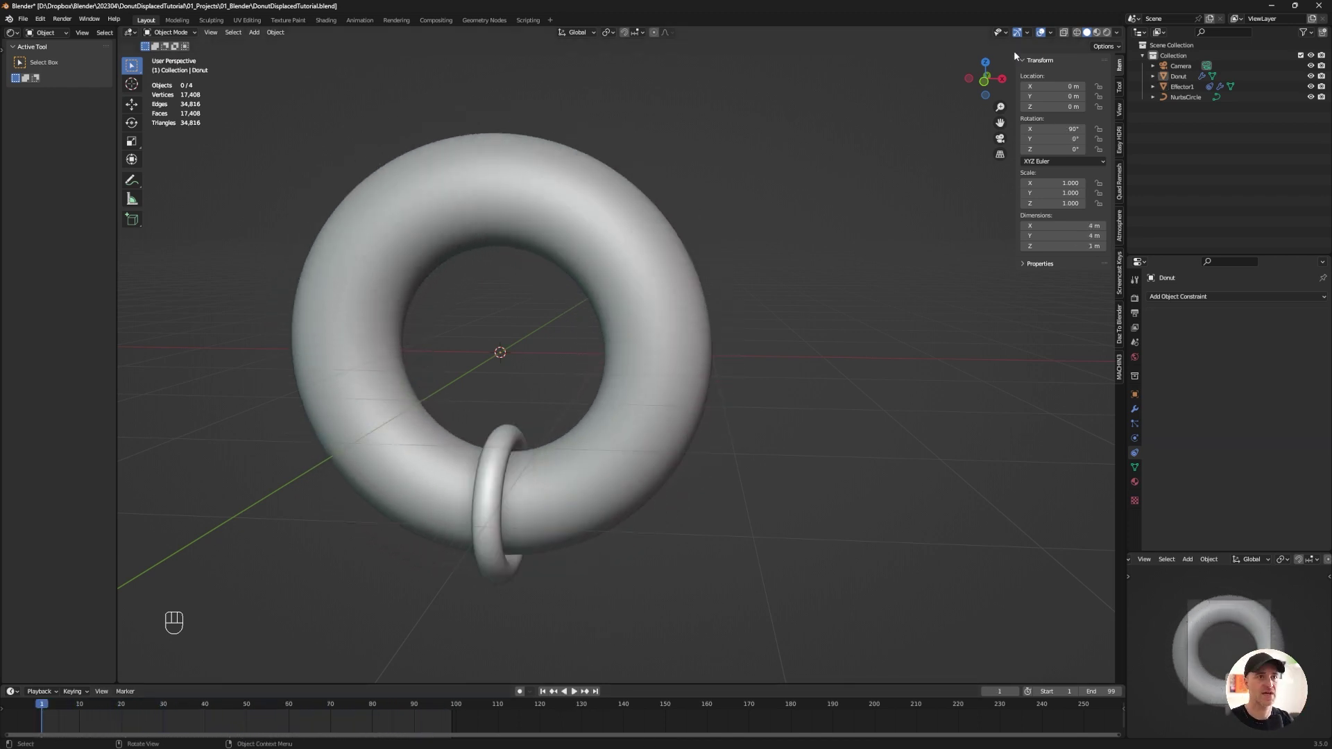
# Hide the viewport's floor grid and X and Y axes, and save the file
pyautogui.click(1051, 33)
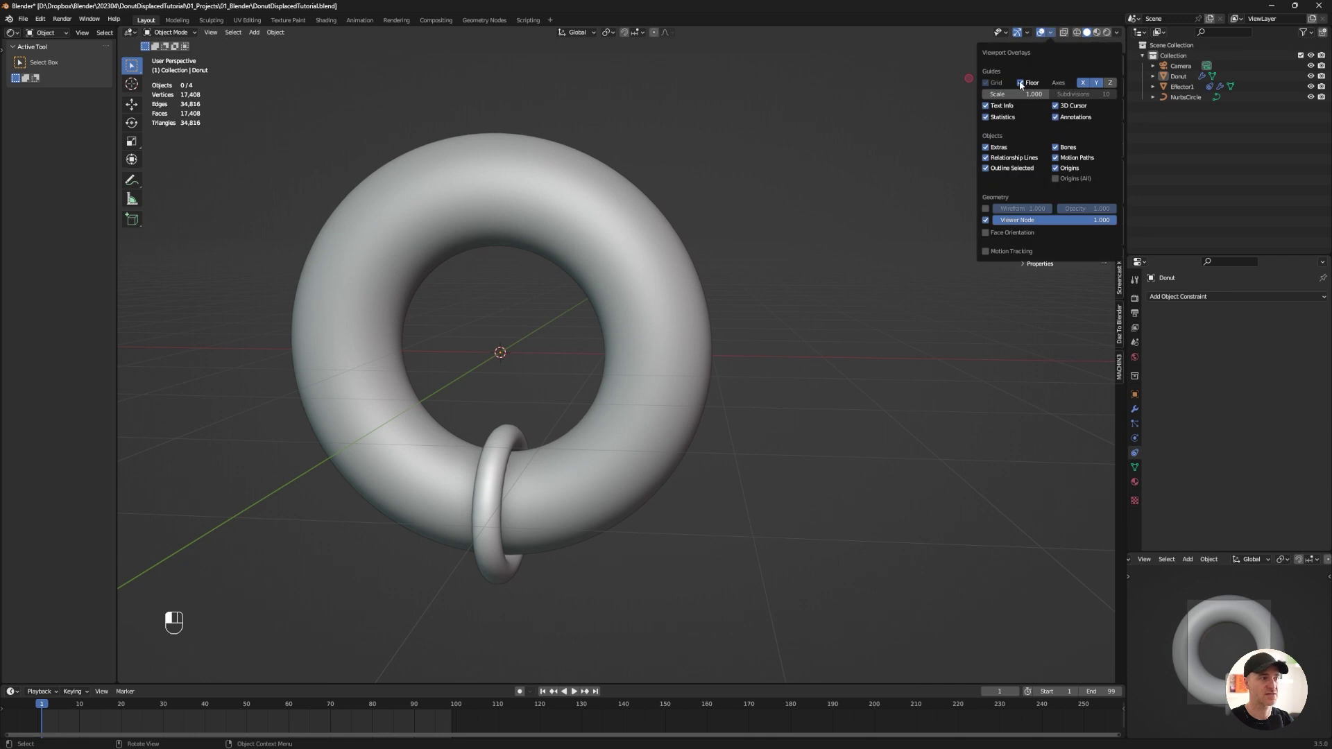
pyautogui.click(1083, 84)
pyautogui.click(1096, 83)
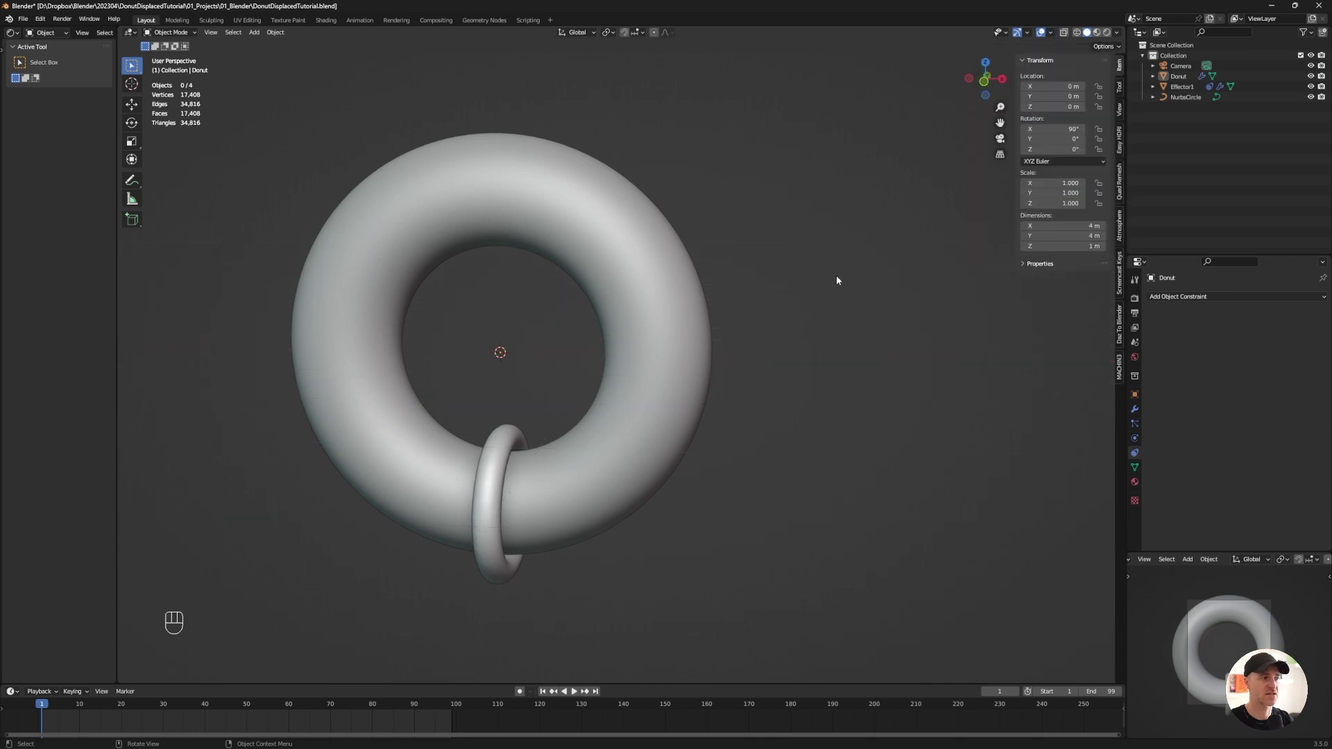
pyautogui.moveTo(836, 276); pyautogui.dragTo(753, 286, button='middle')
pyautogui.hotkey('ctrl', 's')
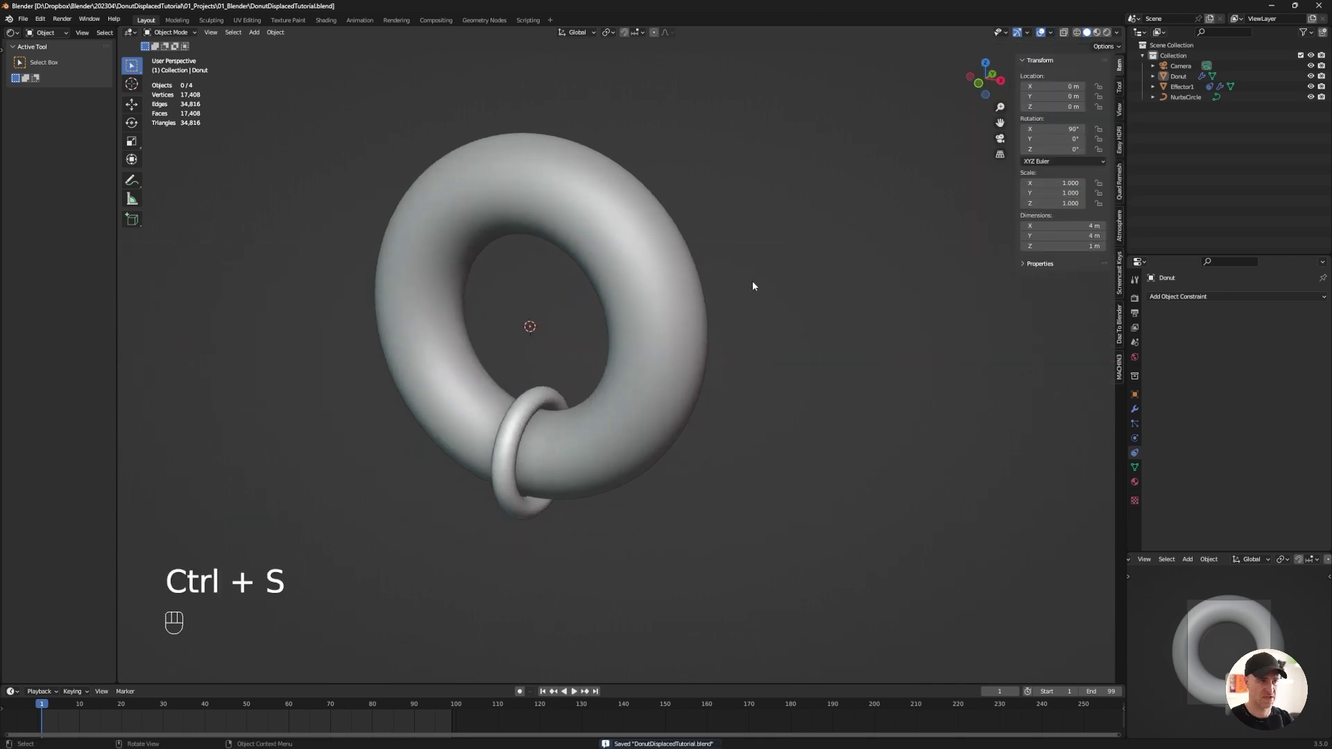
# Add a Dynamic Paint modifier to the donut and make it a canvas with surface type Weight
pyautogui.click(663, 280)
pyautogui.click(1134, 409)
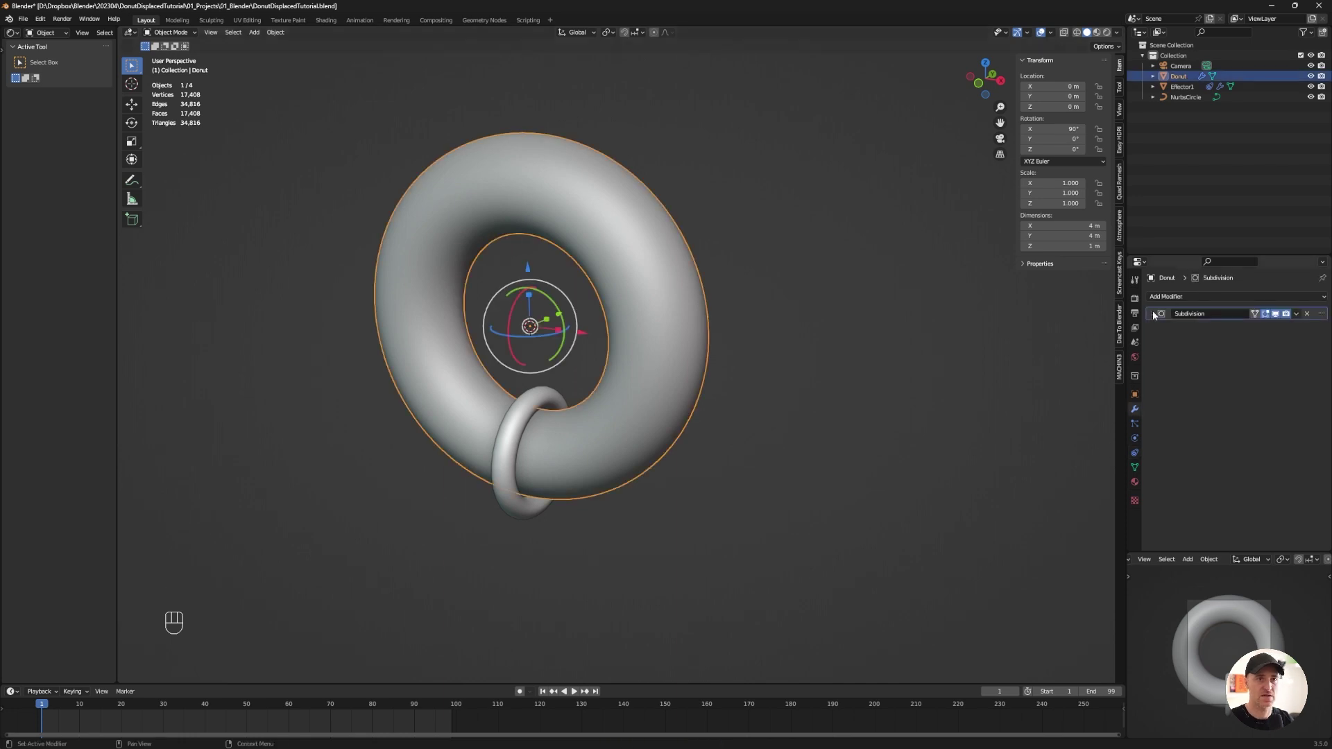
pyautogui.click(1191, 297)
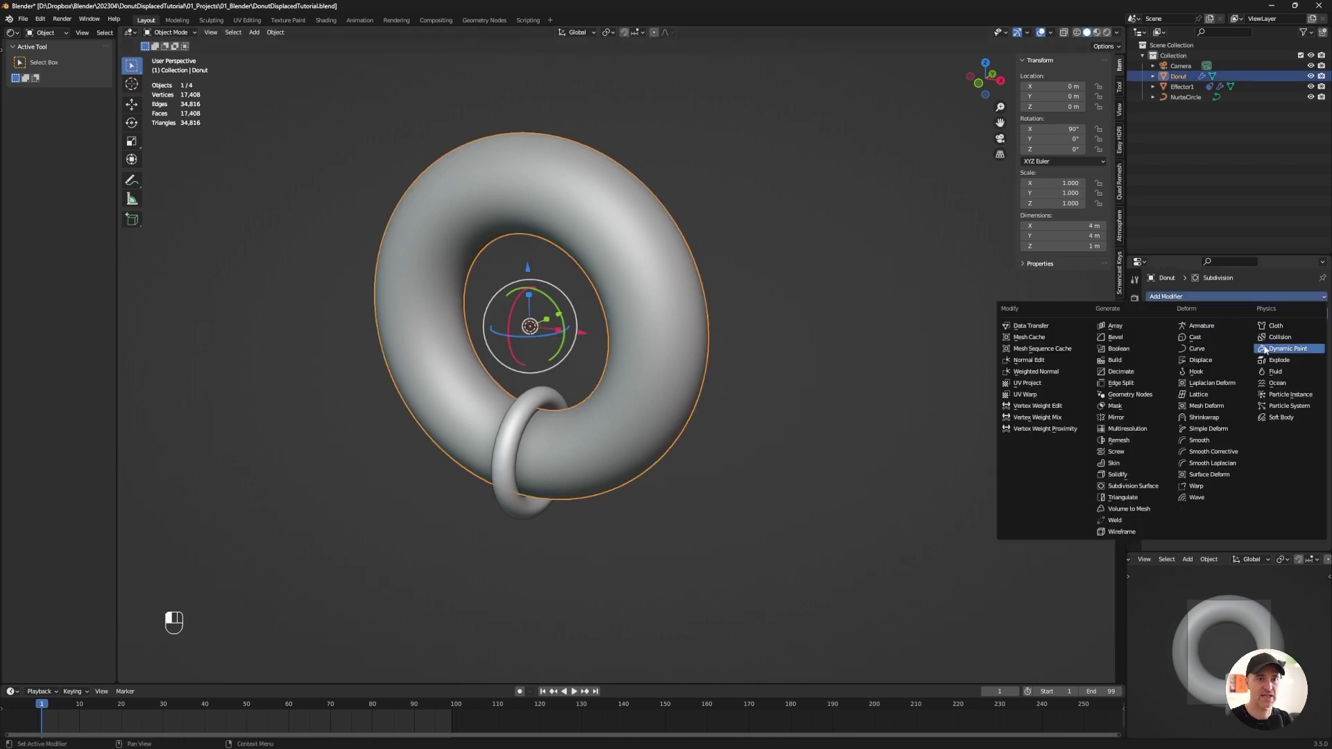
pyautogui.click(1291, 349)
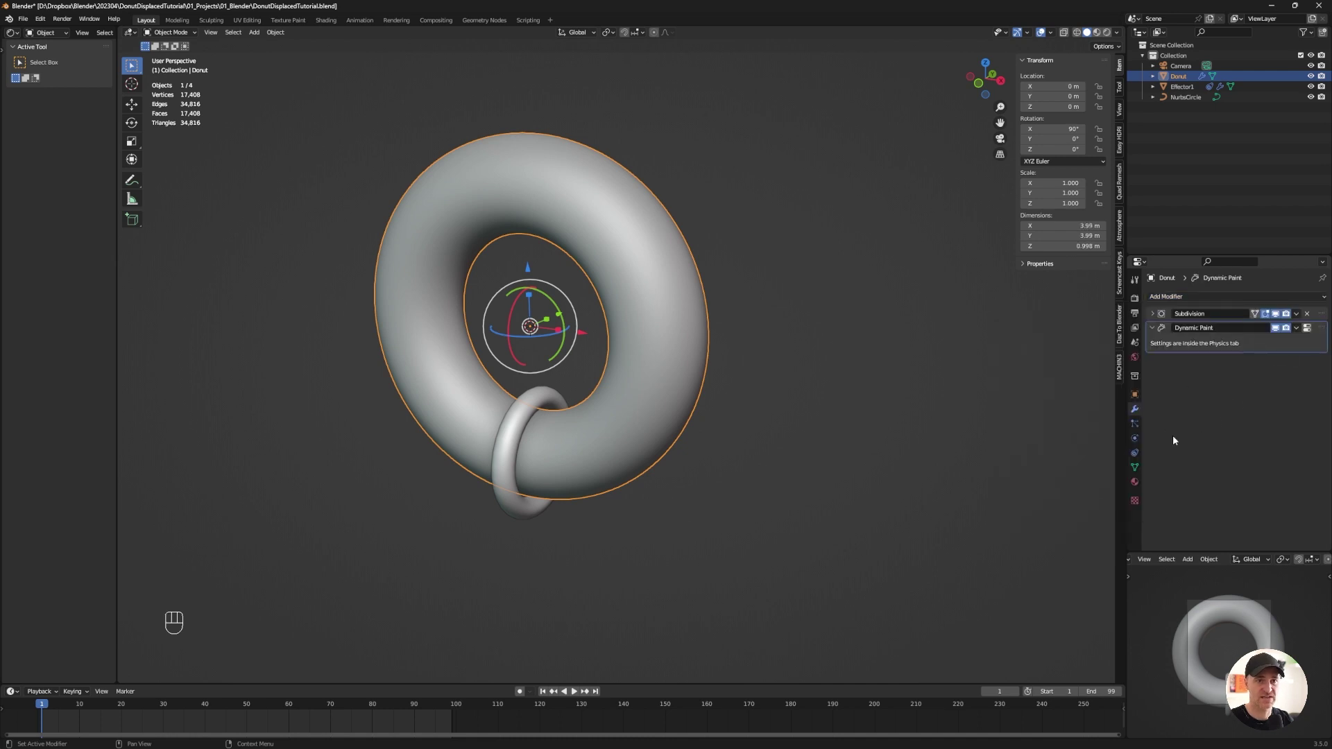
pyautogui.click(1135, 438)
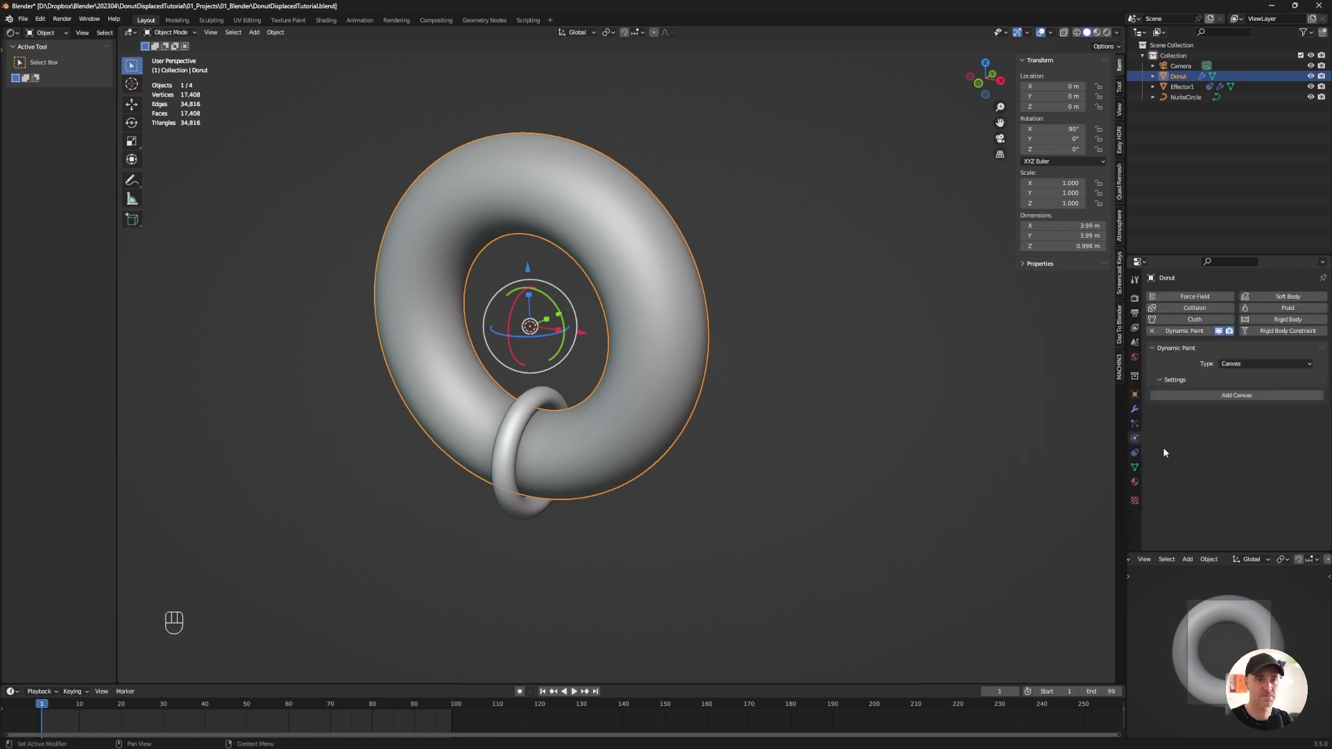
pyautogui.click(1187, 396)
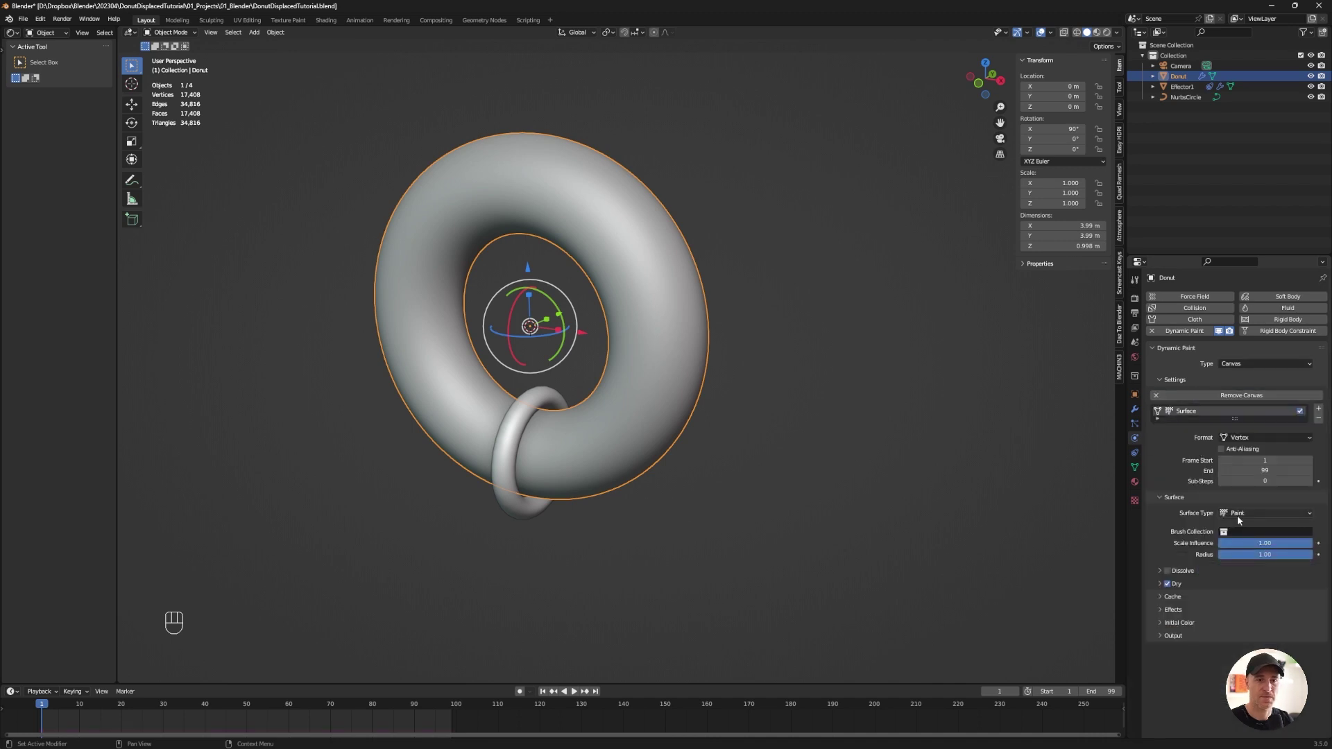
pyautogui.click(1237, 514)
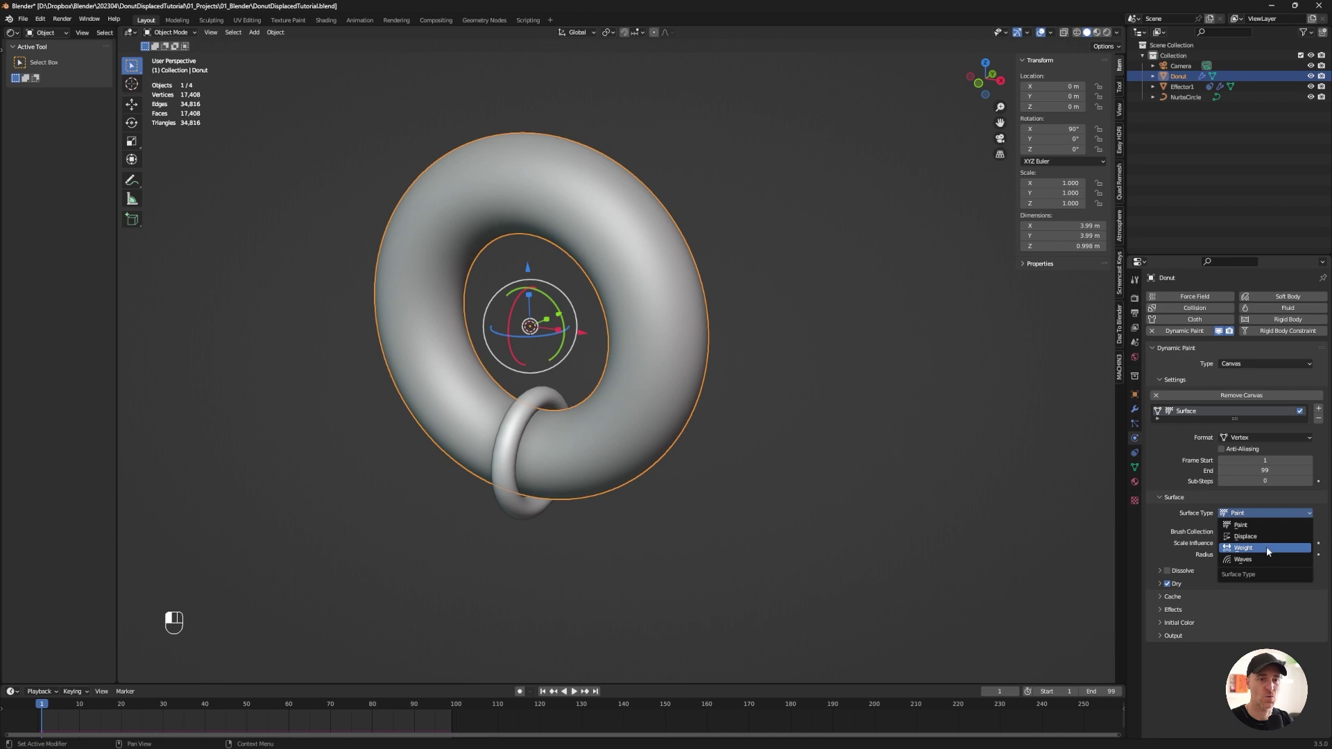
pyautogui.click(1267, 548)
# Give Effector1 Dynamic Paint physics as a brush with Proximity as the paint source
pyautogui.click(555, 401)
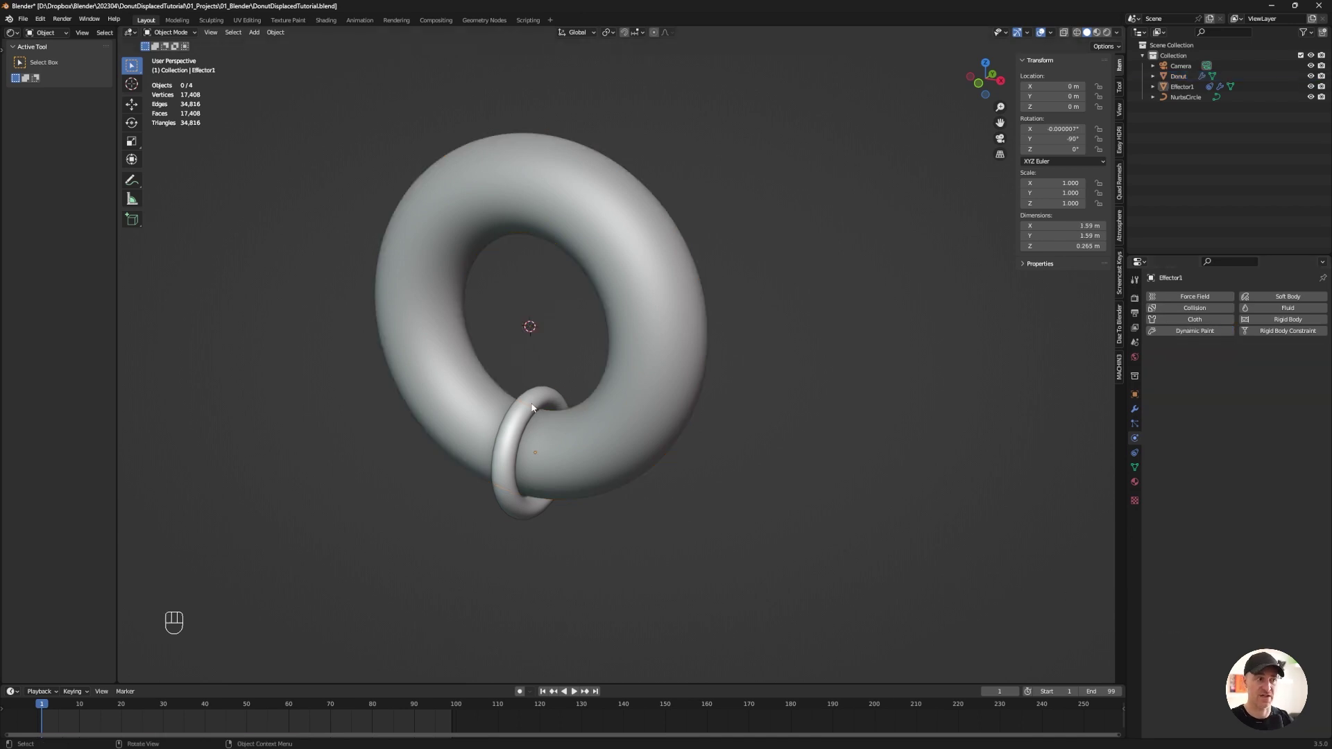
pyautogui.click(532, 404)
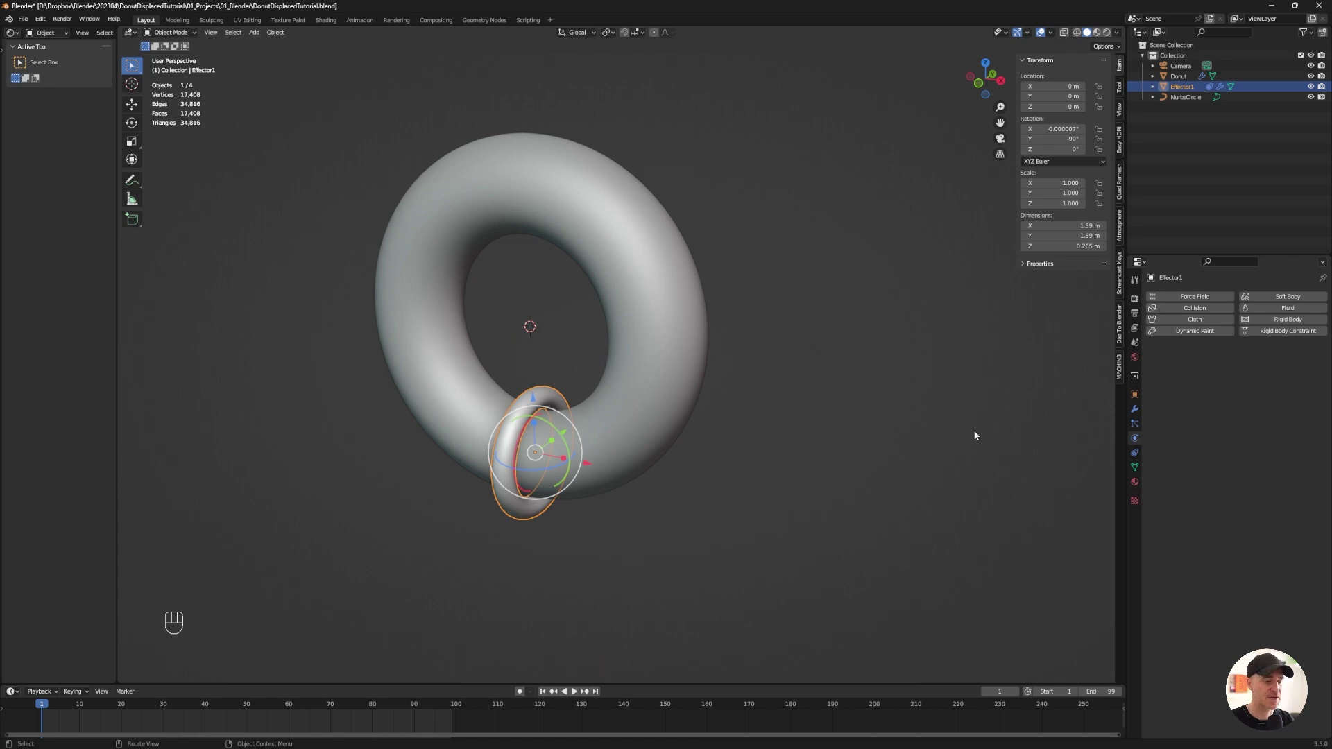
pyautogui.click(1195, 331)
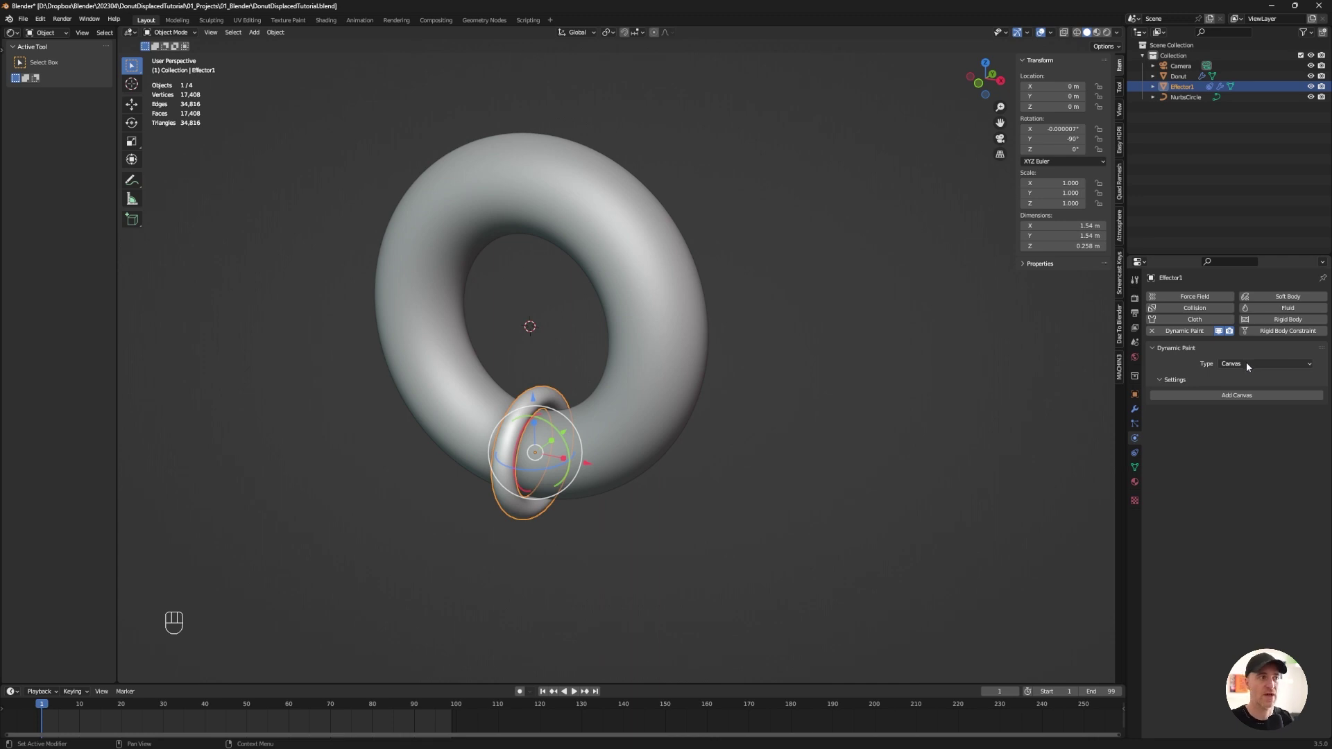
pyautogui.click(1246, 362)
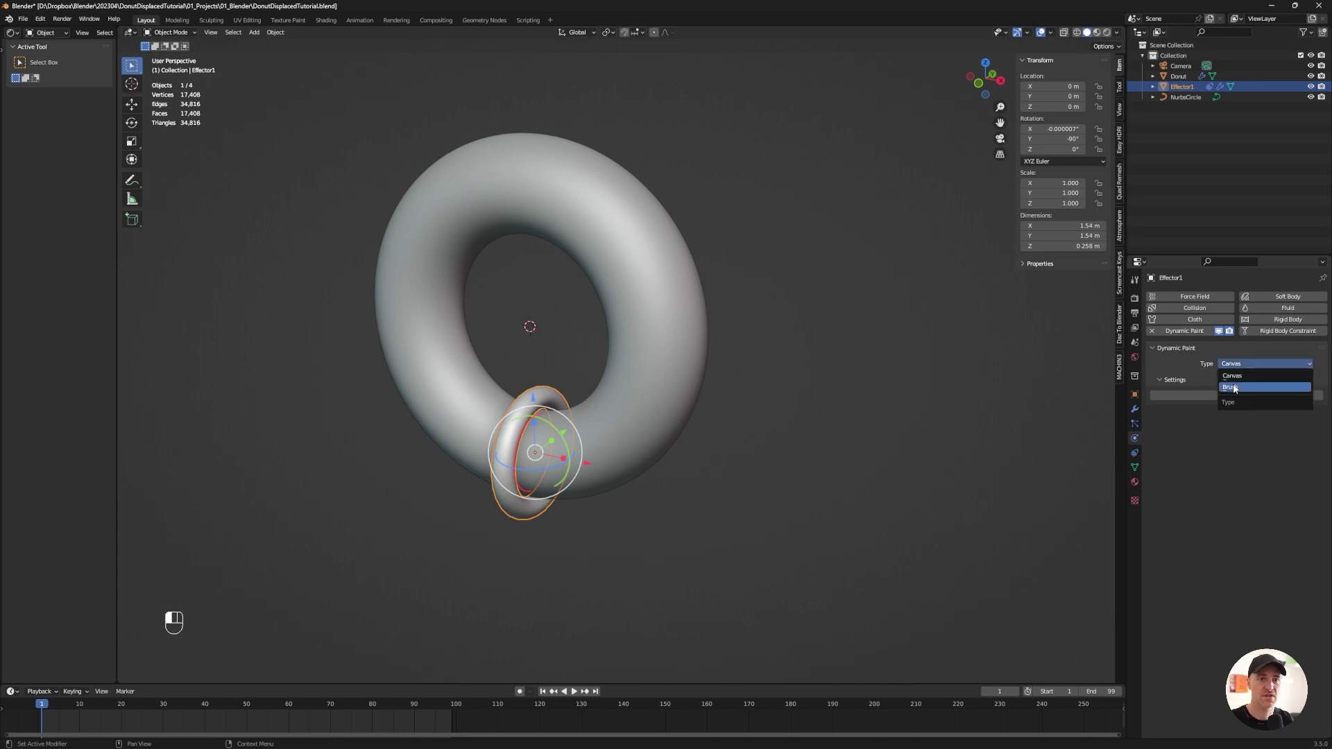
pyautogui.click(1234, 389)
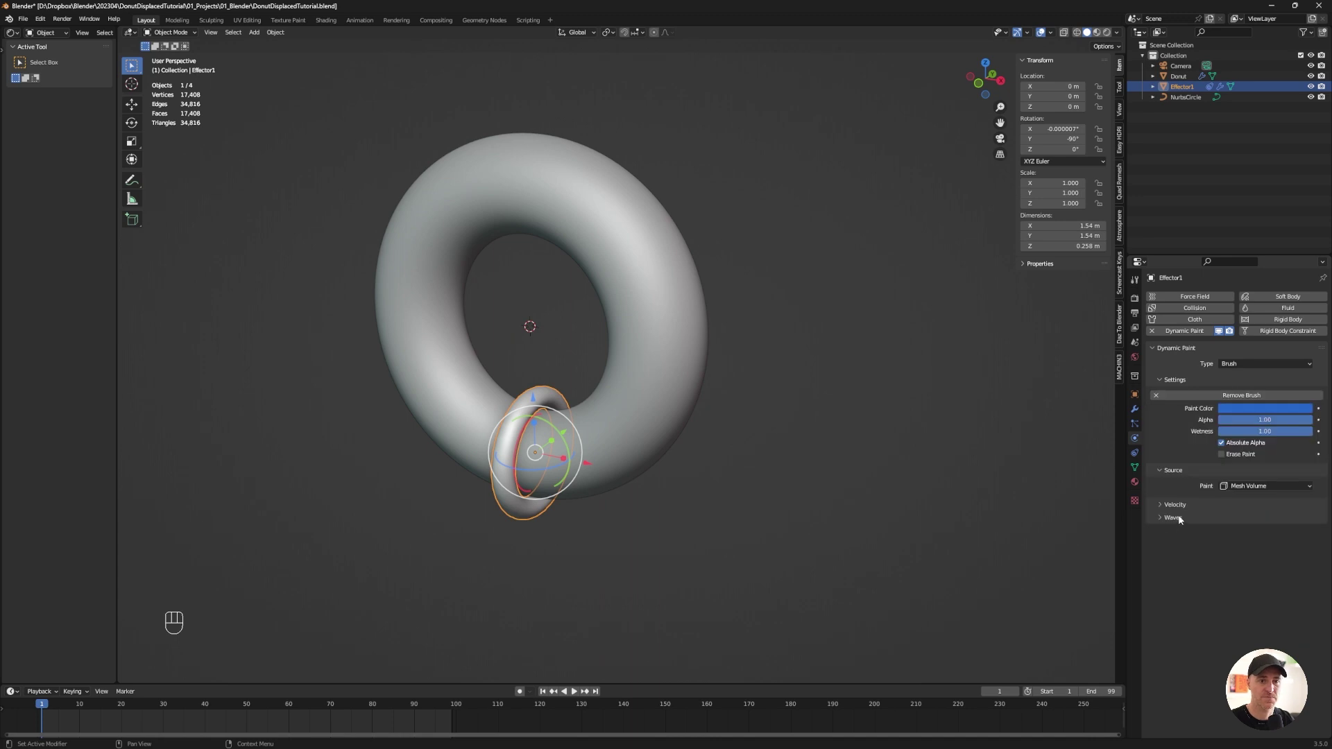
pyautogui.click(1259, 486)
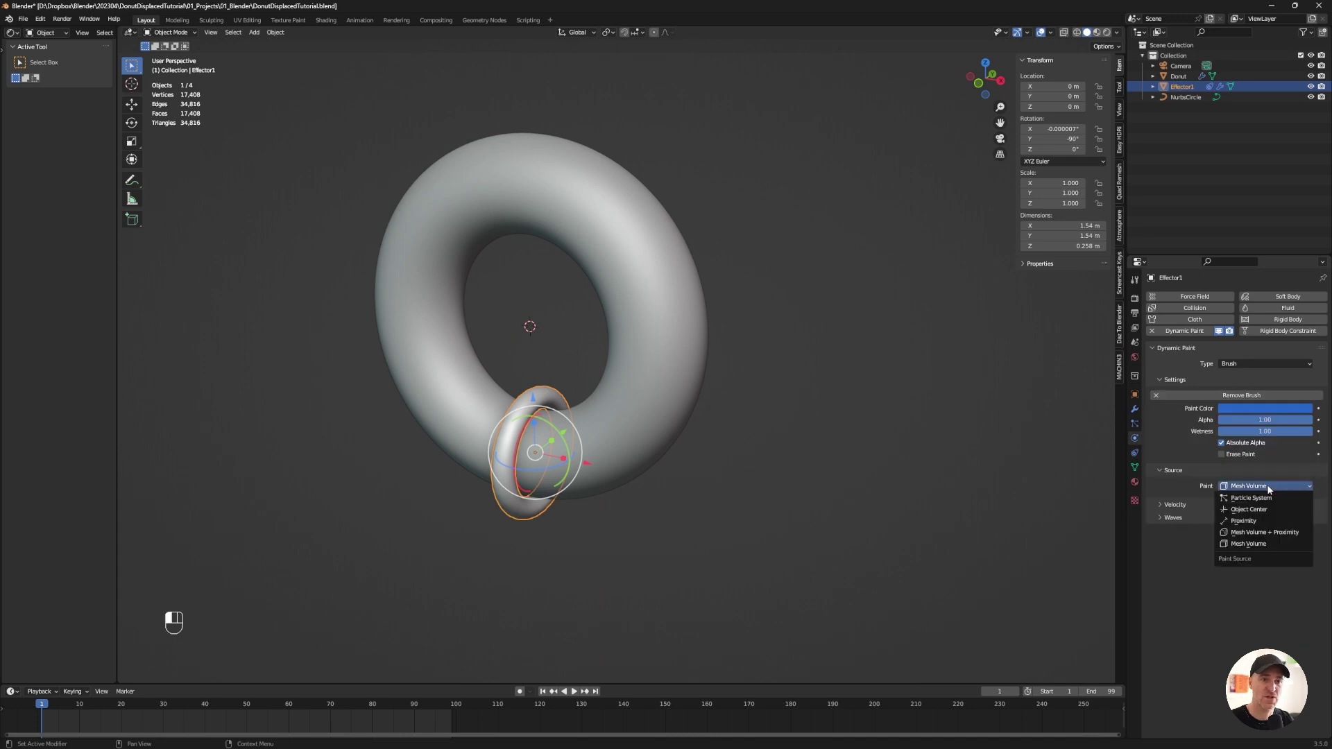
pyautogui.click(1273, 522)
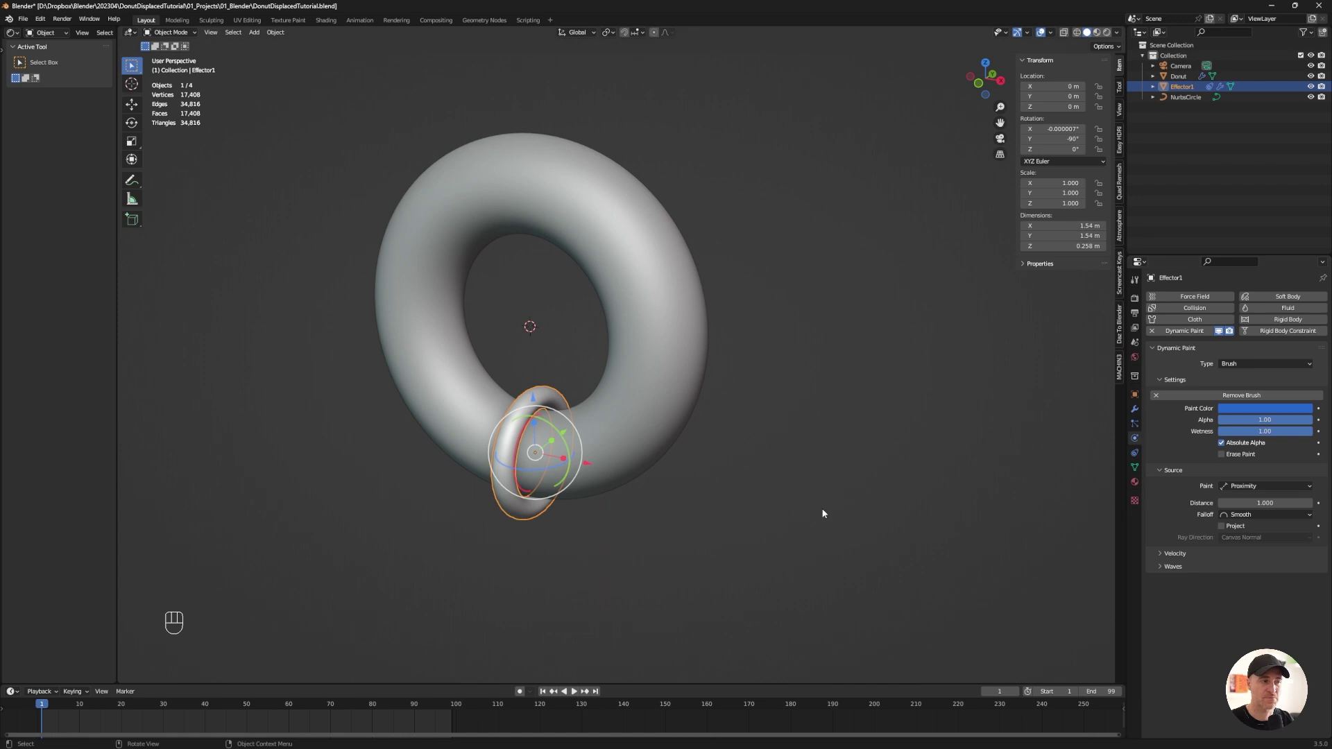
# Create the dp_weight output vertex group for the donut's Dynamic Paint canvas
pyautogui.click(663, 430)
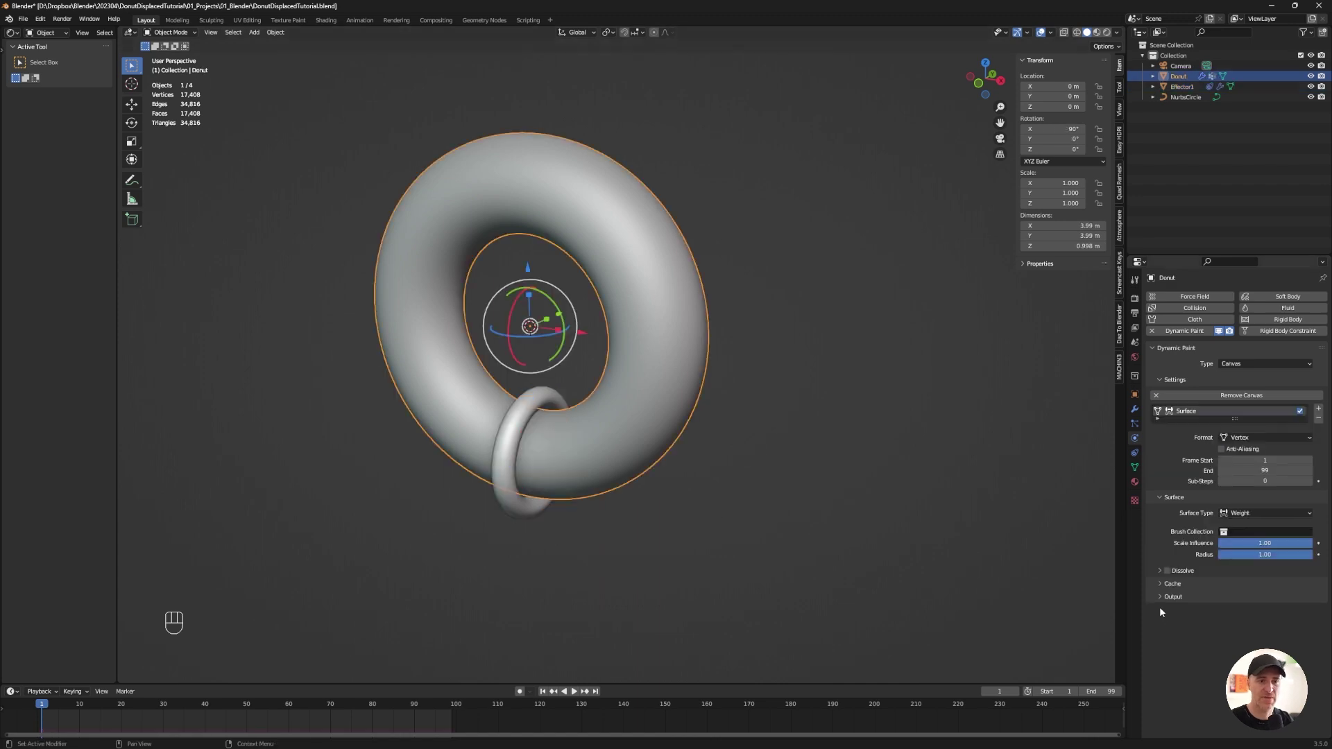
pyautogui.click(1171, 597)
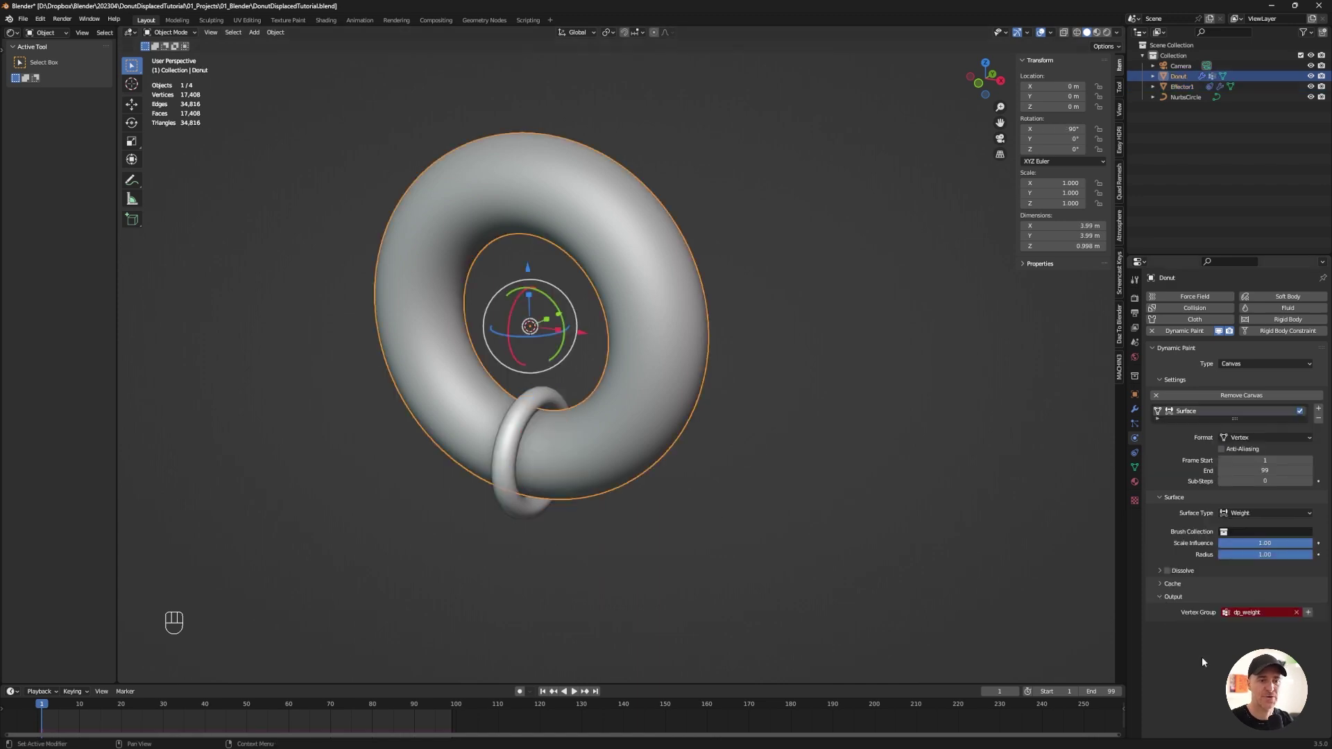
pyautogui.click(1308, 613)
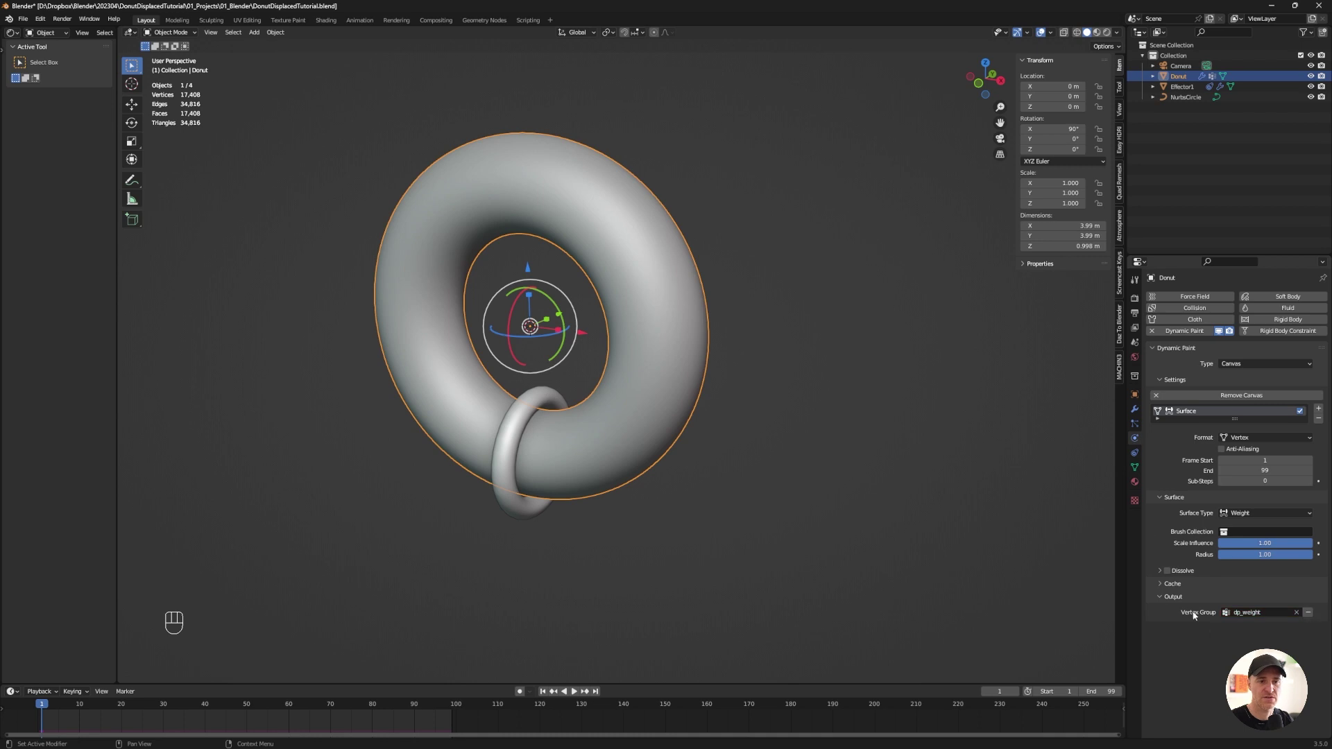
# Play the animation in Weight Paint mode to check the donut's dp_weight vertex group, and return to Object Mode
pyautogui.click(1135, 467)
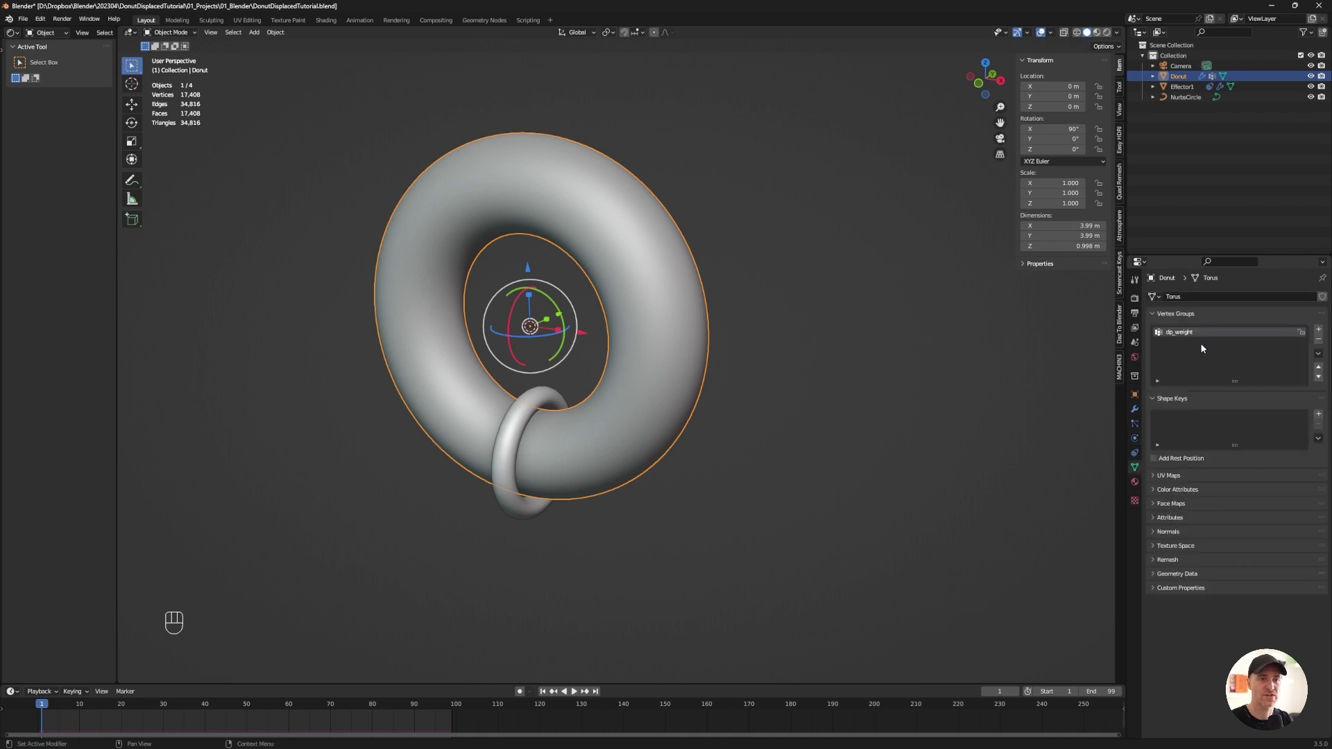
pyautogui.click(339, 106)
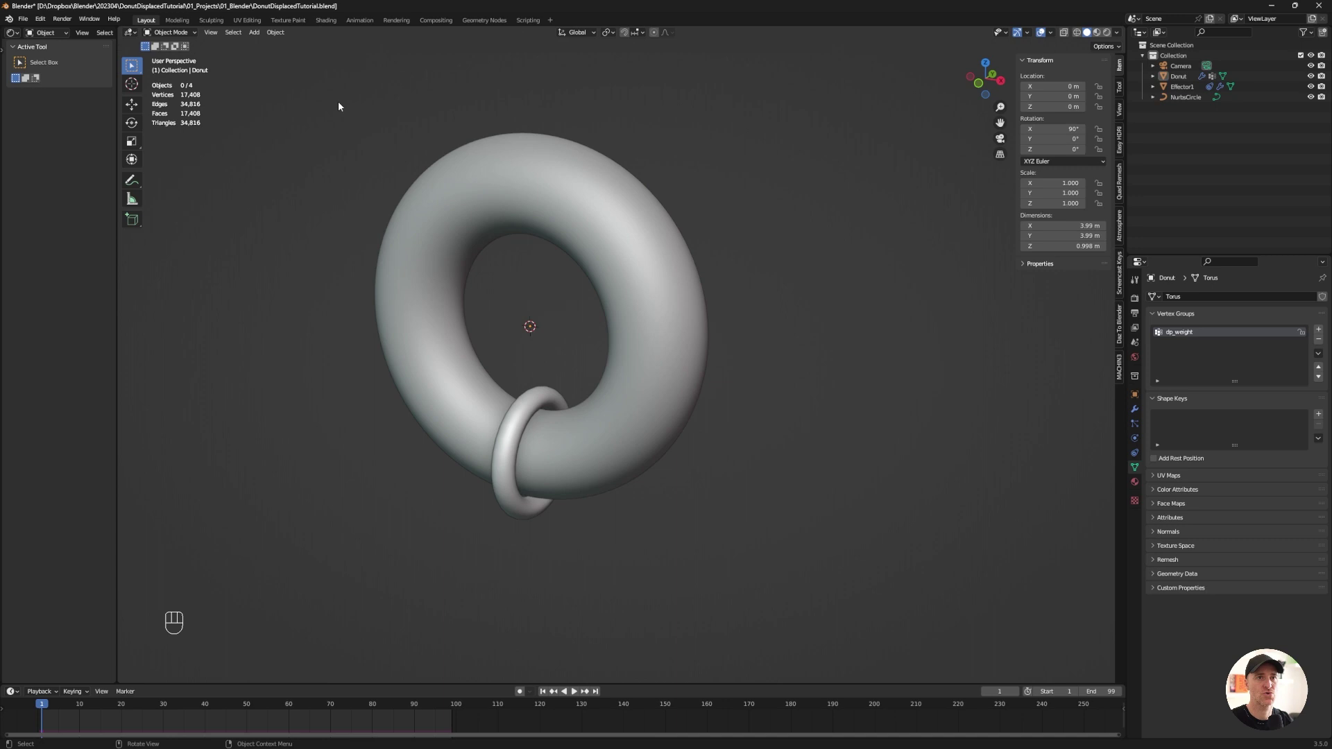
pyautogui.click(180, 33)
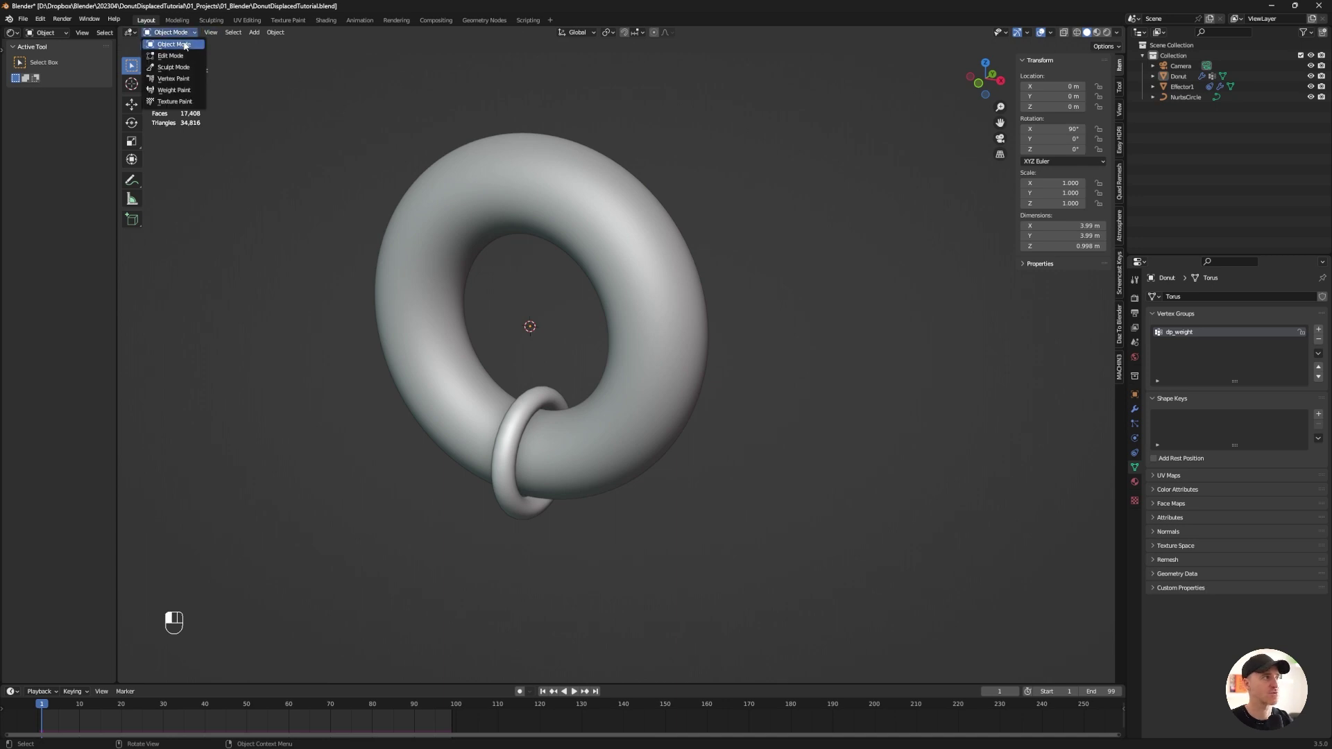
pyautogui.click(173, 90)
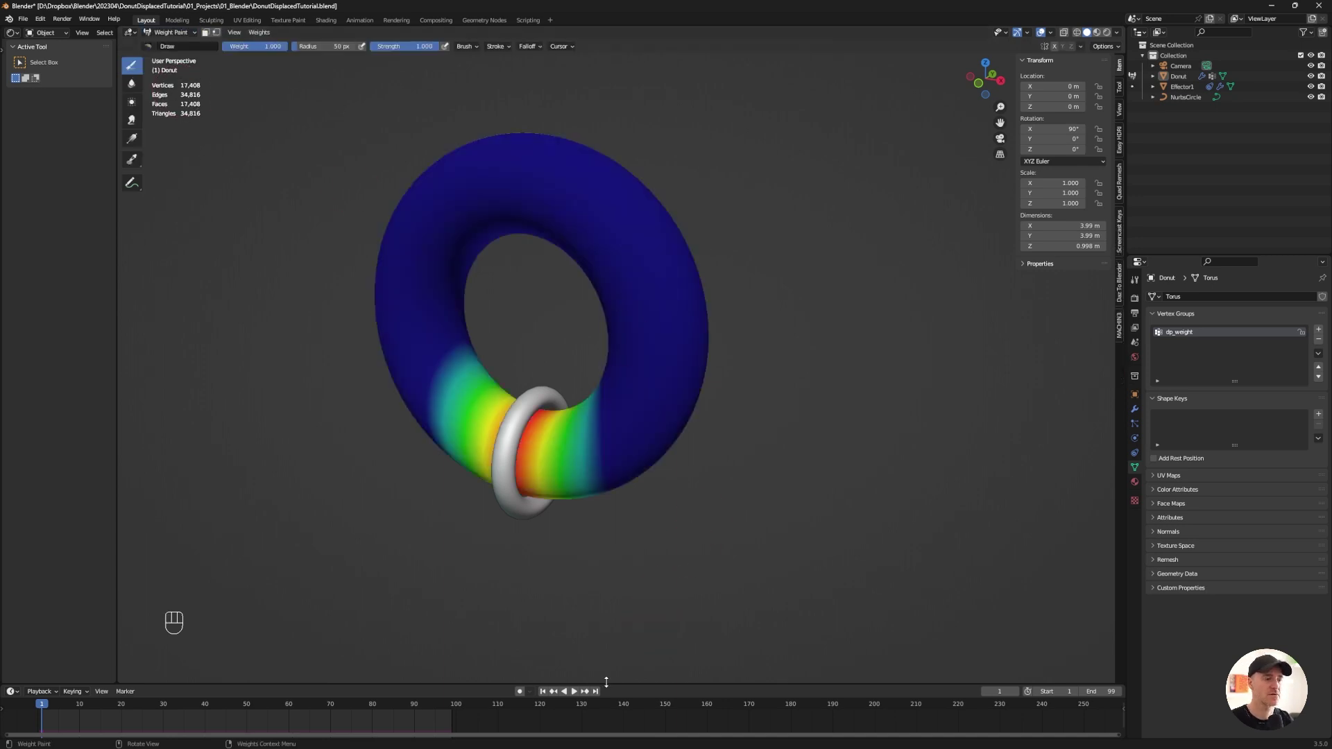
pyautogui.click(574, 691)
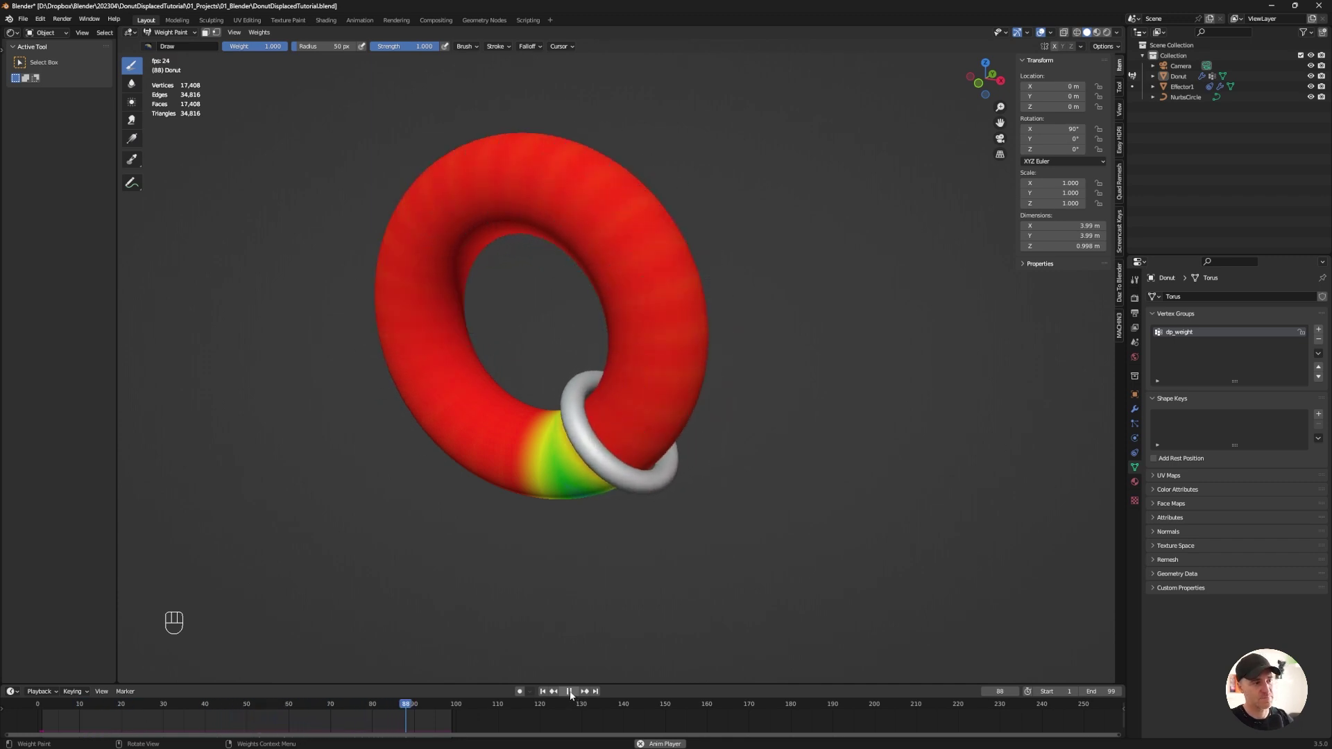
pyautogui.press('Escape')
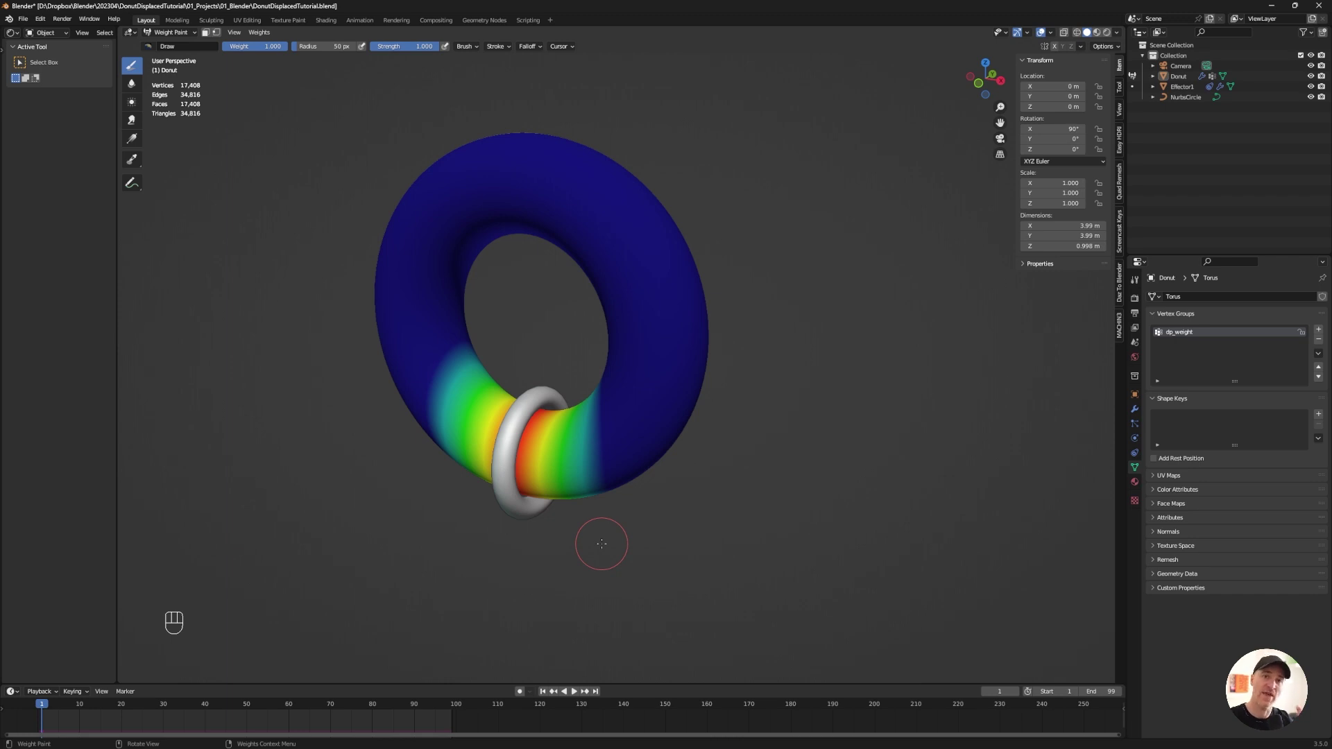
pyautogui.click(170, 32)
pyautogui.click(167, 44)
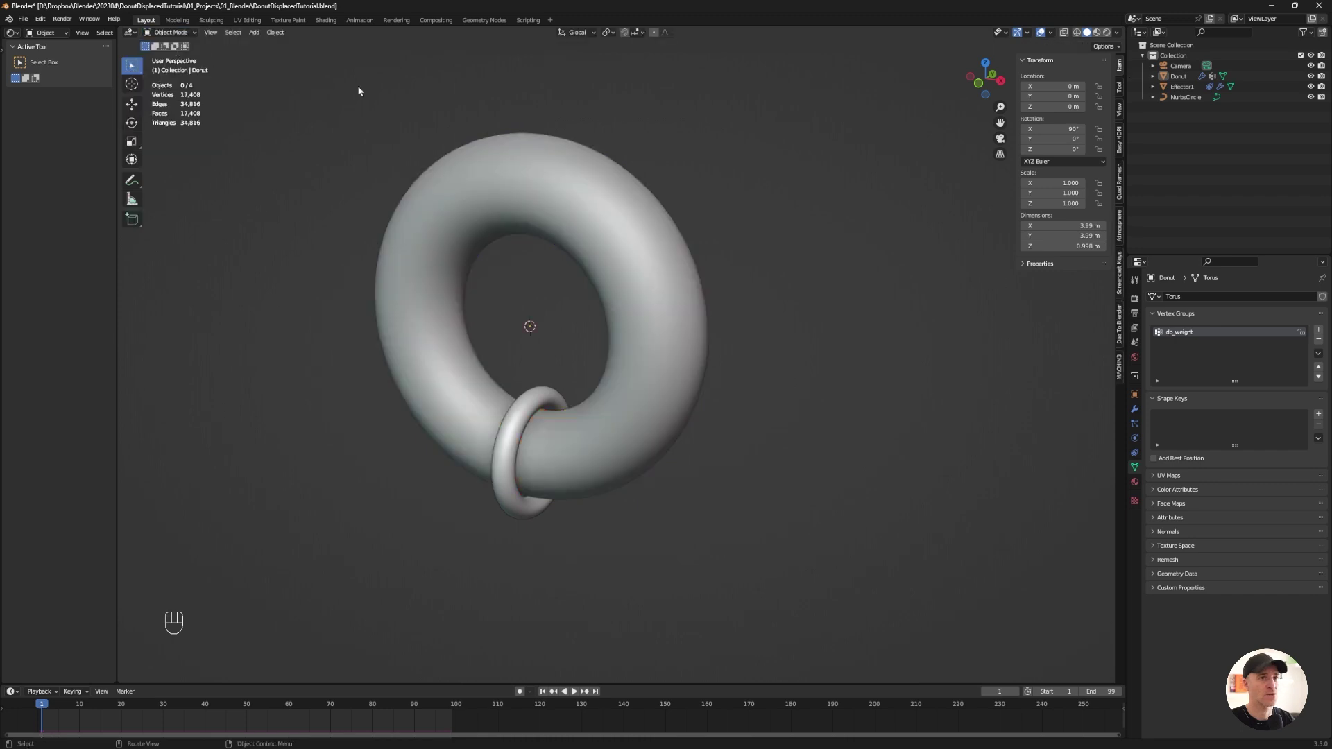
# Duplicate Effector1 by copying and pasting it, and delete the NurbsCircle.001 curve pasted along with it
pyautogui.click(1178, 76)
pyautogui.click(1182, 86)
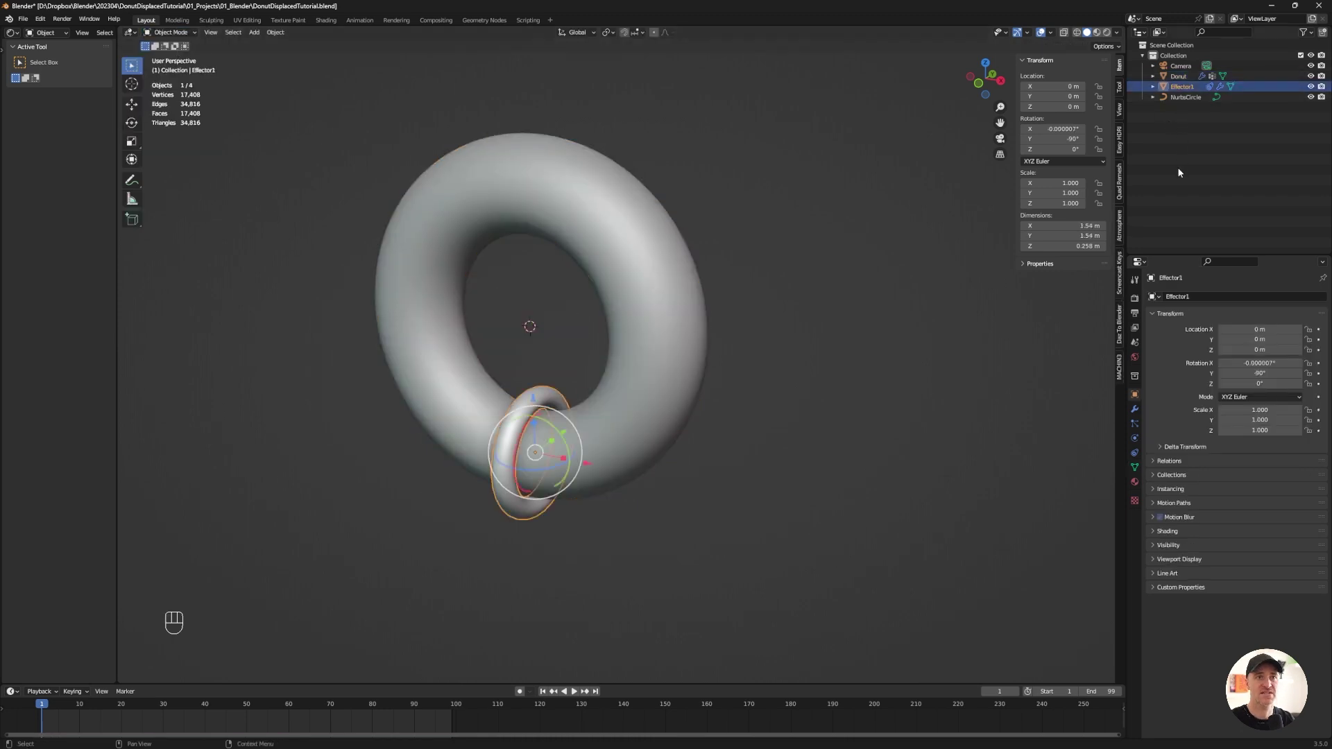
pyautogui.hotkey('ctrl', 'c')
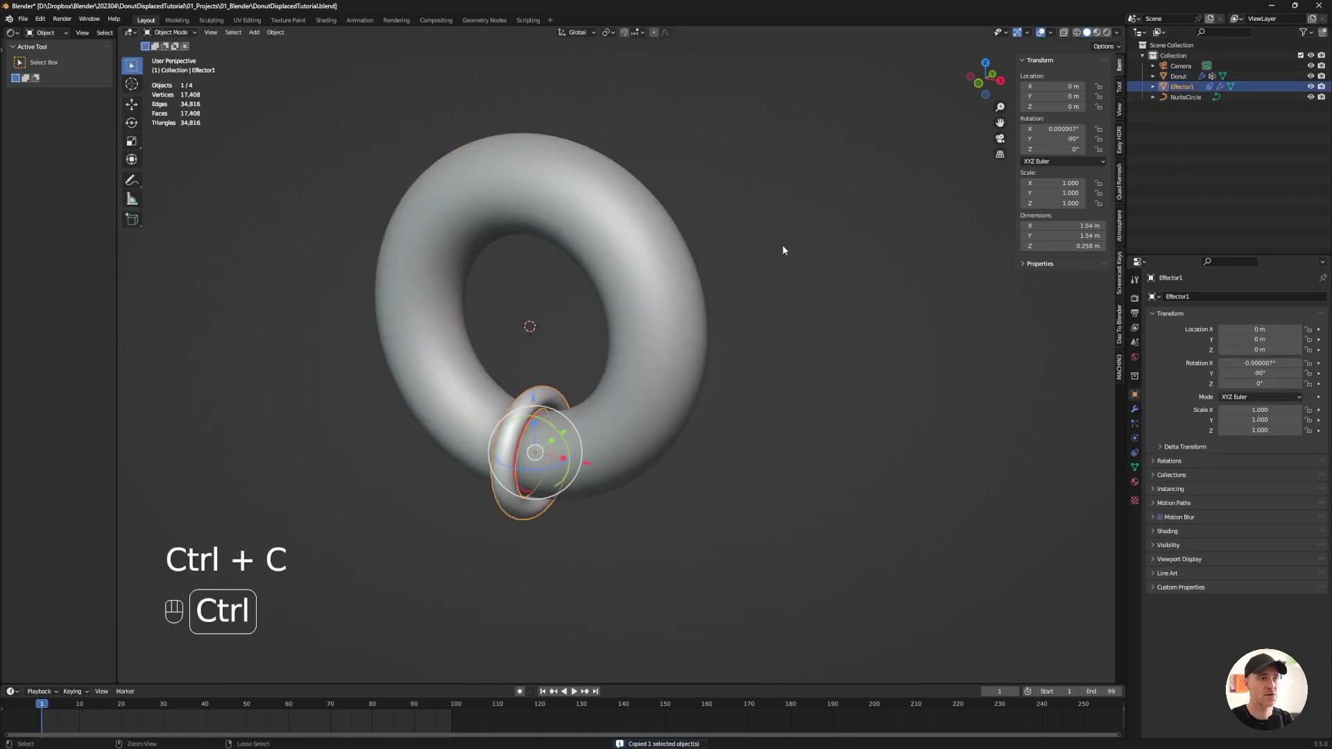
pyautogui.hotkey('ctrl', 'v')
pyautogui.click(1191, 118)
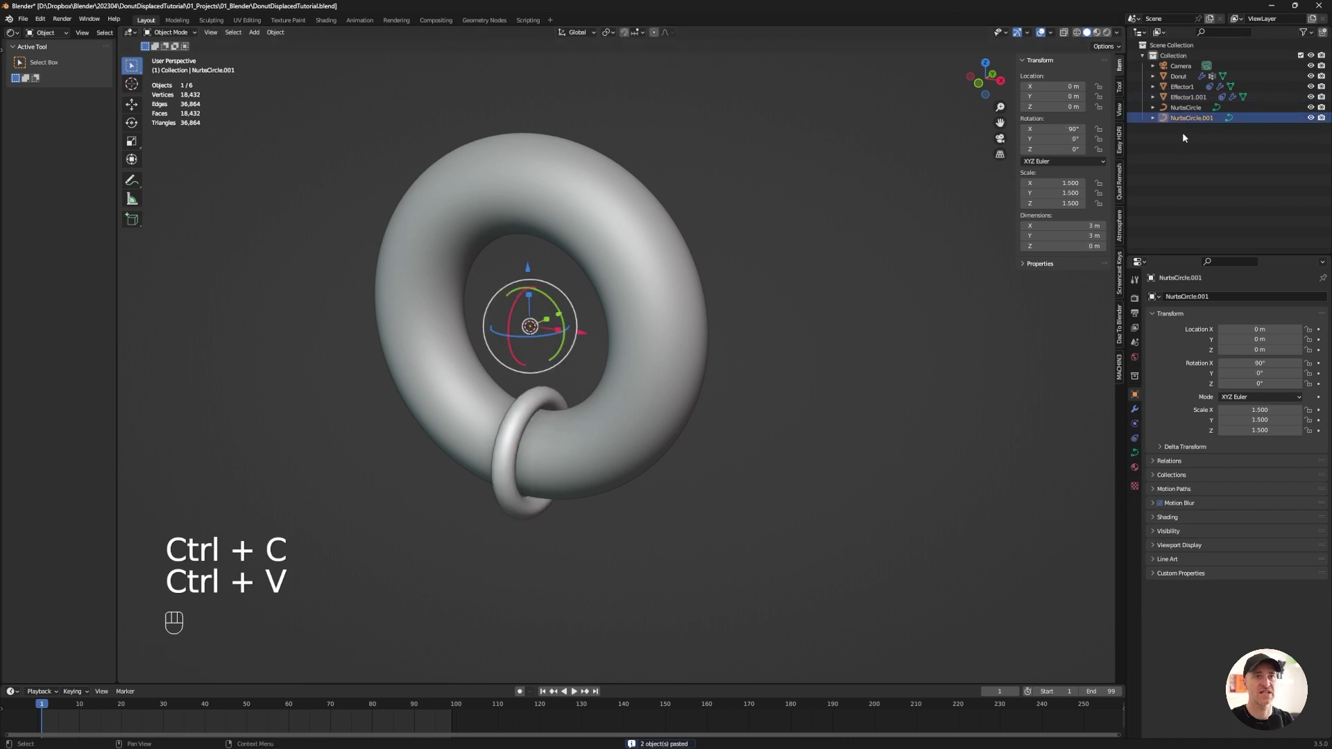
pyautogui.press('Delete')
# Set NurbsCircle as the target of the Follow Path constraint on the duplicated ring Effector1.001
pyautogui.click(1192, 98)
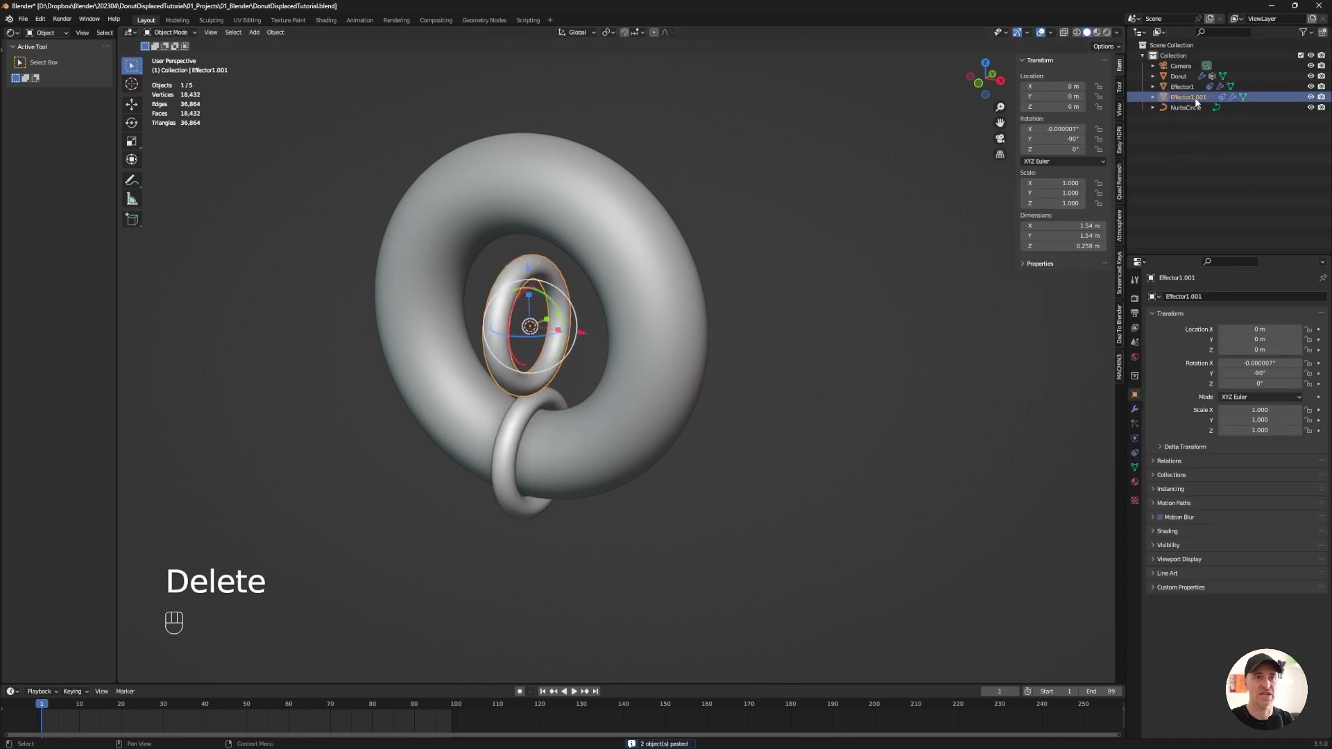
pyautogui.click(1135, 440)
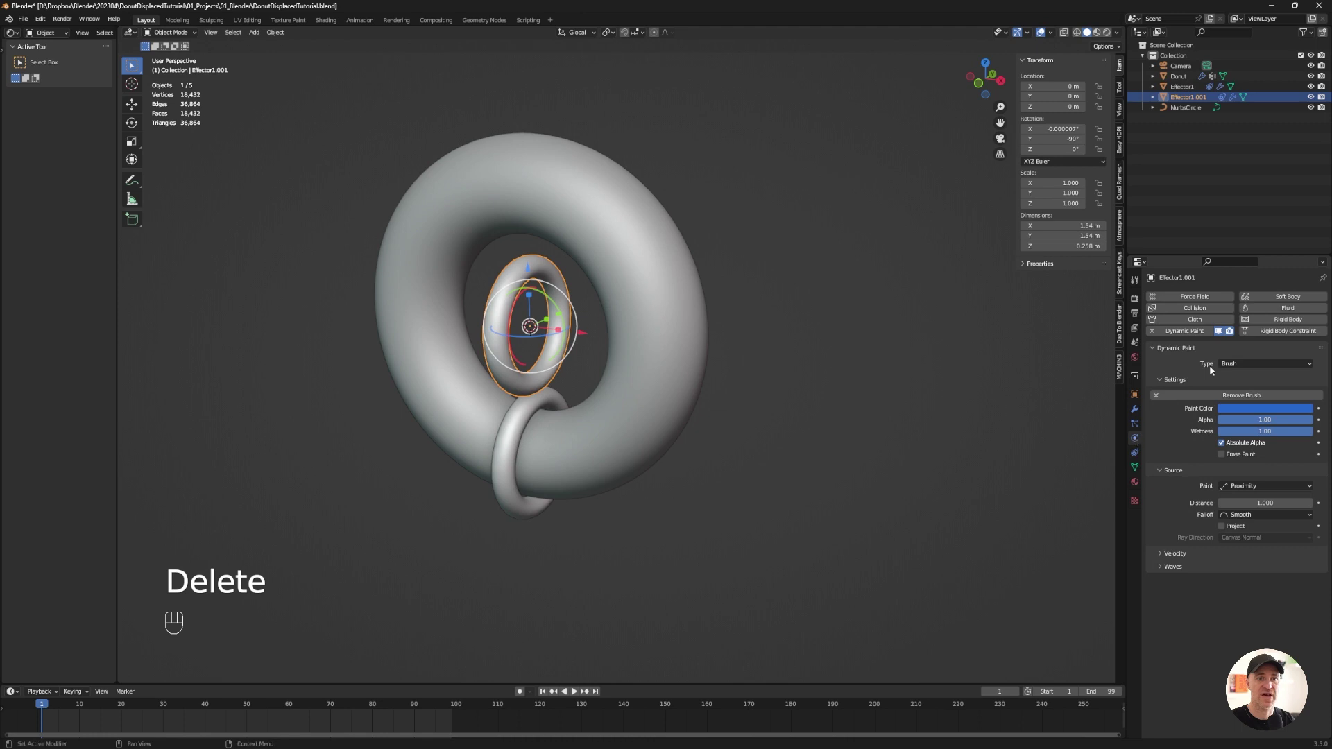
pyautogui.click(1135, 453)
pyautogui.click(1222, 329)
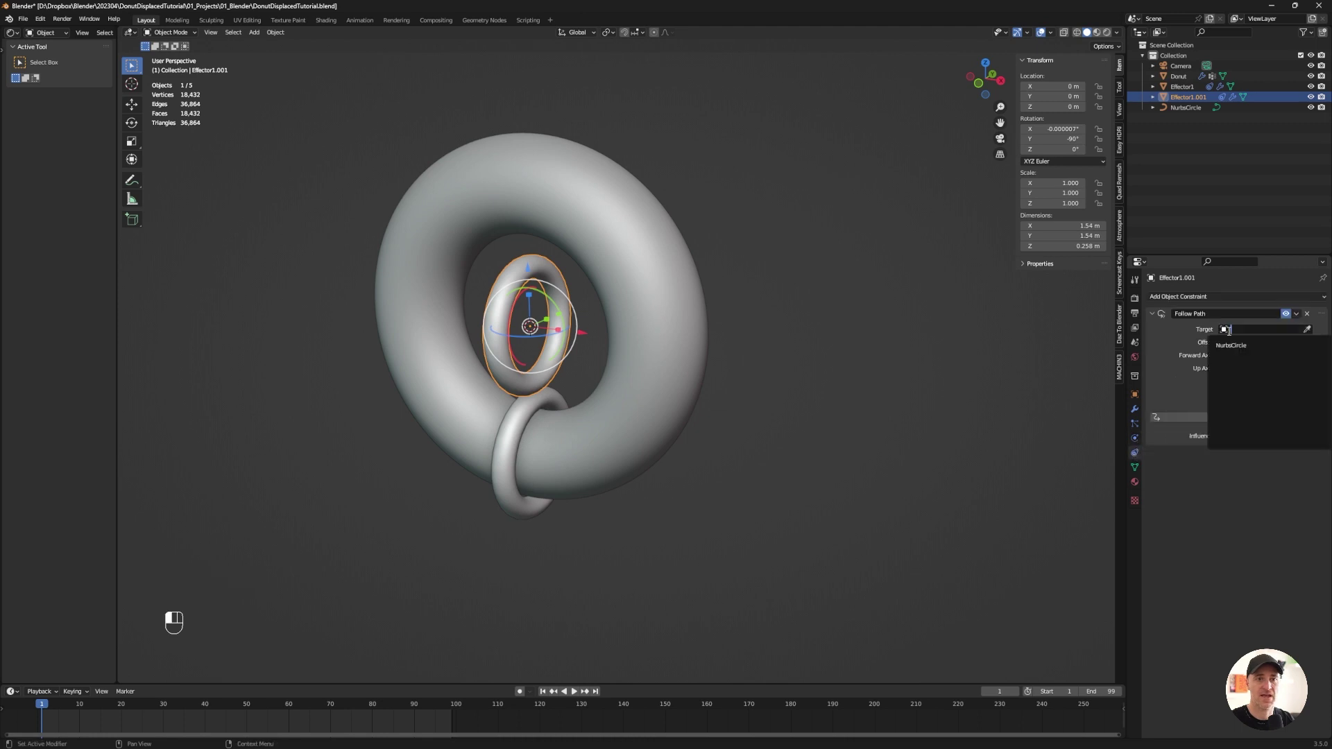
pyautogui.click(1233, 346)
# Rename the duplicated ring as Effector2 and enable Erase Paint on its Dynamic Paint brush
pyautogui.doubleClick(1187, 98)
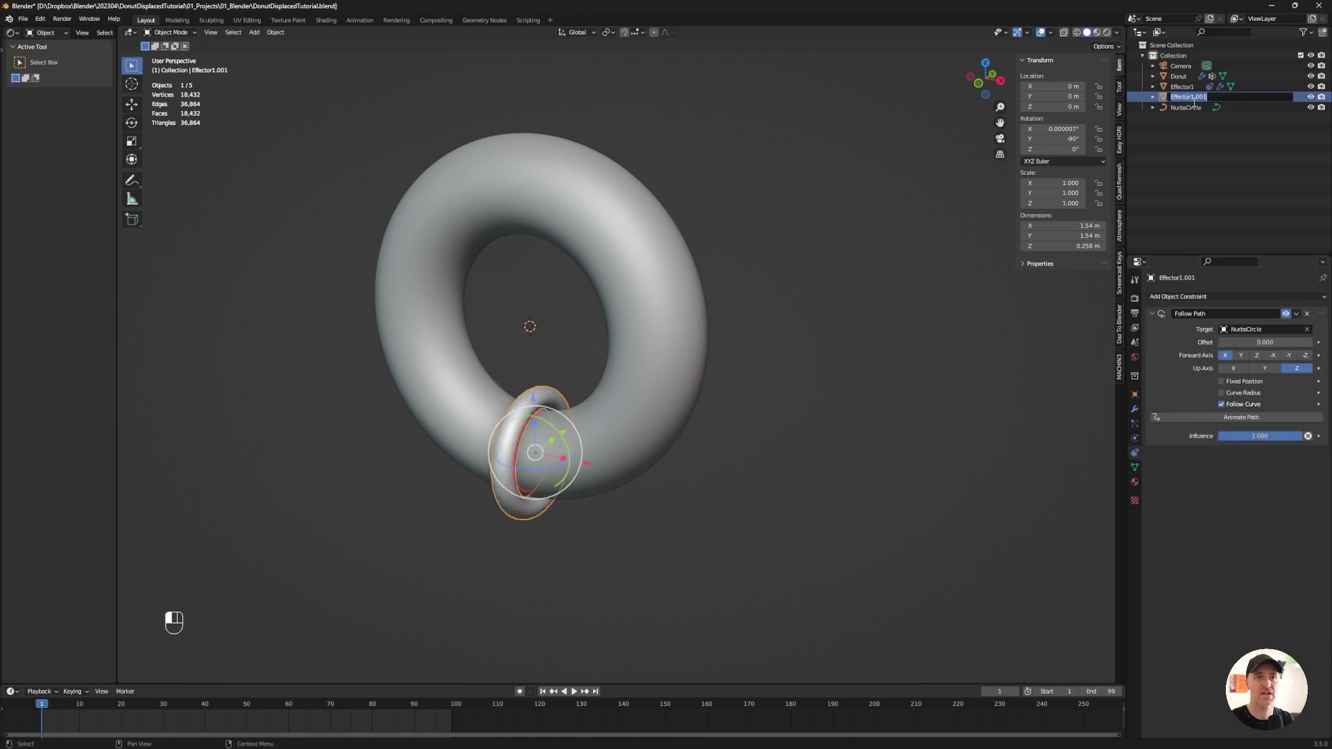
pyautogui.moveTo(1191, 98); pyautogui.dragTo(1234, 102)
pyautogui.write('2')
pyautogui.press('Return')
pyautogui.click(1135, 439)
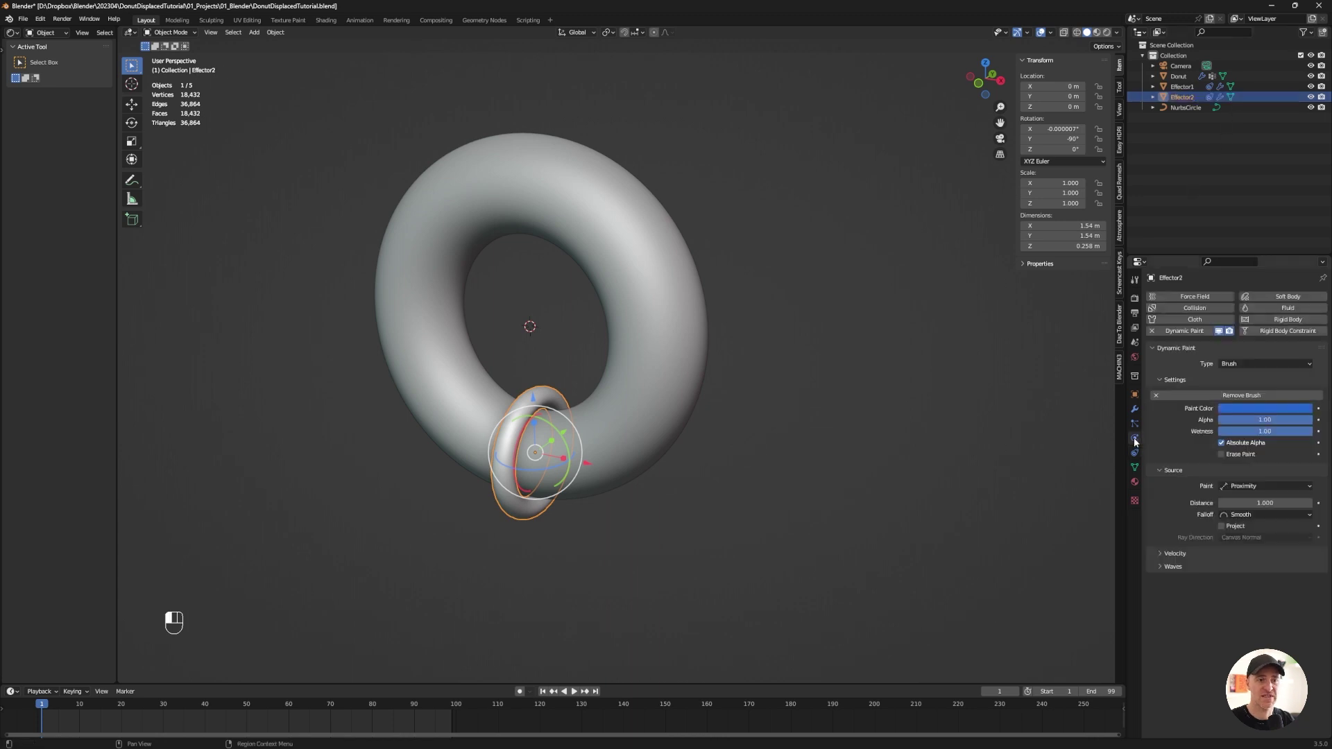
pyautogui.click(1221, 455)
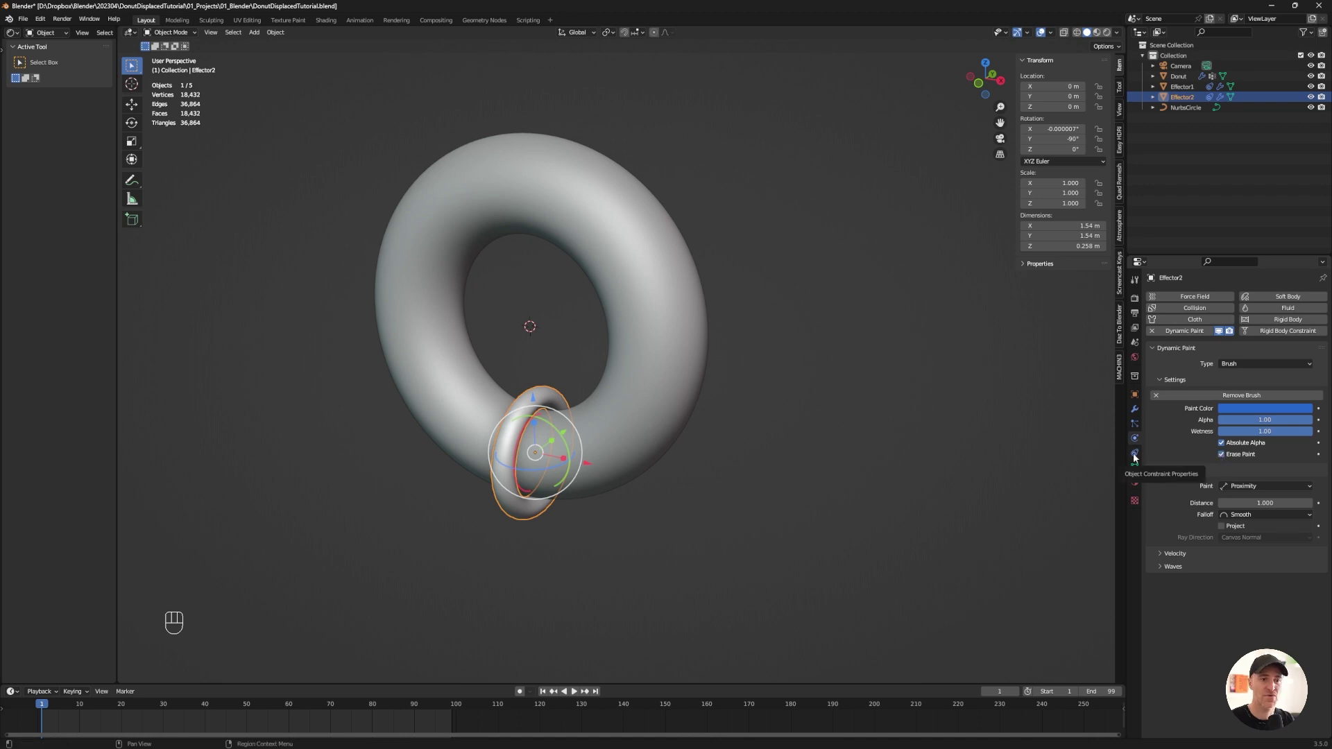
# Set the offset of Effector2's Follow Path constraint to 7
pyautogui.click(1135, 454)
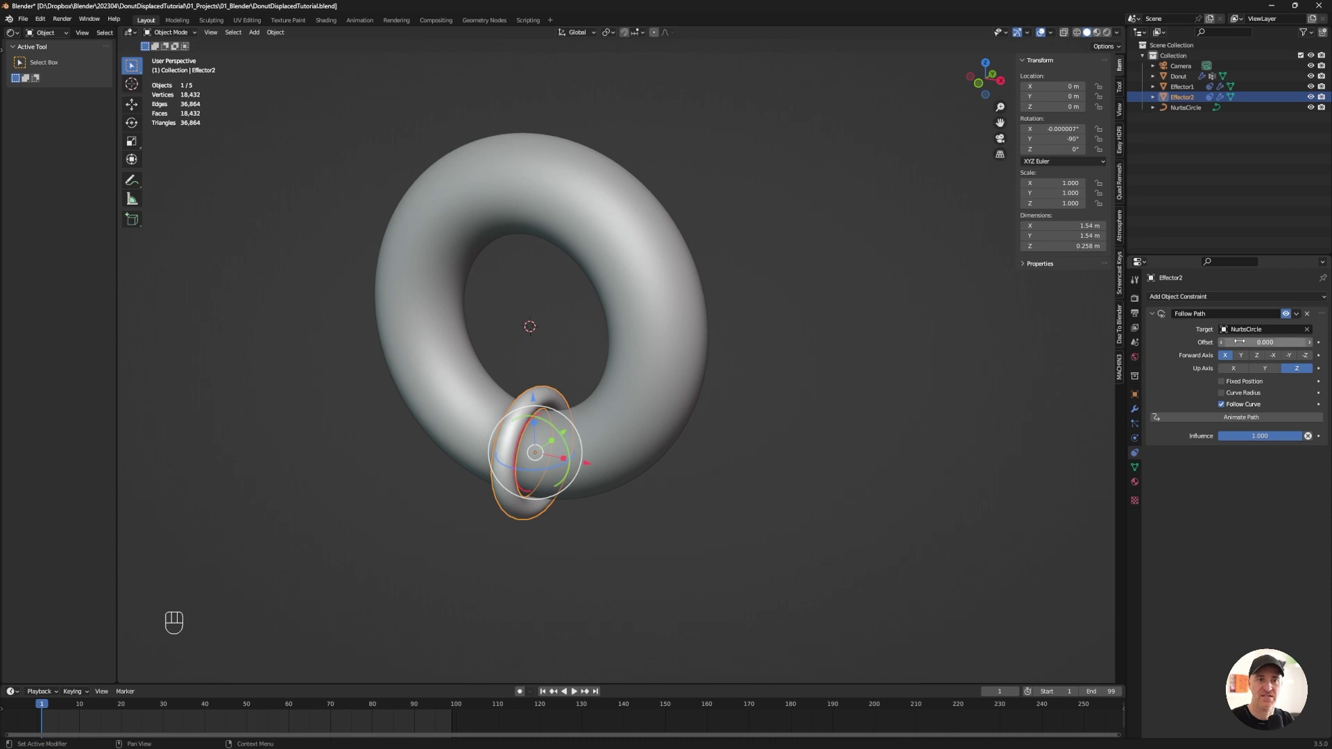
pyautogui.moveTo(1239, 342); pyautogui.dragTo(1264, 342)
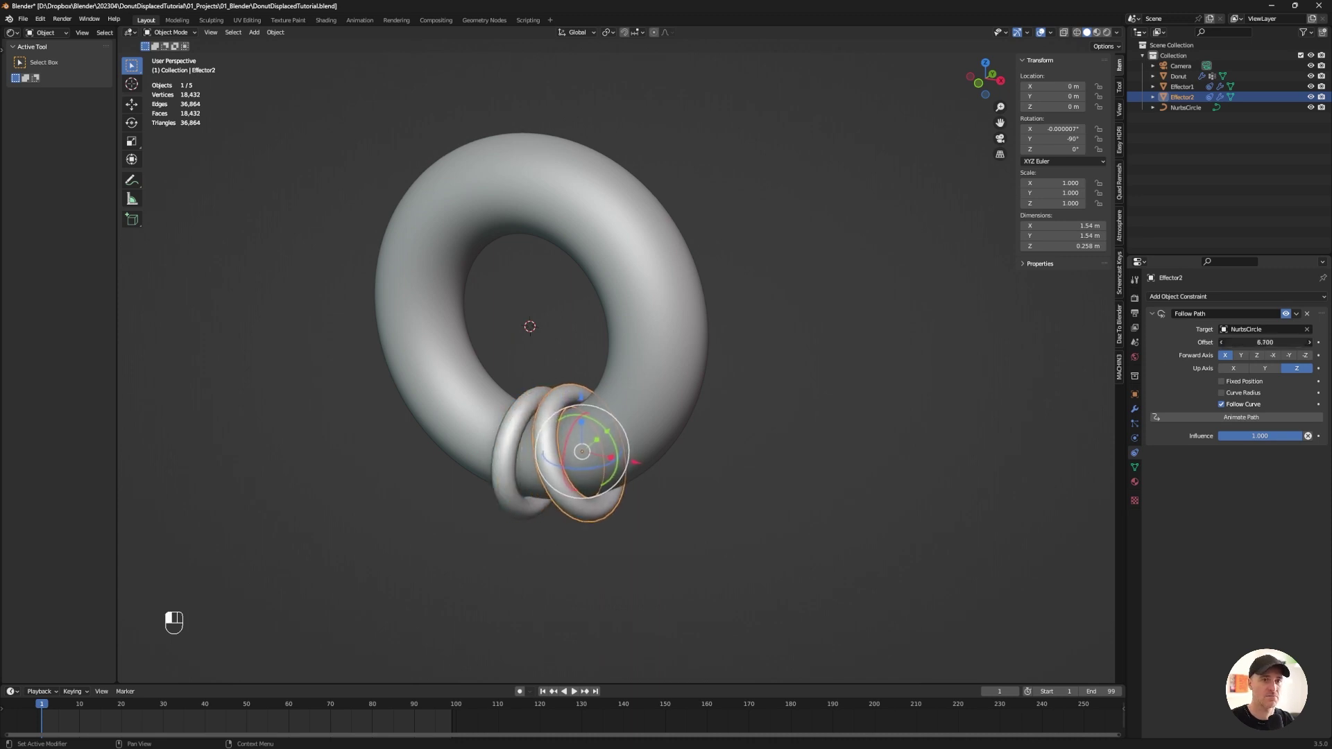
pyautogui.click(1240, 342)
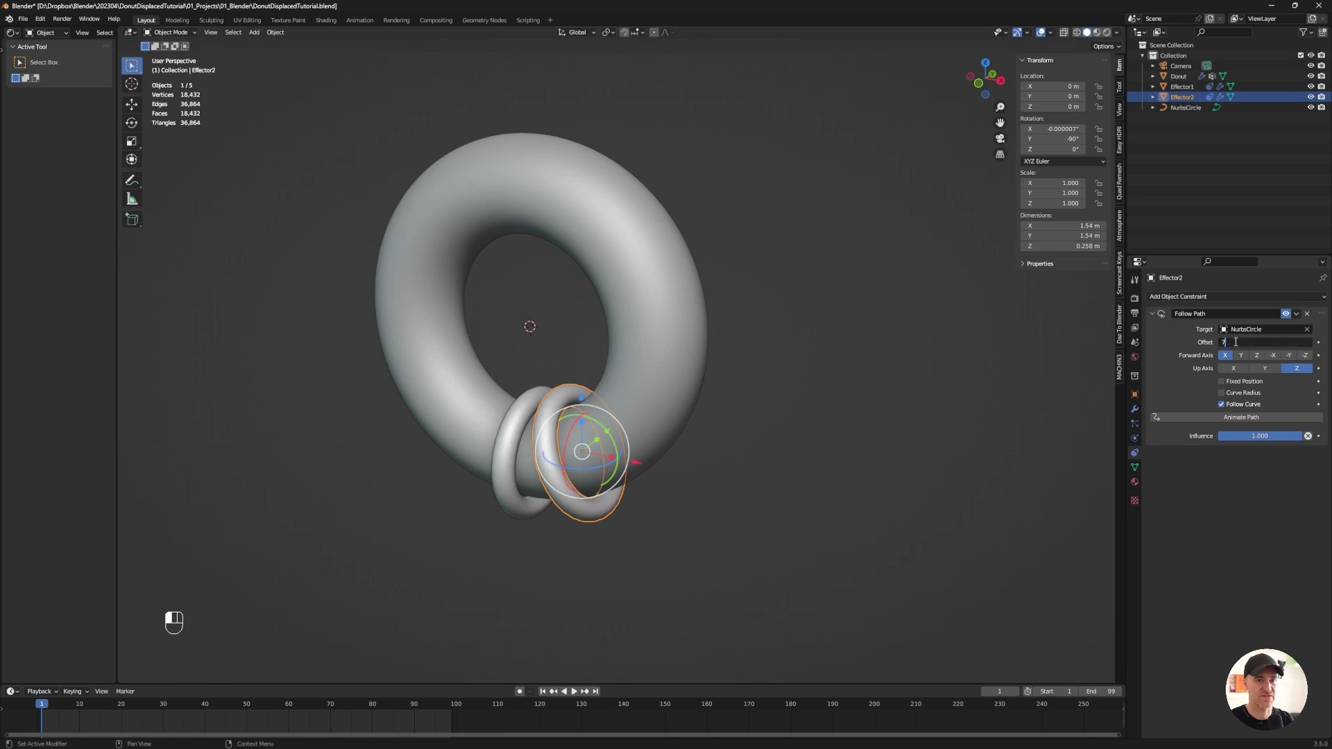
pyautogui.write('7')
pyautogui.press('Return')
# Play the animation with the donut in Weight Paint mode to check the two effectors' painting and erasing, and return to Object Mode
pyautogui.click(503, 159)
pyautogui.click(170, 32)
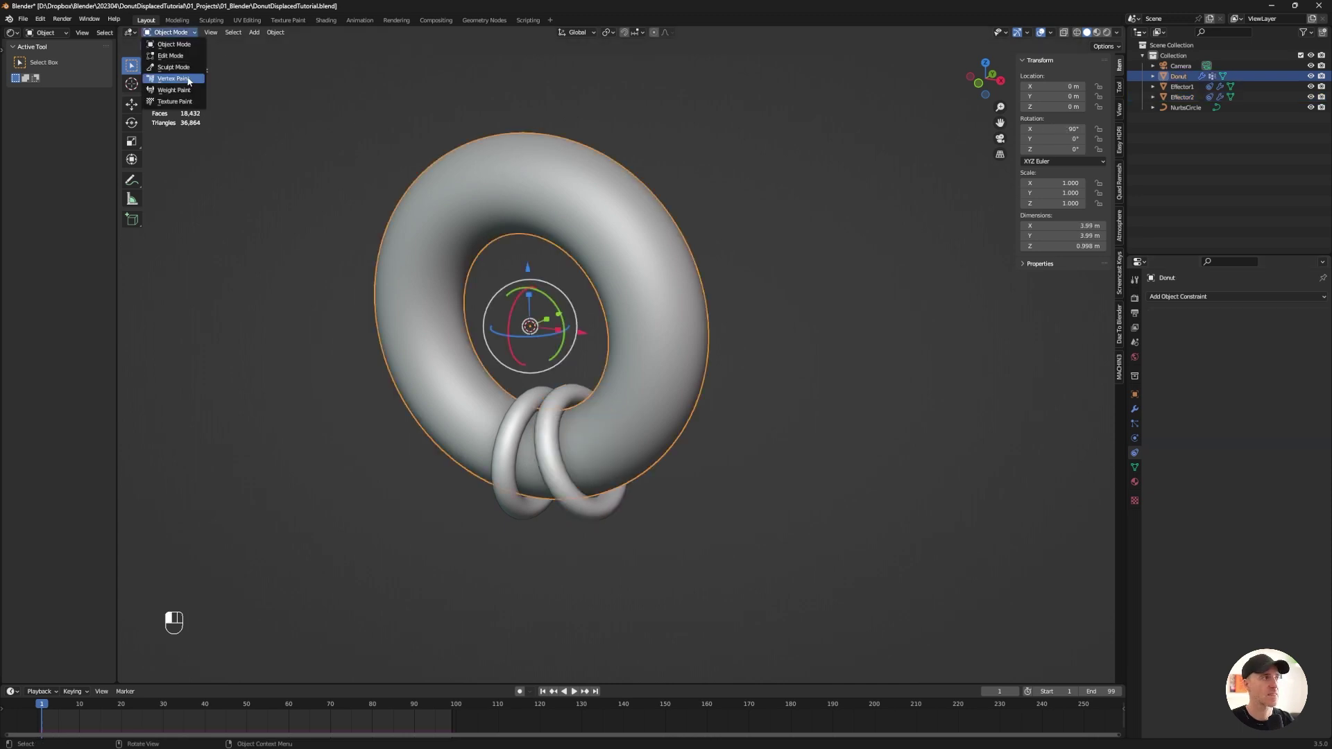
pyautogui.click(174, 90)
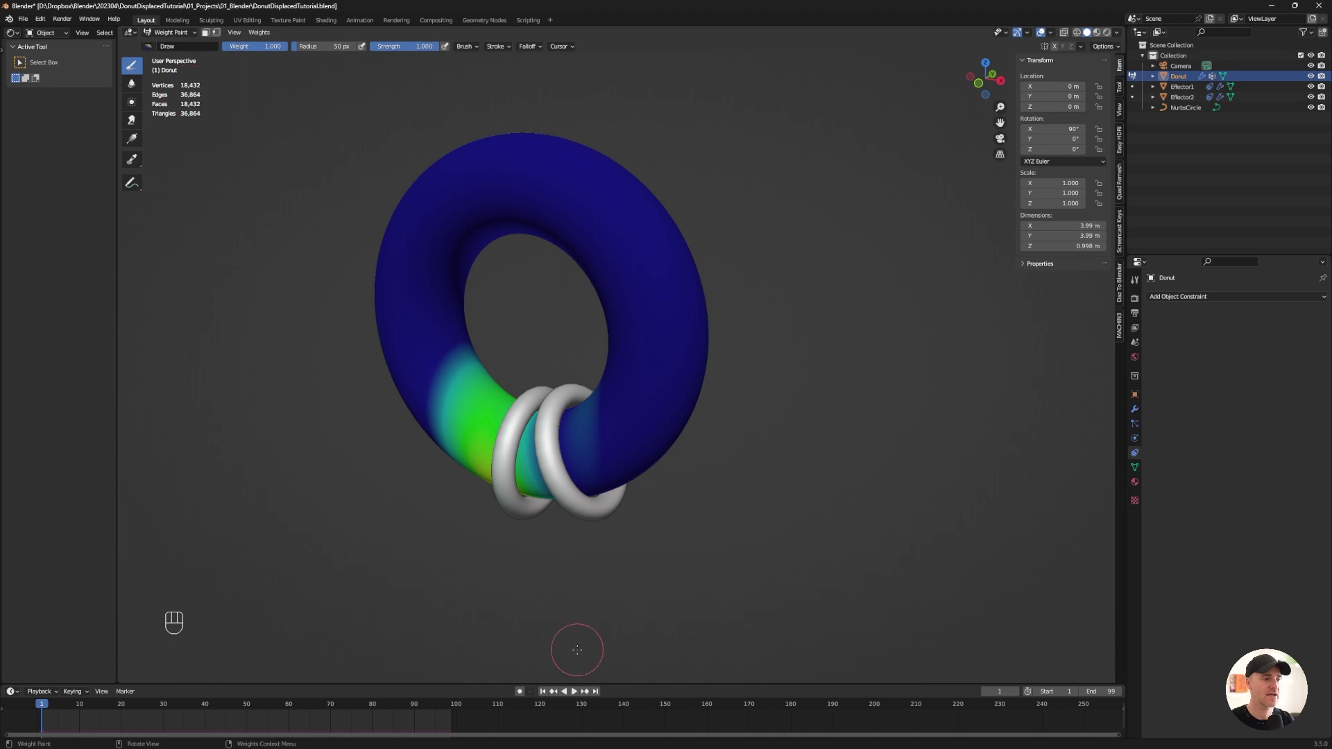
pyautogui.click(573, 691)
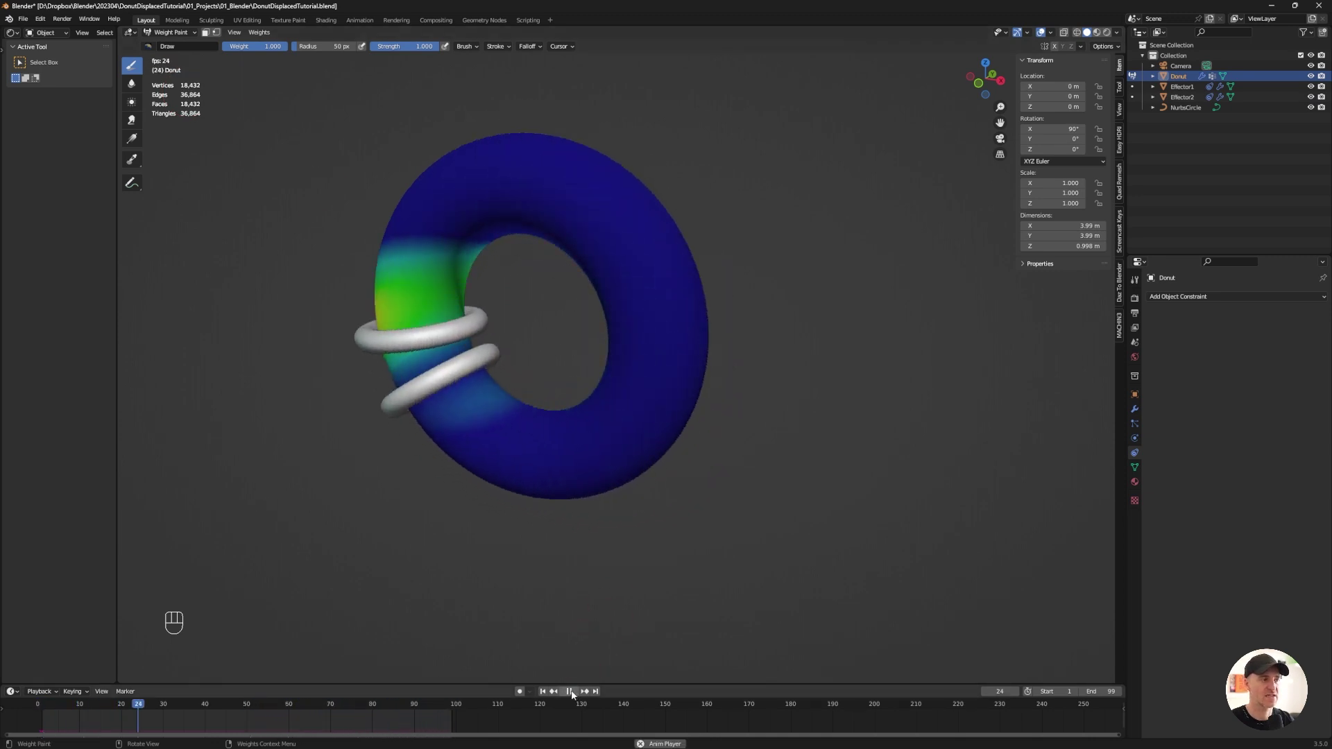
pyautogui.press('Escape')
pyautogui.click(170, 32)
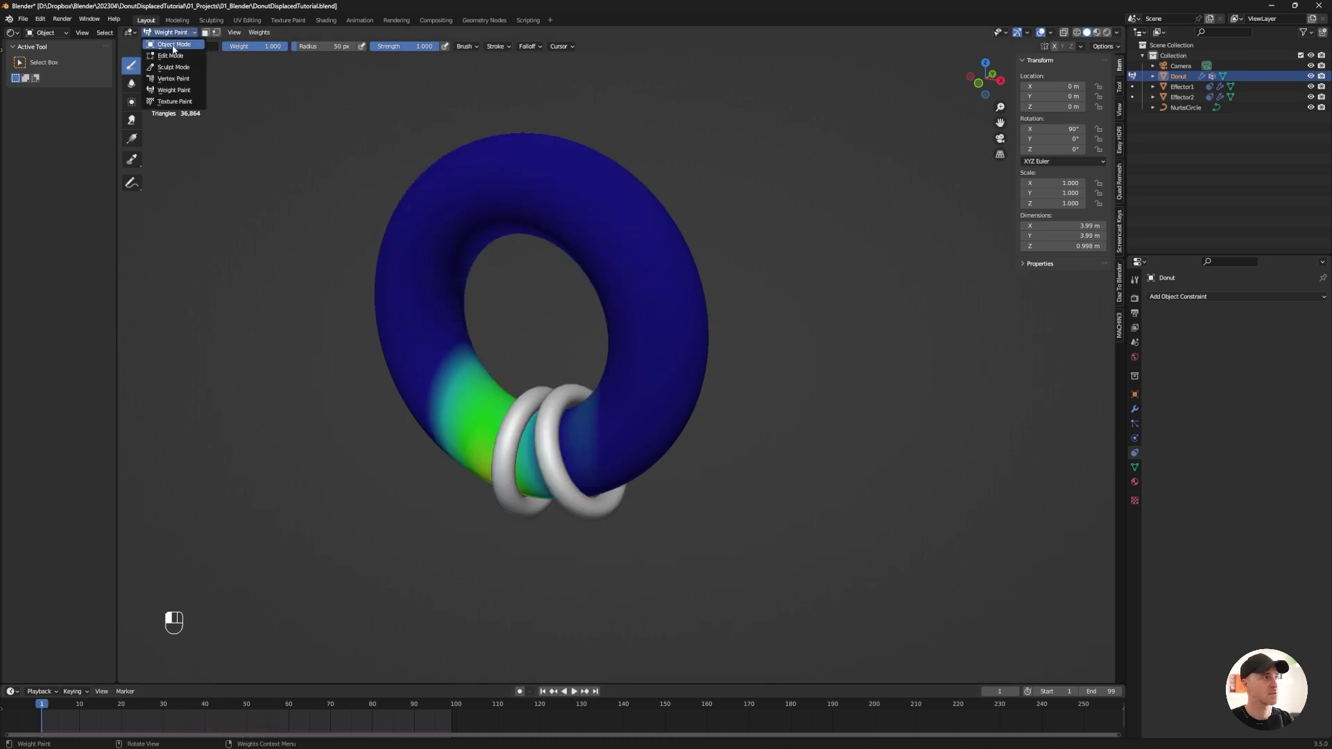
pyautogui.click(173, 47)
# Hide Effector1 and Effector2 in the viewport
pyautogui.click(1262, 138)
pyautogui.click(1309, 87)
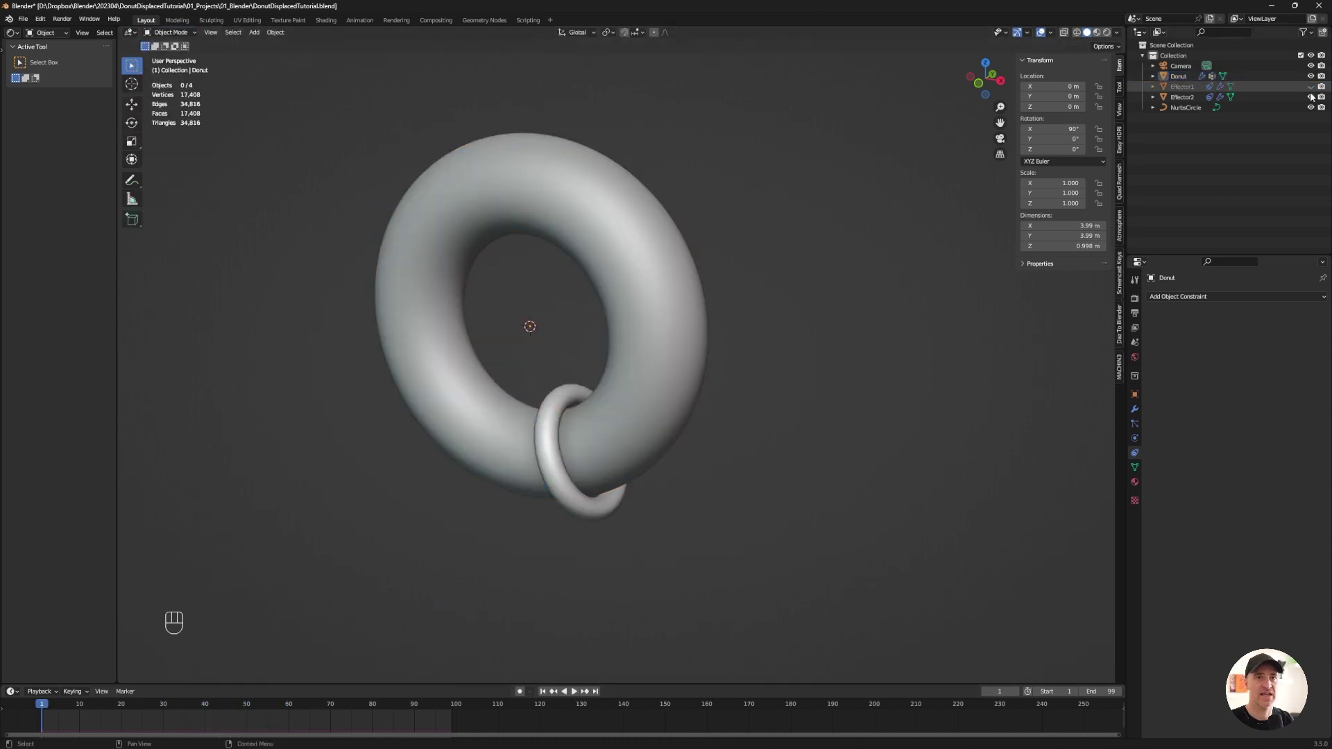
pyautogui.click(1310, 98)
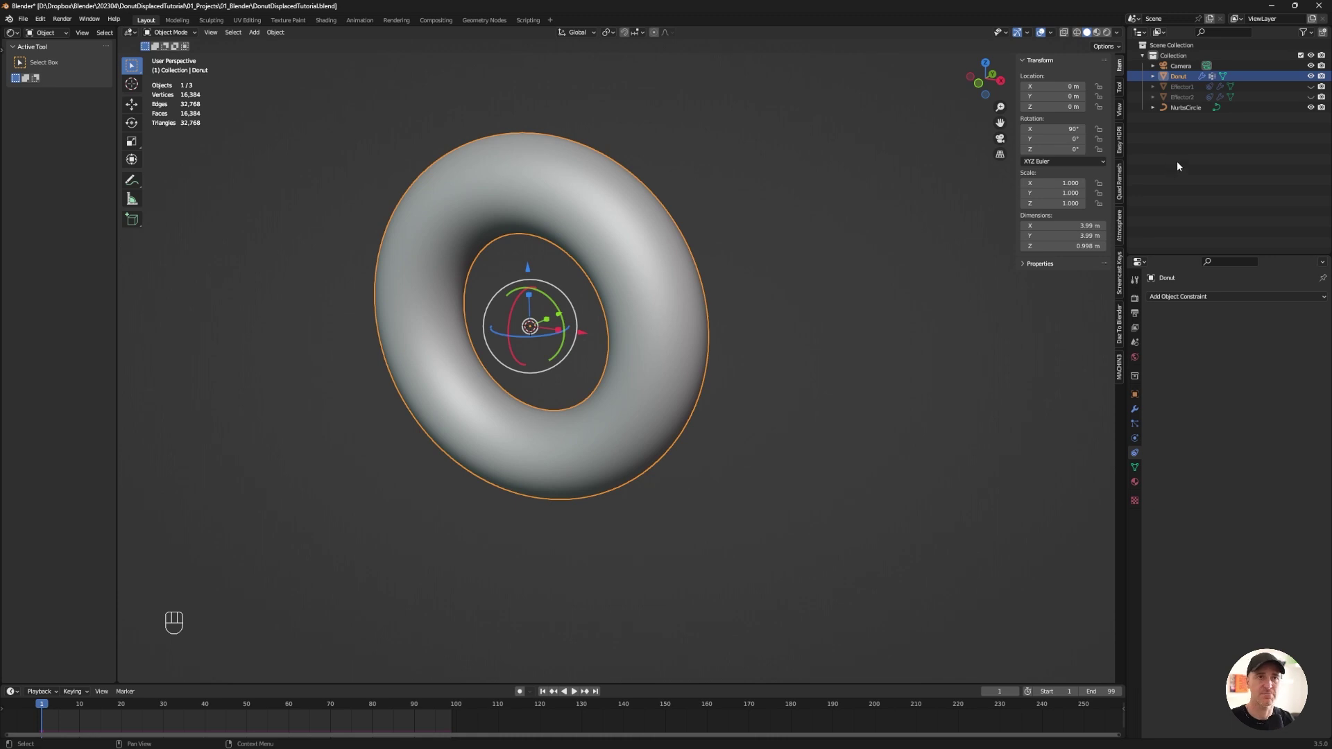
# Add a Displace modifier with a new texture to the donut and limit it to the dp_weight vertex group
pyautogui.click(1134, 409)
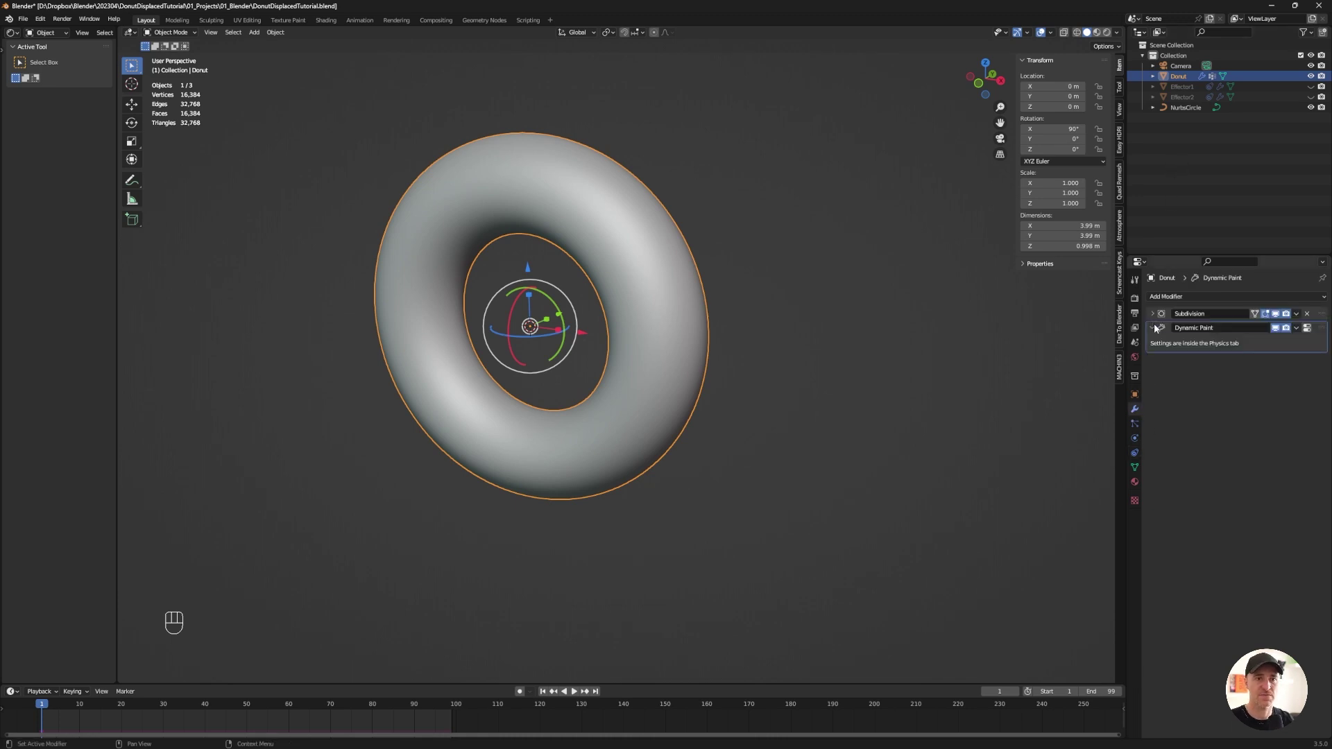
pyautogui.click(1183, 297)
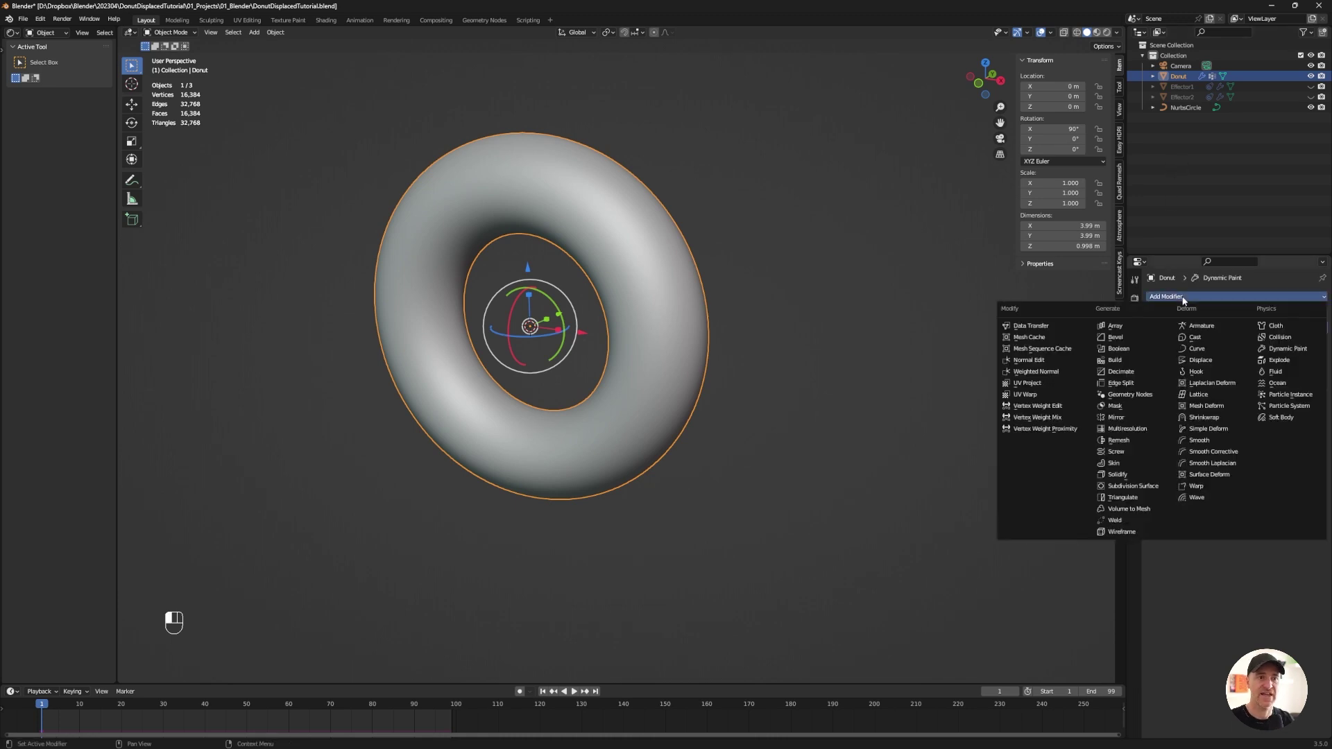
pyautogui.click(1218, 361)
pyautogui.click(1225, 433)
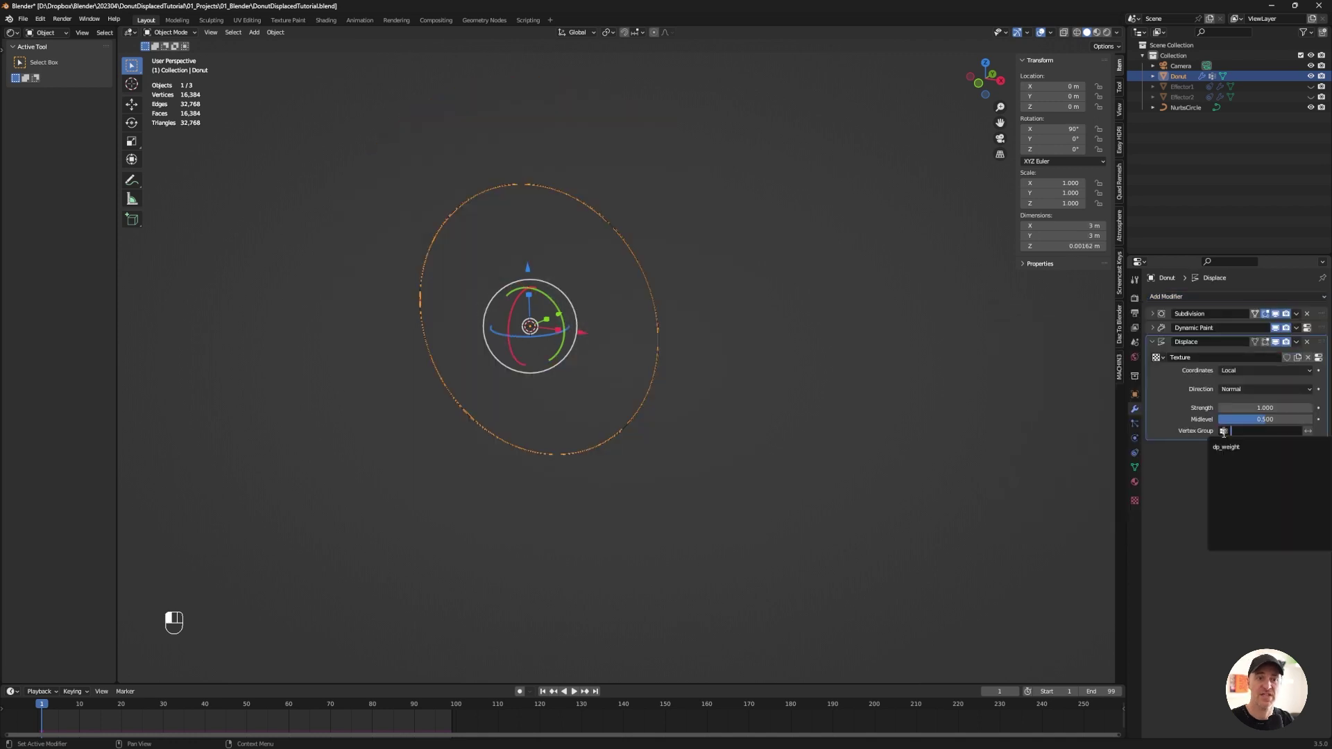
pyautogui.click(1241, 447)
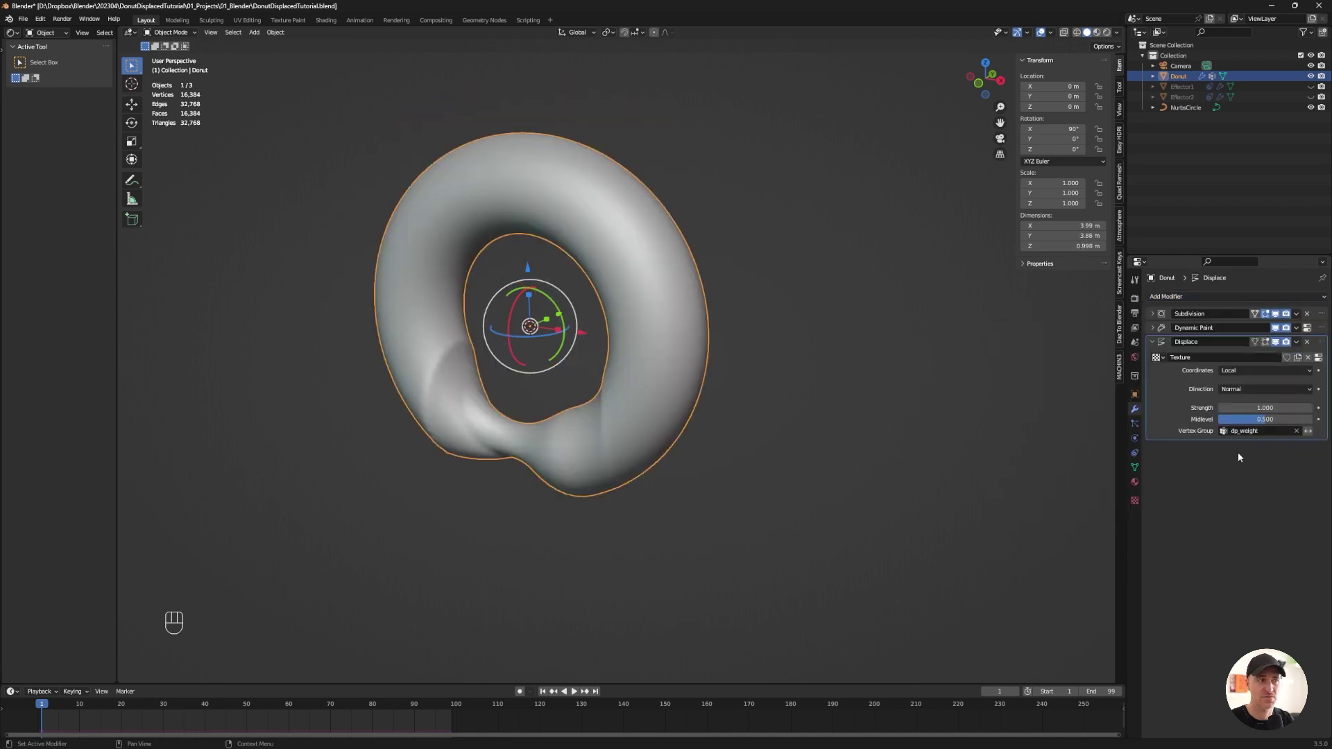
# Change the displacement texture's type to Clouds and set its size to 0.30
pyautogui.click(1134, 501)
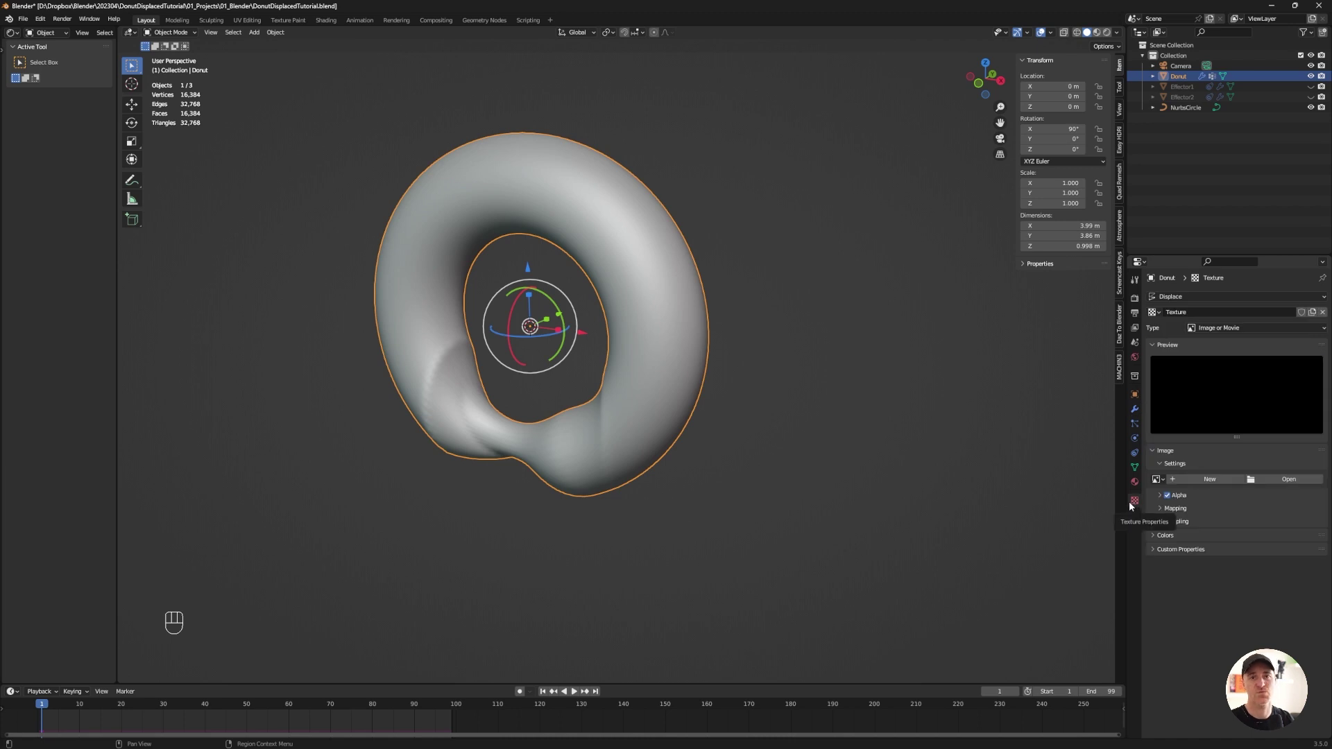
pyautogui.click(1226, 331)
pyautogui.click(1226, 362)
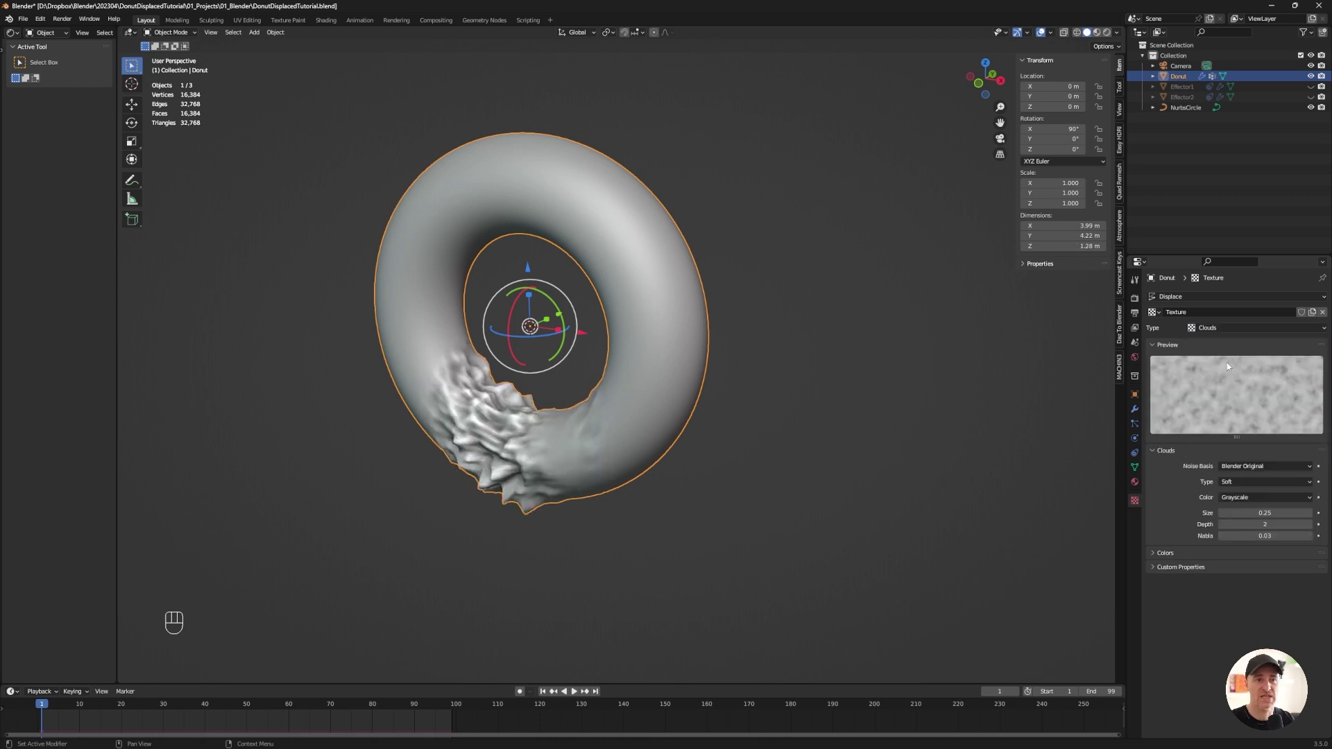
pyautogui.click(1270, 512)
pyautogui.write('.4')
pyautogui.press('Return')
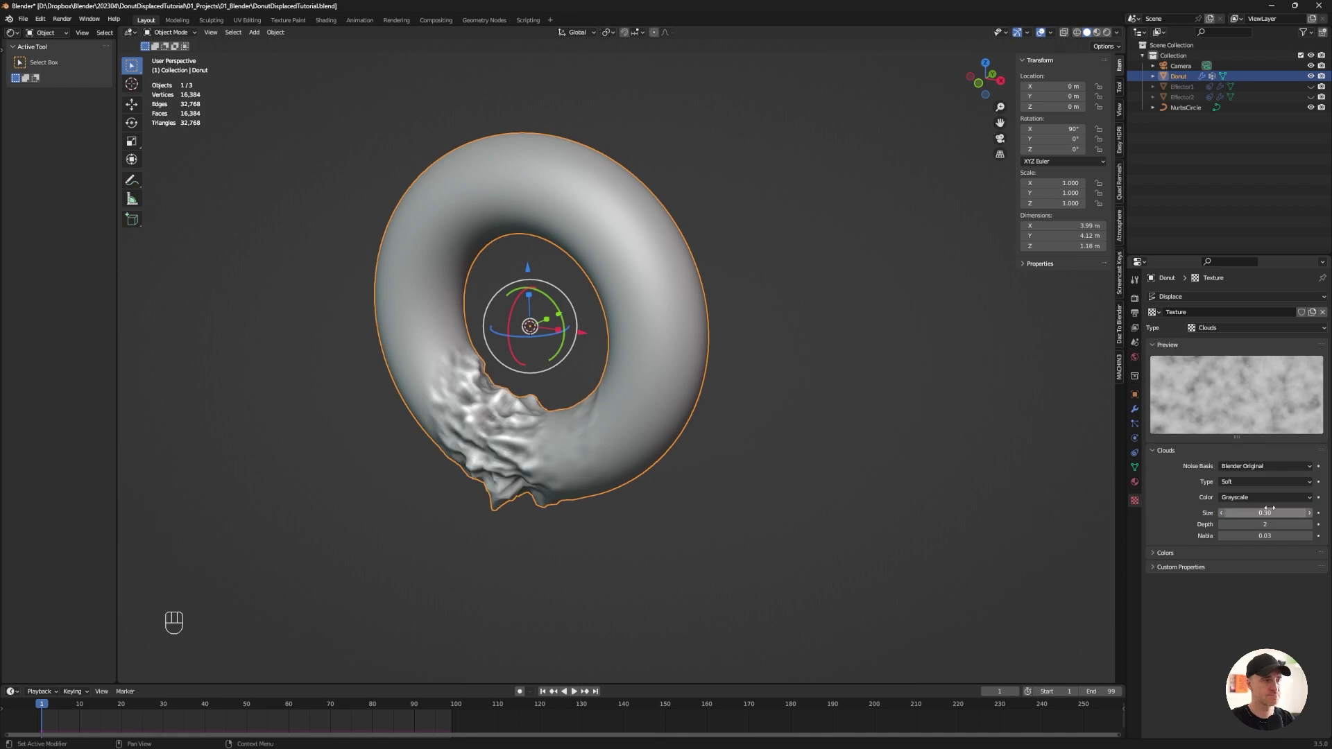
# Set the strength of the donut's Displace modifier to 0.8
pyautogui.click(1135, 409)
pyautogui.moveTo(1265, 408)
pyautogui.mouseDown()
pyautogui.moveTo(1305, 408)
pyautogui.moveTo(1267, 408)
pyautogui.mouseUp()
pyautogui.click(1267, 408)
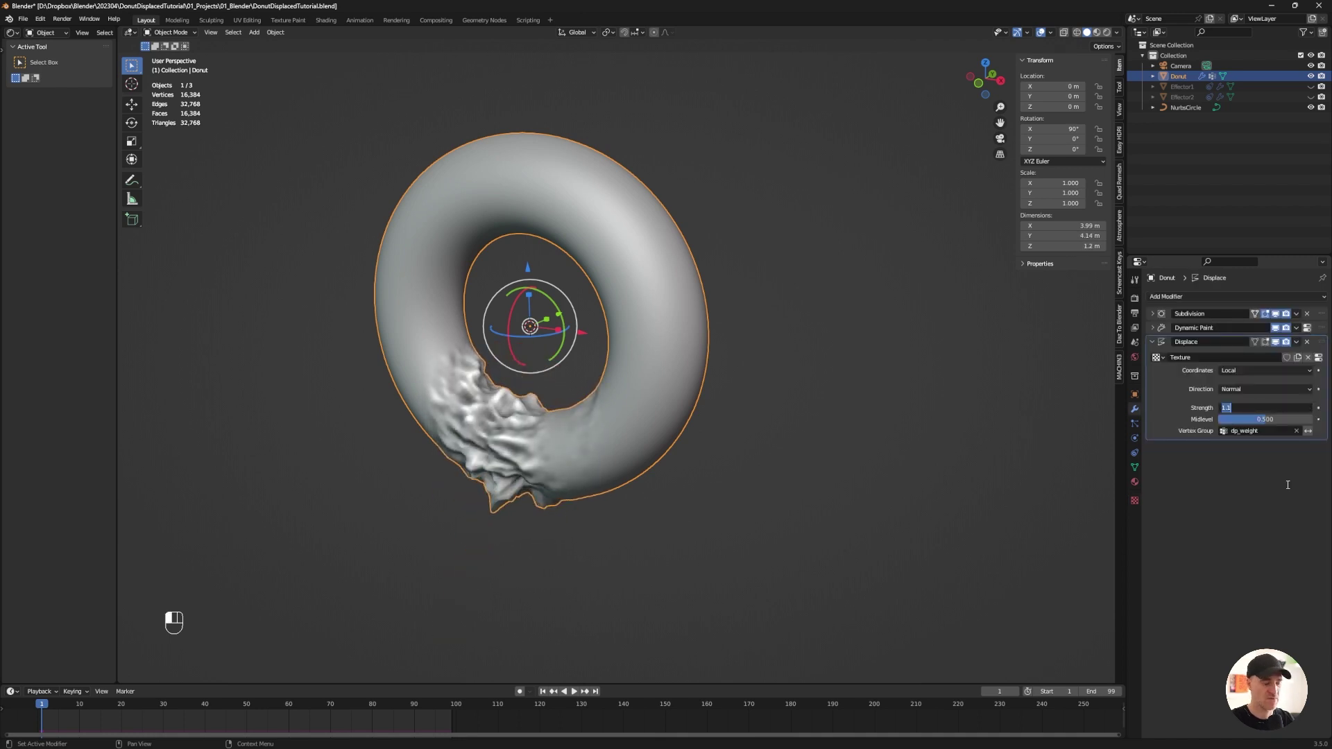
pyautogui.write('.8')
pyautogui.press('Return')
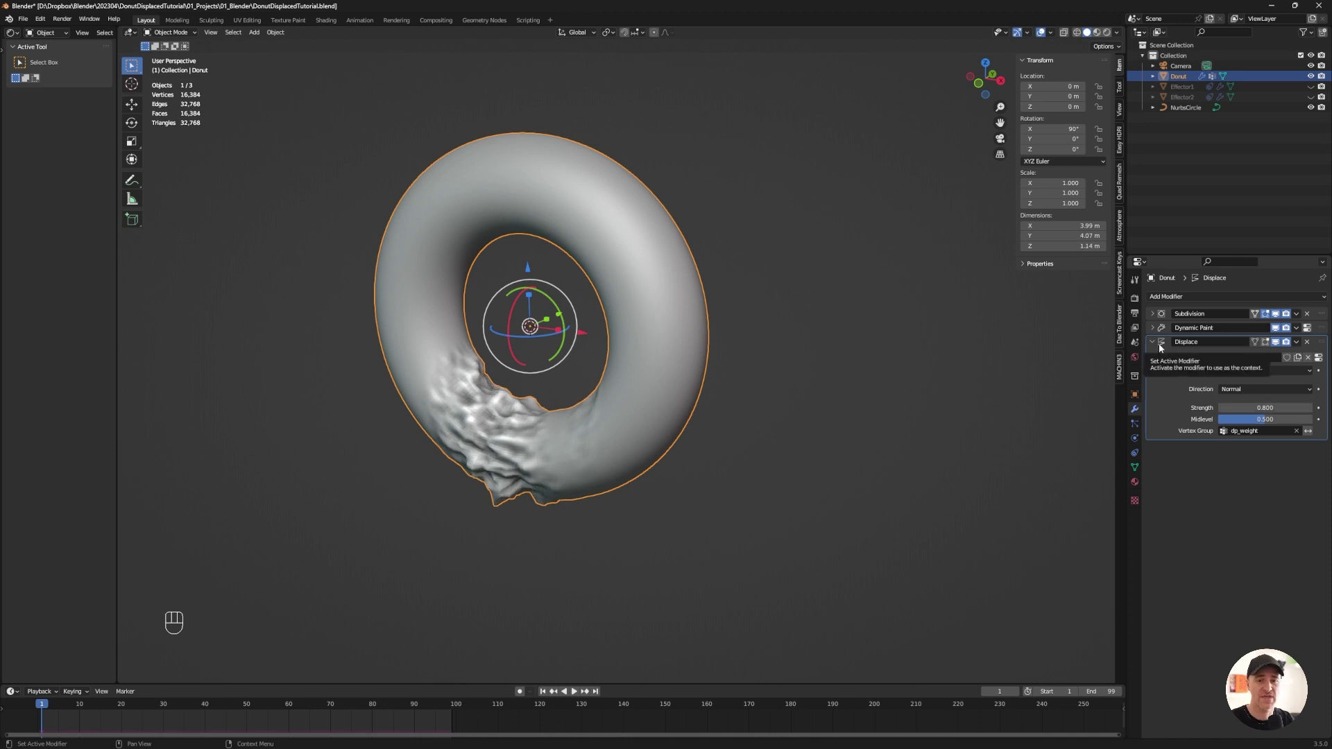
# Add a second Displace modifier with a new texture to the donut and limit it to the dp_weight vertex group
pyautogui.click(1178, 297)
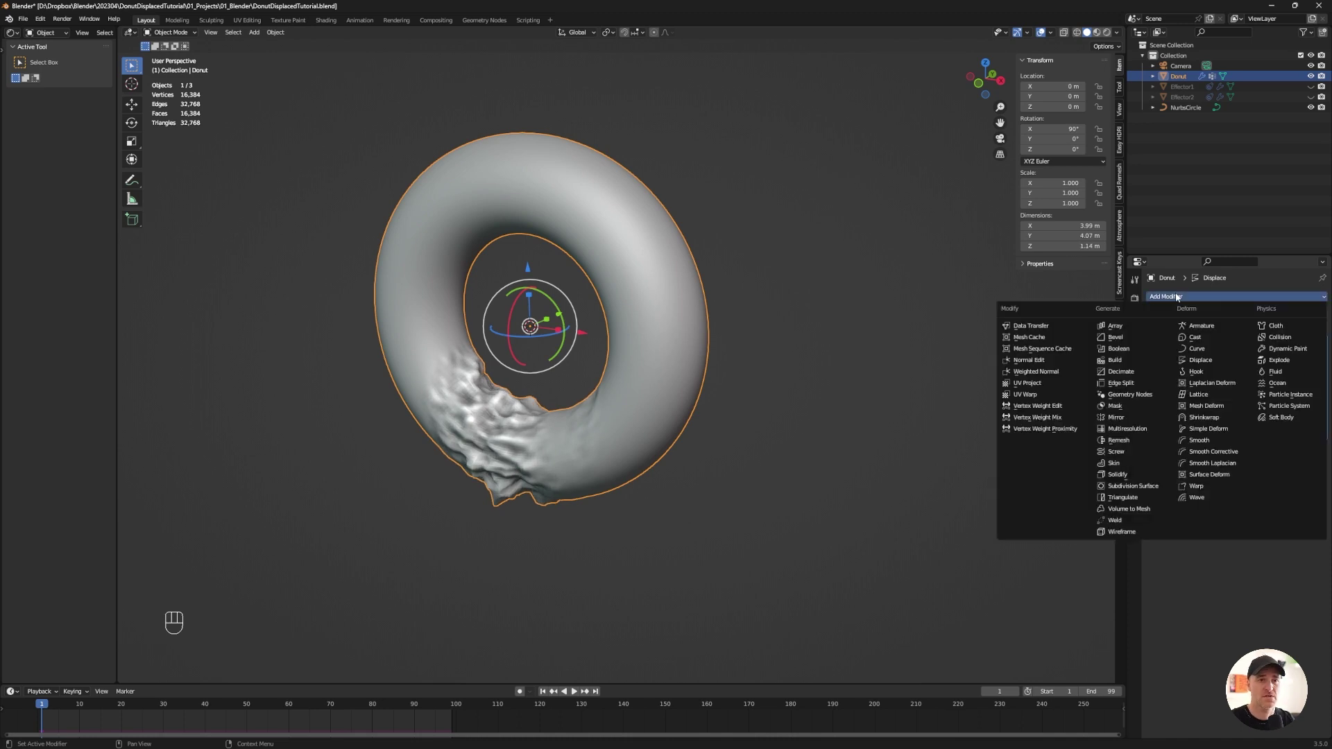
pyautogui.click(1200, 360)
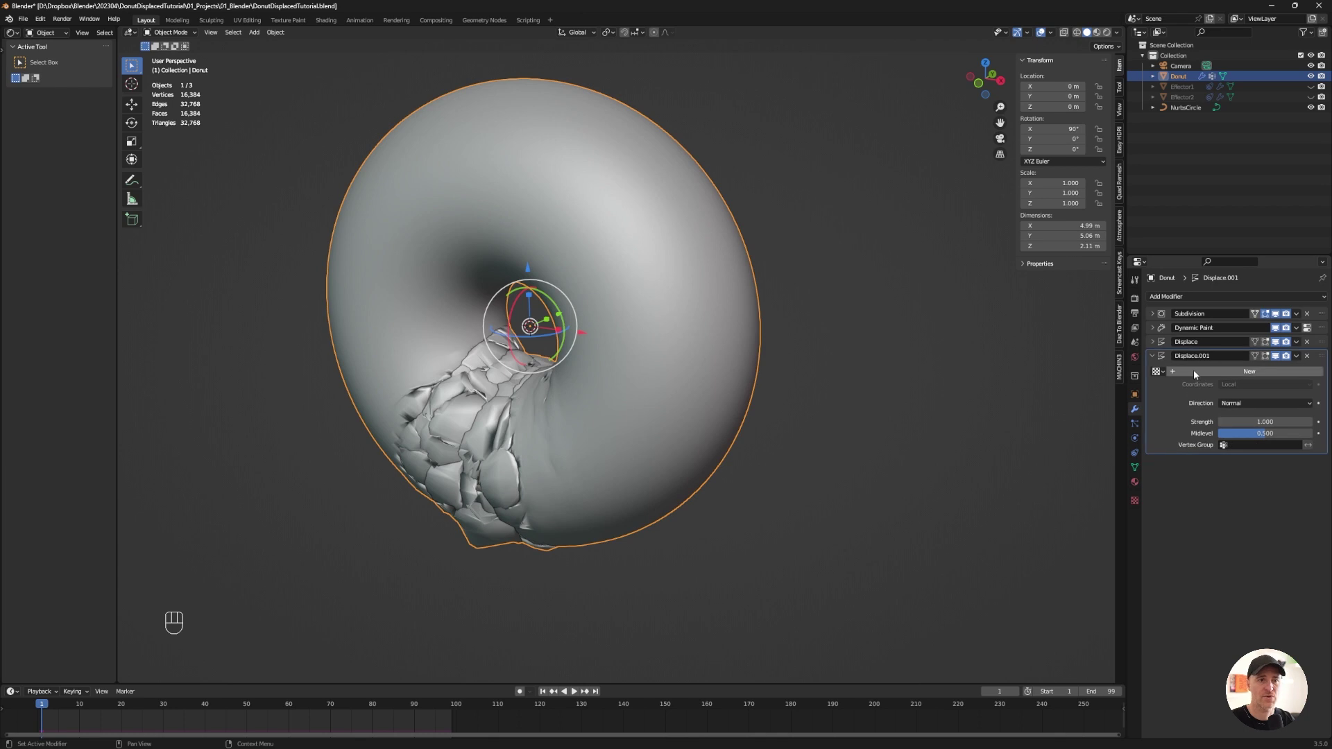
pyautogui.click(1192, 372)
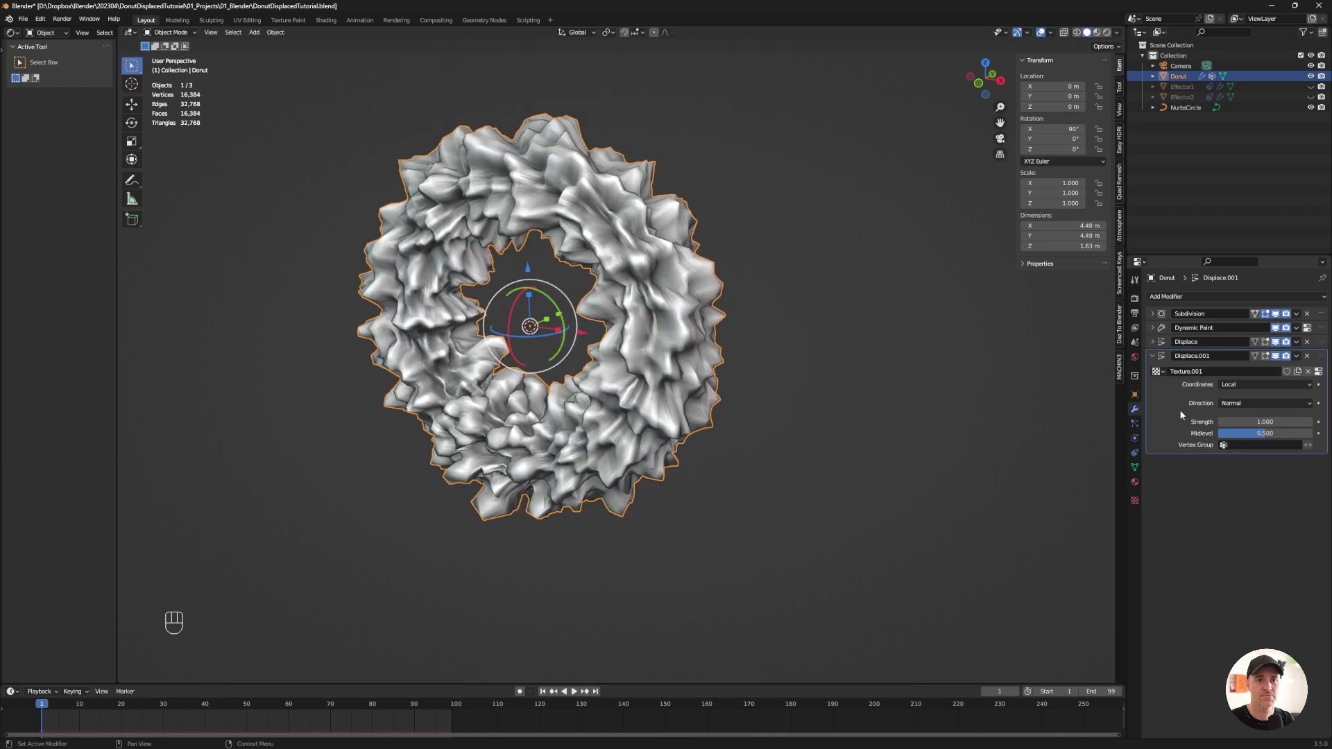
pyautogui.click(1226, 445)
pyautogui.click(1226, 461)
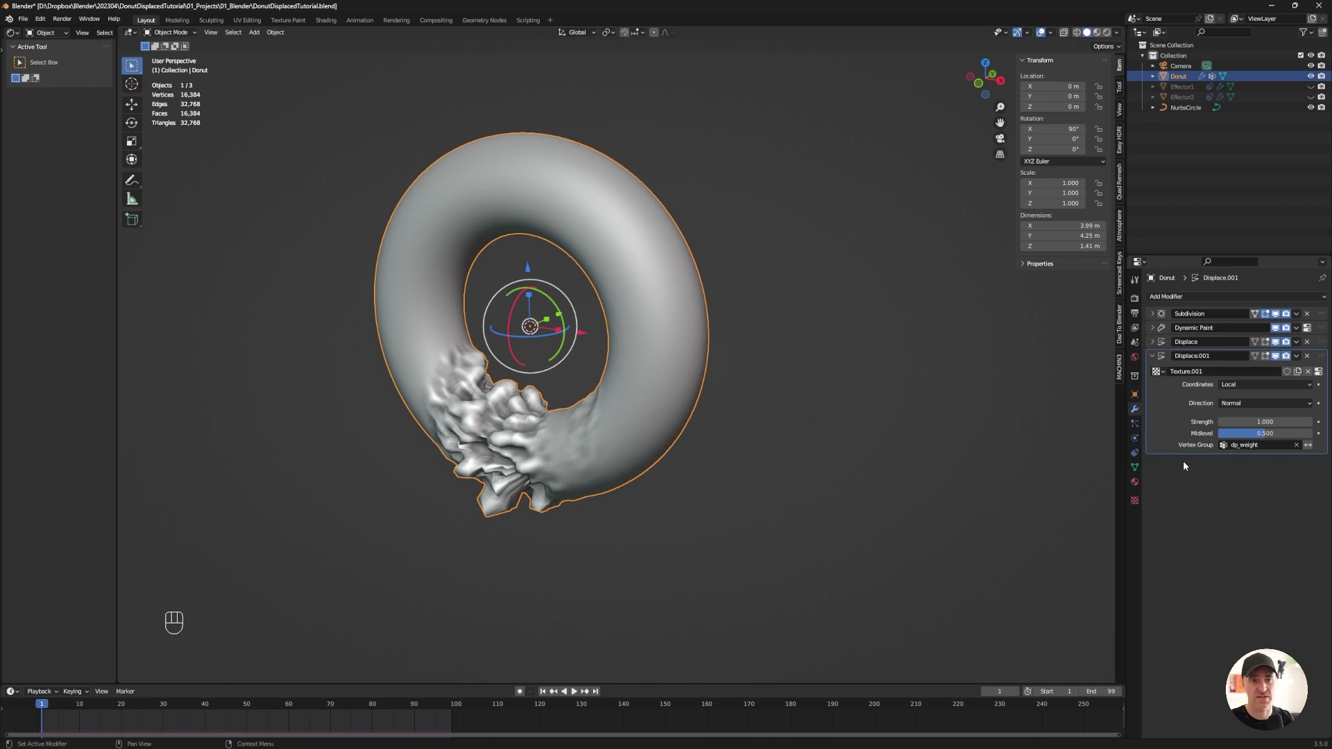
# Set the Clouds texture's size to 0.80 and the second Displace modifier's strength to 1.3
pyautogui.click(1135, 500)
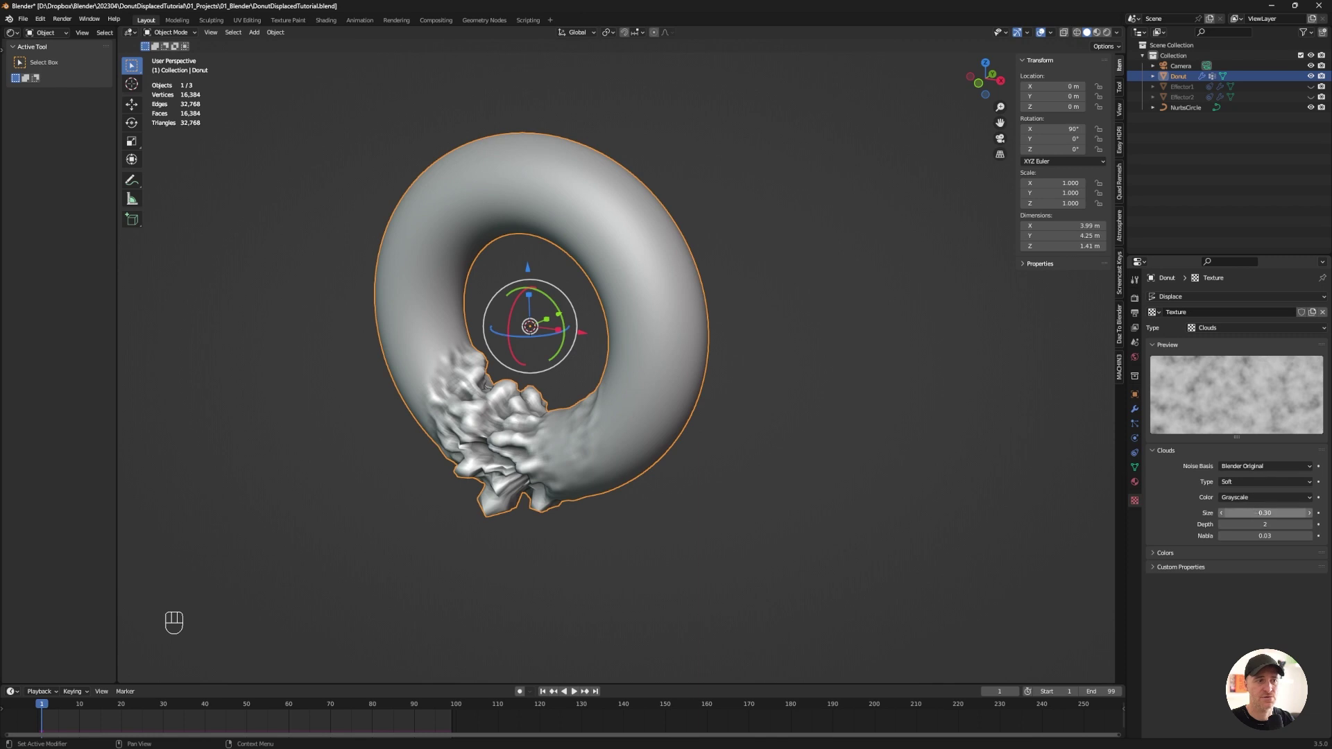
pyautogui.moveTo(1256, 513); pyautogui.dragTo(1291, 513)
pyautogui.click(1134, 409)
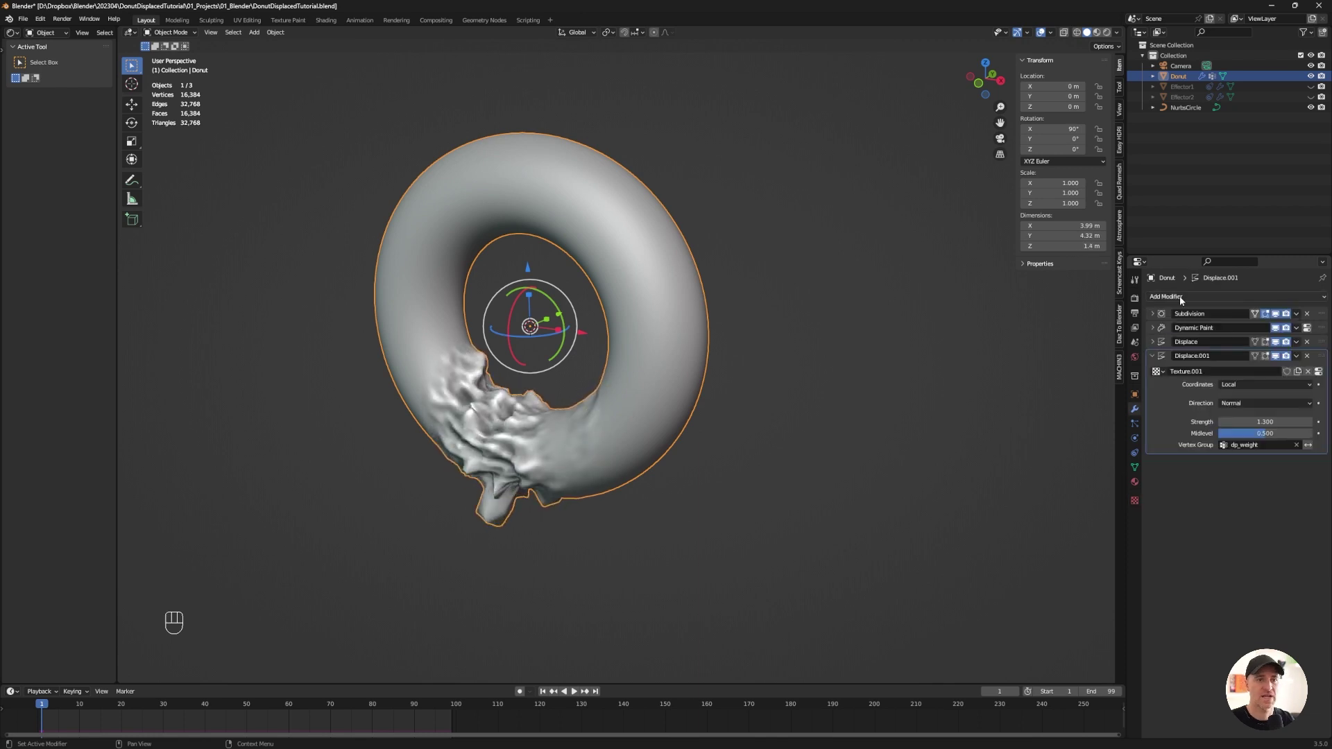
# Add a Subdivision Surface modifier at the end of the donut's stack with 2 viewport levels and deselect the donut
pyautogui.click(1172, 297)
pyautogui.click(1153, 487)
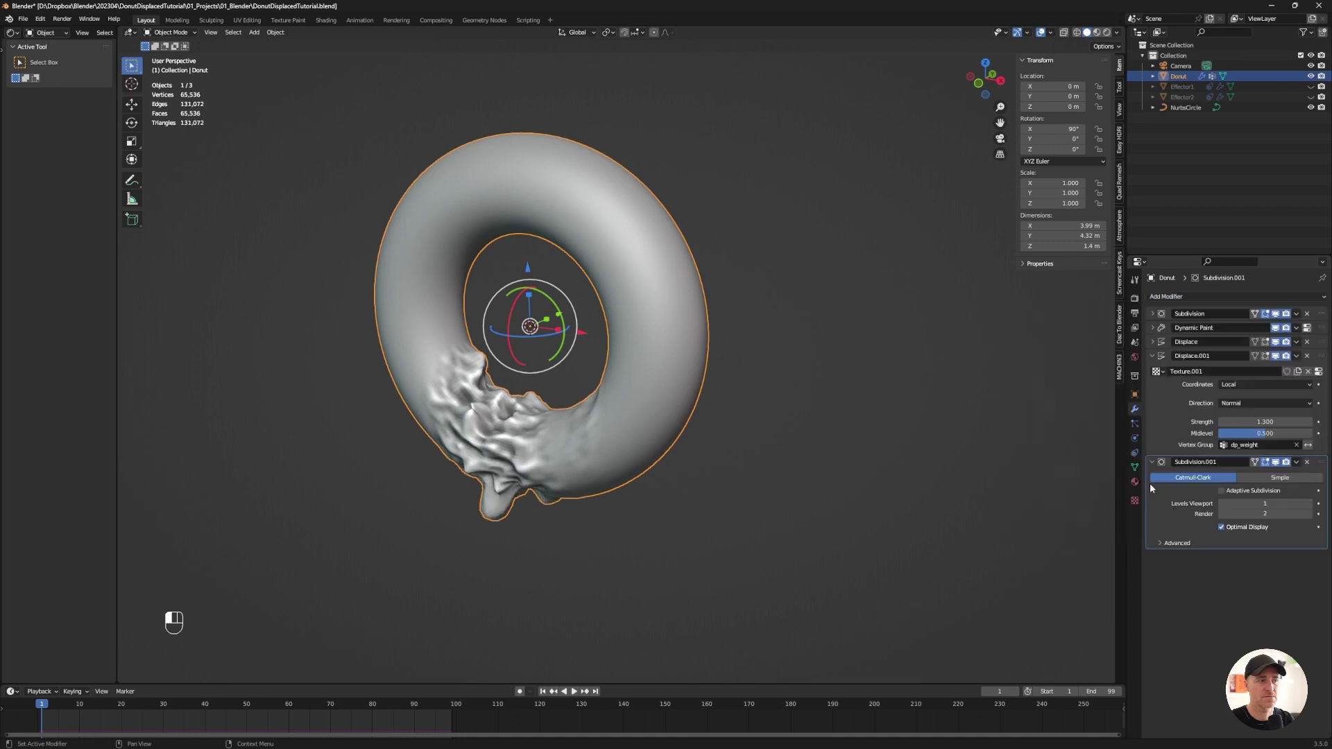
pyautogui.click(633, 635)
# Play the animation in front view to check how the displacement travels around the donut
pyautogui.press('KP_1')
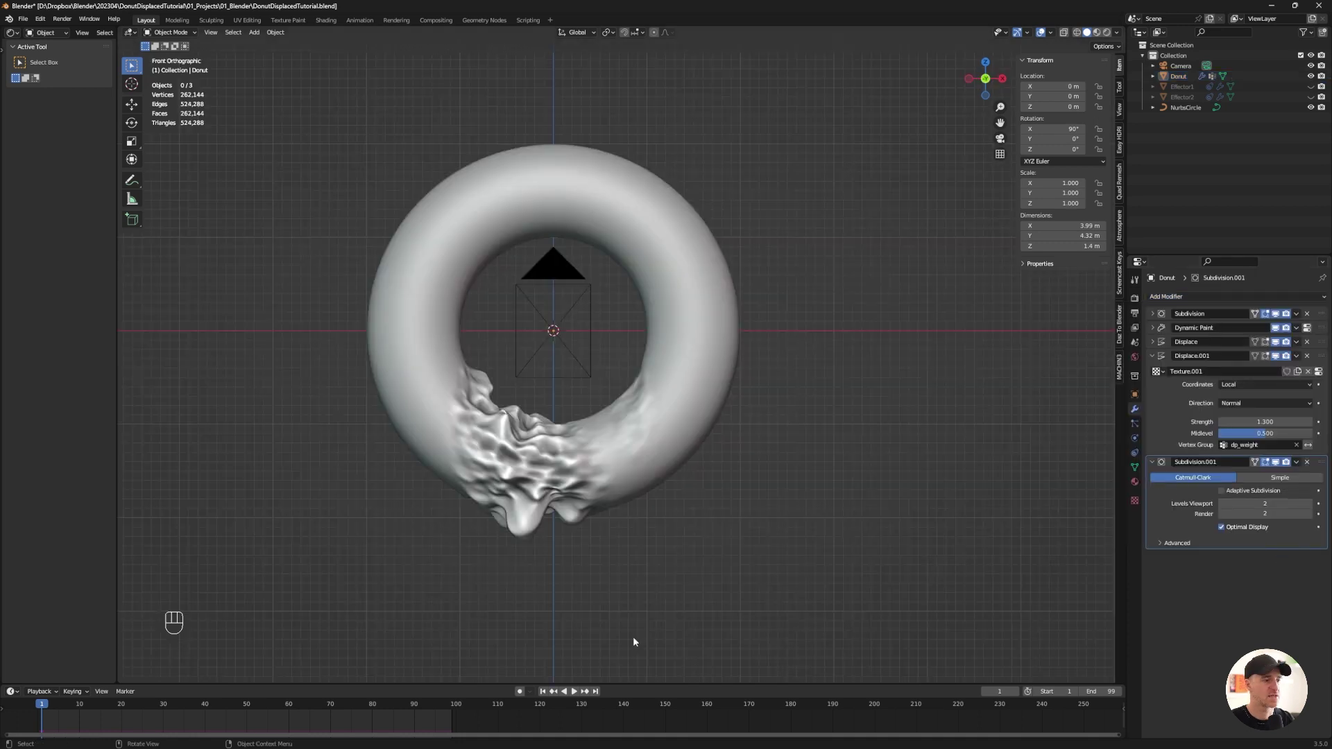
pyautogui.click(574, 692)
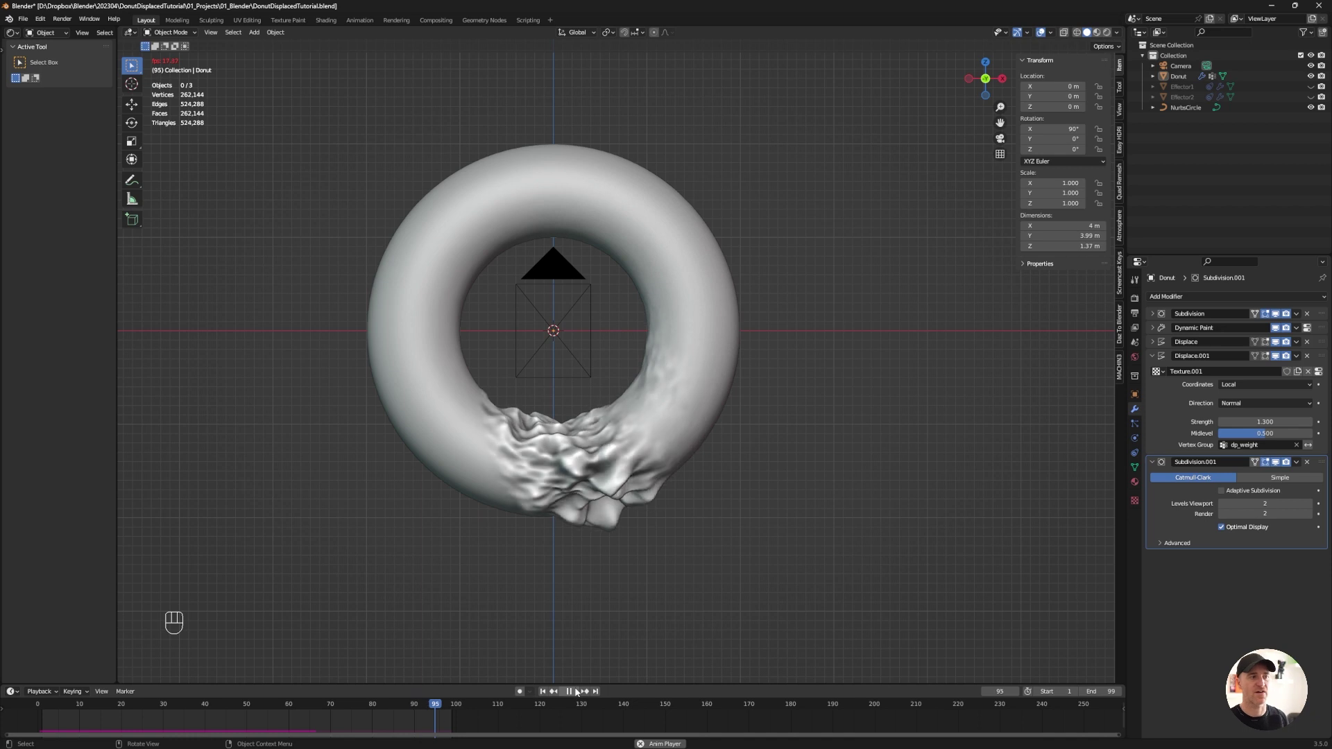
pyautogui.press('space')
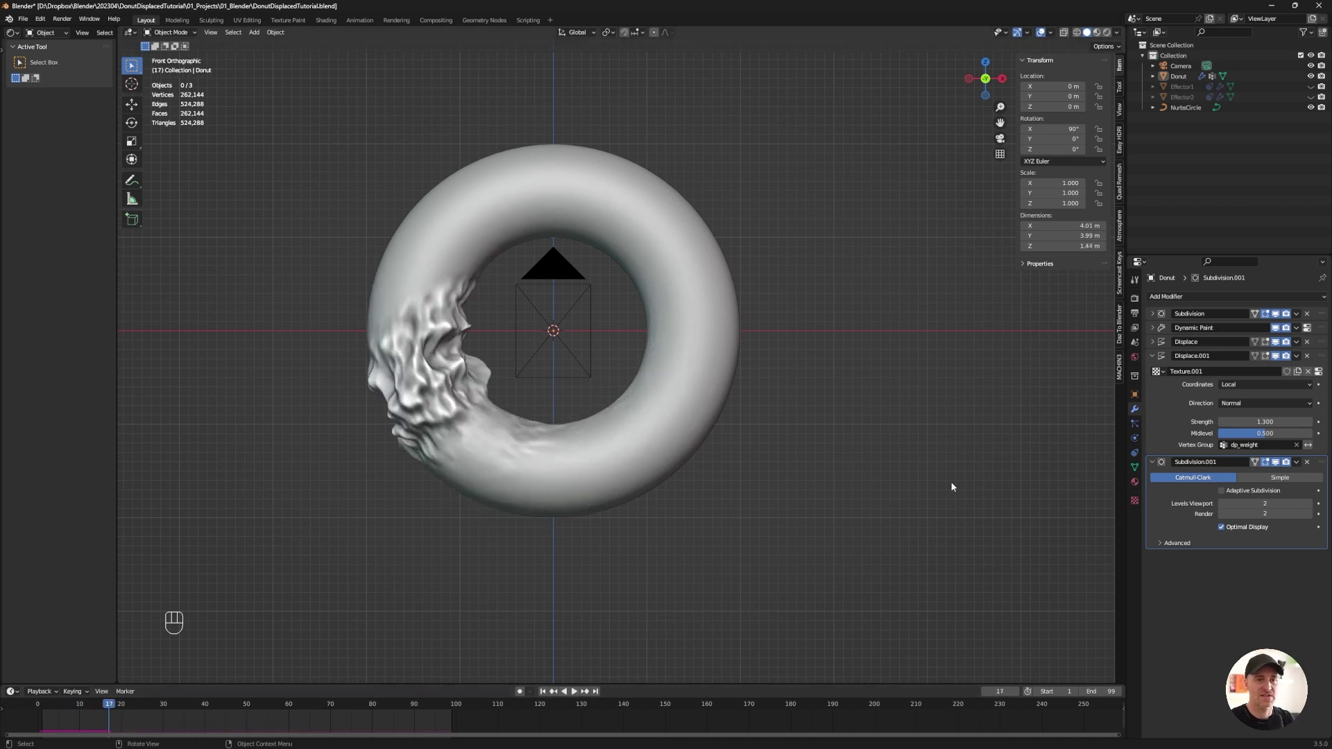
# Add a third Displace modifier with a new texture above the last Subdivision and limit it to the dp_weight vertex group
pyautogui.click(1152, 355)
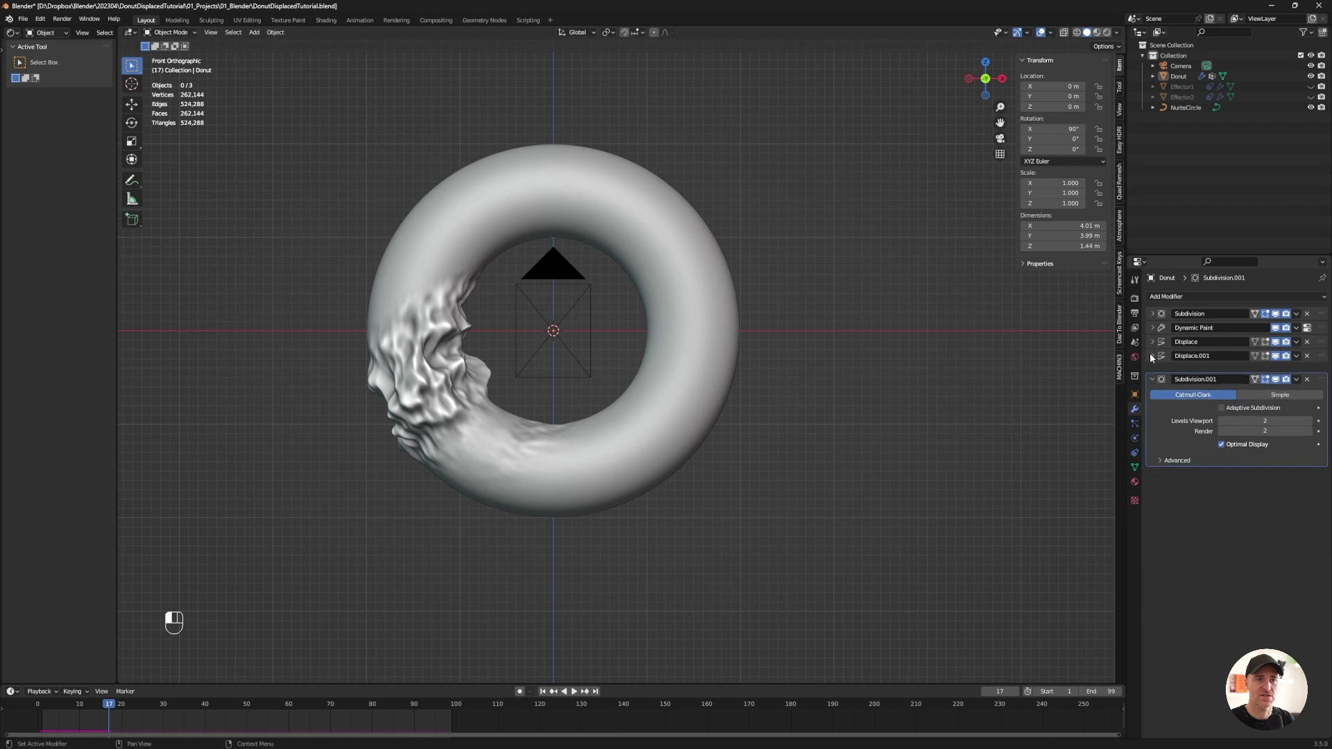
pyautogui.click(1193, 297)
pyautogui.click(1200, 360)
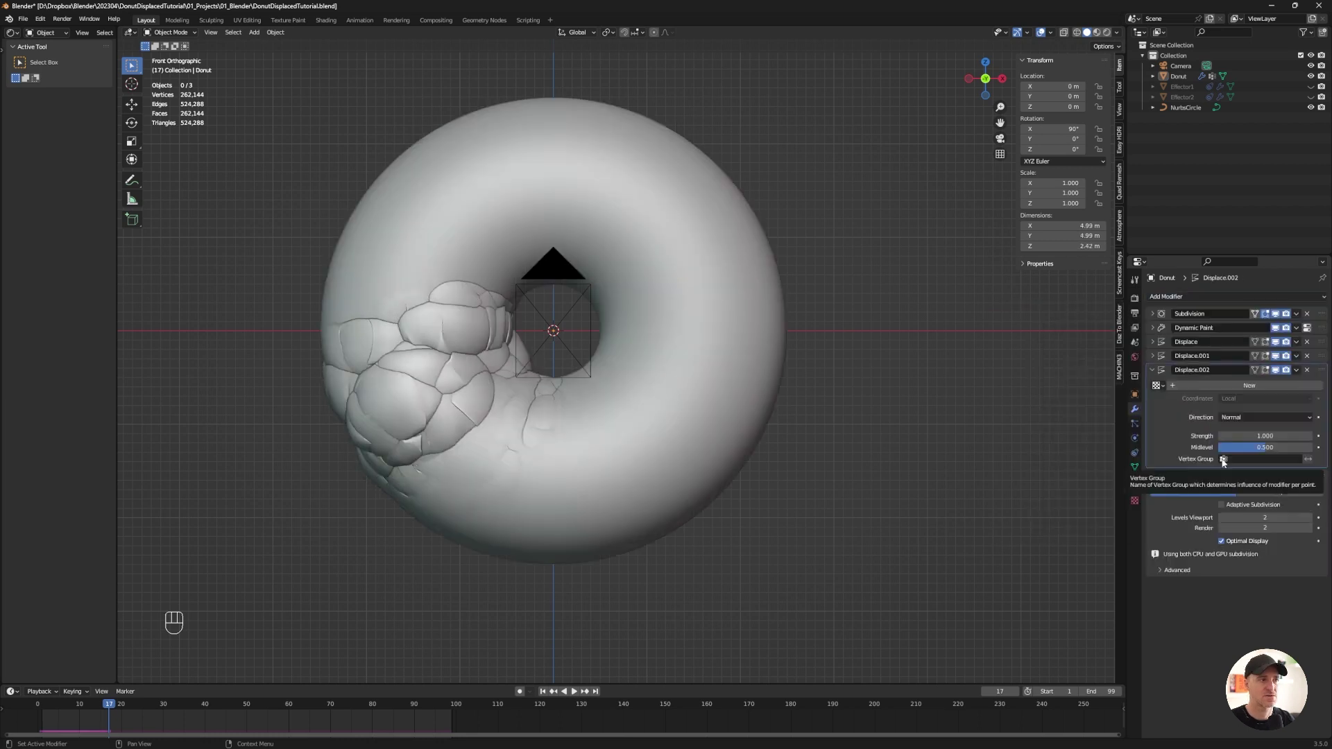
pyautogui.click(1257, 458)
pyautogui.click(1224, 476)
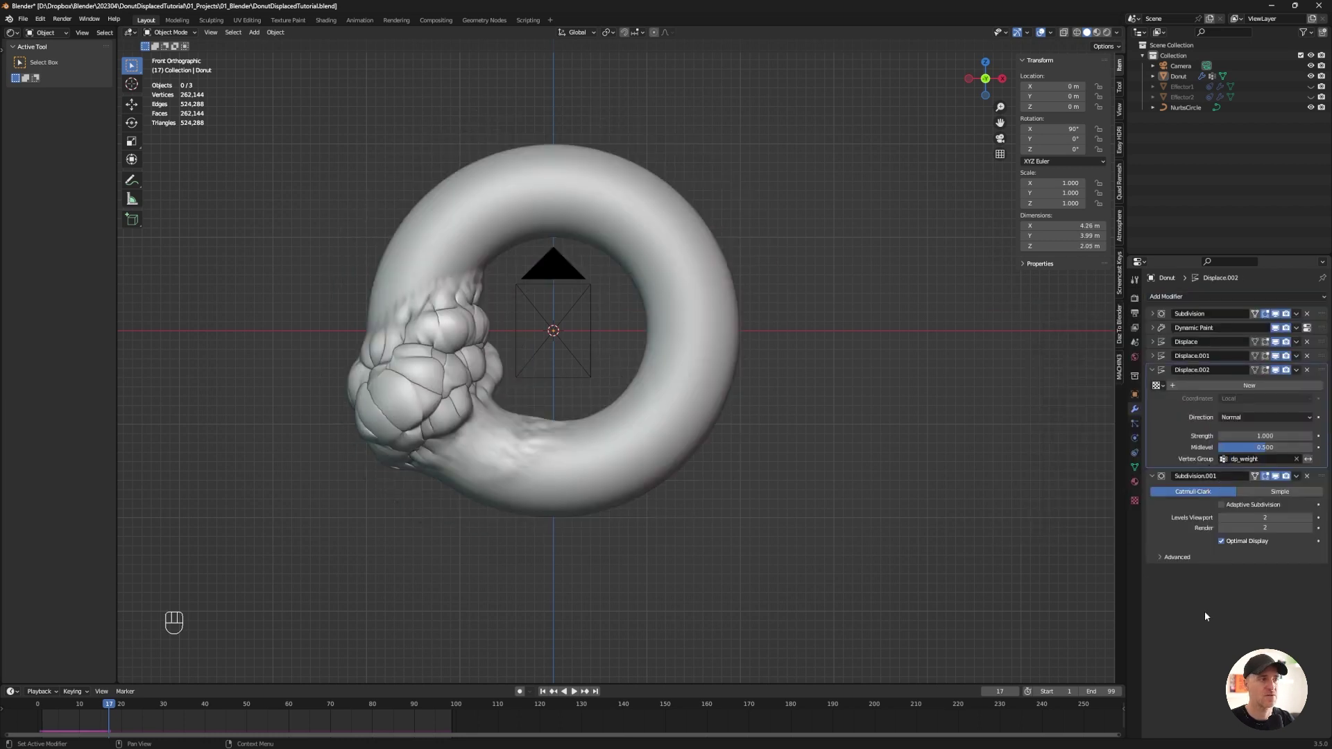
pyautogui.click(1205, 384)
# Change the displacement texture's type to Musgrave and set its intensity to 0.70
pyautogui.click(1135, 501)
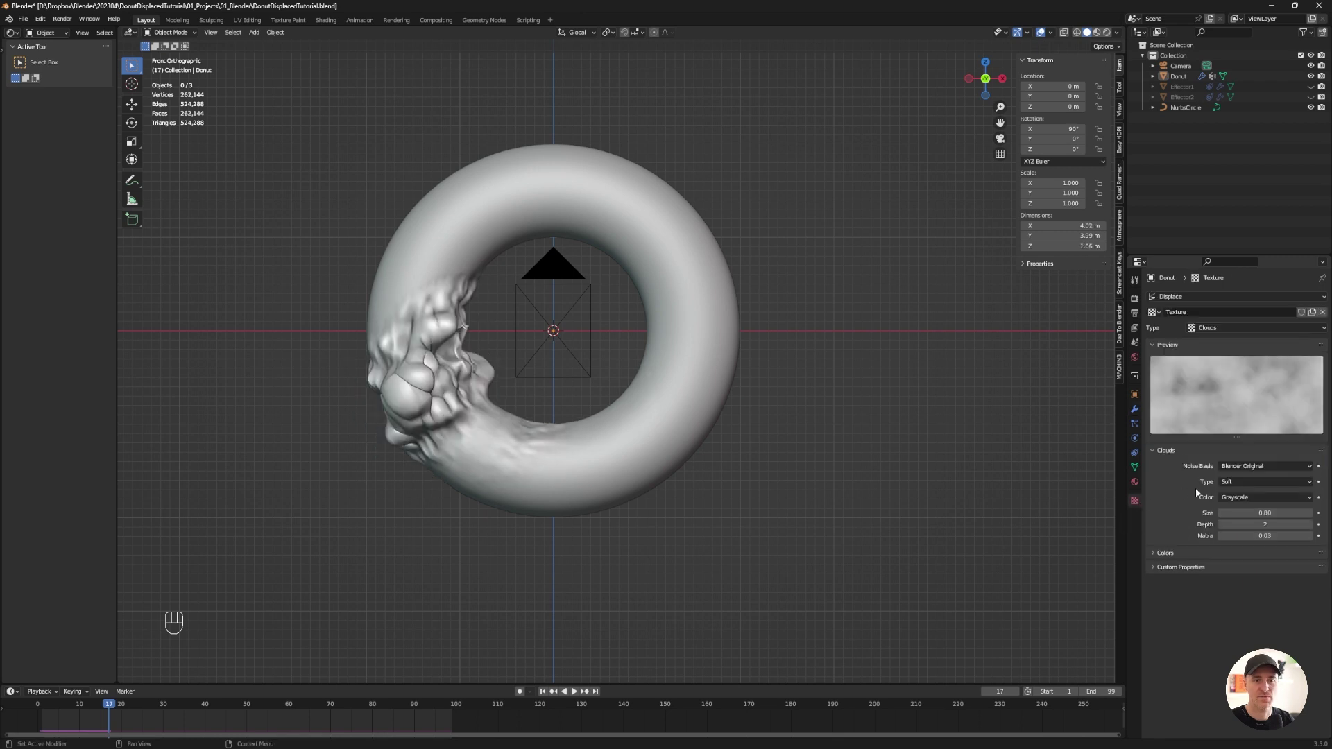
pyautogui.click(1228, 327)
pyautogui.click(1213, 420)
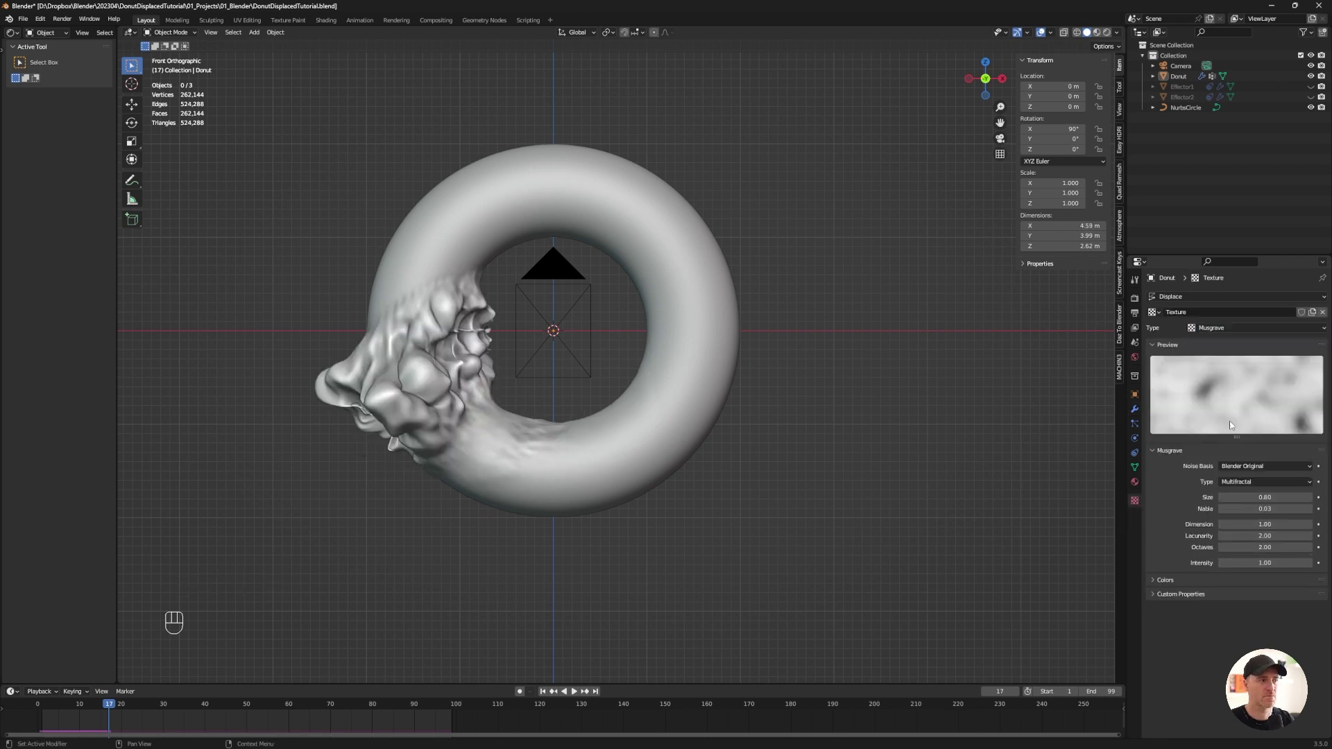
pyautogui.moveTo(1265, 563); pyautogui.dragTo(1280, 563)
pyautogui.moveTo(1265, 562)
pyautogui.mouseDown()
pyautogui.moveTo(1235, 562)
pyautogui.moveTo(1282, 563)
pyautogui.moveTo(1251, 563)
pyautogui.mouseUp()
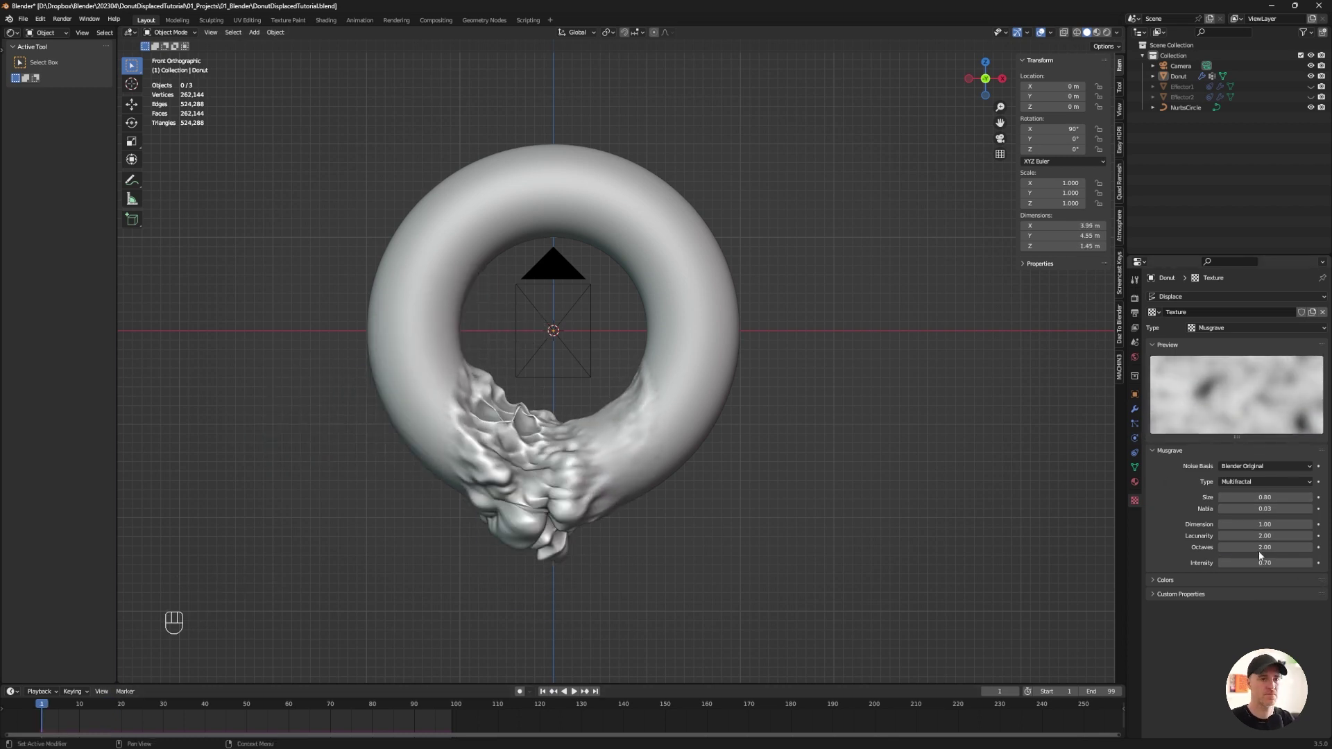
# Play the animation to check the combined displacement of all three Displace modifiers
pyautogui.click(1135, 410)
pyautogui.moveTo(1265, 436); pyautogui.dragTo(1293, 436)
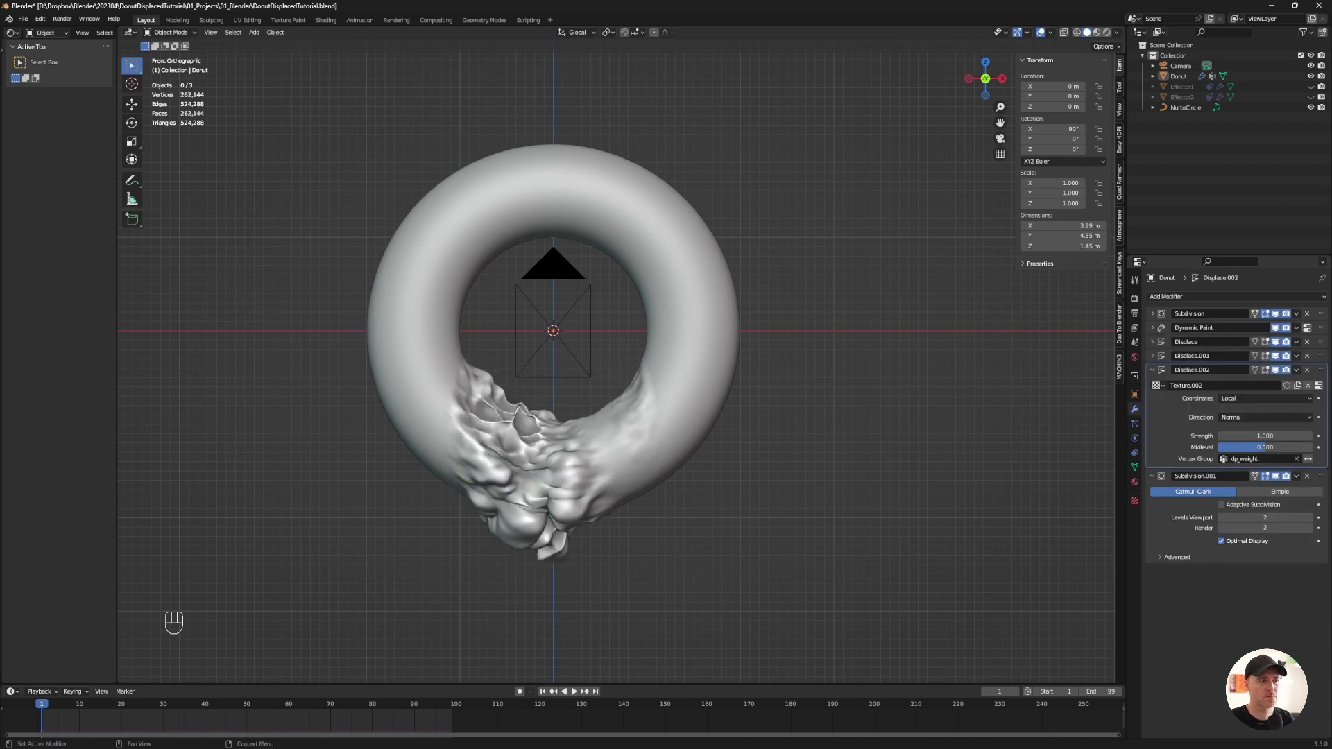
pyautogui.click(573, 692)
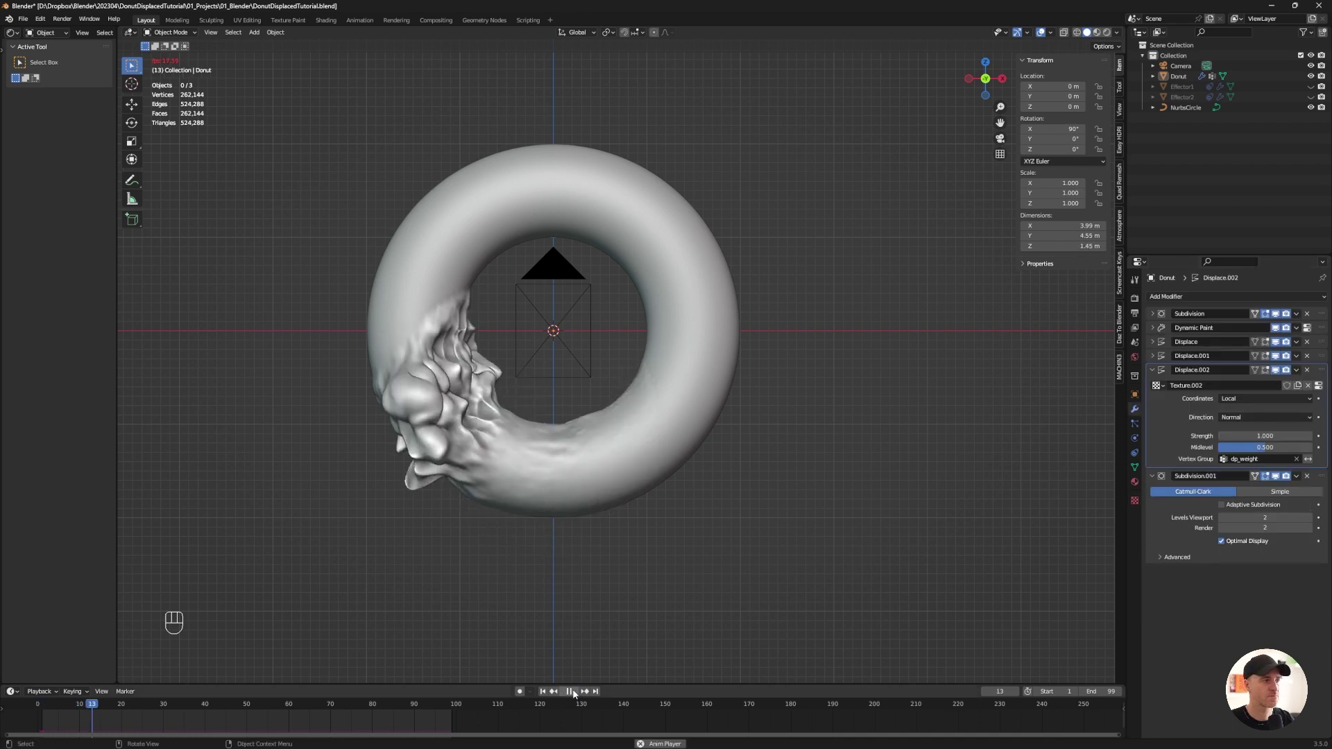
pyautogui.press('Escape')
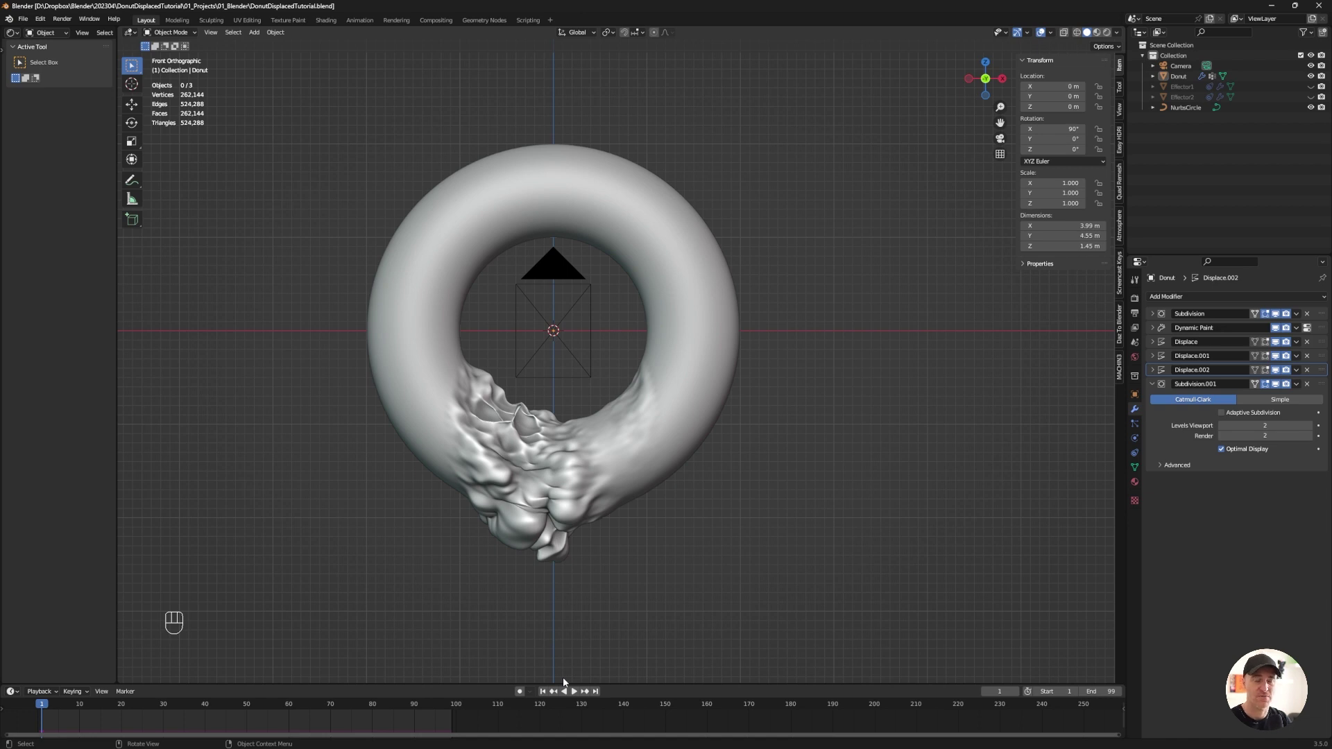
# Split the viewport, open a Geometry Node Editor in the lower area, and create a new node tree for the donut
pyautogui.moveTo(118, 680); pyautogui.dragTo(127, 500)
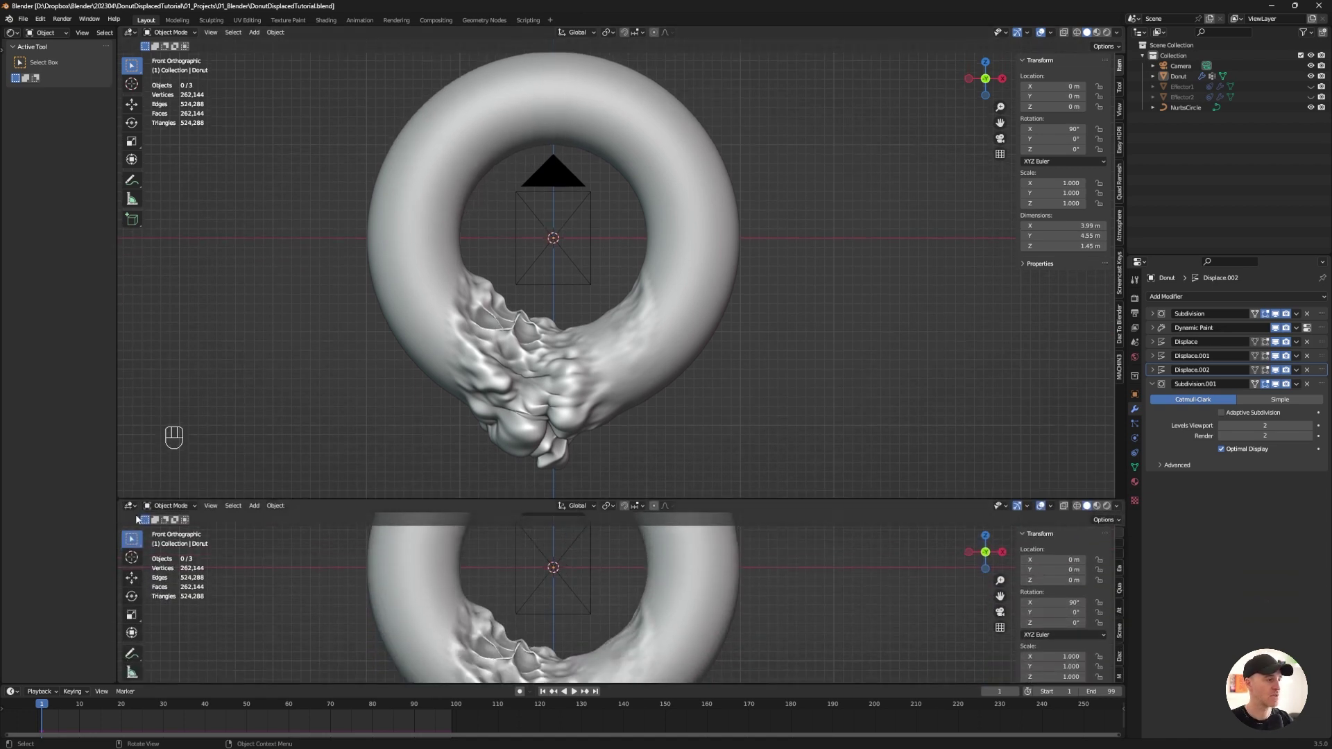
pyautogui.click(129, 506)
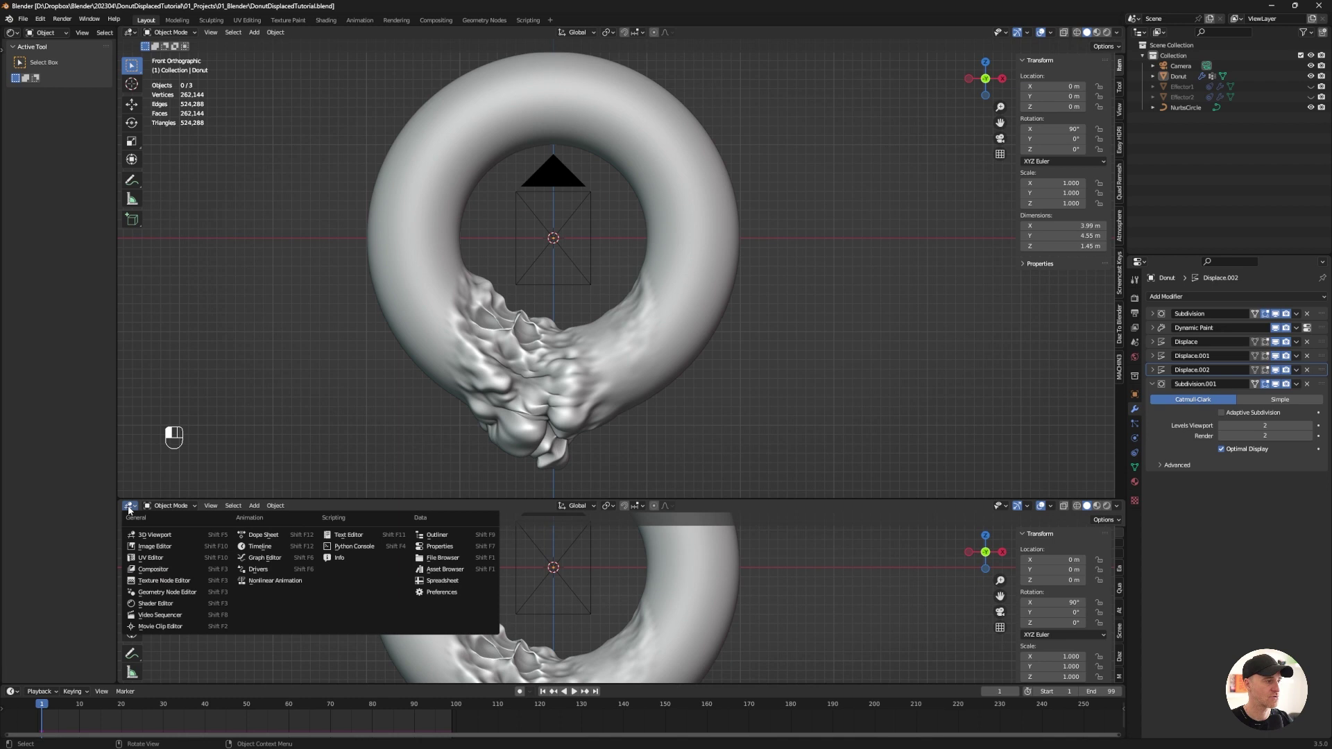
pyautogui.click(167, 592)
pyautogui.click(642, 149)
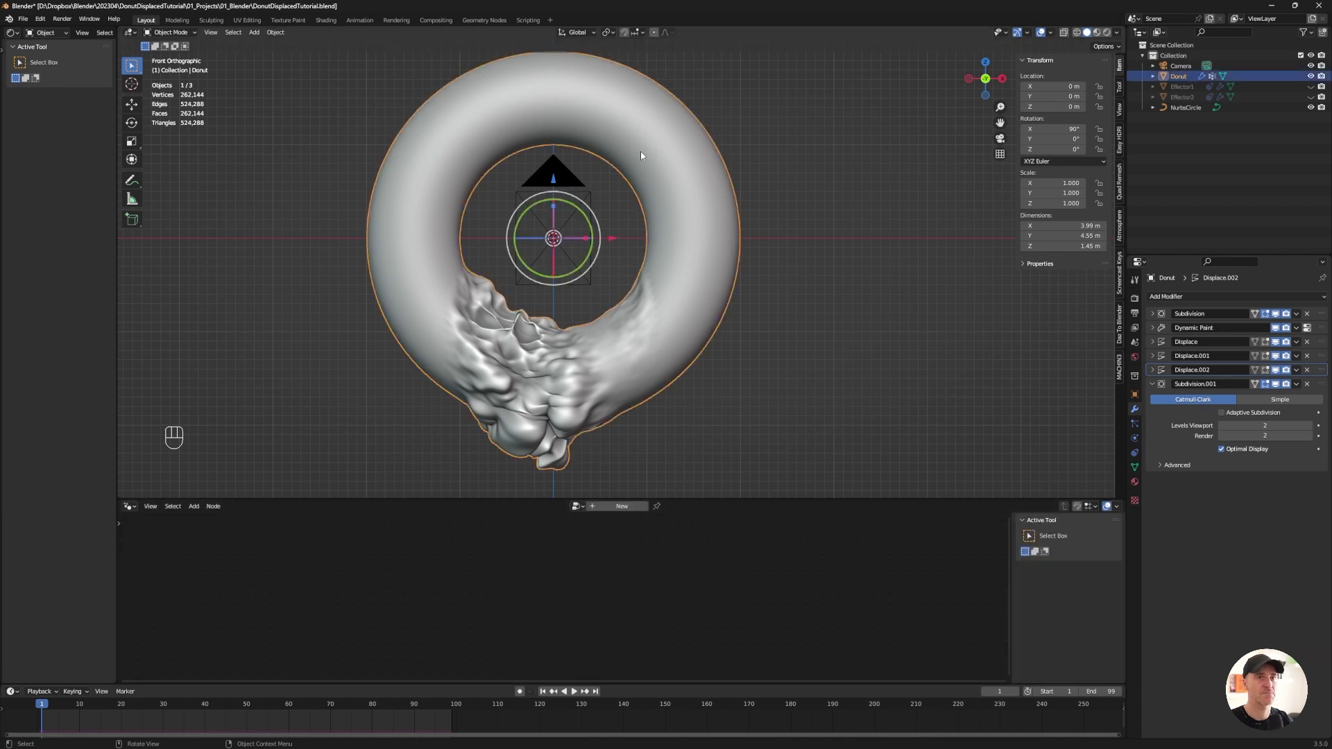
pyautogui.click(619, 506)
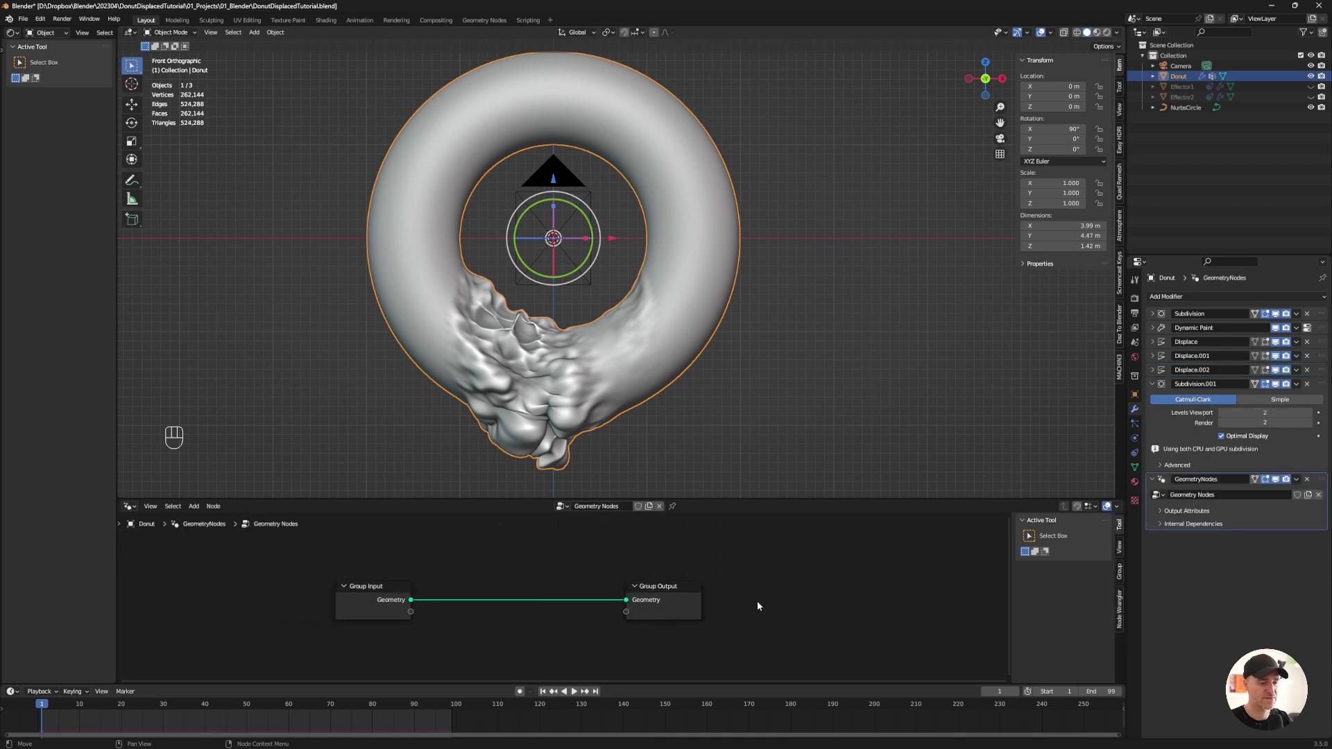
# Insert a Capture Attribute node between Group Input and Group Output, linking its Value to the input and its Attribute to the output
pyautogui.hotkey('shift', 'a')
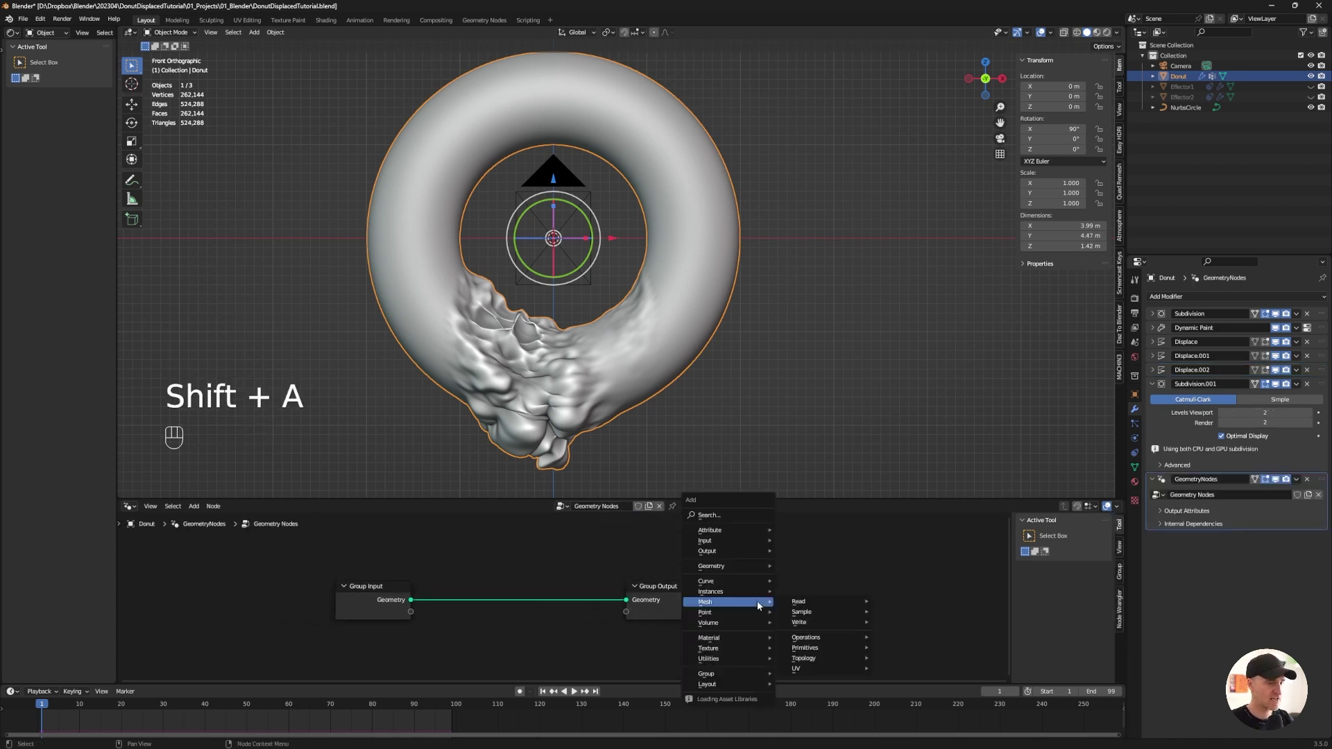
pyautogui.write('capture')
pyautogui.press('Return')
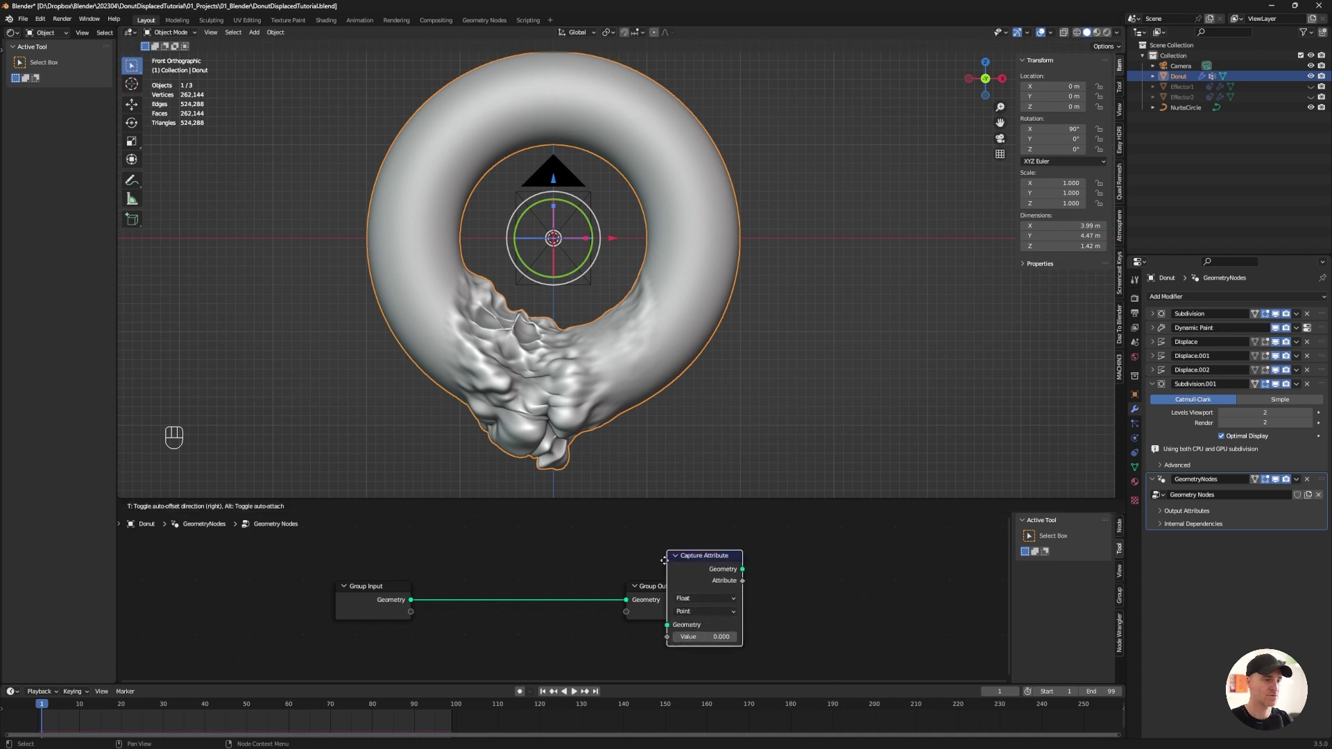
pyautogui.click(485, 580)
pyautogui.moveTo(519, 630); pyautogui.dragTo(542, 602, button='middle')
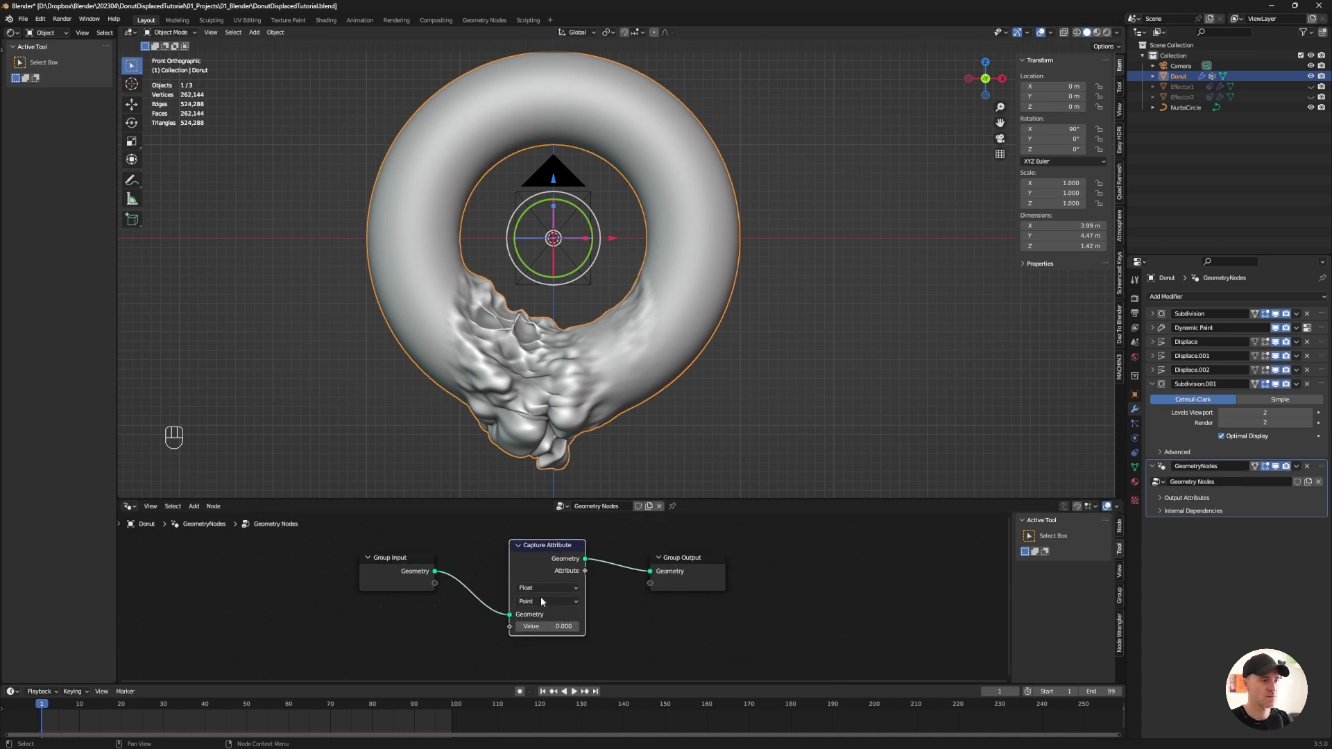
pyautogui.moveTo(435, 585); pyautogui.dragTo(514, 628)
pyautogui.moveTo(585, 571); pyautogui.dragTo(650, 583)
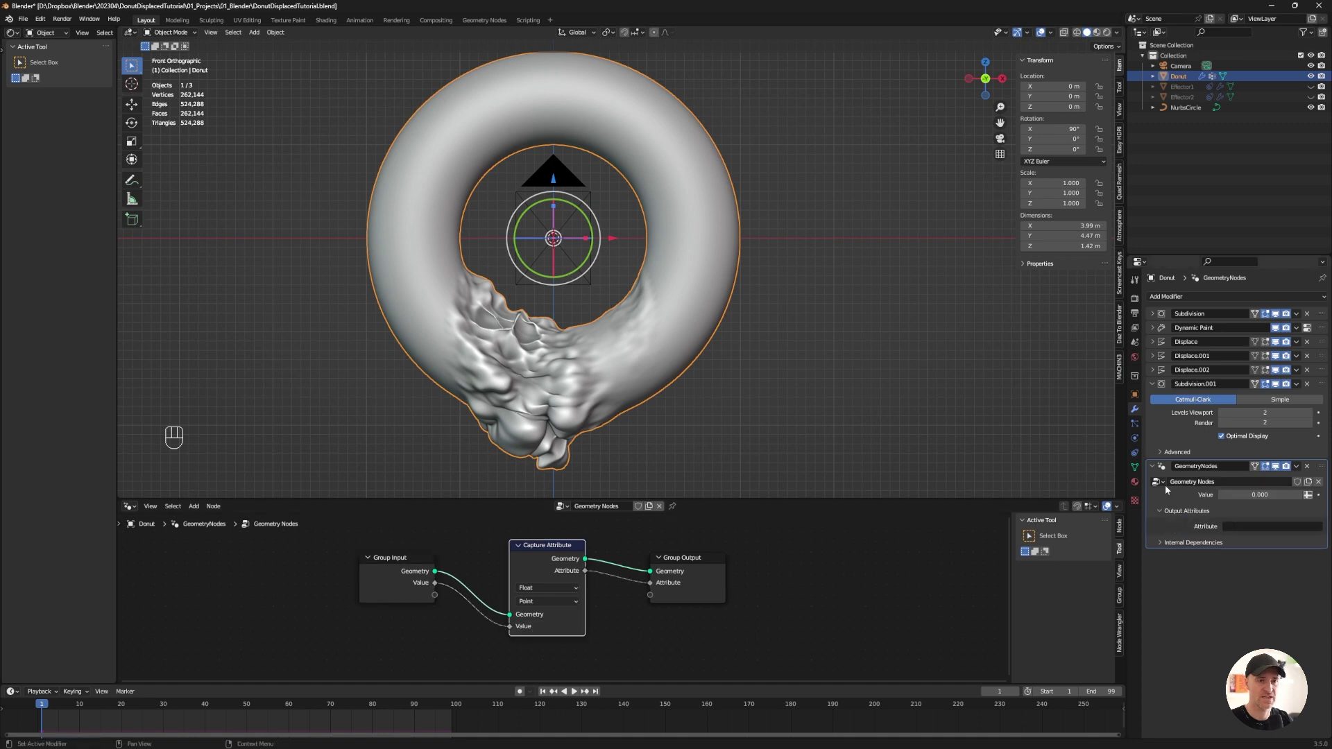
# Feed the geometry nodes' Value from the dp_weight attribute and name the output attribute weight
pyautogui.click(1308, 495)
pyautogui.click(1248, 495)
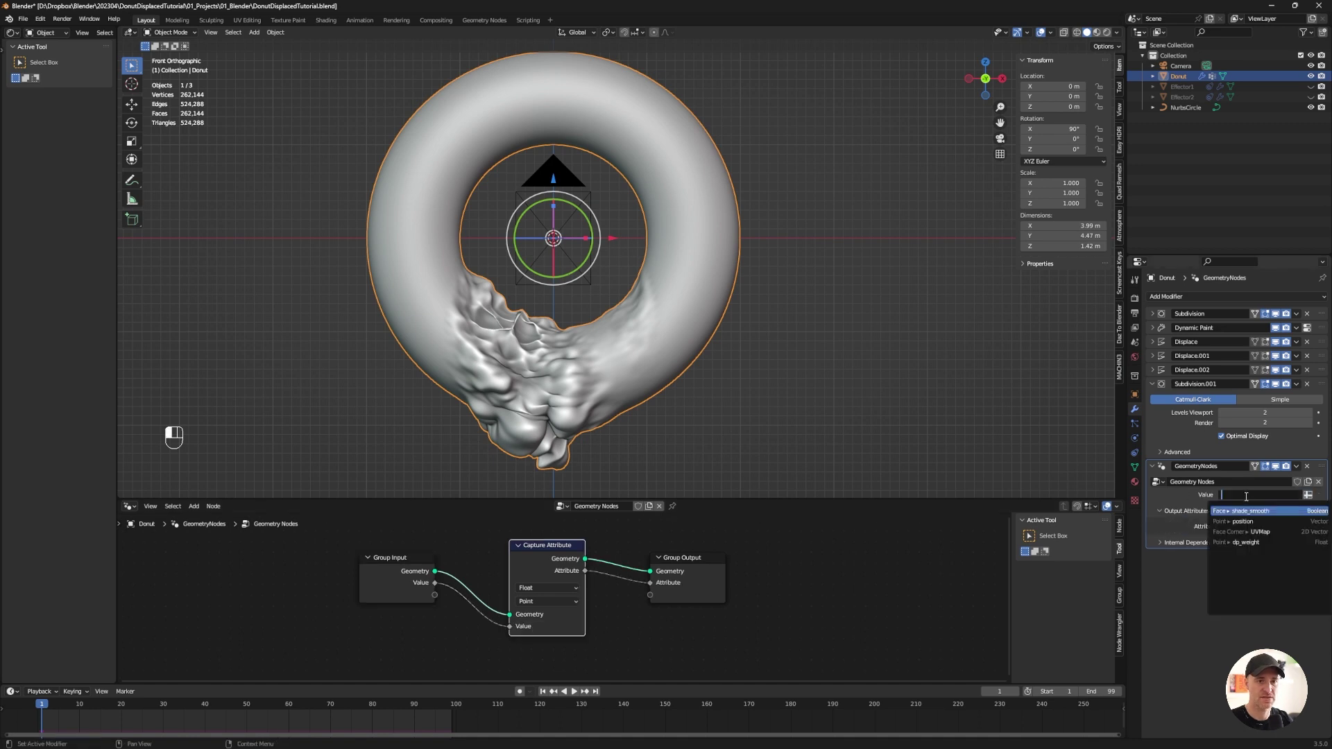
pyautogui.click(1273, 544)
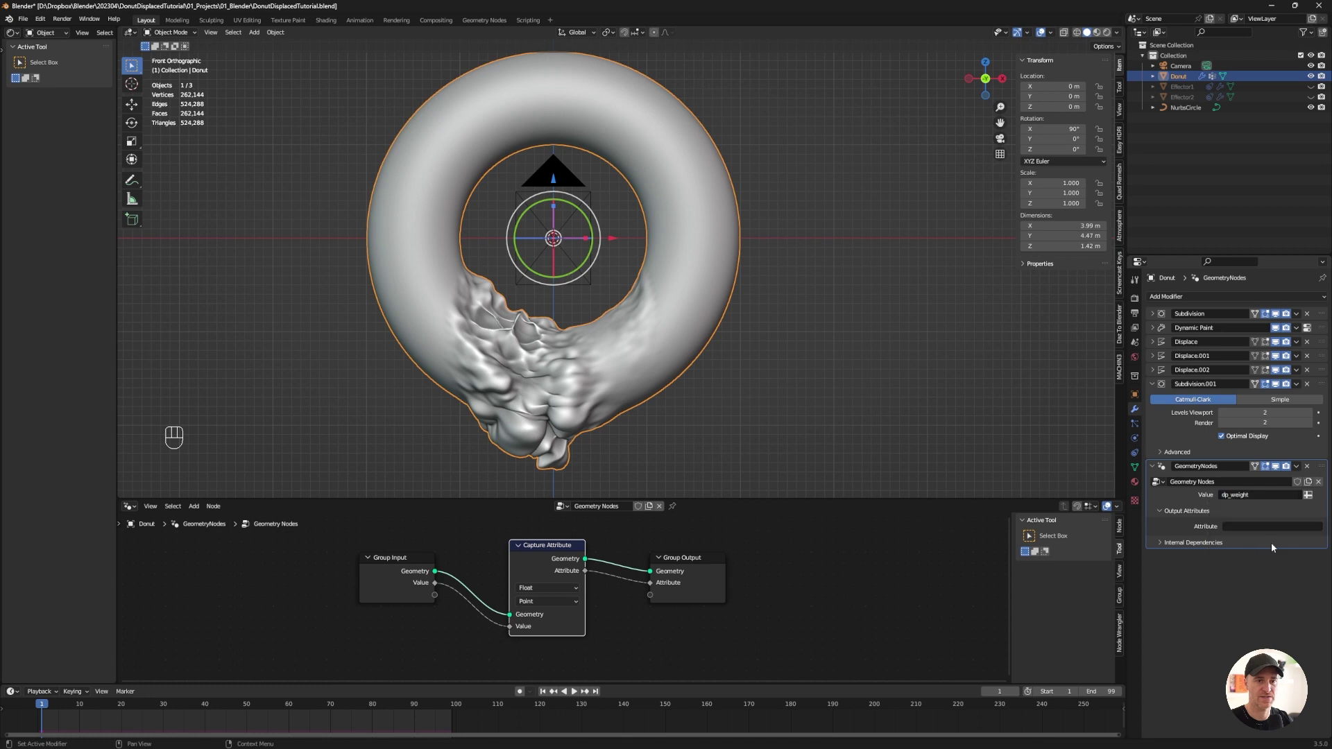
pyautogui.click(1243, 527)
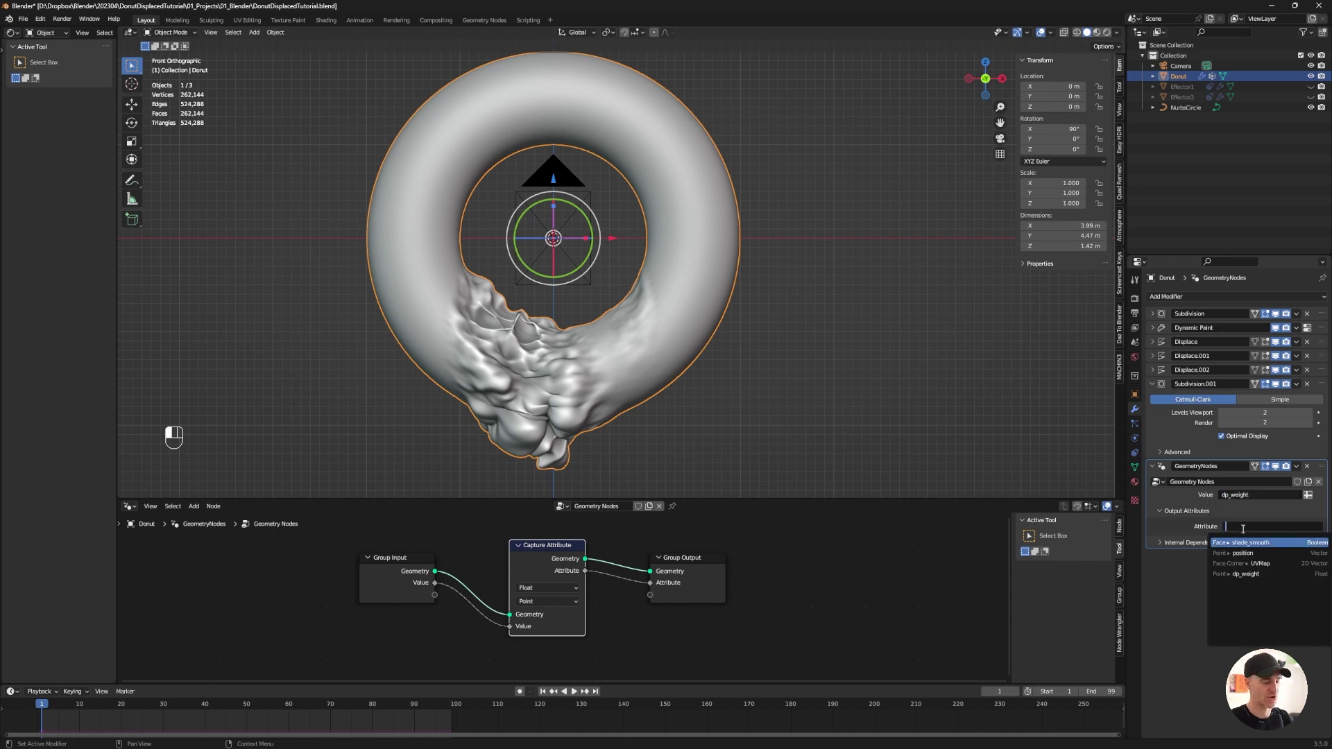
pyautogui.write('weight')
pyautogui.press('Return')
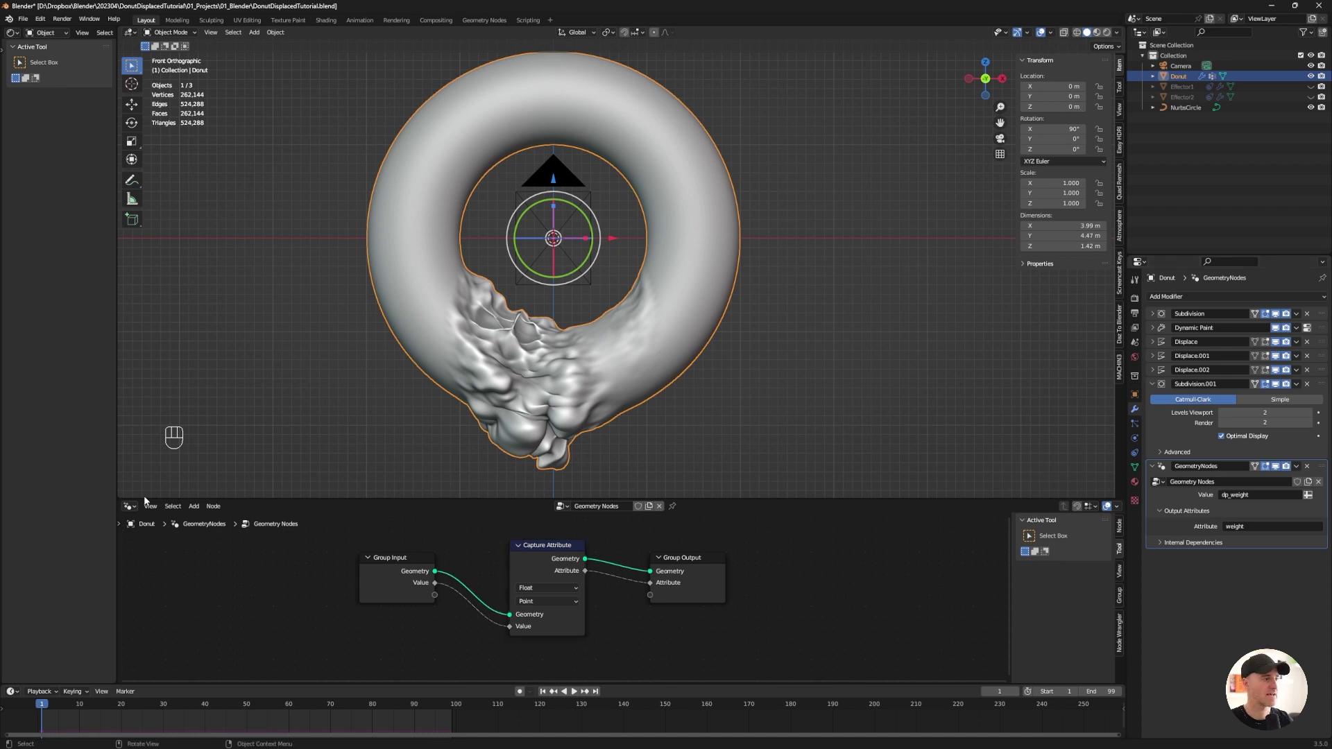
# Close the geometry node area, open a wide Shader Editor beside the viewport, and create a material named MegaDonut for the donut
pyautogui.moveTo(119, 497); pyautogui.dragTo(184, 565)
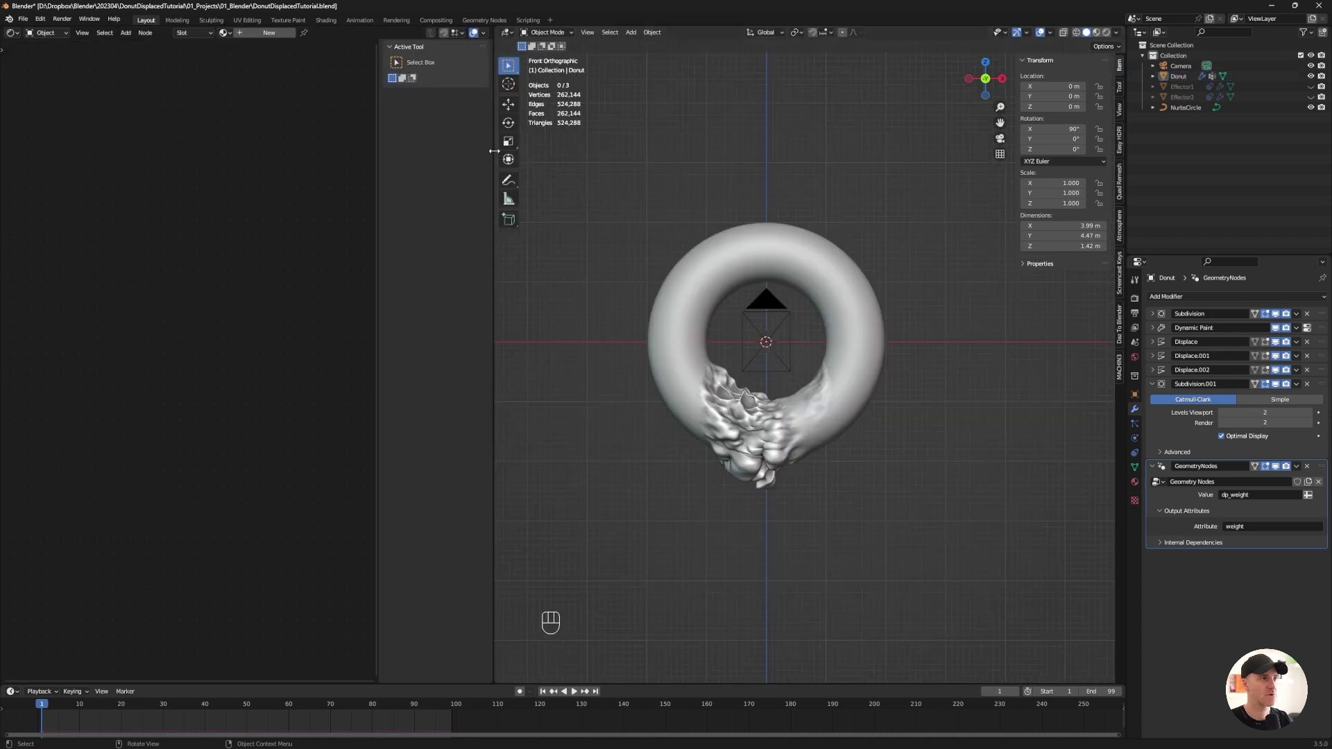
pyautogui.click(780, 238)
pyautogui.click(263, 33)
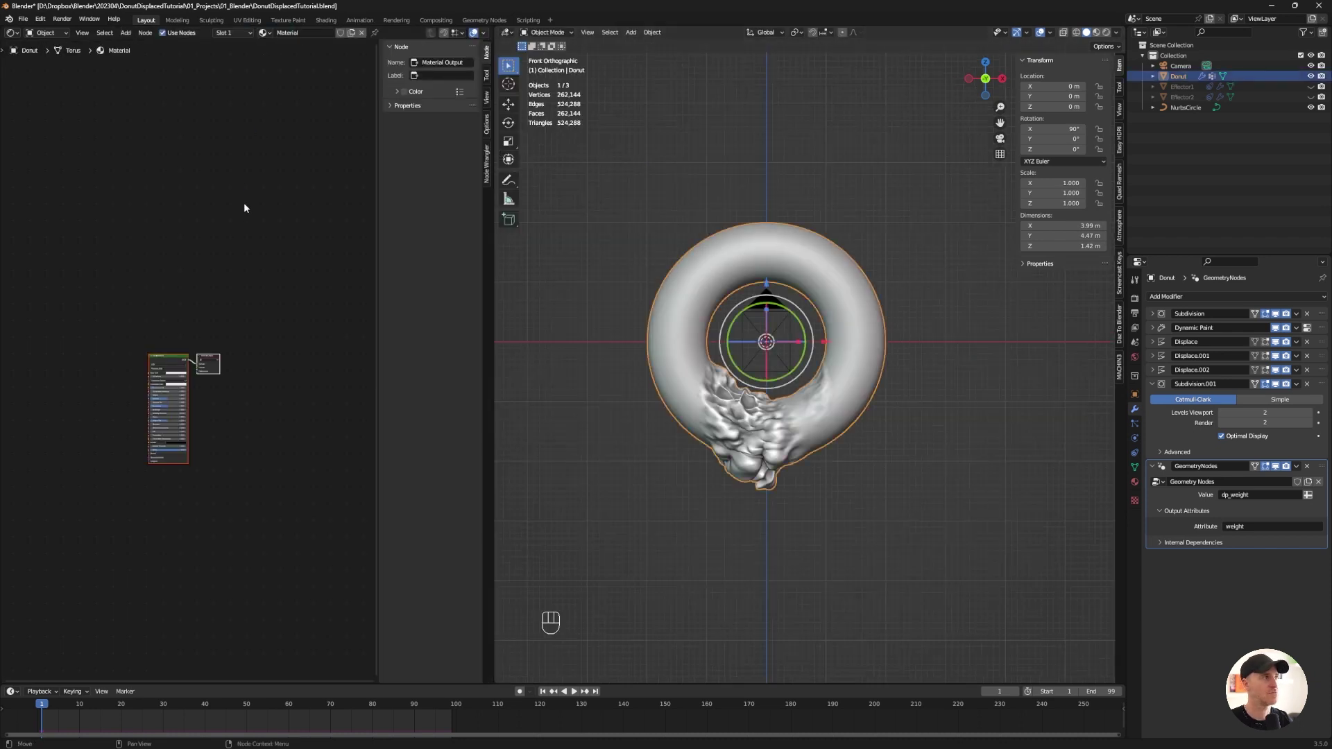
pyautogui.click(307, 32)
pyautogui.write('MegaD')
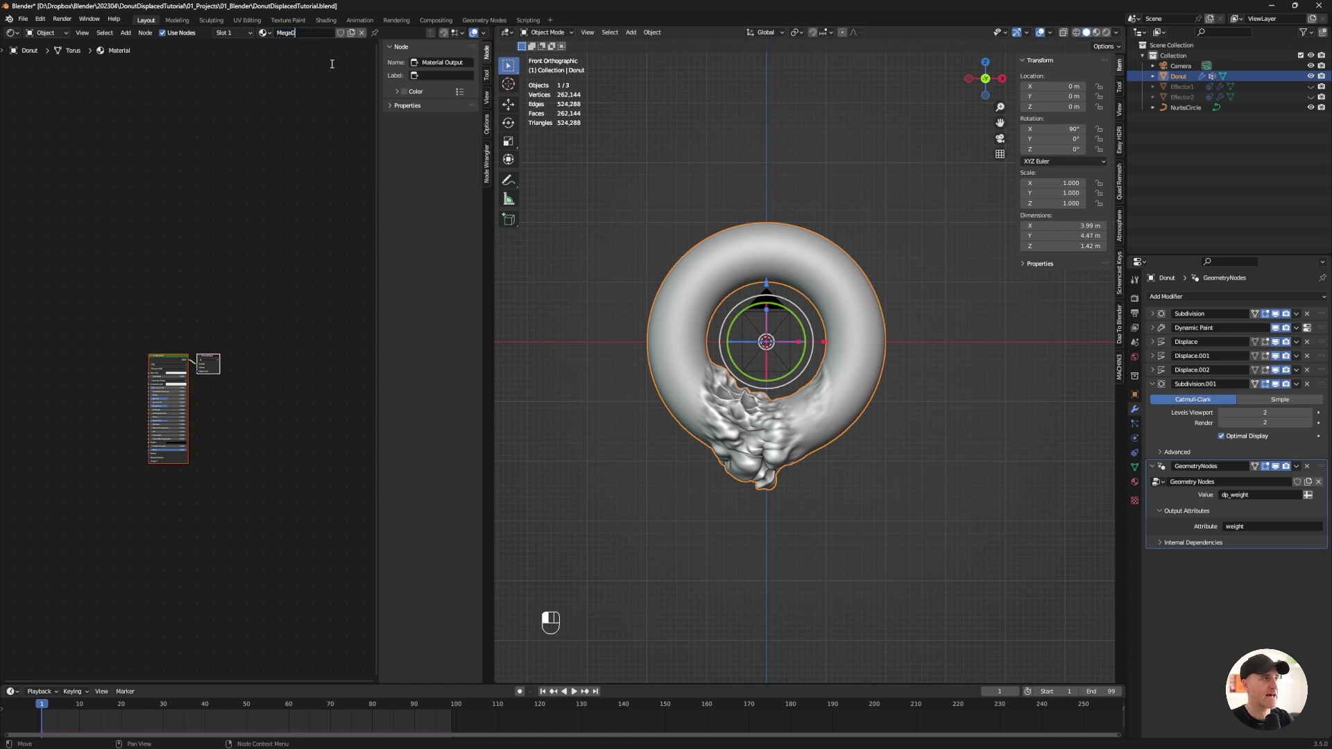
pyautogui.write('onut')
pyautogui.press('Return')
# Add an Attribute node to the MegaDonut material above the Principled BSDF and set its name to weight
pyautogui.scroll(2, 221, 289)
pyautogui.moveTo(221, 290); pyautogui.dragTo(168, 375)
pyautogui.hotkey('shift', 'a')
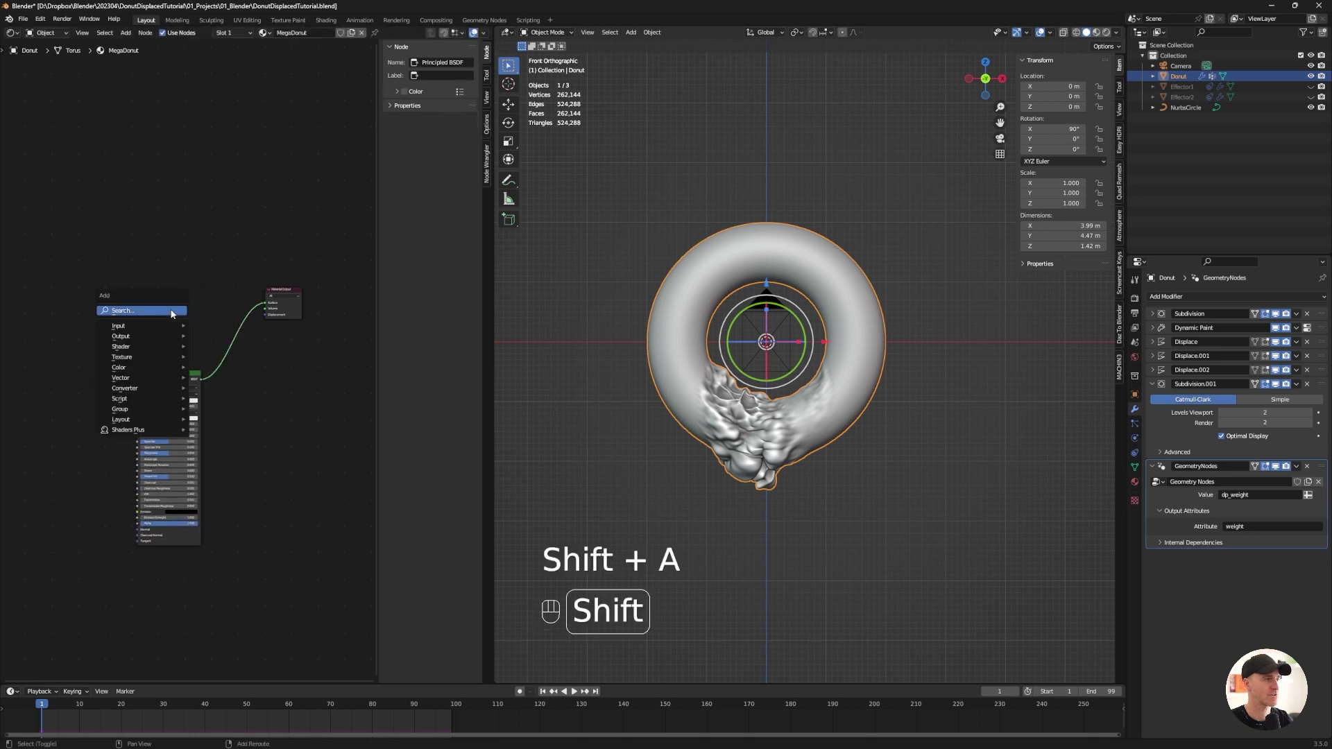
pyautogui.write('attr')
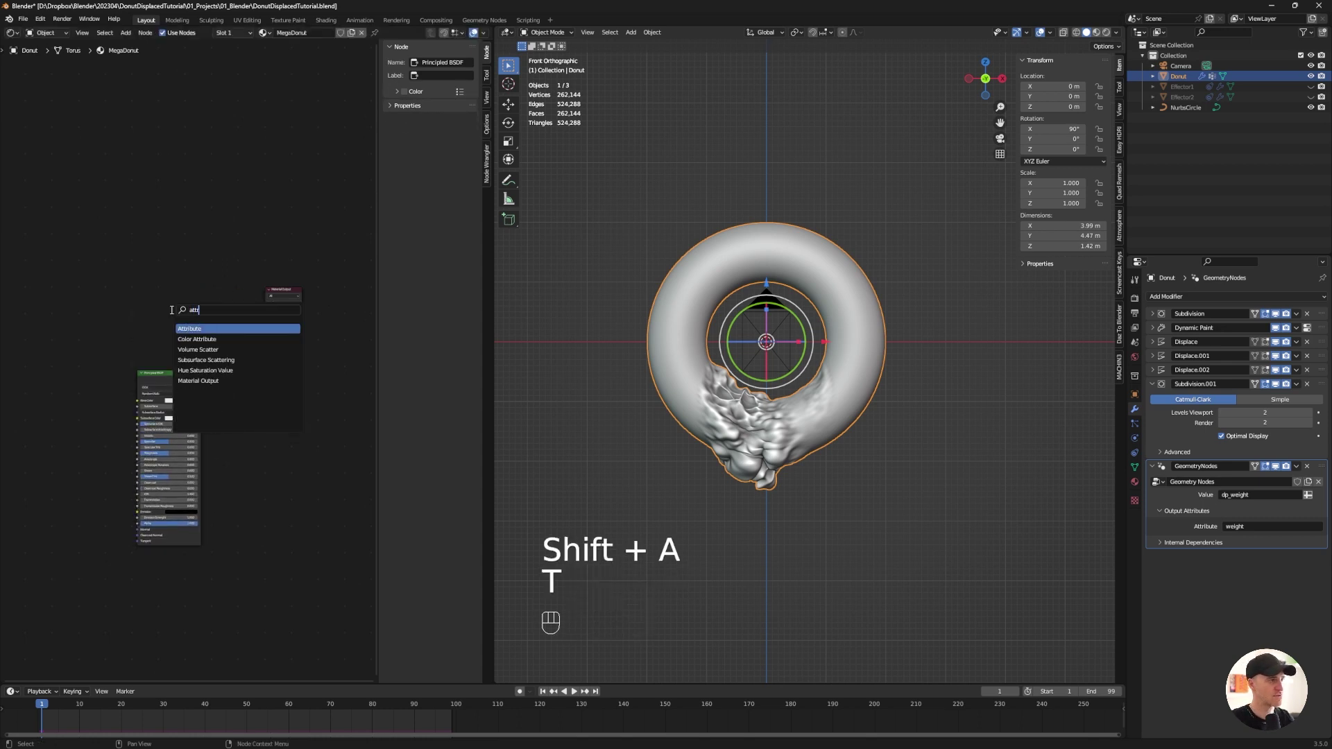
pyautogui.press('Return')
pyautogui.click(142, 236)
pyautogui.scroll(2, 194, 278)
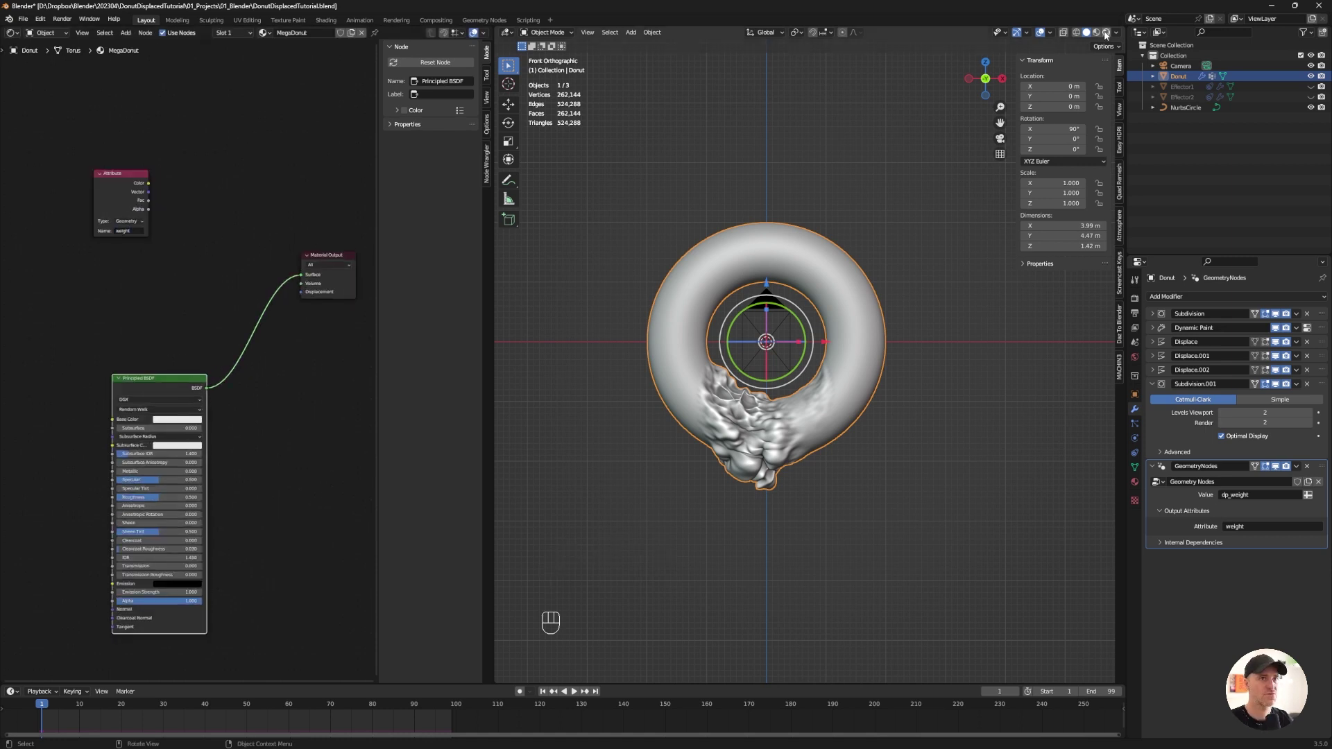
# Switch the viewport to rendered shading and preview the Attribute node directly on the material output while the animation plays
pyautogui.click(1103, 33)
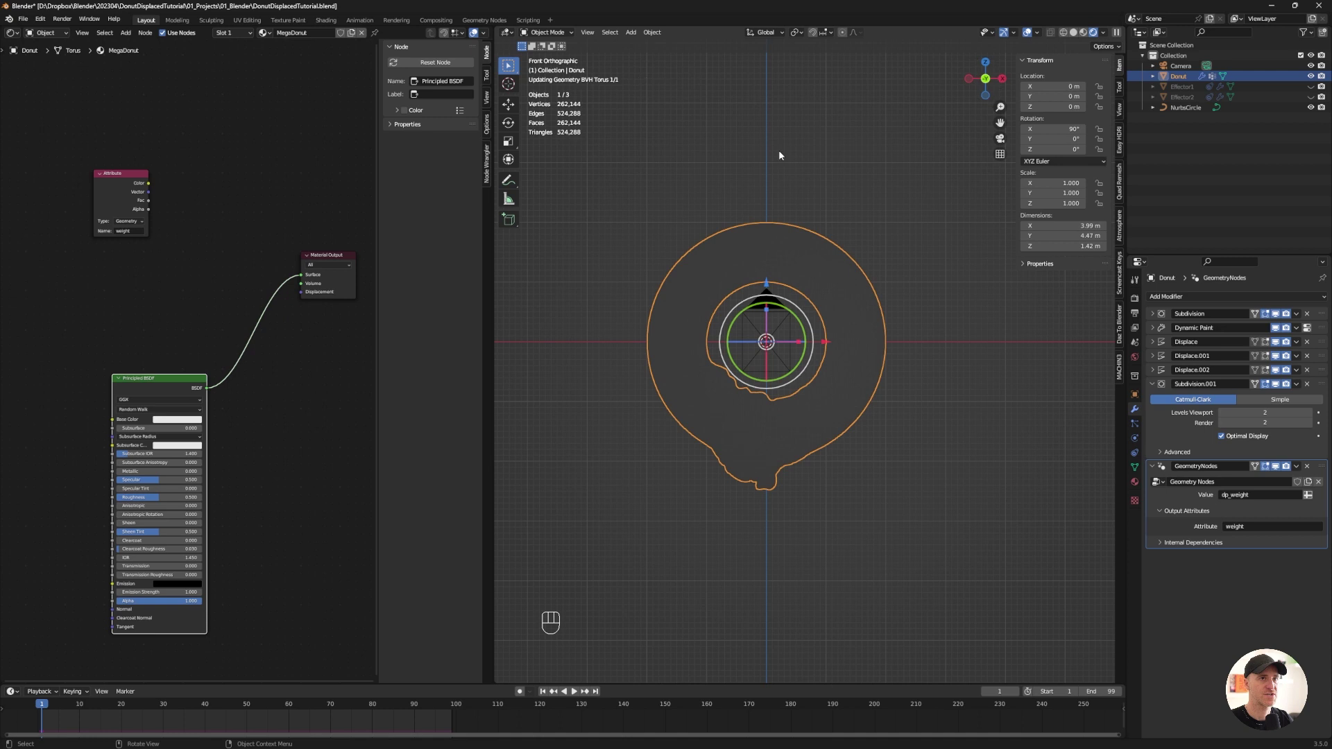
pyautogui.hotkey('ctrl', 'shift')
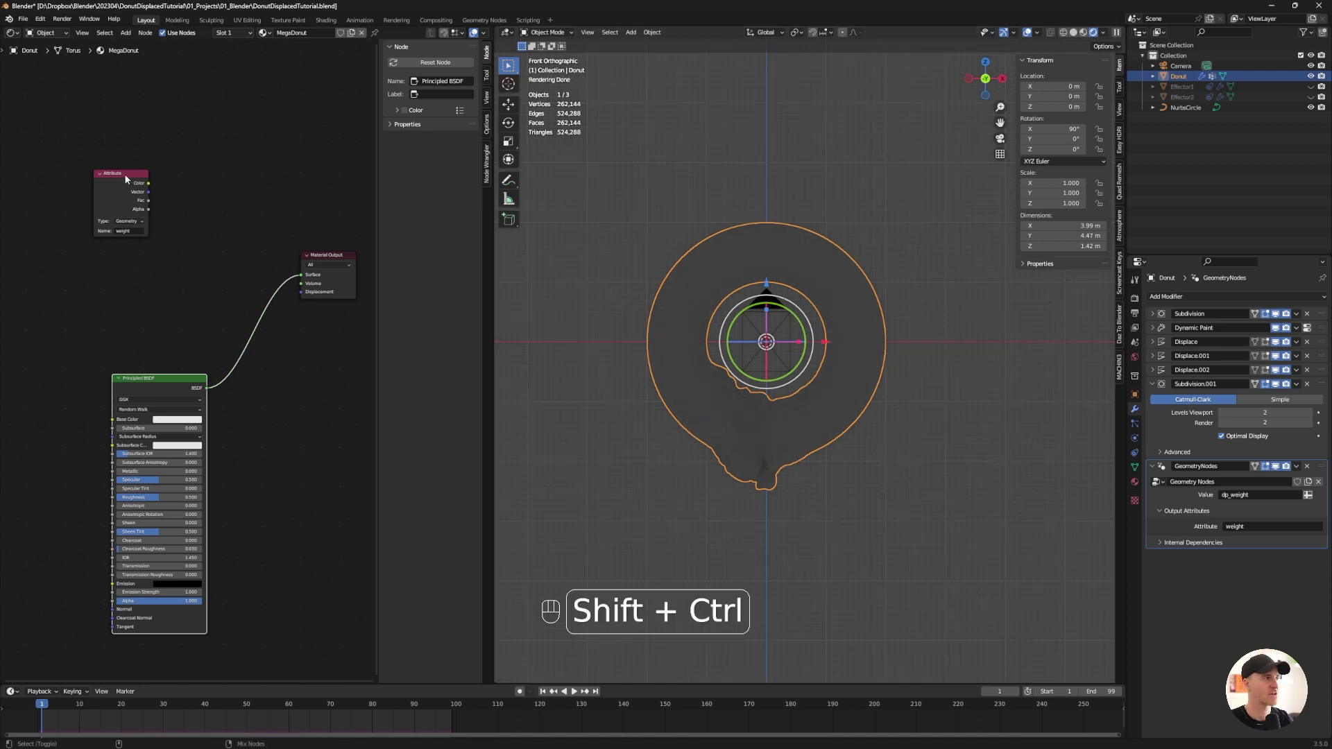
pyautogui.keyDown('ctrl'); pyautogui.keyDown('shift'); pyautogui.click(122, 173); pyautogui.keyUp('shift'); pyautogui.keyUp('ctrl')
pyautogui.click(574, 691)
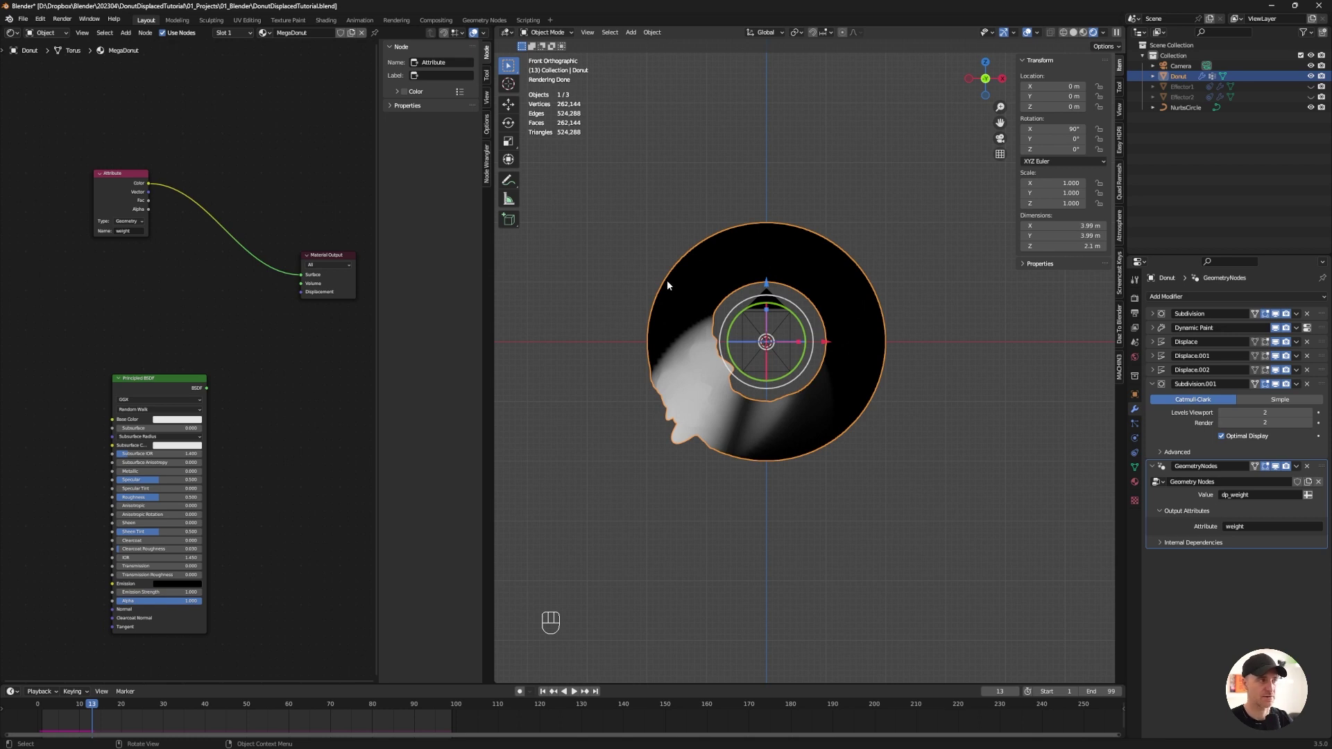
# Insert a Mix Shader before the Material Output with the weight attribute as its factor and the Principled BSDF as its first shader
pyautogui.hotkey('shift', 'a')
pyautogui.write('mix')
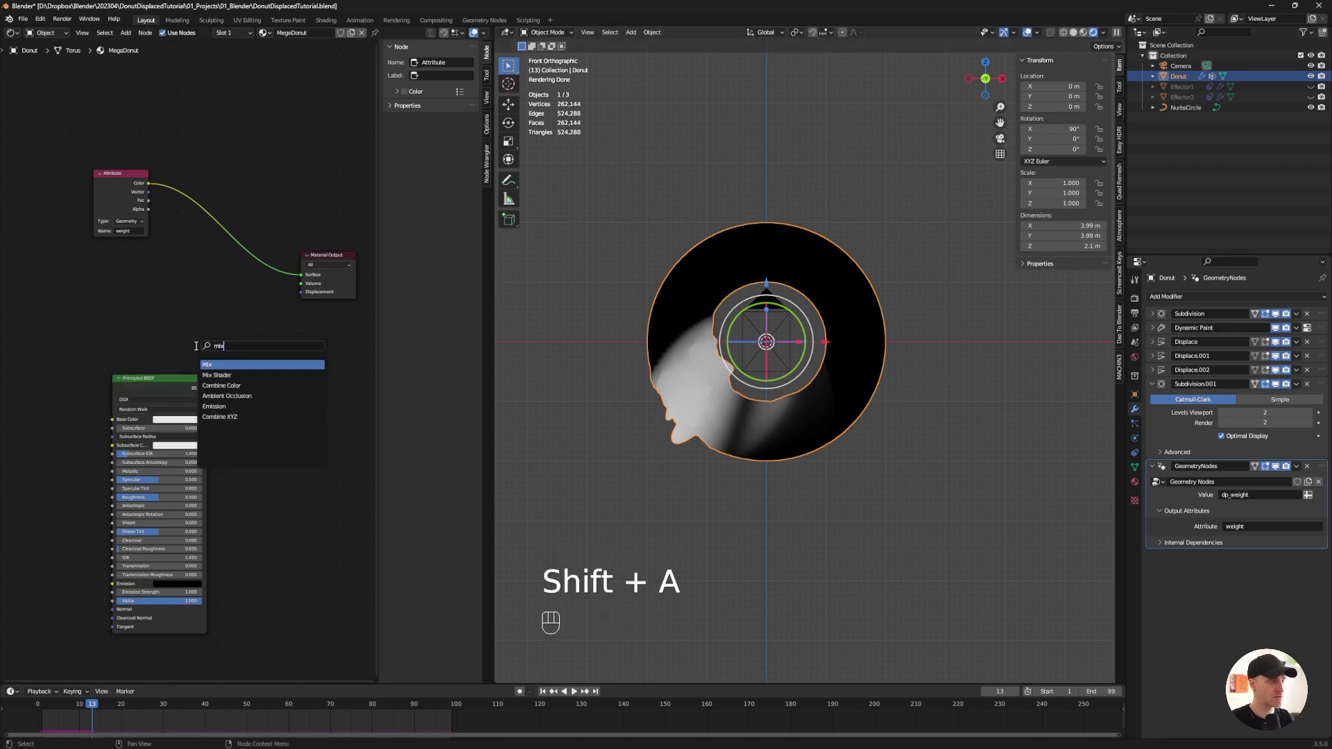
pyautogui.click(216, 375)
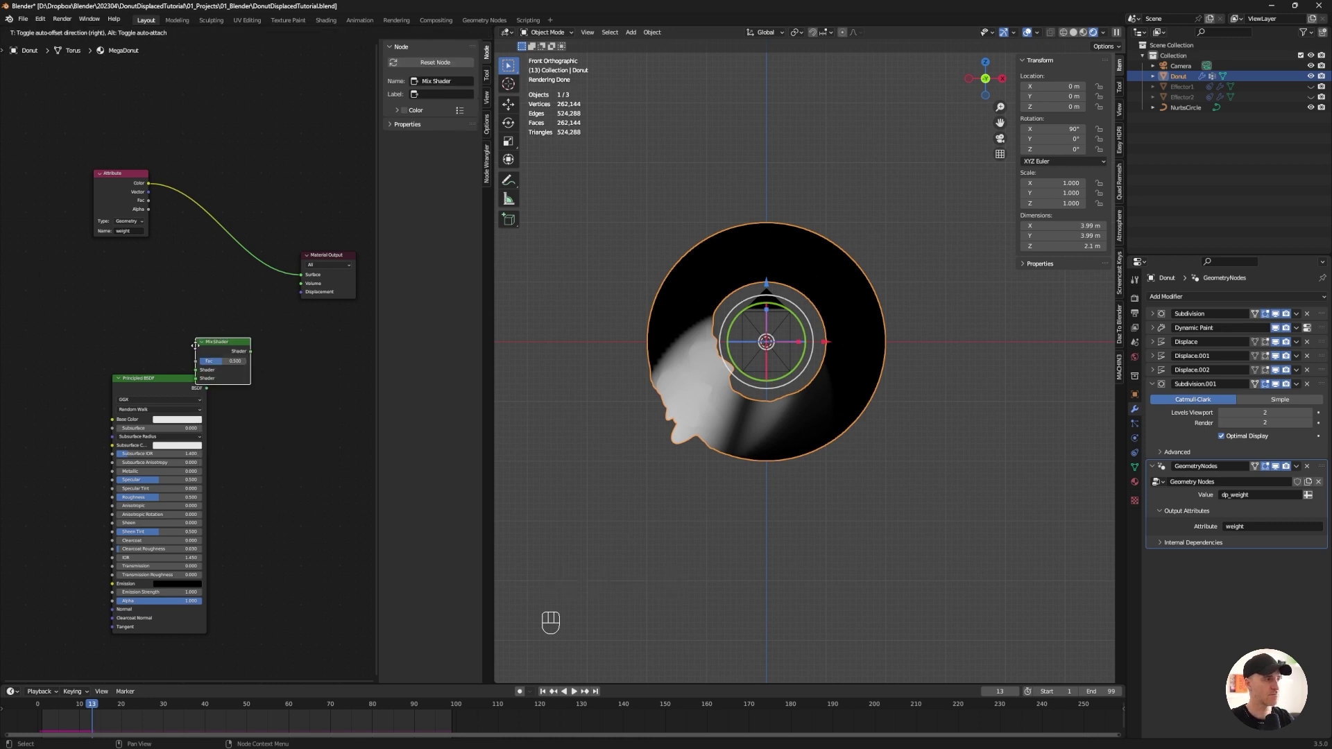
pyautogui.click(205, 235)
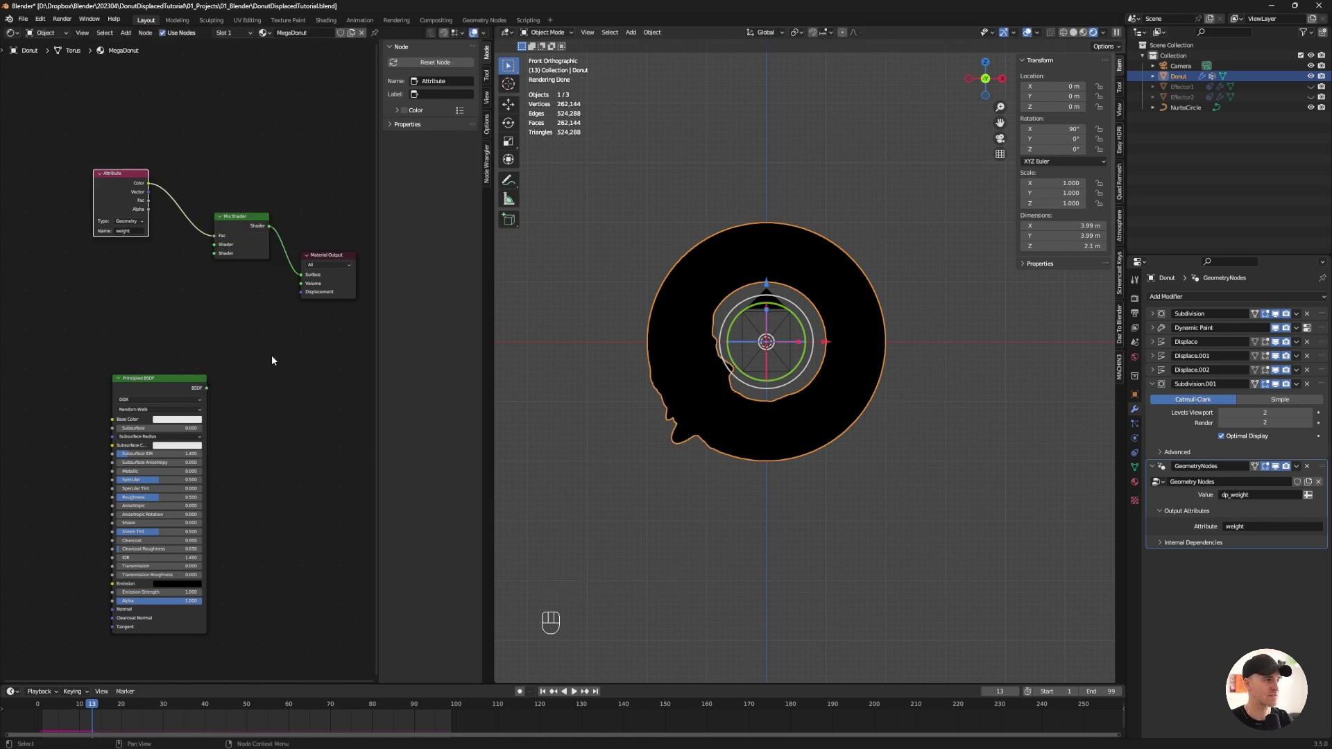
pyautogui.moveTo(203, 394)
pyautogui.mouseDown()
pyautogui.moveTo(127, 297)
pyautogui.moveTo(214, 245)
pyautogui.mouseUp()
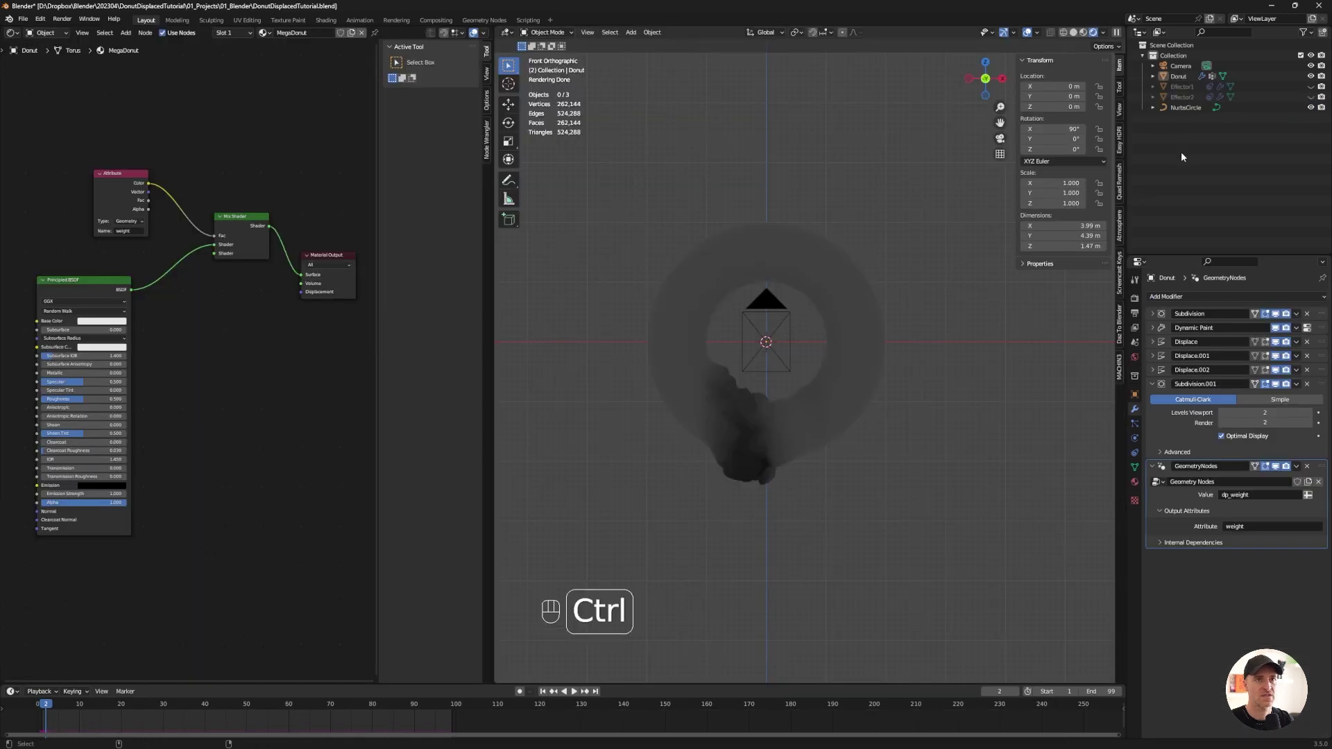
# Paste the copied glass object into the scene, delete Remesh.001 with its child mesh, and reselect the donut
pyautogui.hotkey('ctrl', 'v')
pyautogui.rightClick(1209, 130)
pyautogui.click(1178, 118)
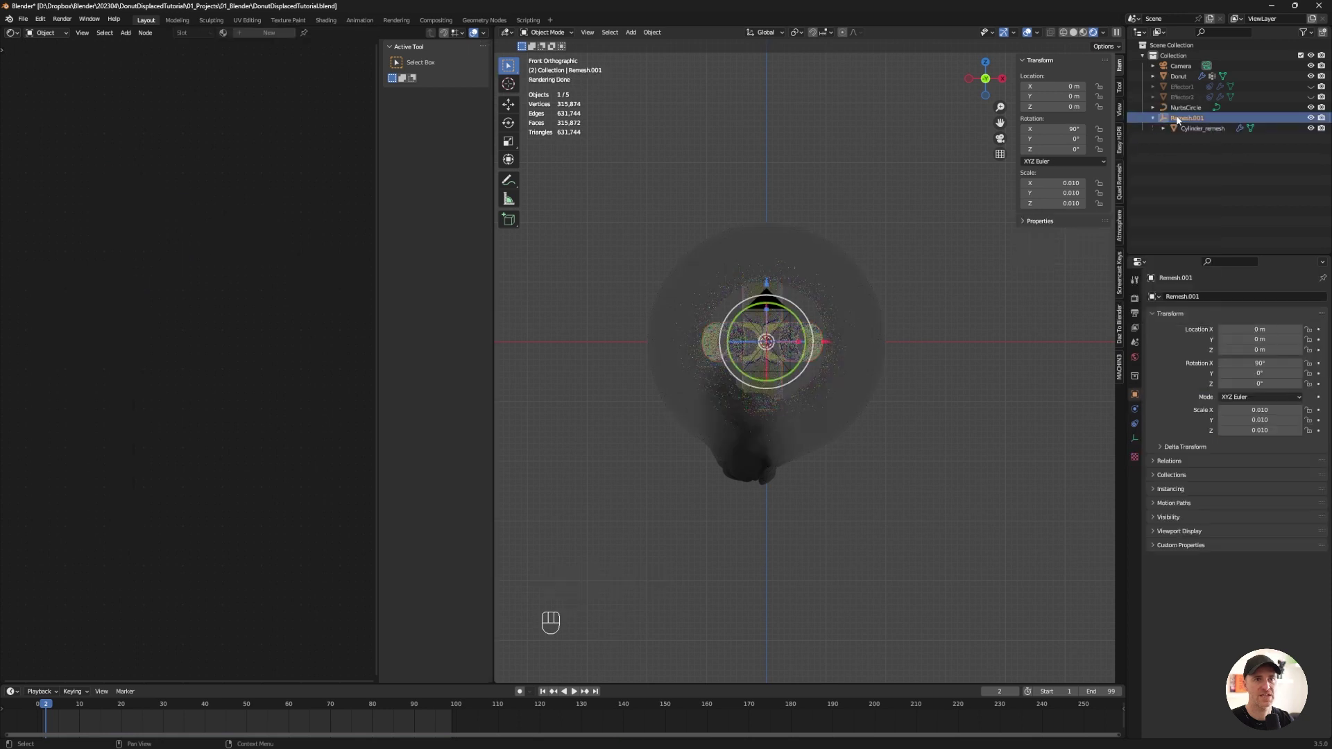
pyautogui.rightClick(1187, 122)
pyautogui.click(1173, 156)
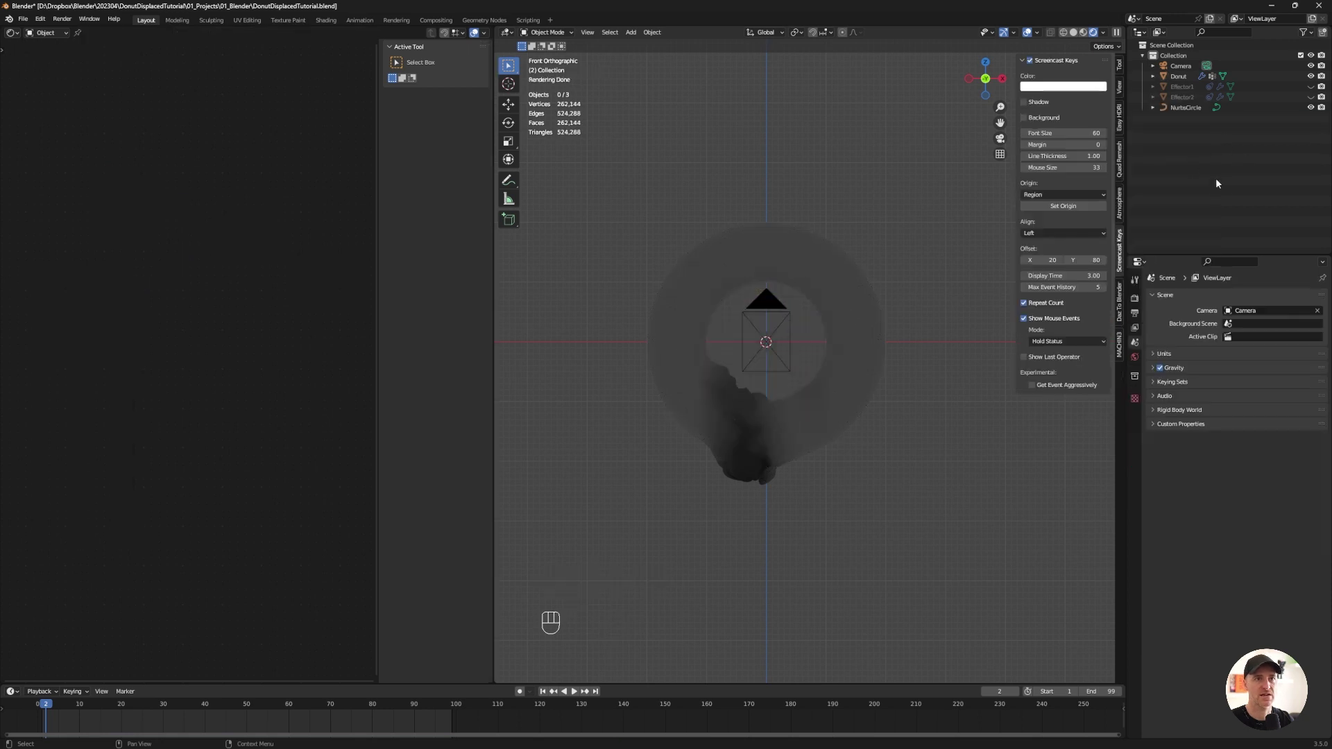
pyautogui.click(784, 246)
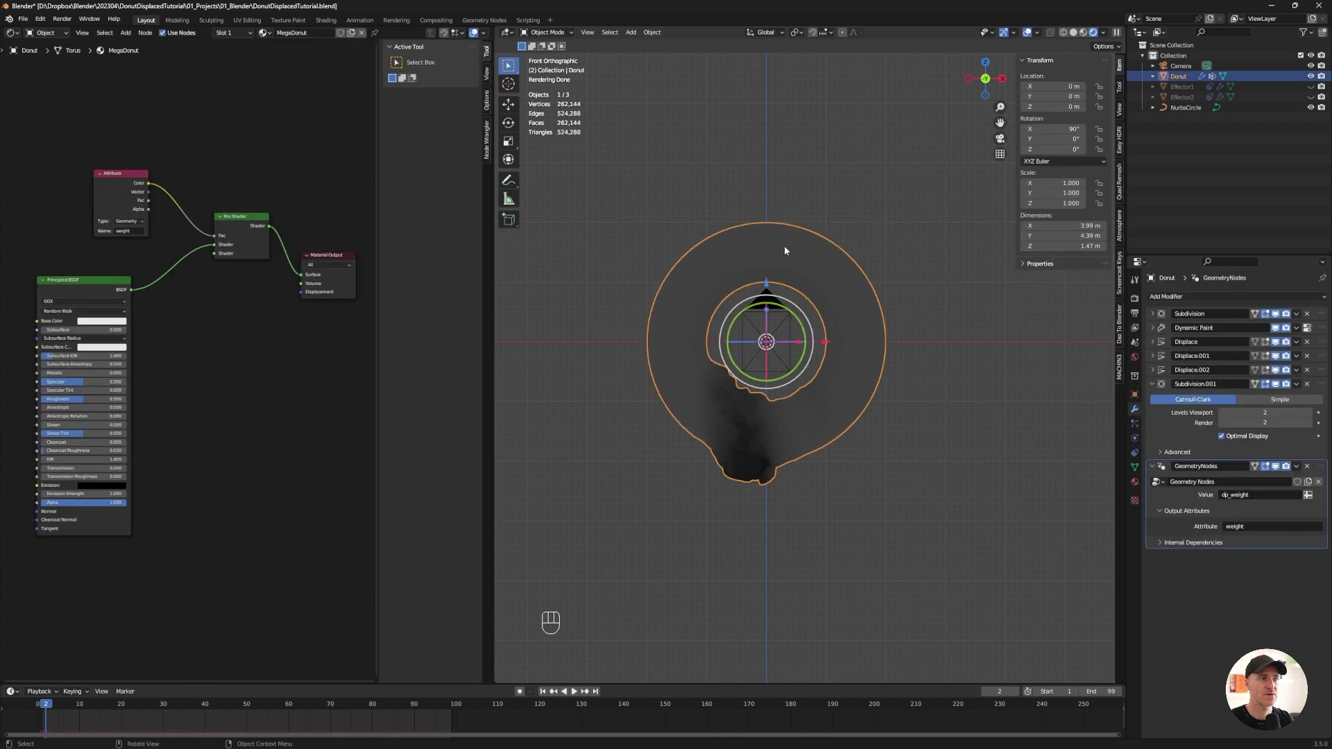
# Assign the Dispersed Glass 2 material to the donut and copy its Glass 2.0 group node
pyautogui.click(266, 32)
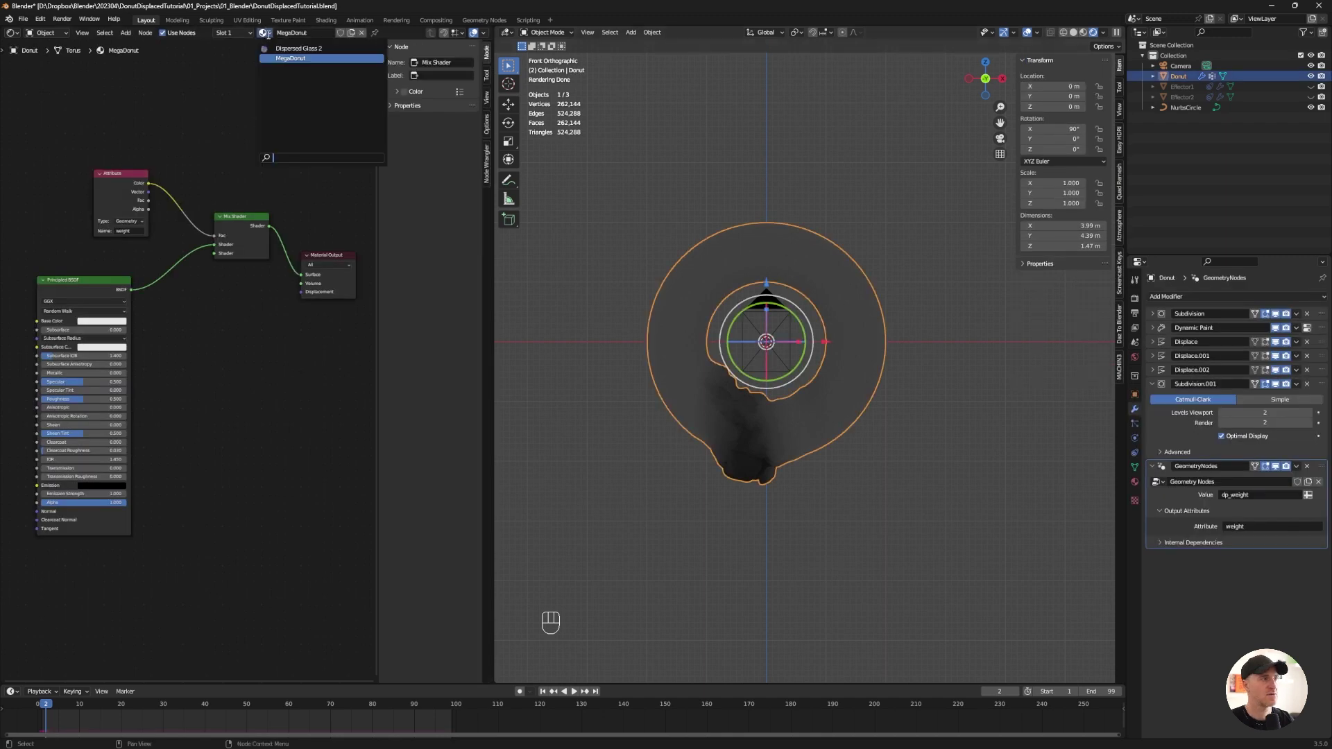
pyautogui.click(323, 48)
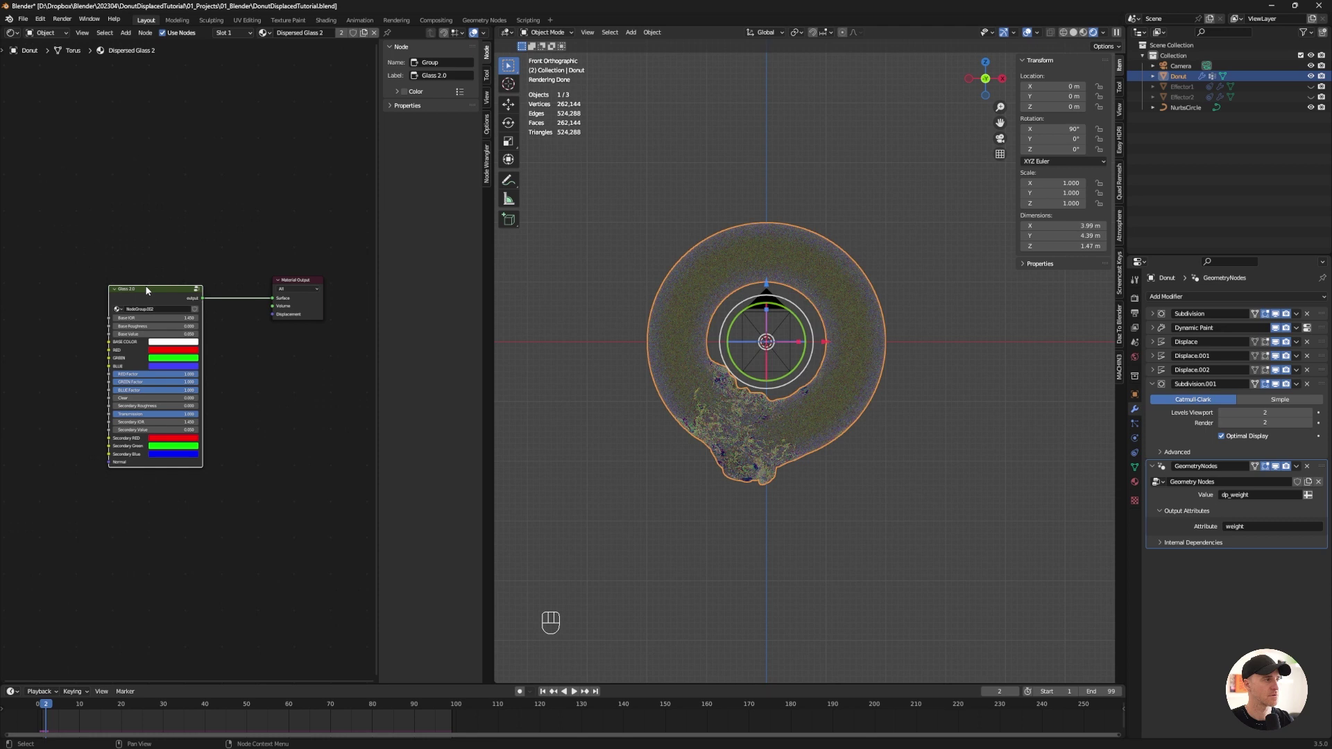
pyautogui.hotkey('ctrl', 'c')
pyautogui.hotkey('ctrl', 'c')
pyautogui.hotkey('ctrl', 'c')
# Return the donut to MegaDonut, paste the Glass 2.0 group, and link its output to the Mix Shader's second shader input
pyautogui.click(266, 33)
pyautogui.click(284, 58)
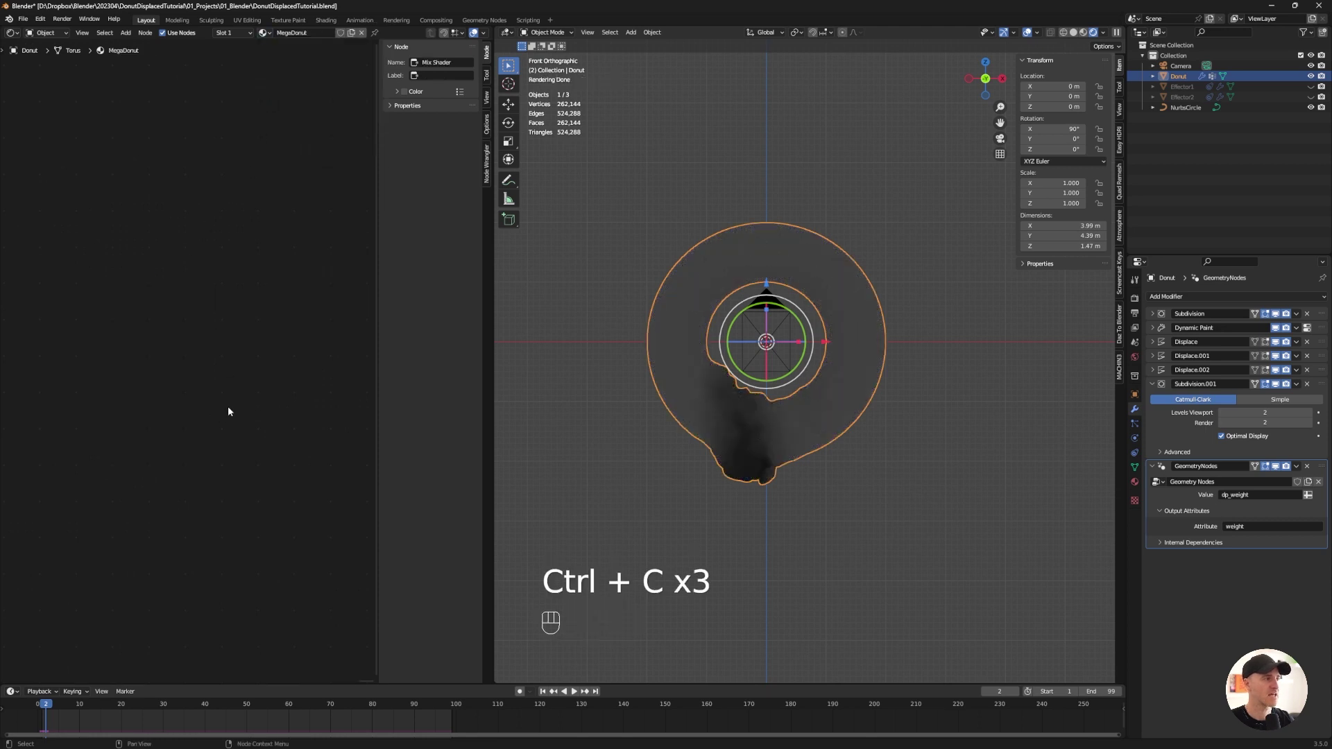
pyautogui.scroll(-10, 231, 406)
pyautogui.scroll(5, 279, 376)
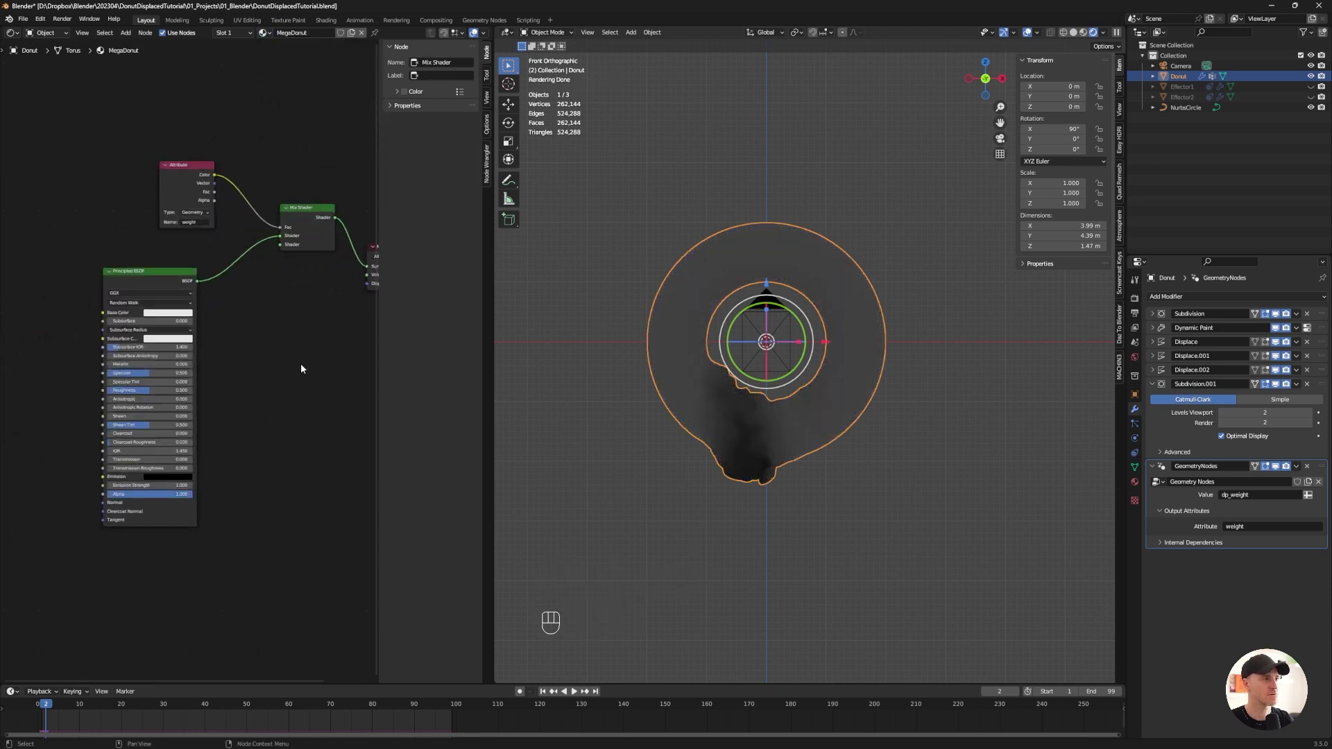
pyautogui.hotkey('ctrl', 'v')
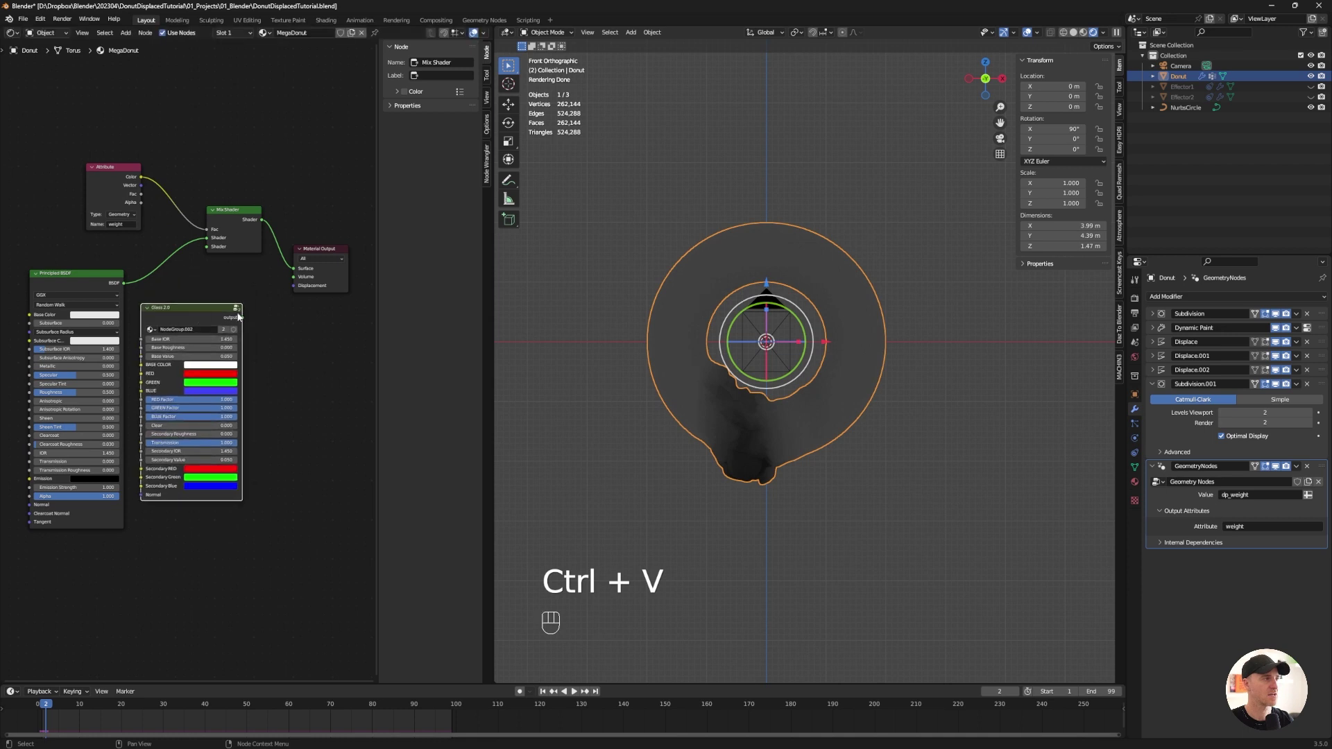
pyautogui.moveTo(241, 317); pyautogui.dragTo(206, 246)
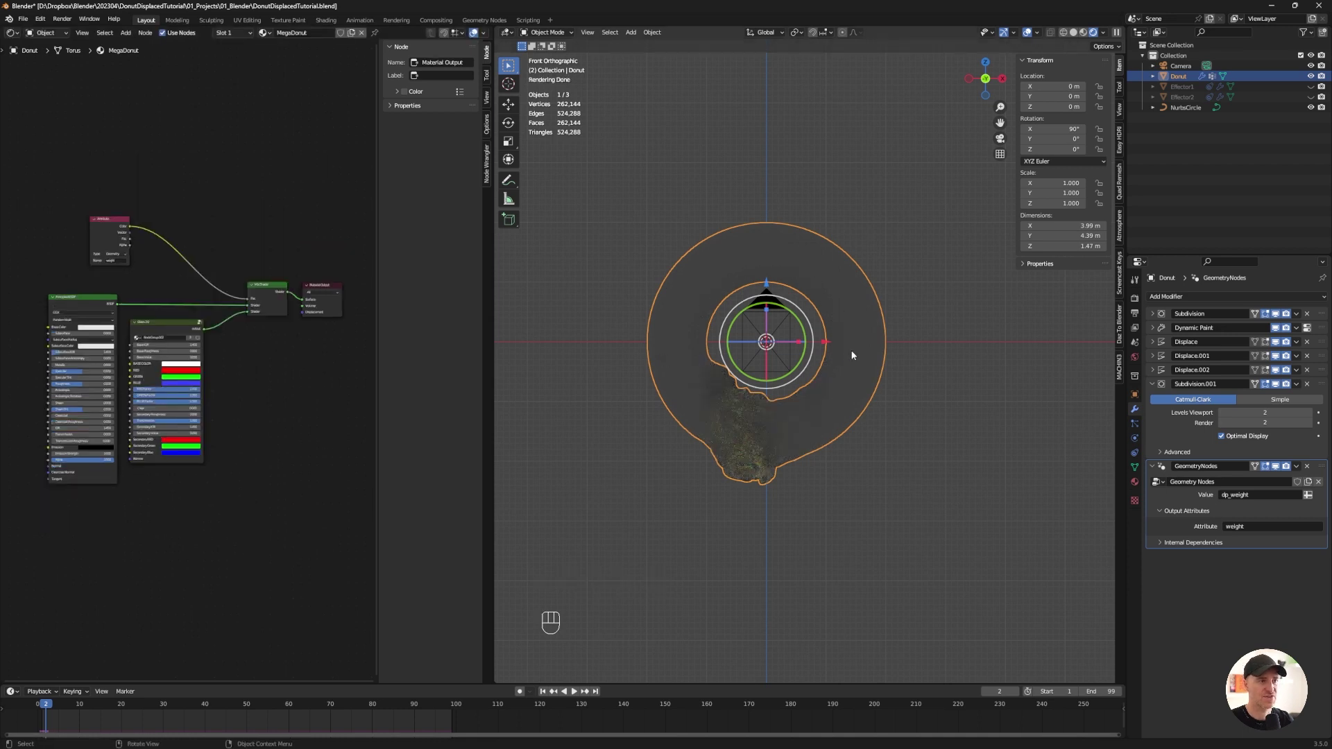
# Add an area light, raise it about 4 m above the donut, and scale it up to 8
pyautogui.click(848, 351)
pyautogui.scroll(-5, 784, 355)
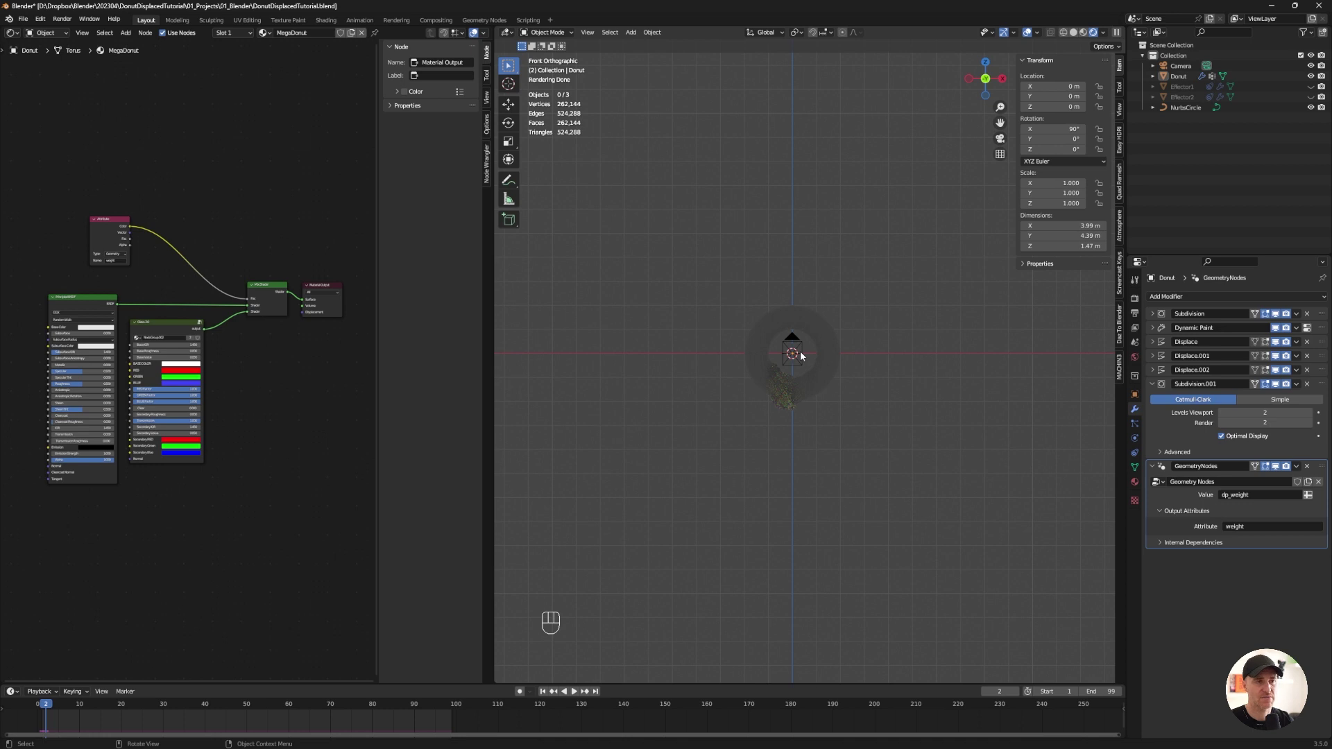
pyautogui.hotkey('shift', 'a')
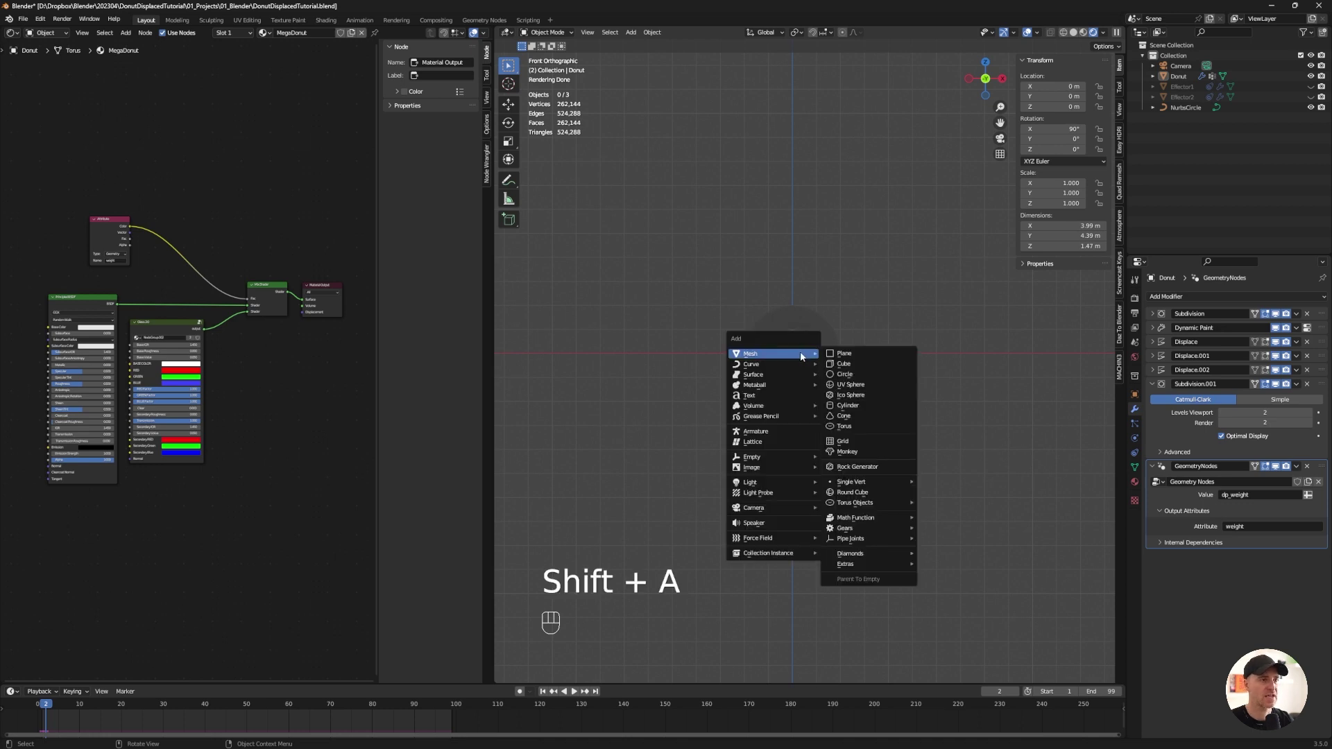
pyautogui.moveTo(763, 482)
pyautogui.click(850, 517)
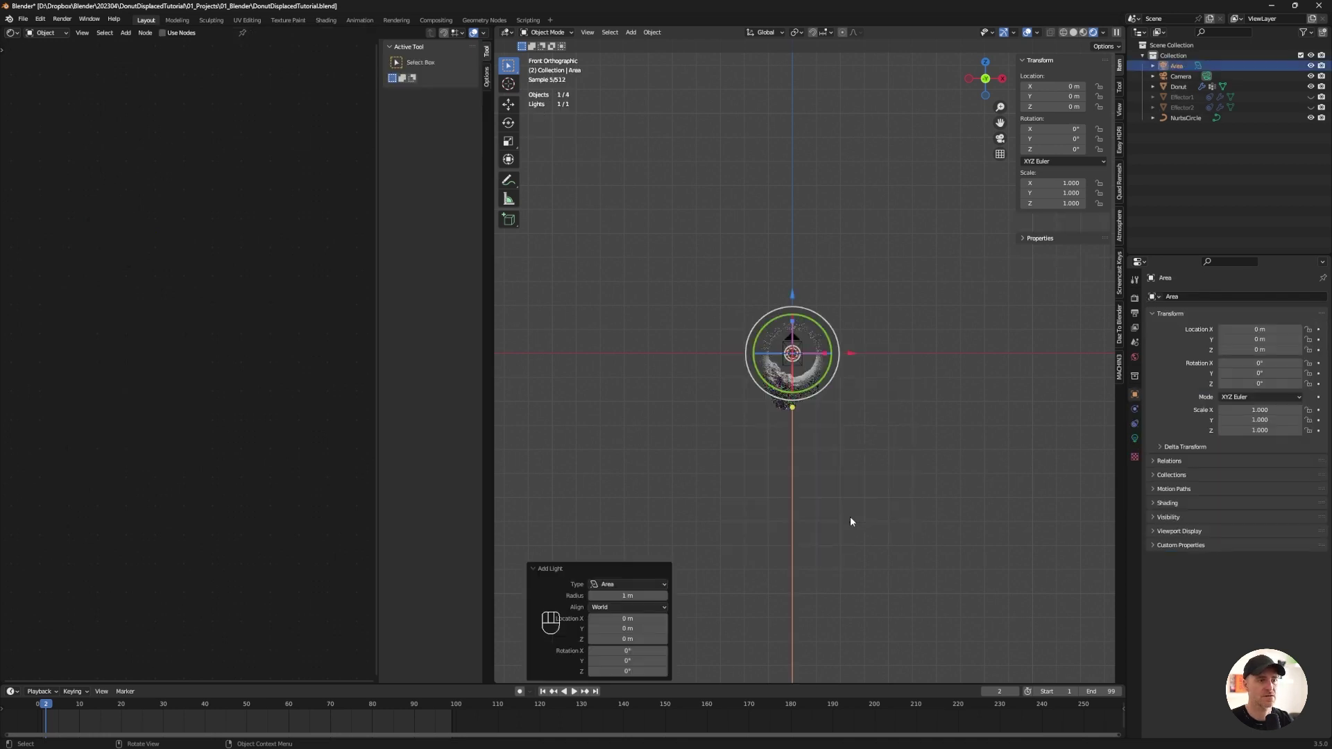
pyautogui.moveTo(793, 297); pyautogui.dragTo(793, 200)
pyautogui.press('s')
pyautogui.press('4')
pyautogui.press('Return')
pyautogui.press('s')
pyautogui.press('2')
pyautogui.press('Return')
# Set the area light's power to 1000 W
pyautogui.click(1135, 438)
pyautogui.click(1265, 368)
pyautogui.keyDown('shift'); pyautogui.moveTo(949, 181); pyautogui.dragTo(801, 402, button='middle'); pyautogui.keyUp('shift')
pyautogui.write('1000')
pyautogui.press('KP_1')
pyautogui.press('g')
pyautogui.click(876, 243)
pyautogui.press('r')
pyautogui.click(861, 277)
pyautogui.hotkey('ctrl', 'z')
pyautogui.hotkey('ctrl', 'z')
pyautogui.hotkey('ctrl', 'z')
pyautogui.hotkey('ctrl', 'z')
pyautogui.hotkey('ctrl', 'z')
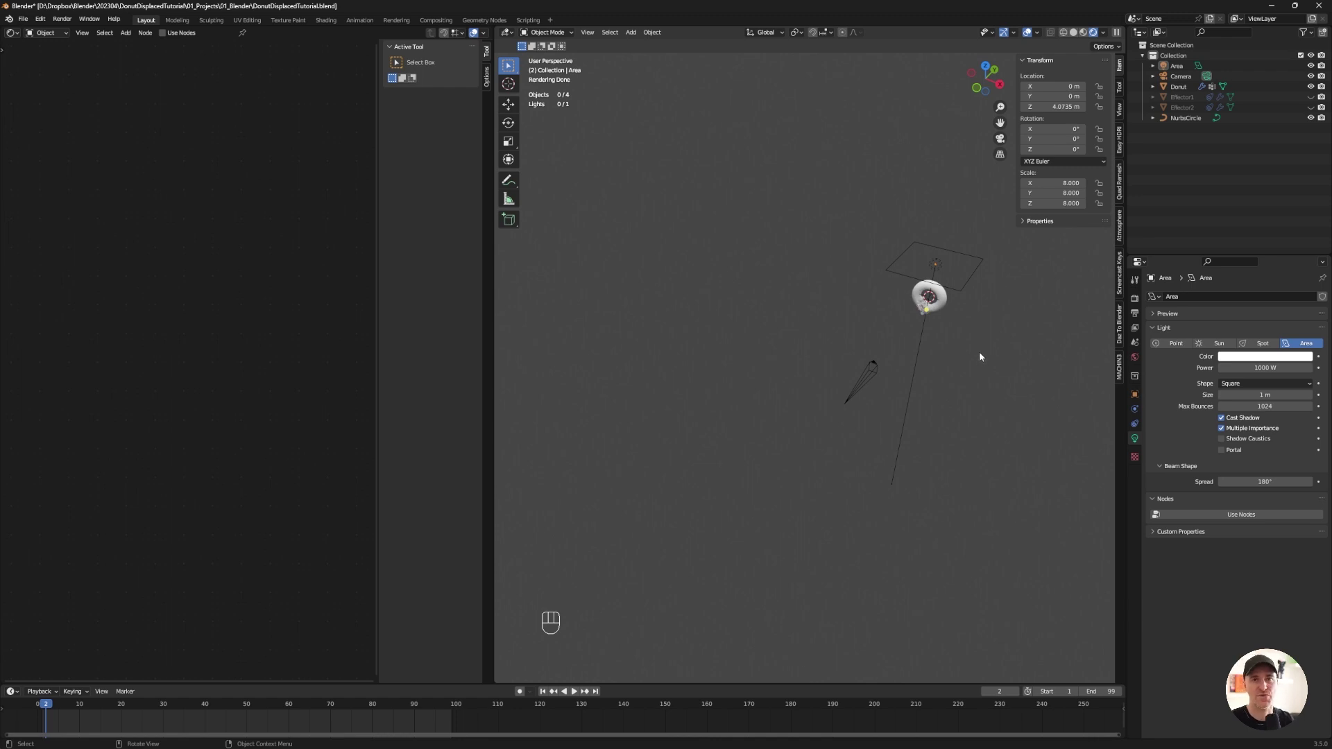
# Move the area light in front of and to the right of the donut, and rotate it to aim at the donut
pyautogui.click(935, 264)
pyautogui.keyDown('alt'); pyautogui.moveTo(933, 278); pyautogui.dragTo(930, 347, button='middle'); pyautogui.keyUp('alt')
pyautogui.press('g')
pyautogui.click(832, 354)
pyautogui.press('r')
pyautogui.keyDown('alt'); pyautogui.moveTo(746, 417); pyautogui.dragTo(687, 368, button='middle'); pyautogui.keyUp('alt')
pyautogui.press('r')
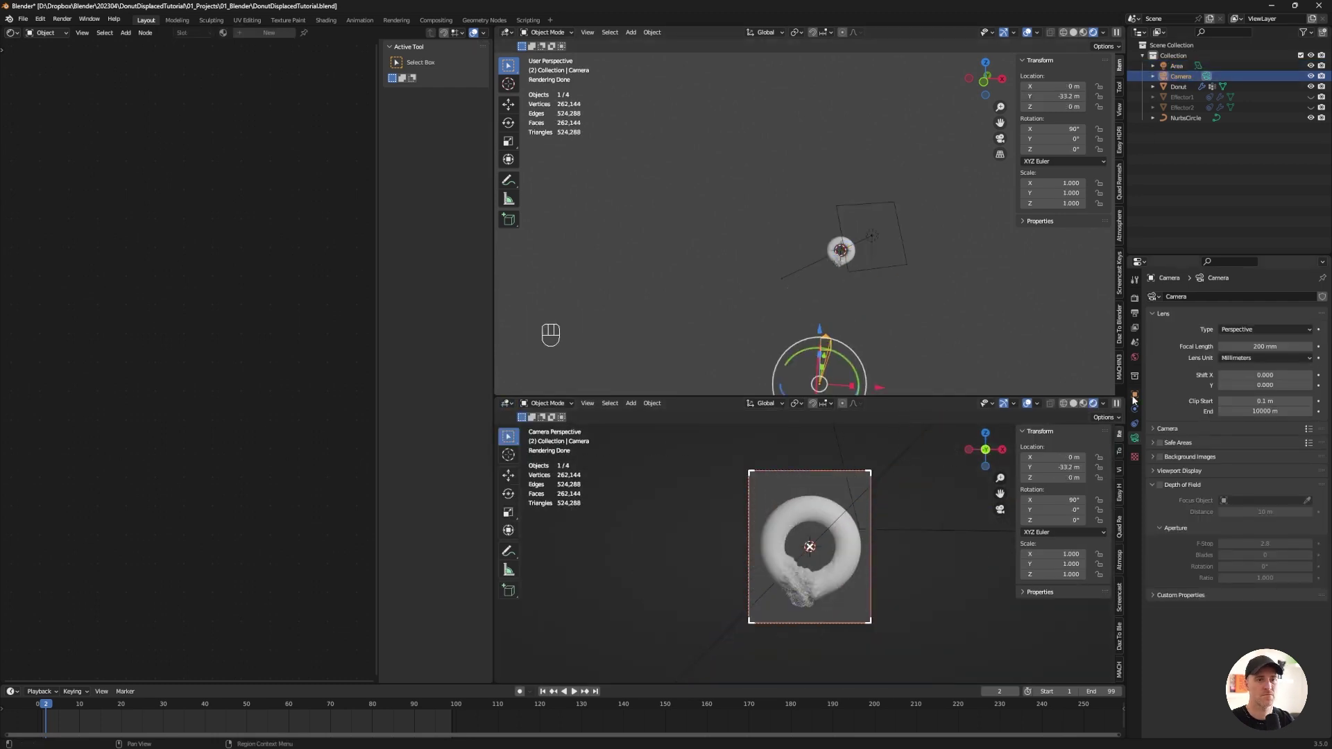
# Set the output's vertical resolution to 1080 px and bring the camera closer to the donut along Y
pyautogui.click(1135, 313)
pyautogui.doubleClick(1254, 320)
pyautogui.write('1080')
pyautogui.press('Return')
pyautogui.moveTo(1051, 96); pyautogui.dragTo(1065, 96)
pyautogui.scroll(2, 860, 527)
# Reposition the front area light and set its power to 2000 W
pyautogui.click(900, 239)
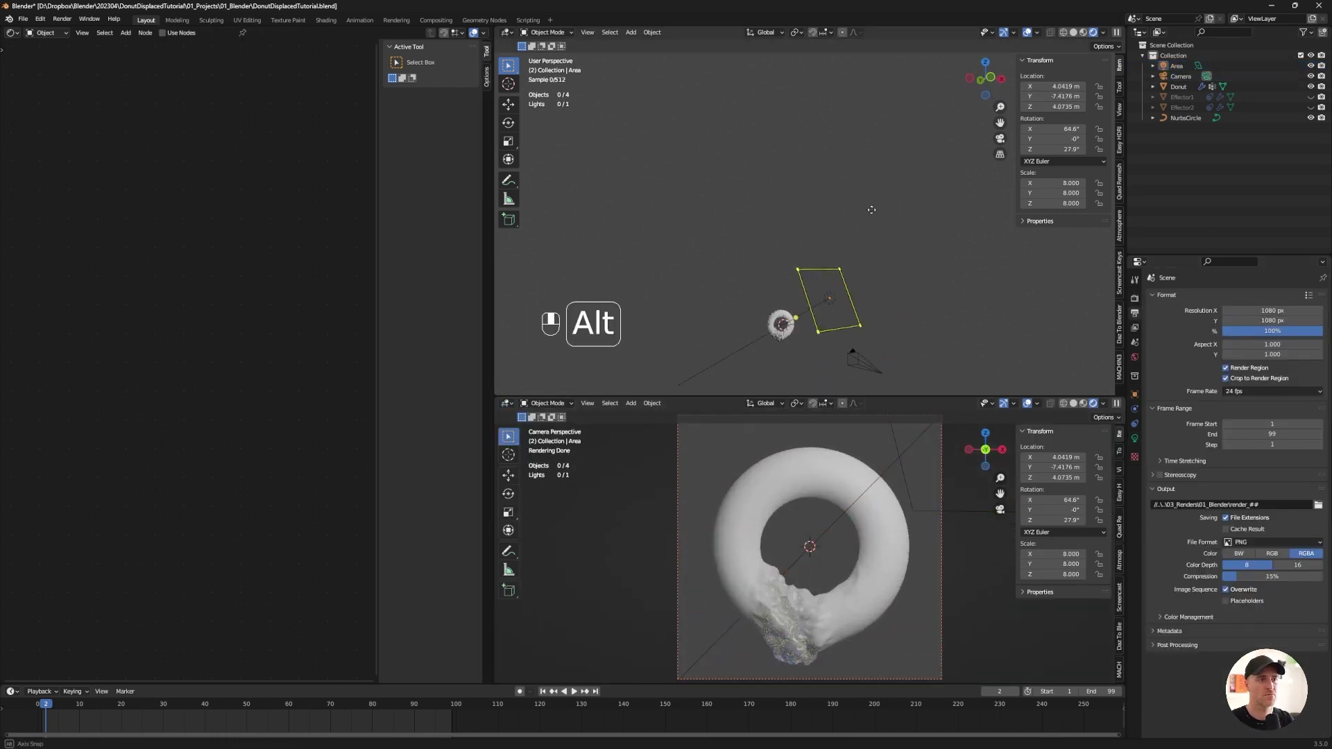
pyautogui.press('g')
pyautogui.click(909, 229)
pyautogui.click(1134, 438)
pyautogui.doubleClick(1248, 369)
pyautogui.write('2000 W')
# Add a second area light about 11 m behind the donut, turn it to face the donut, and scale it to 12
pyautogui.hotkey('shift', 'd')
pyautogui.press('Delete')
pyautogui.hotkey('shift', 'a')
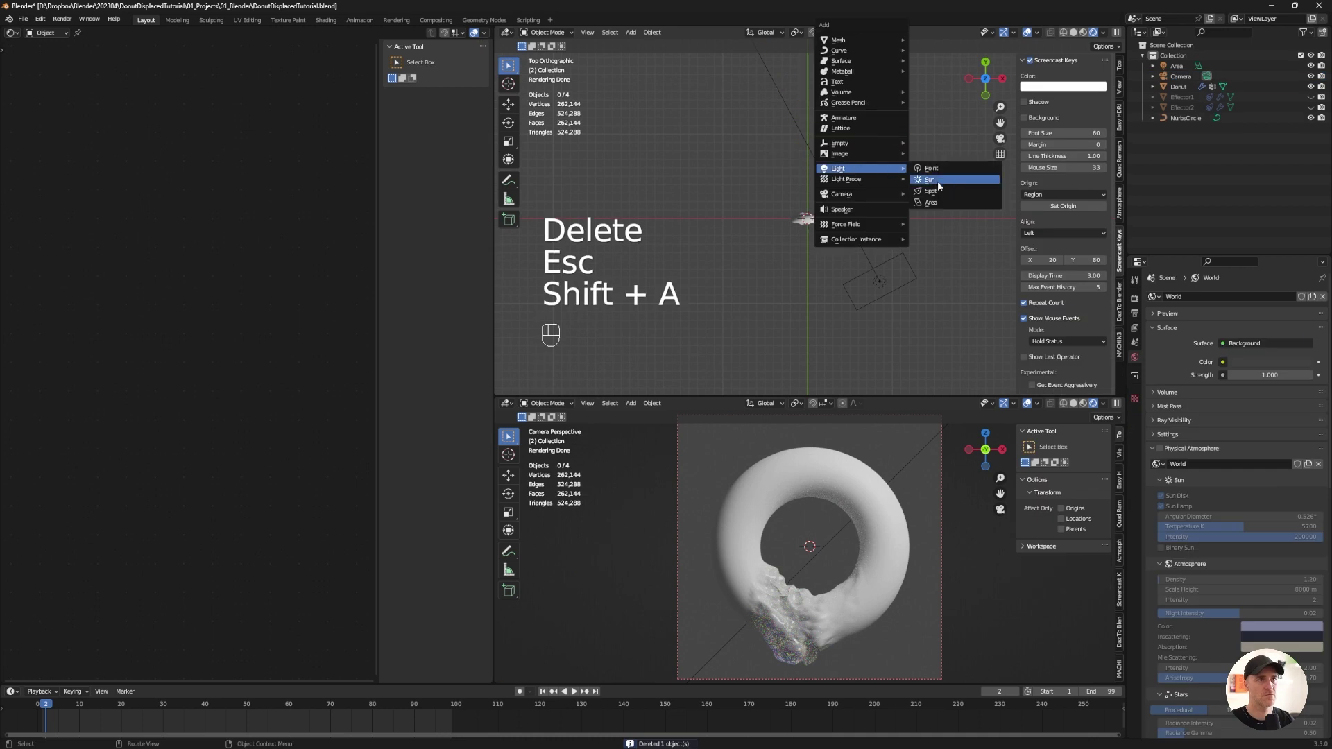
pyautogui.click(938, 202)
pyautogui.press('r')
pyautogui.press('g')
pyautogui.click(870, 180)
pyautogui.press('s')
# Set the rear area light's power to 5000 W
pyautogui.doubleClick(1265, 368)
pyautogui.write('1000')
pyautogui.doubleClick(1265, 368)
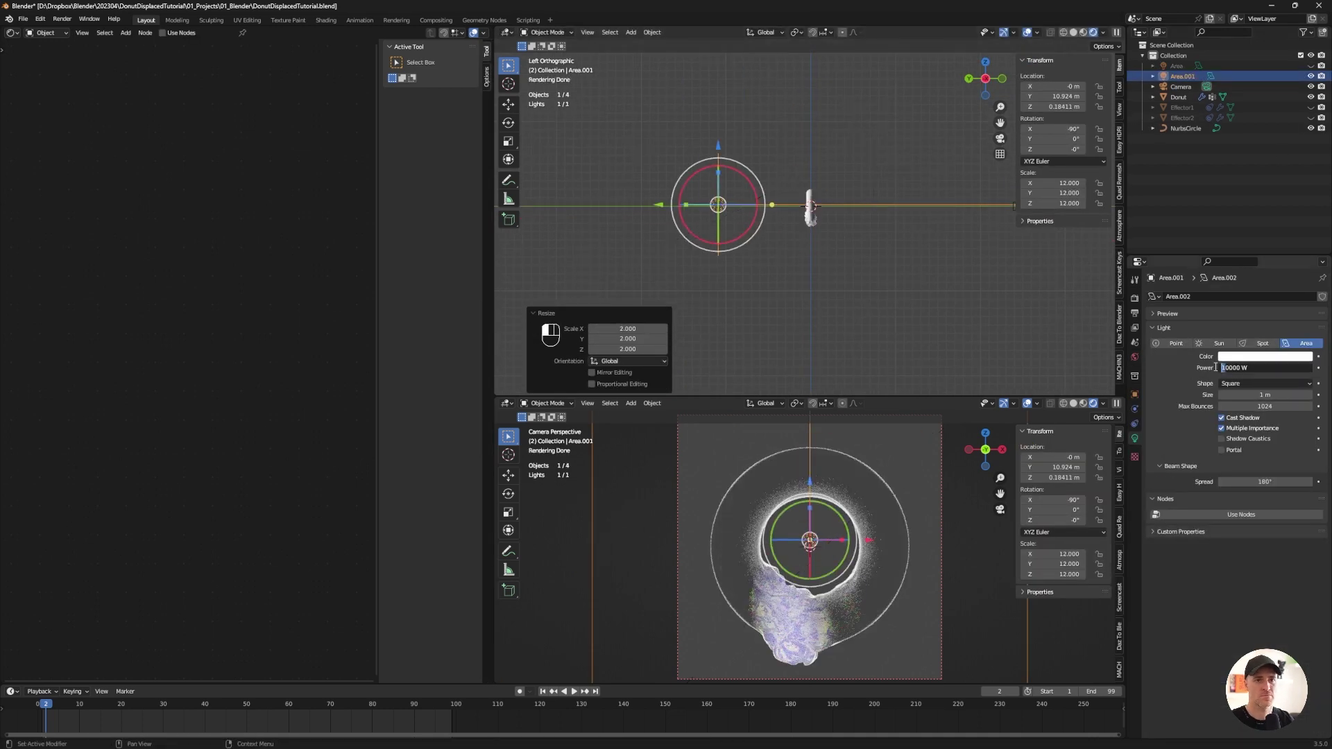
pyautogui.write('5000')
pyautogui.press('Return')
pyautogui.click(1221, 204)
# Align the rear area light with the donut's centre at Y 11 m and Z 0 m
pyautogui.keyDown('shift'); pyautogui.moveTo(818, 208); pyautogui.dragTo(780, 211, button='middle'); pyautogui.keyUp('shift')
pyautogui.click(679, 208)
pyautogui.doubleClick(1054, 96)
pyautogui.keyDown('ctrl'); pyautogui.moveTo(623, 210); pyautogui.dragTo(618, 210); pyautogui.keyUp('ctrl')
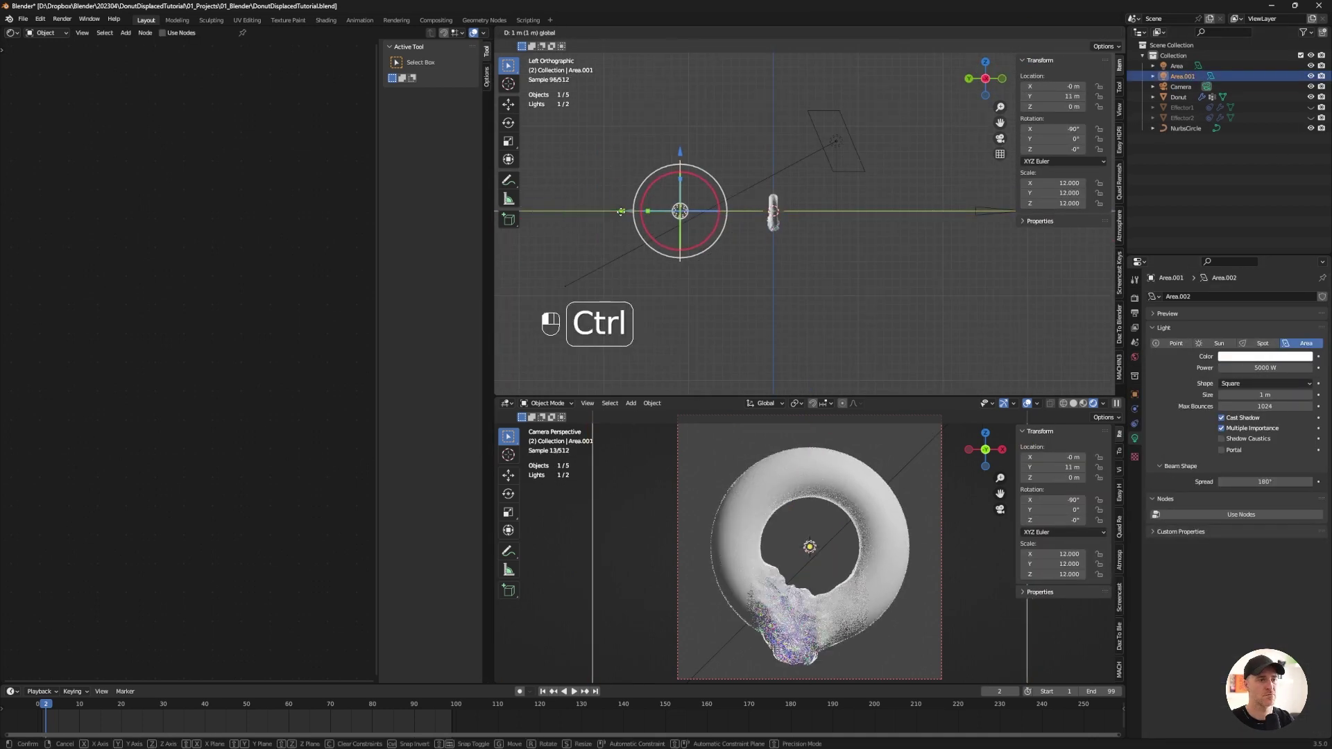
# Duplicate the front area light and move the copy to the opposite side of the donut
pyautogui.click(834, 136)
pyautogui.keyDown('alt'); pyautogui.moveTo(860, 139); pyautogui.dragTo(906, 155, button='middle'); pyautogui.keyUp('alt')
pyautogui.hotkey('shift', 'd')
pyautogui.click(791, 257)
pyautogui.press('g')
pyautogui.click(777, 243)
# Try rotating the duplicated light towards the donut, and reset its rotation to zero
pyautogui.keyDown('alt'); pyautogui.moveTo(791, 188); pyautogui.dragTo(822, 187, button='middle'); pyautogui.keyUp('alt')
pyautogui.press('r')
pyautogui.click(824, 197)
pyautogui.press('r')
pyautogui.press('r')
pyautogui.hotkey('alt', 'r')
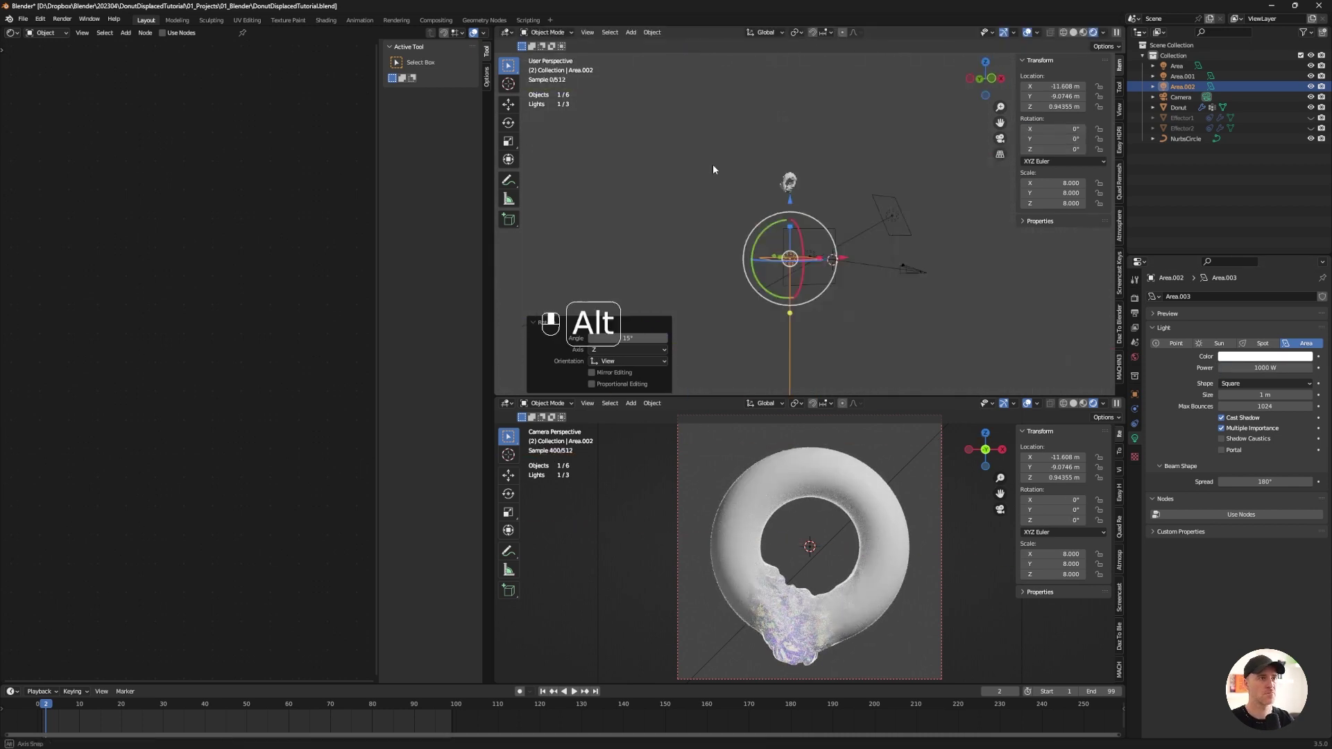
# Rotate the duplicated light to face the donut from the left and fine-tune its position
pyautogui.press('r')
pyautogui.keyDown('alt'); pyautogui.moveTo(756, 160); pyautogui.dragTo(764, 215, button='middle'); pyautogui.keyUp('alt')
pyautogui.press('r')
pyautogui.click(841, 251)
pyautogui.keyDown('alt'); pyautogui.moveTo(842, 257); pyautogui.dragTo(842, 201, button='middle'); pyautogui.keyUp('alt')
pyautogui.press('g')
pyautogui.click(848, 263)
# Hide and show the three area lights again to compare their effect on the donut
pyautogui.moveTo(1311, 87); pyautogui.dragTo(1311, 66)
pyautogui.moveTo(1310, 66); pyautogui.dragTo(1311, 86)
pyautogui.click(847, 184)
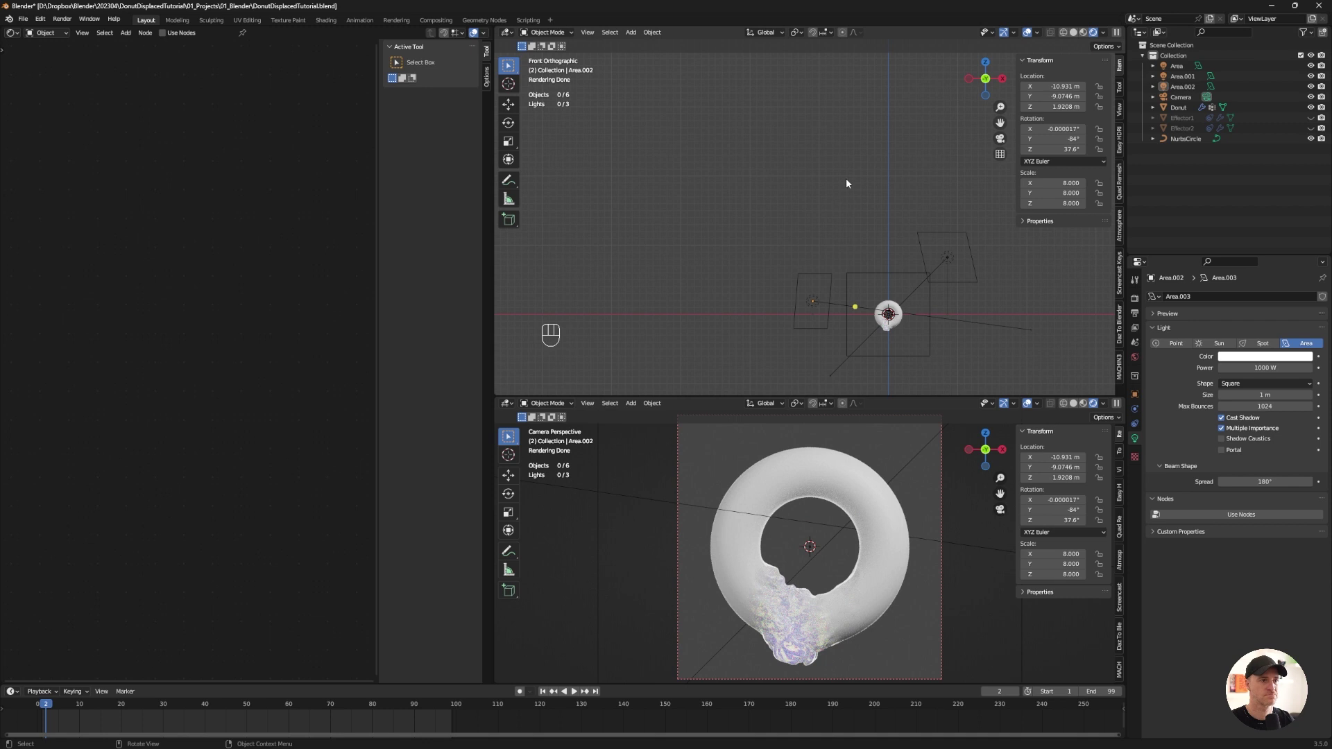
# Merge the split viewports into one camera view, hide its gizmos, overlays and sidebar, and select the donut
pyautogui.moveTo(1122, 393); pyautogui.dragTo(1103, 444)
pyautogui.click(1003, 141)
pyautogui.click(1003, 33)
pyautogui.click(1027, 33)
pyautogui.press('n')
pyautogui.keyDown('ctrl'); pyautogui.moveTo(916, 333); pyautogui.dragTo(923, 277, button='middle'); pyautogui.keyUp('ctrl')
pyautogui.click(916, 326)
# Enable a transparent film background in the Cycles render settings
pyautogui.click(1135, 298)
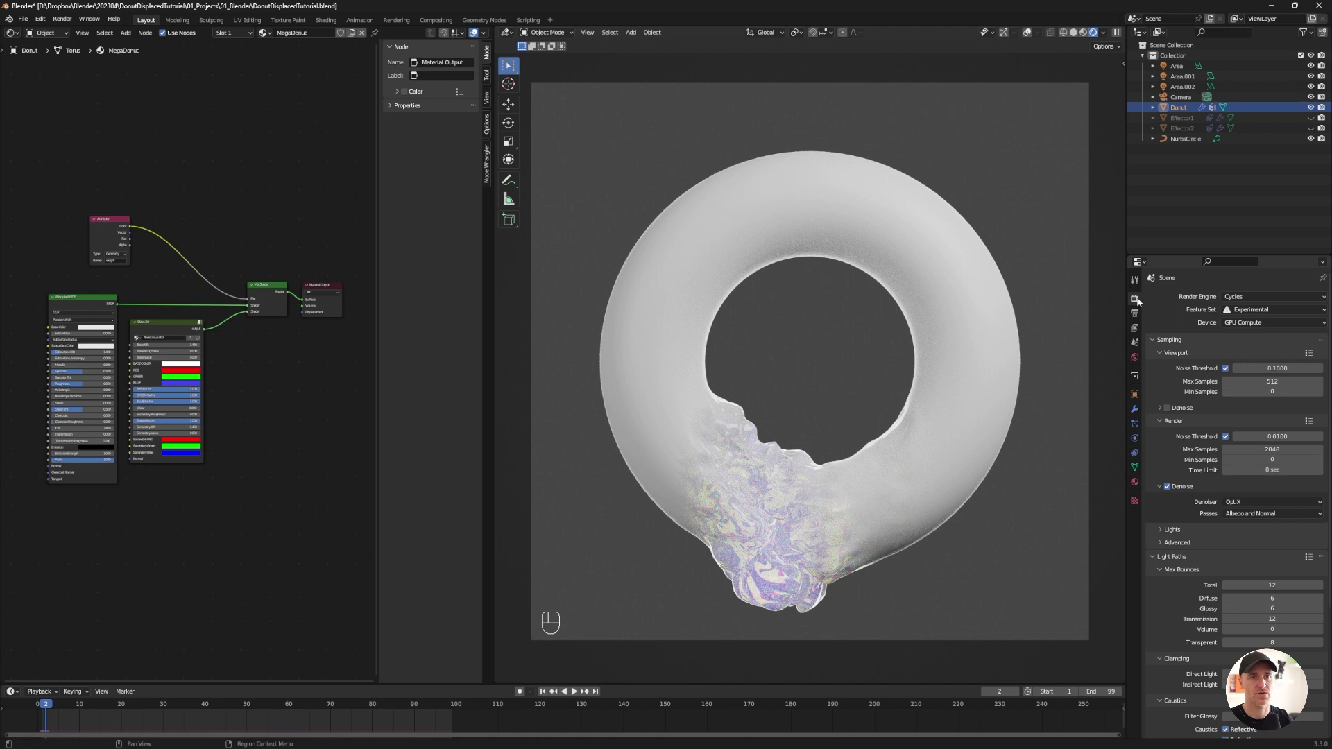
pyautogui.scroll(-6, 1164, 459)
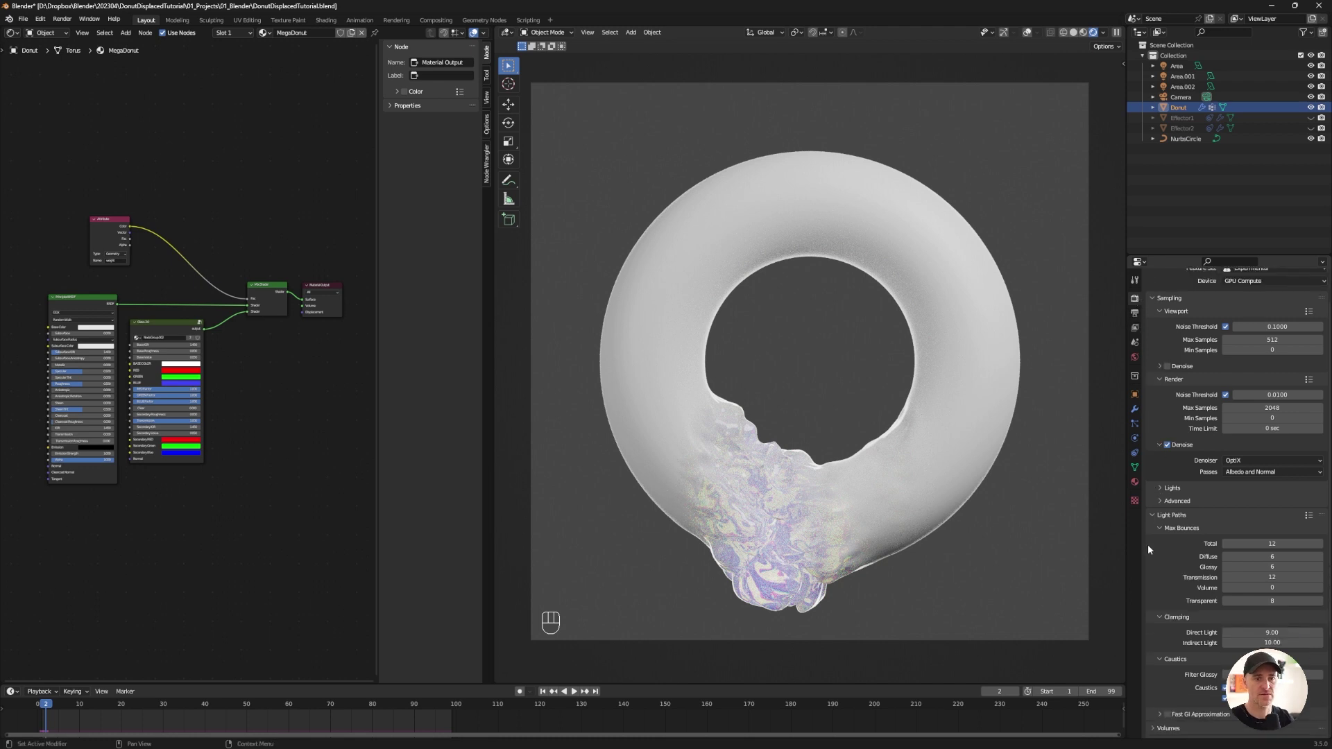
pyautogui.click(1153, 661)
pyautogui.scroll(-2, 1158, 670)
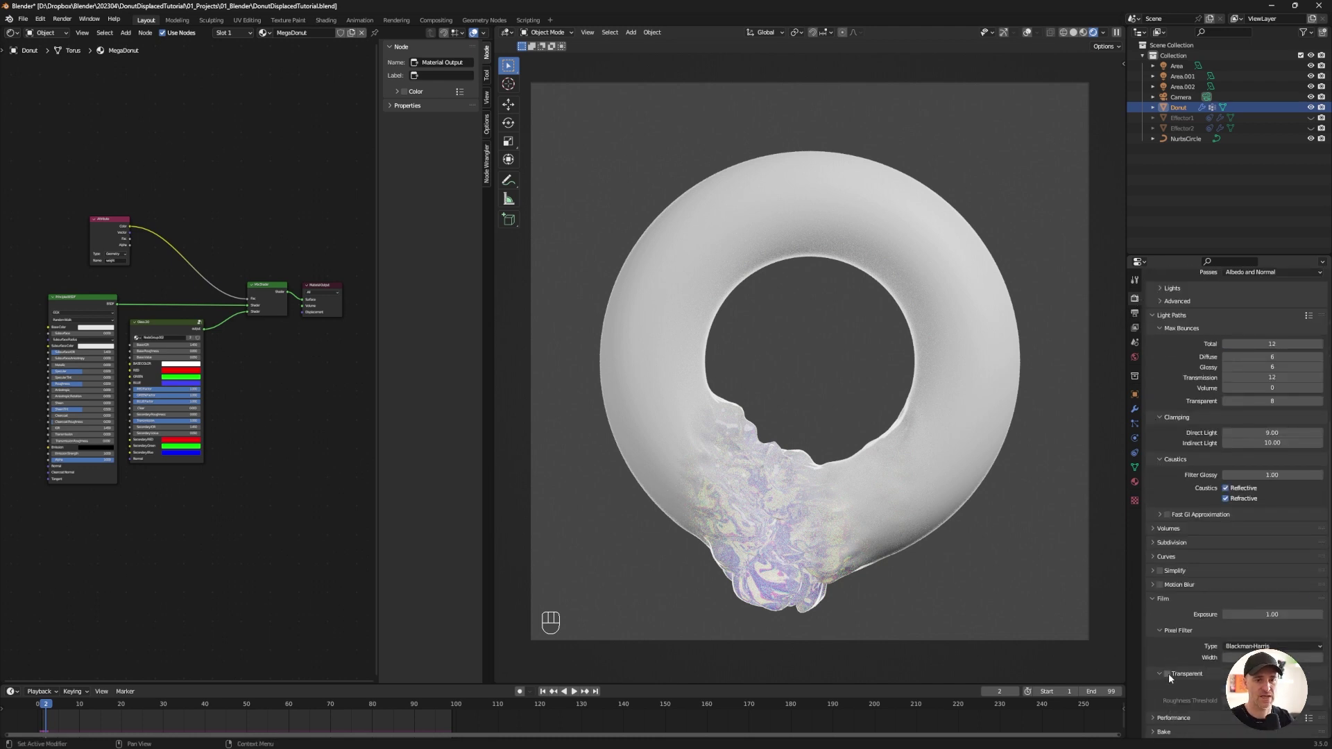
pyautogui.click(1166, 673)
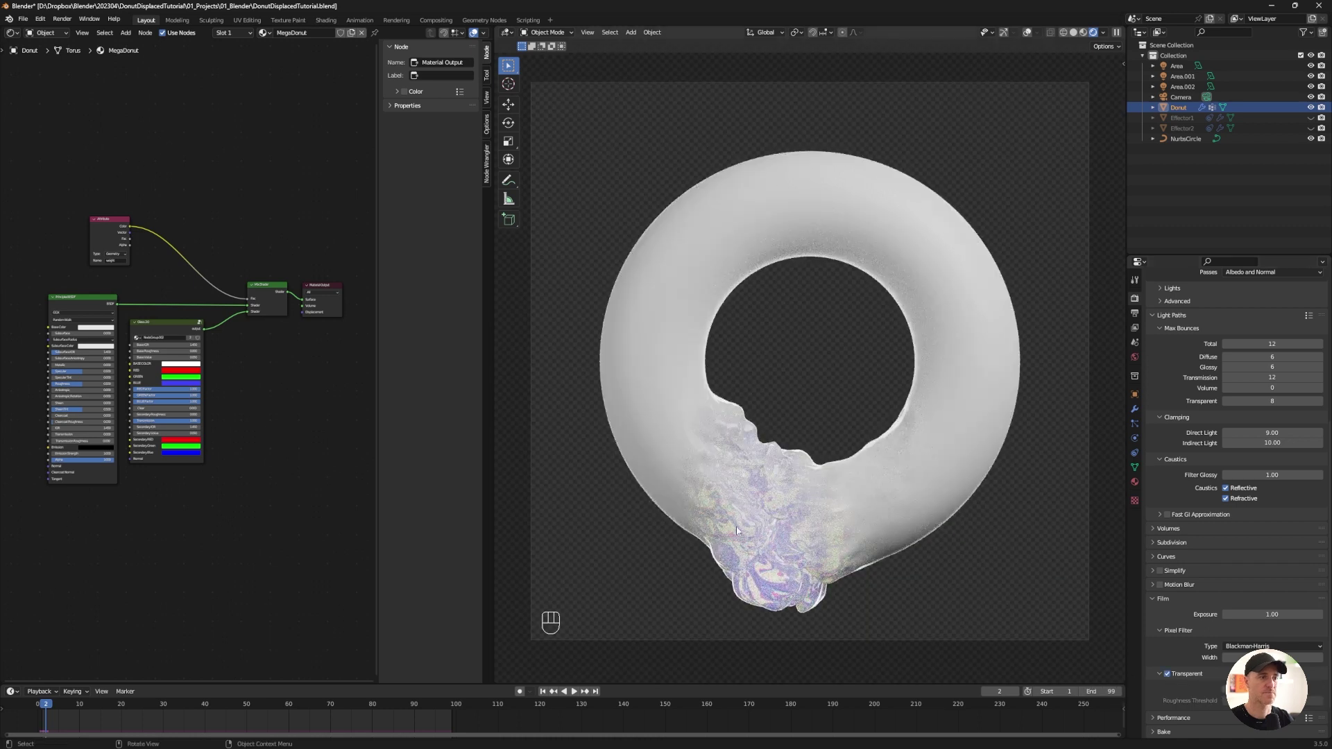
pyautogui.moveTo(278, 439); pyautogui.dragTo(360, 432, button='middle')
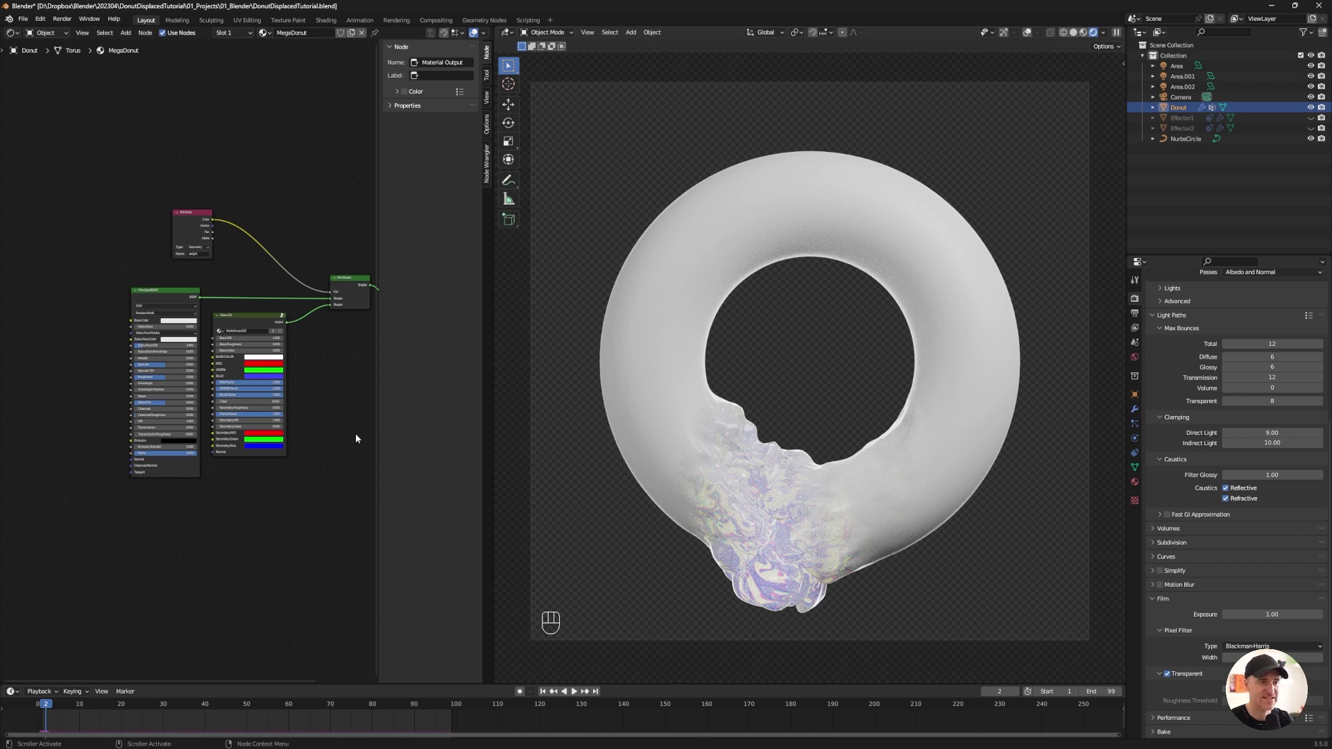
# Add a Bump node and connect its Normal output to the Principled BSDF's Normal input
pyautogui.moveTo(154, 544); pyautogui.dragTo(214, 530, button='middle')
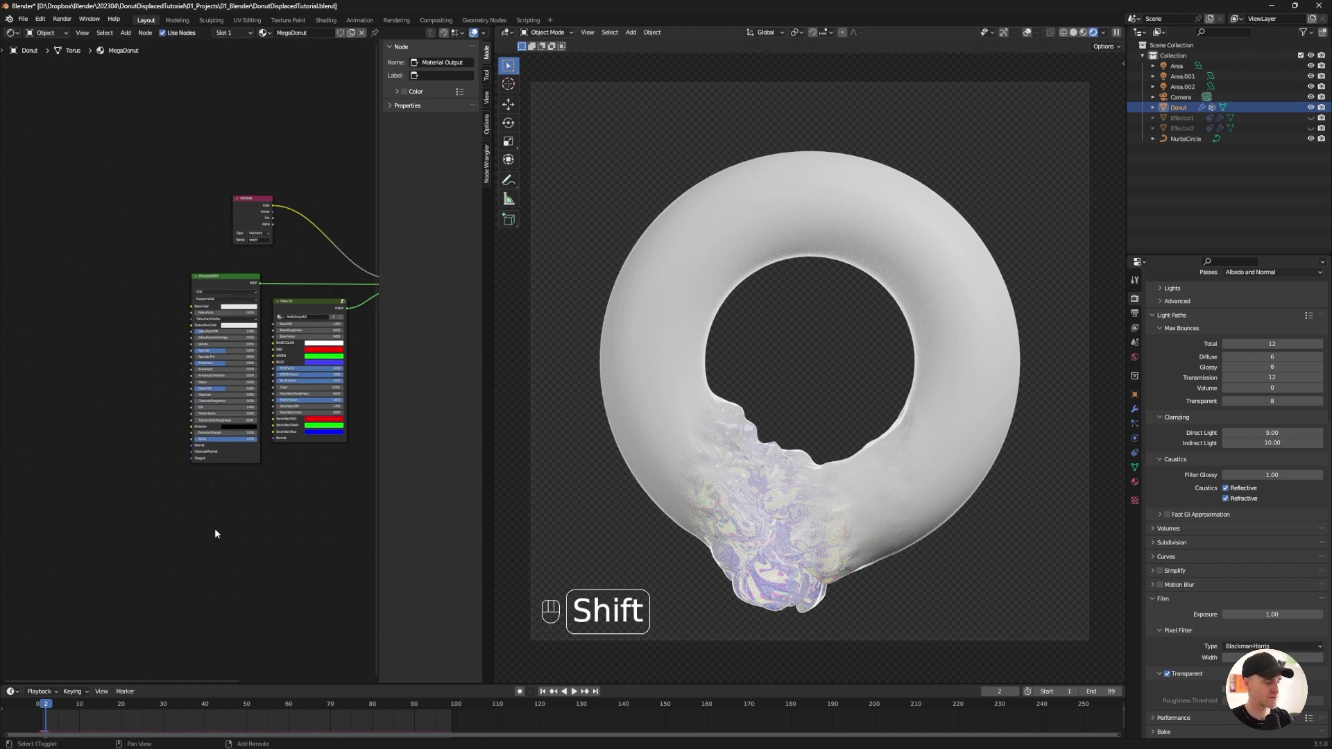
pyautogui.hotkey('shift', 'a')
pyautogui.write('bump')
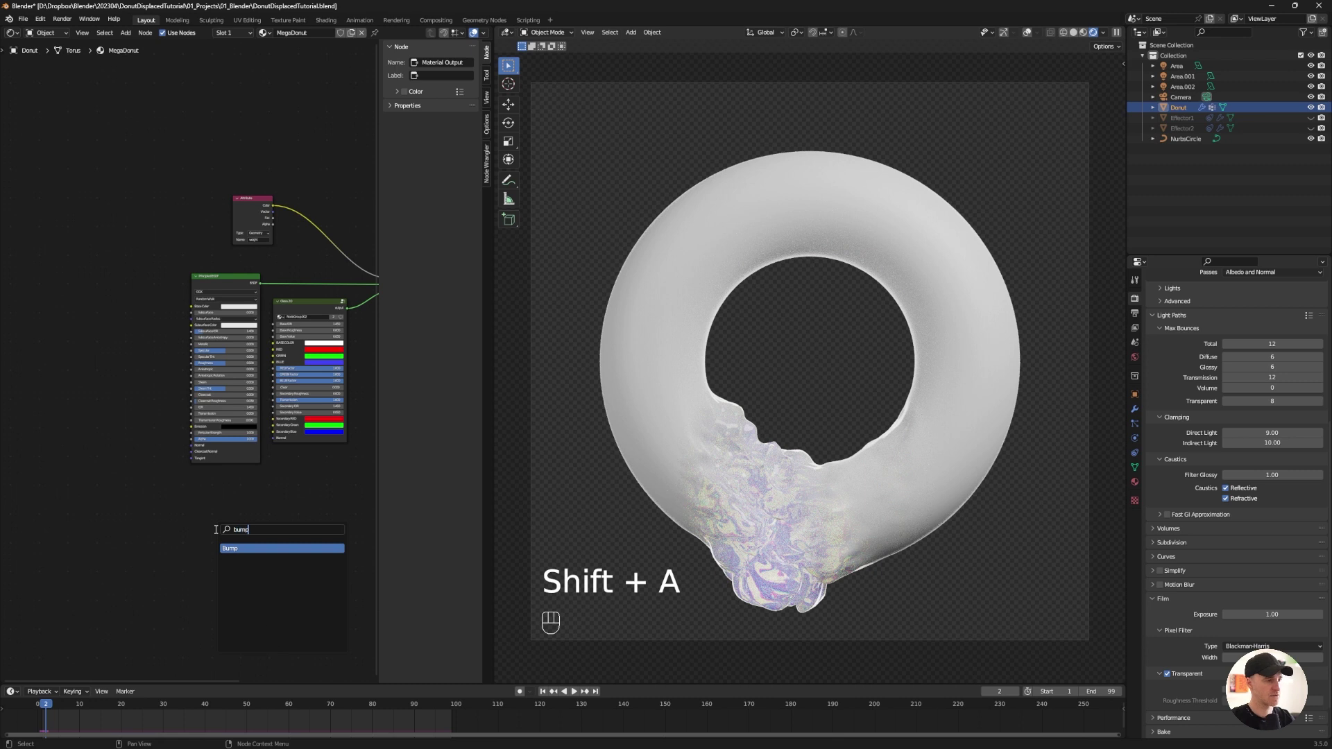
pyautogui.press('Return')
pyautogui.click(136, 414)
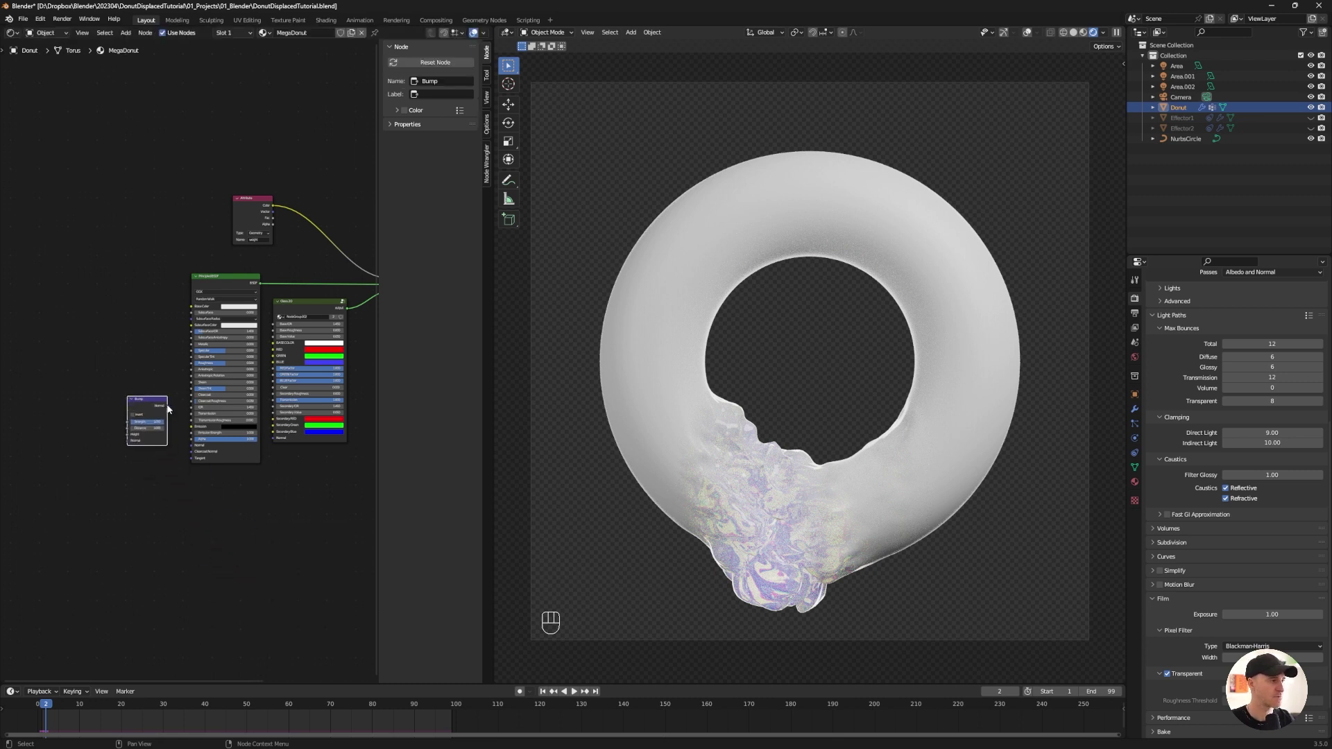
pyautogui.moveTo(167, 407); pyautogui.dragTo(192, 444)
# Add a Brick Texture node and connect its Color output to the Bump node's Height
pyautogui.moveTo(211, 534); pyautogui.dragTo(251, 539, button='middle')
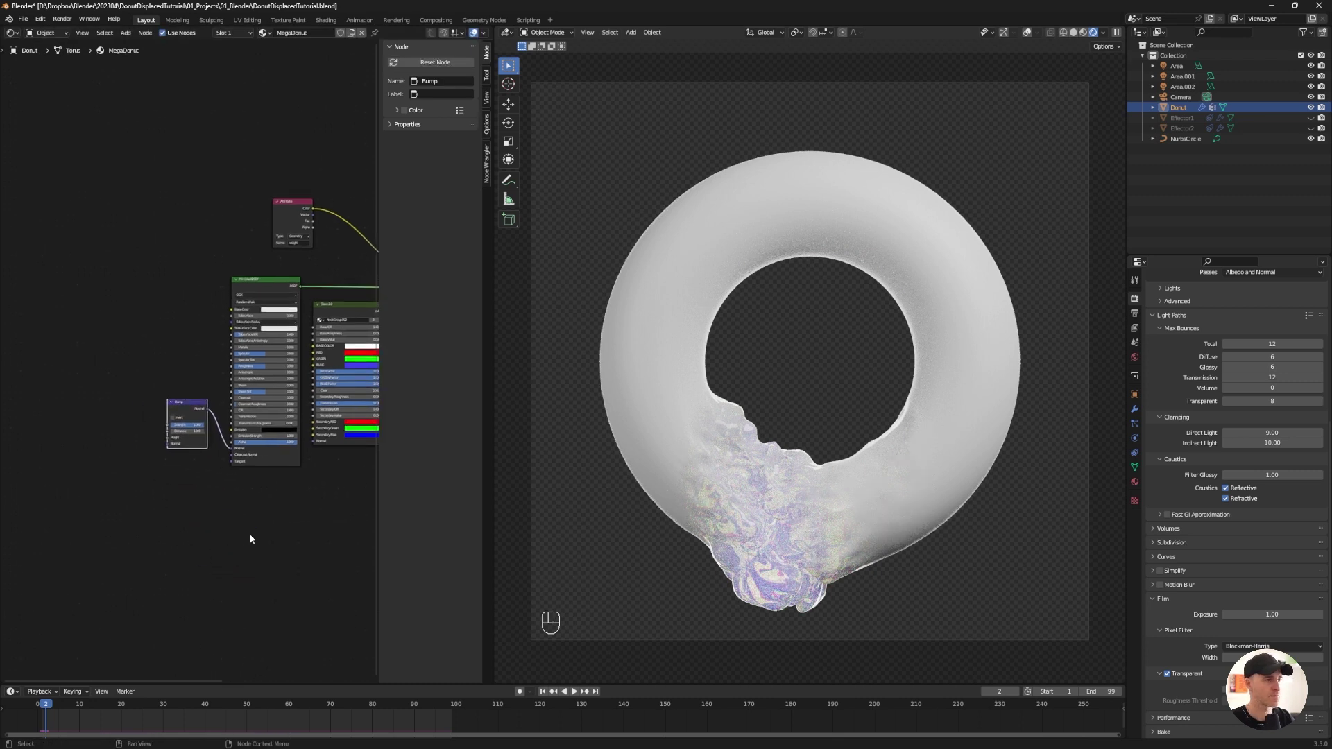
pyautogui.hotkey('shift', 'a')
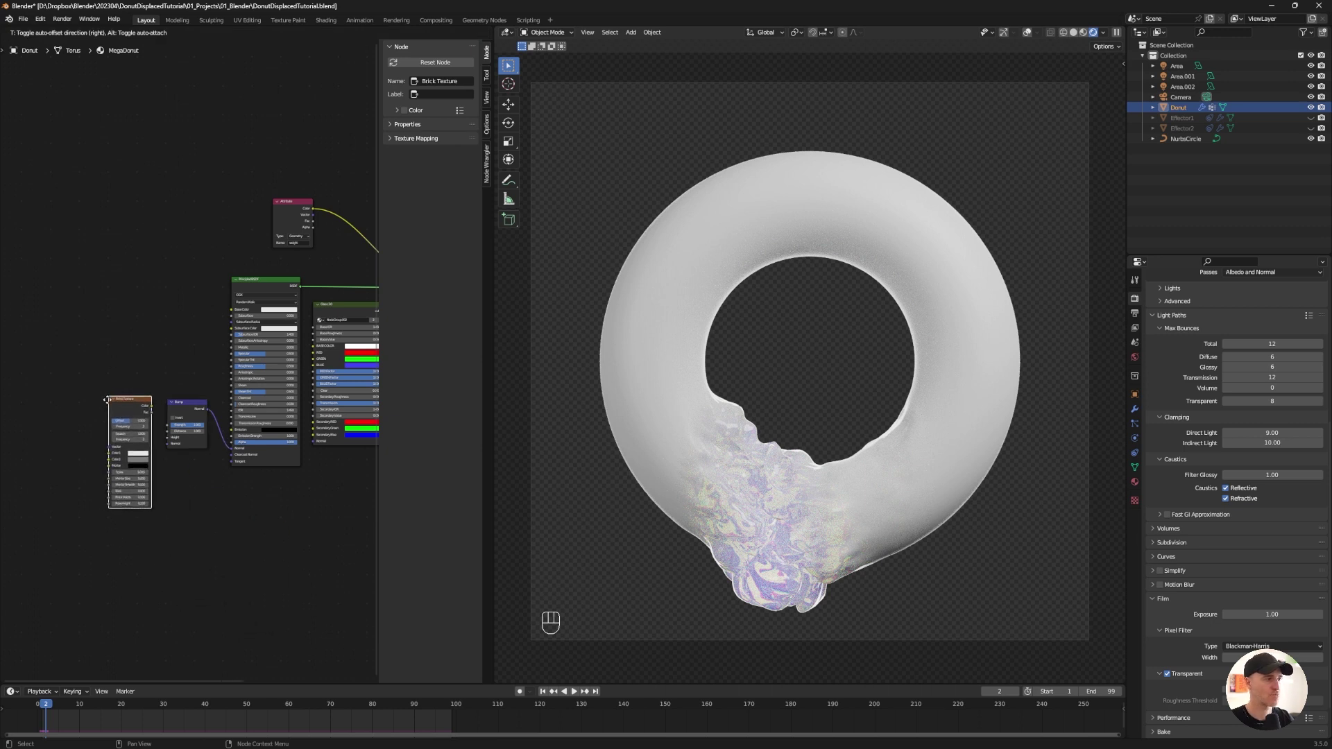
pyautogui.click(114, 409)
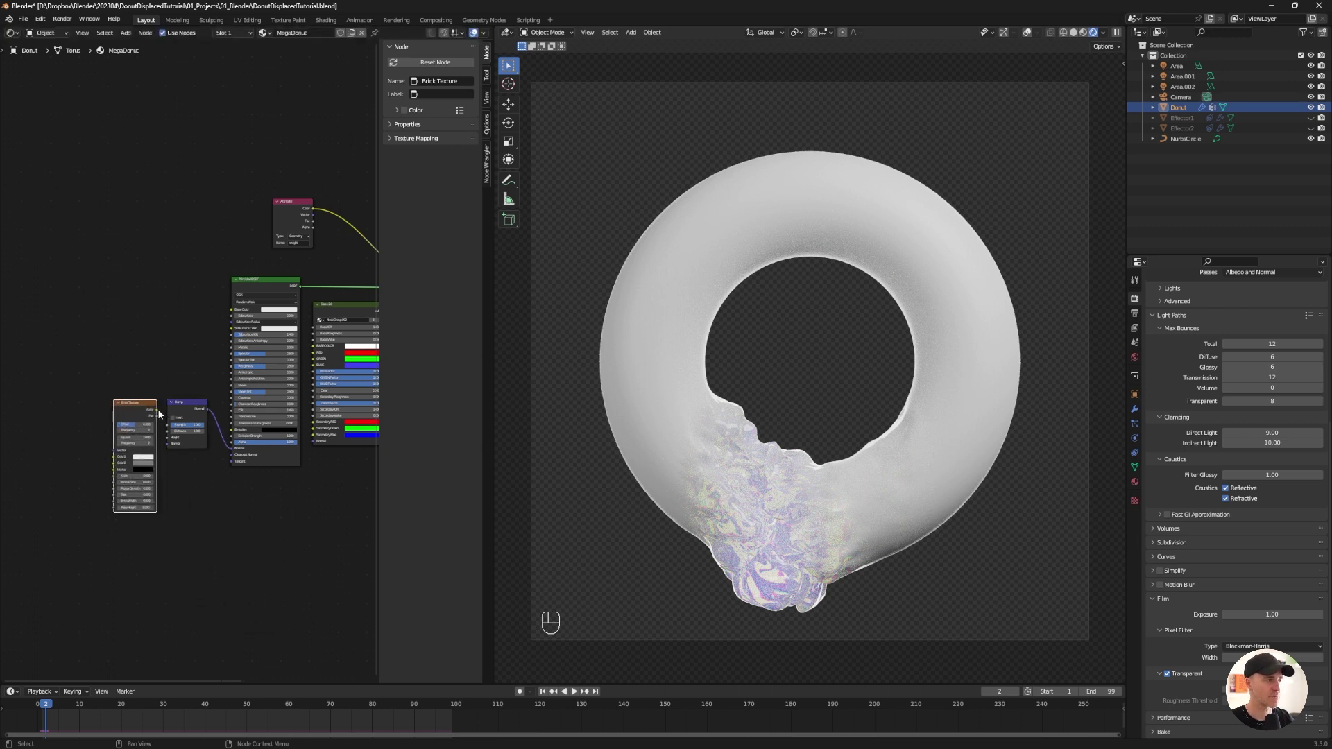
pyautogui.moveTo(157, 410); pyautogui.dragTo(169, 438)
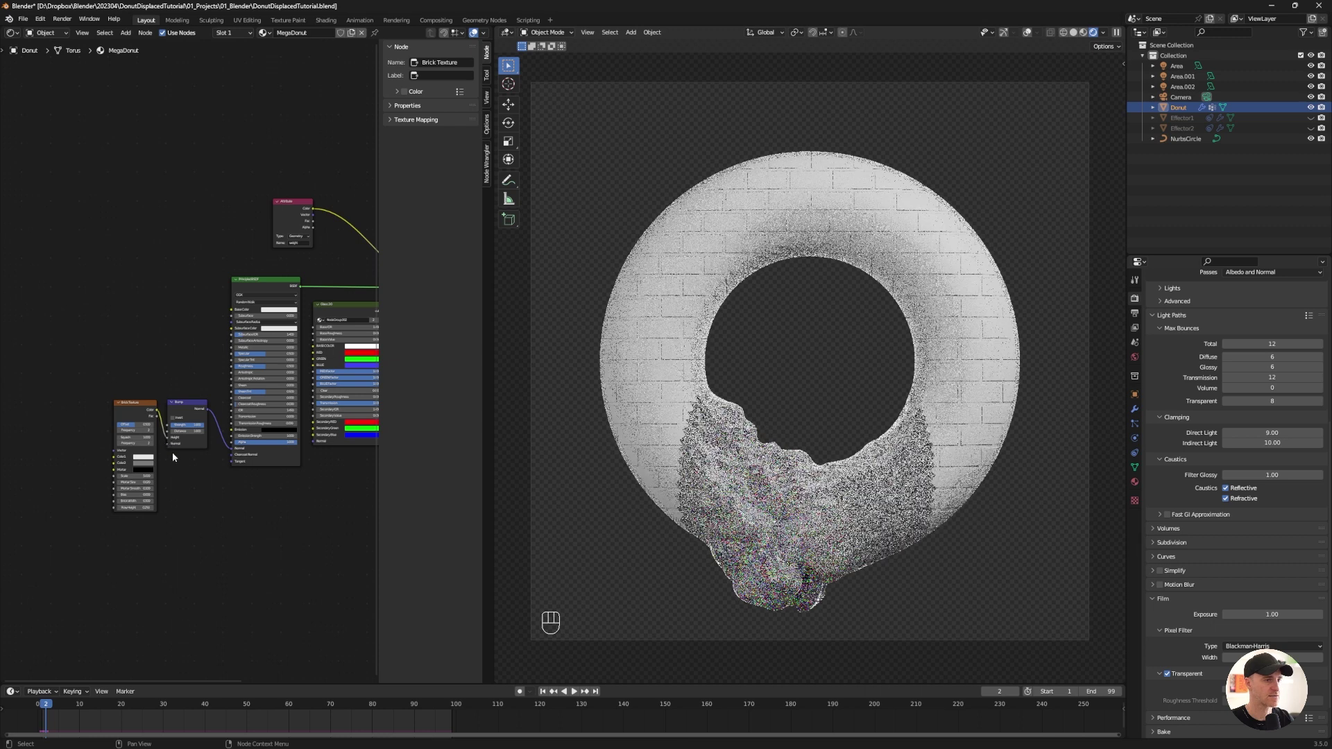
# Give the Brick Texture a Mapping node and a Texture Coordinate node driven by UV
pyautogui.moveTo(207, 522); pyautogui.dragTo(244, 518, button='middle')
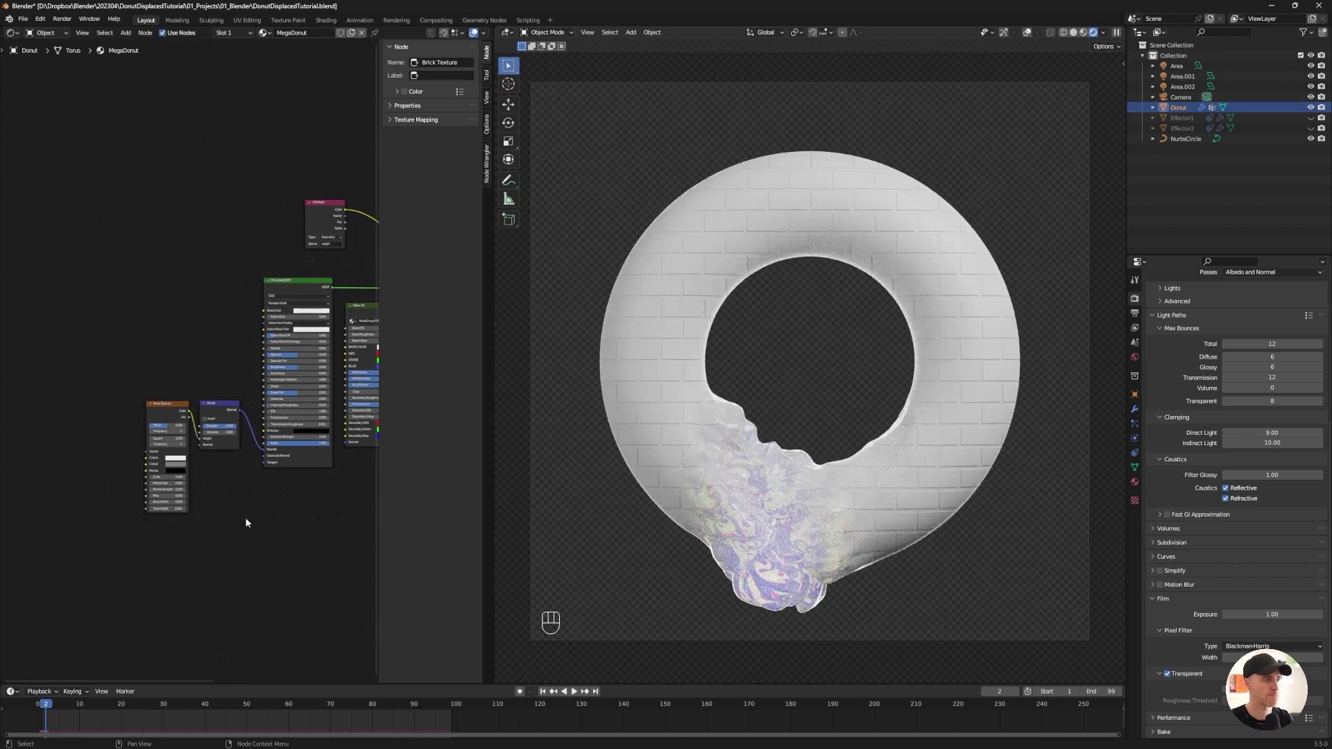
pyautogui.click(161, 408)
pyautogui.hotkey('ctrl', 't')
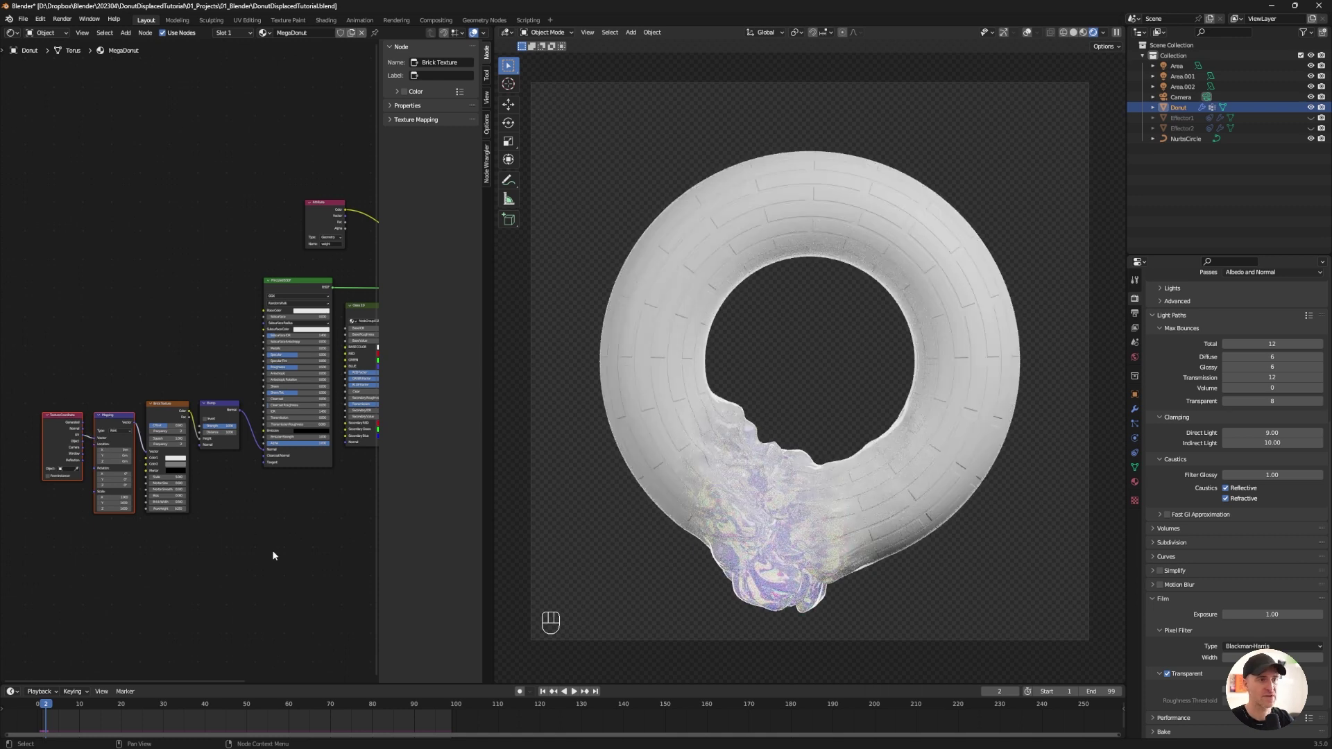
# Save the file and brighten the Brick Texture's Color2 to white
pyautogui.hotkey('ctrl', 's')
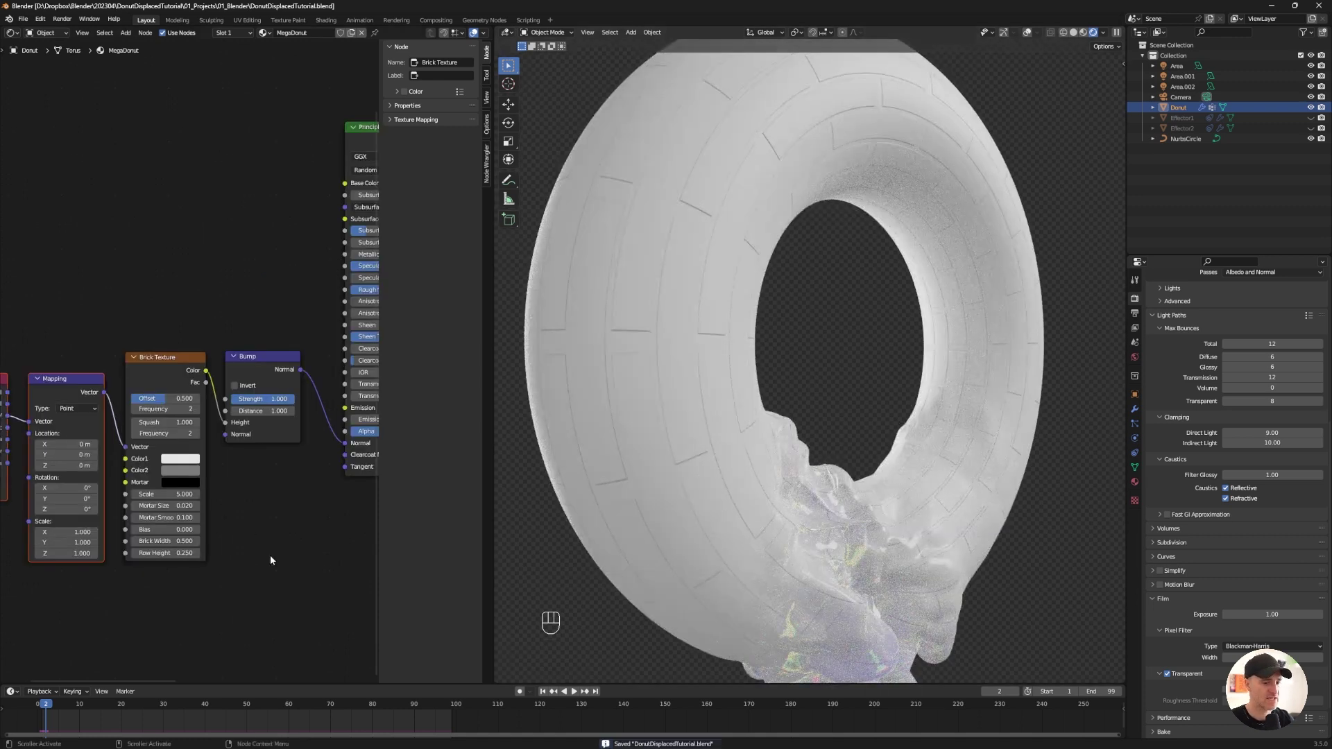
pyautogui.click(180, 471)
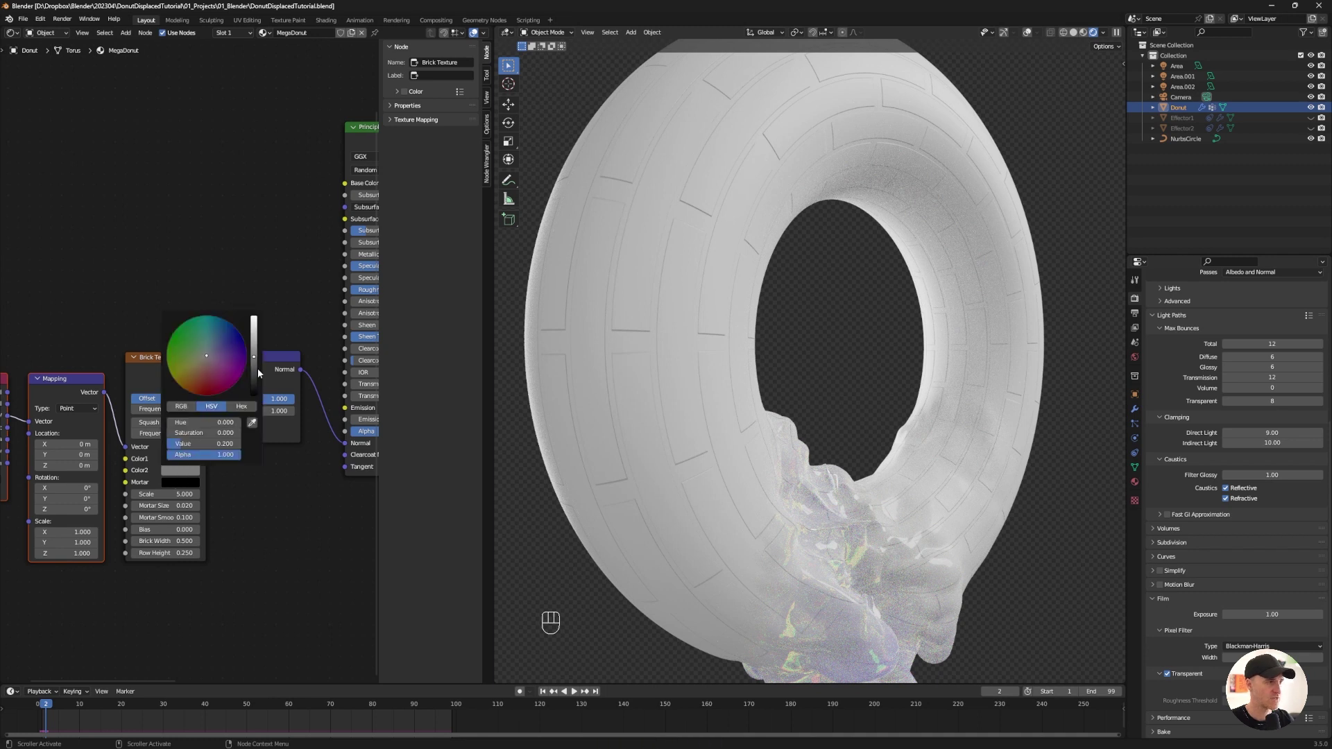
pyautogui.moveTo(257, 368); pyautogui.dragTo(257, 321)
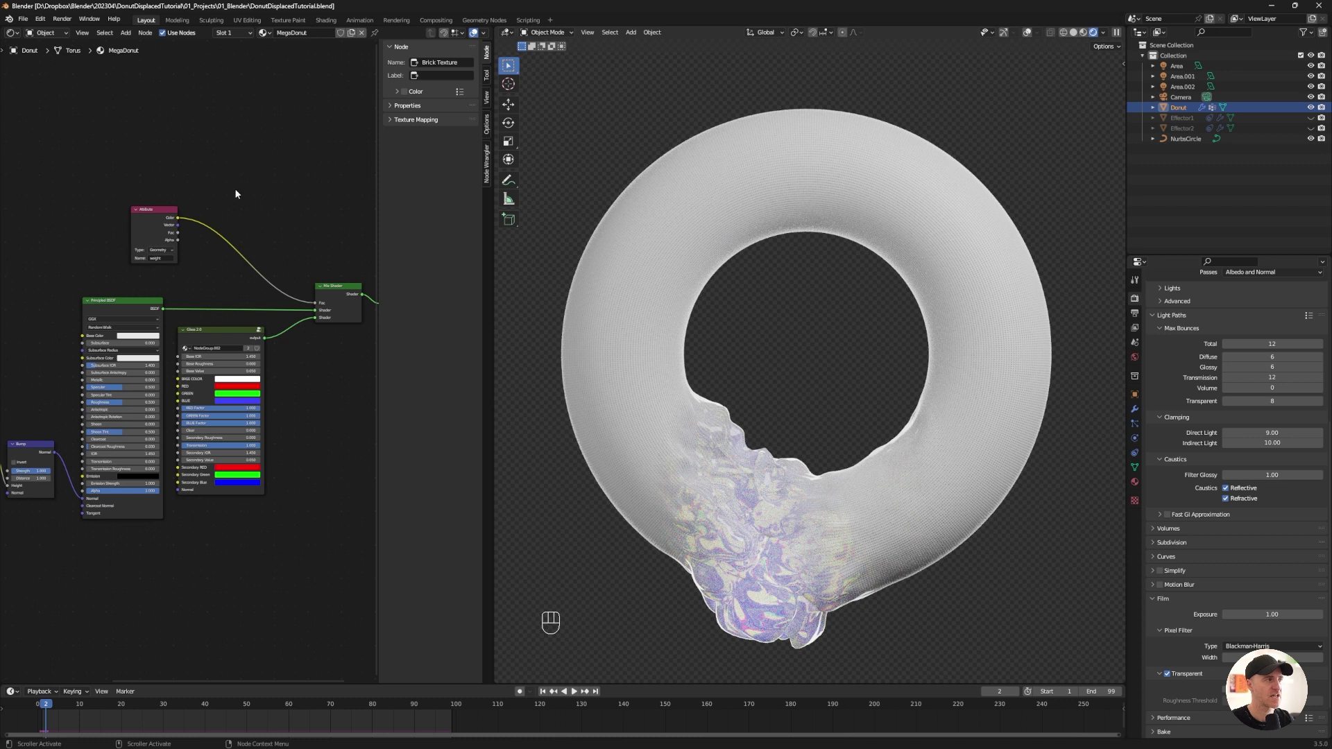
# Preview the weight Attribute node's output directly on the donut
pyautogui.keyDown('ctrl'); pyautogui.keyDown('shift'); pyautogui.click(189, 218); pyautogui.keyUp('shift'); pyautogui.keyUp('ctrl')
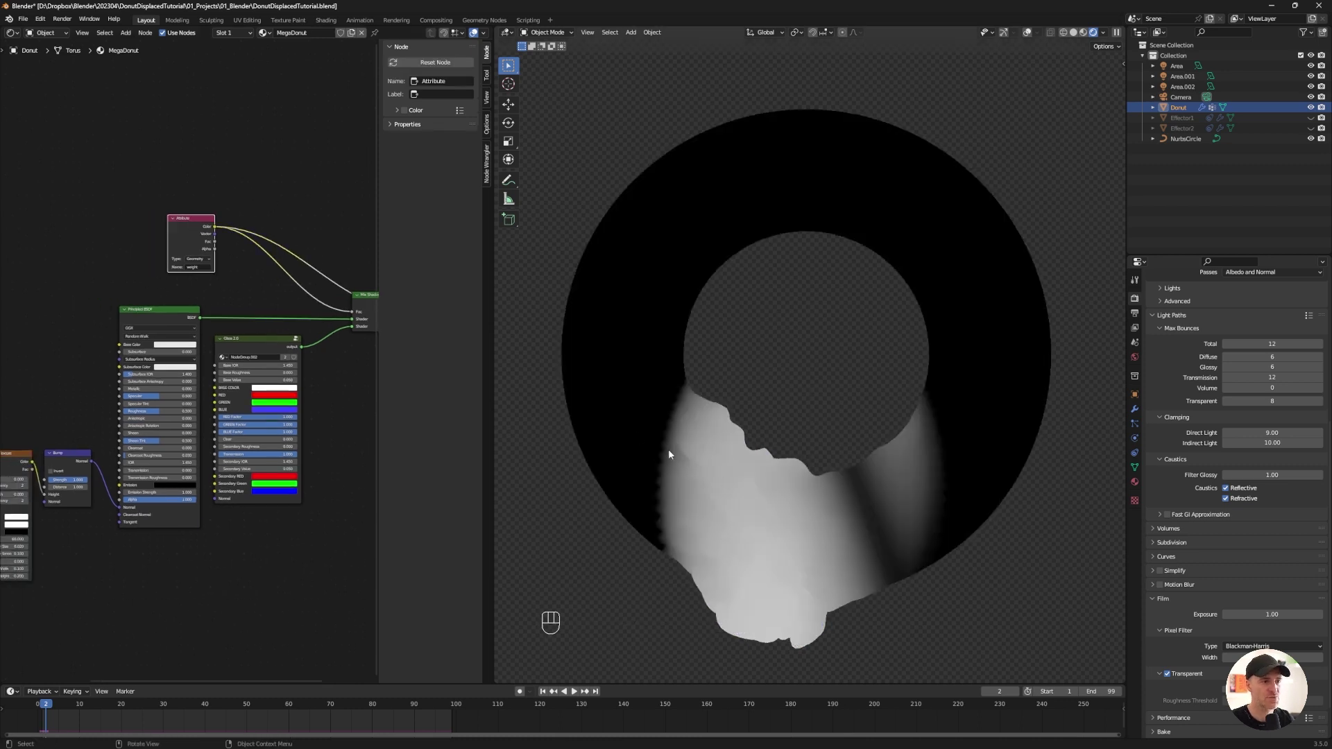
pyautogui.moveTo(280, 216); pyautogui.dragTo(209, 219, button='middle')
pyautogui.hotkey('shift', 'a')
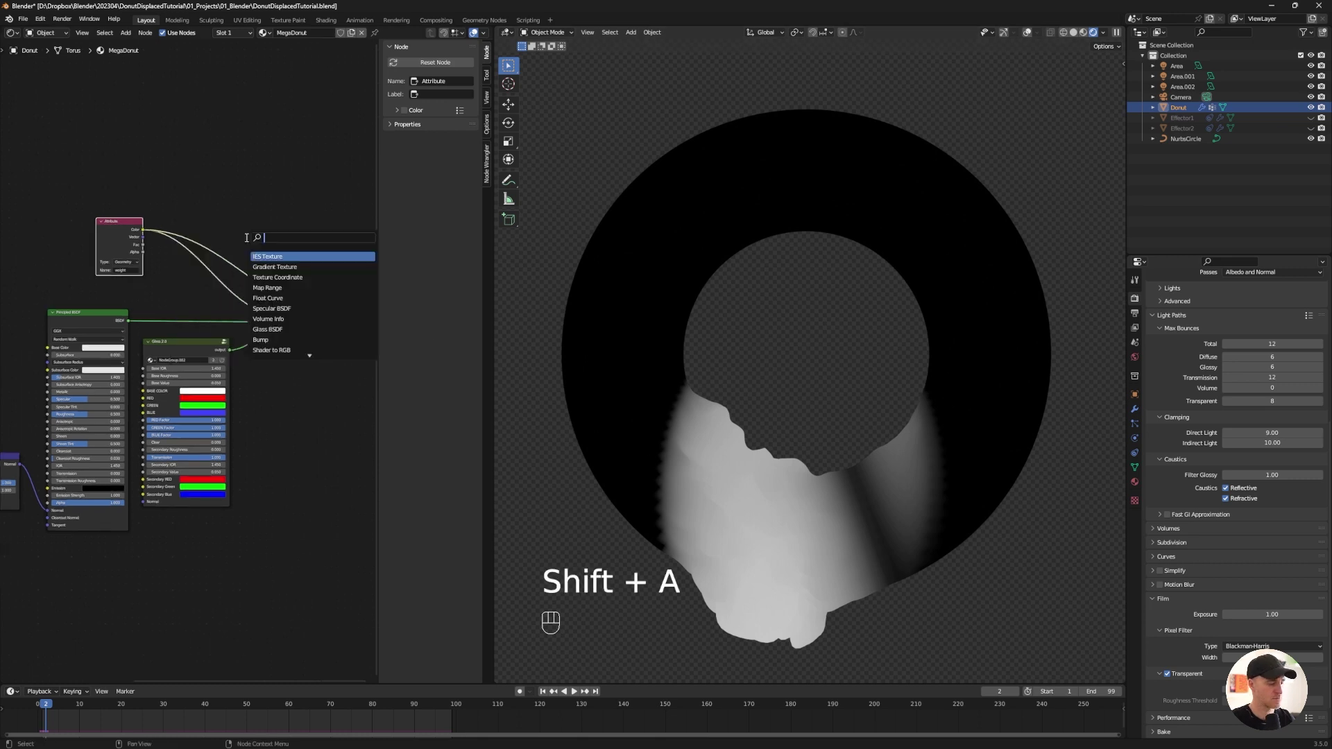
pyautogui.write('huge')
pyautogui.press('Return')
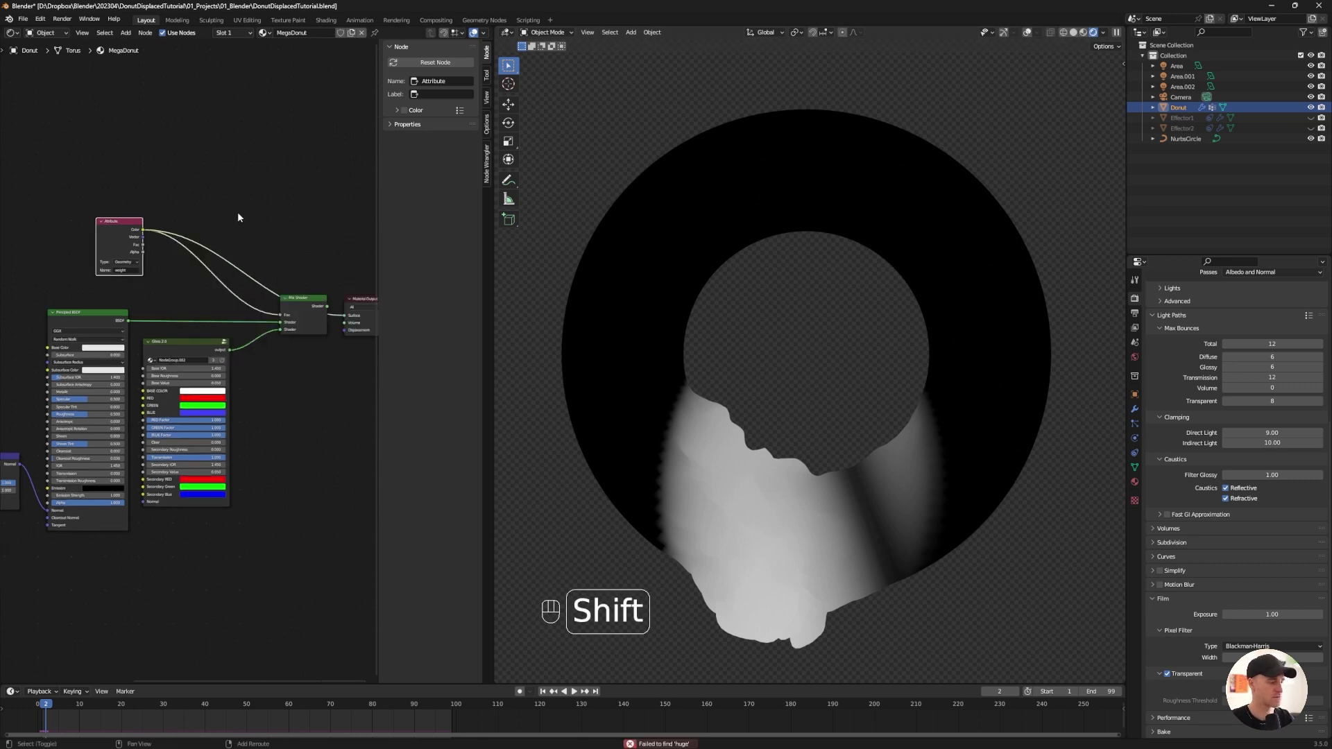
# Insert a Hue Saturation Value node between the weight Attribute and the Mix Shader factor
pyautogui.hotkey('shift', 'a')
pyautogui.write('hue')
pyautogui.press('Return')
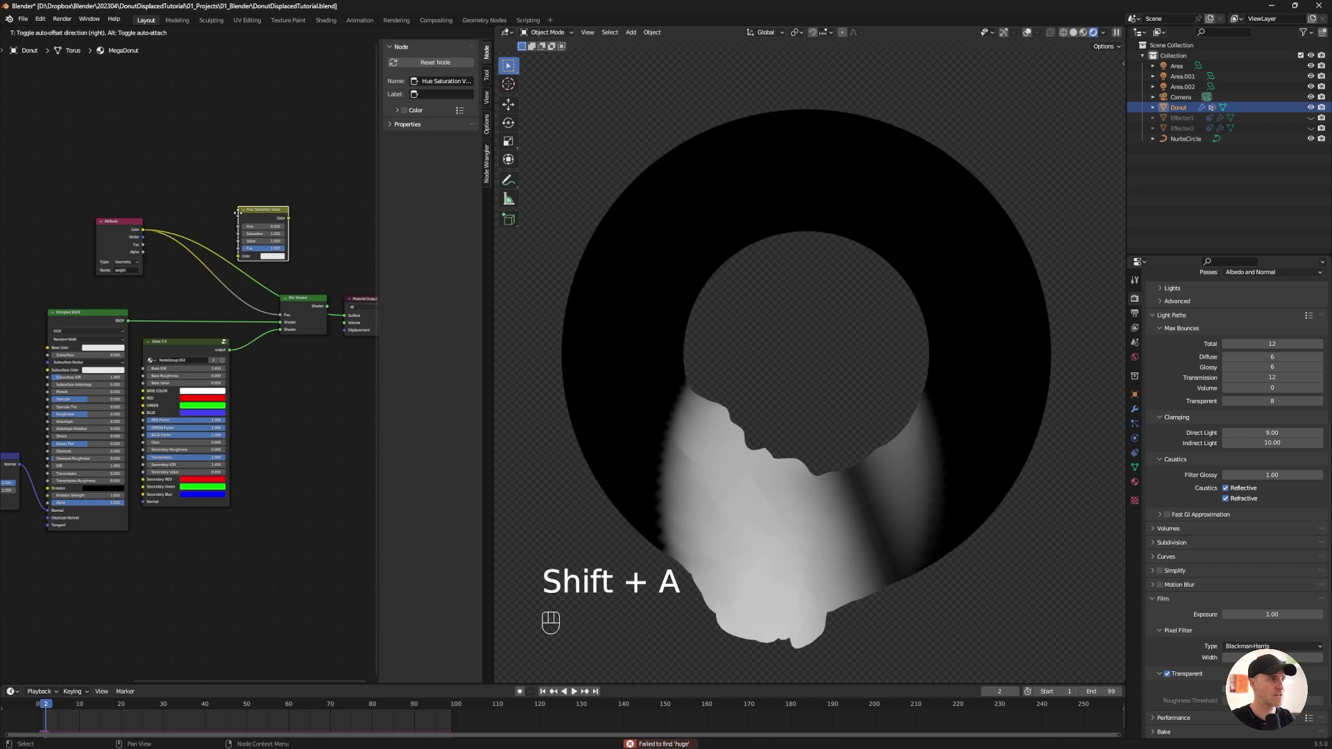
pyautogui.click(175, 227)
# Set the Hue Saturation Value node's Value to 2.000, switch the preview back to the Mix Shader and save the file
pyautogui.scroll(5, 225, 229)
pyautogui.click(234, 209)
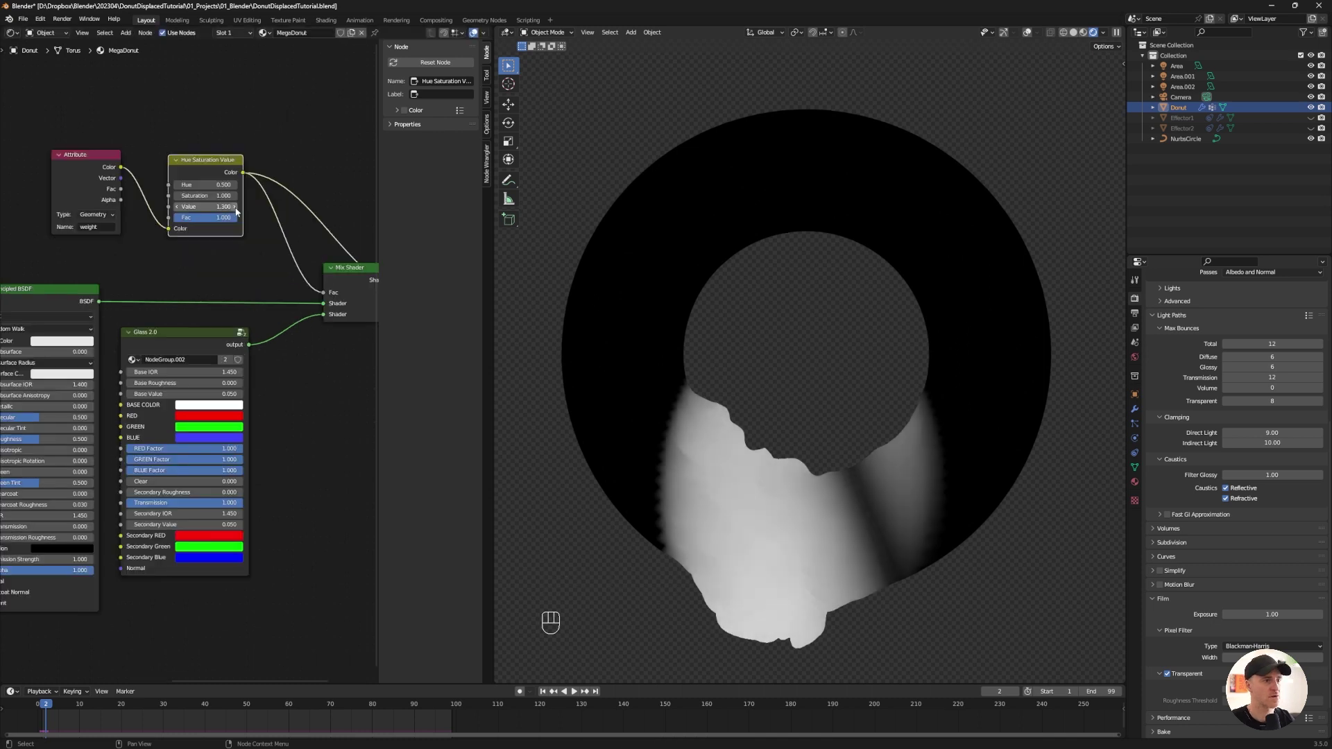
pyautogui.click(236, 208)
pyautogui.click(235, 207)
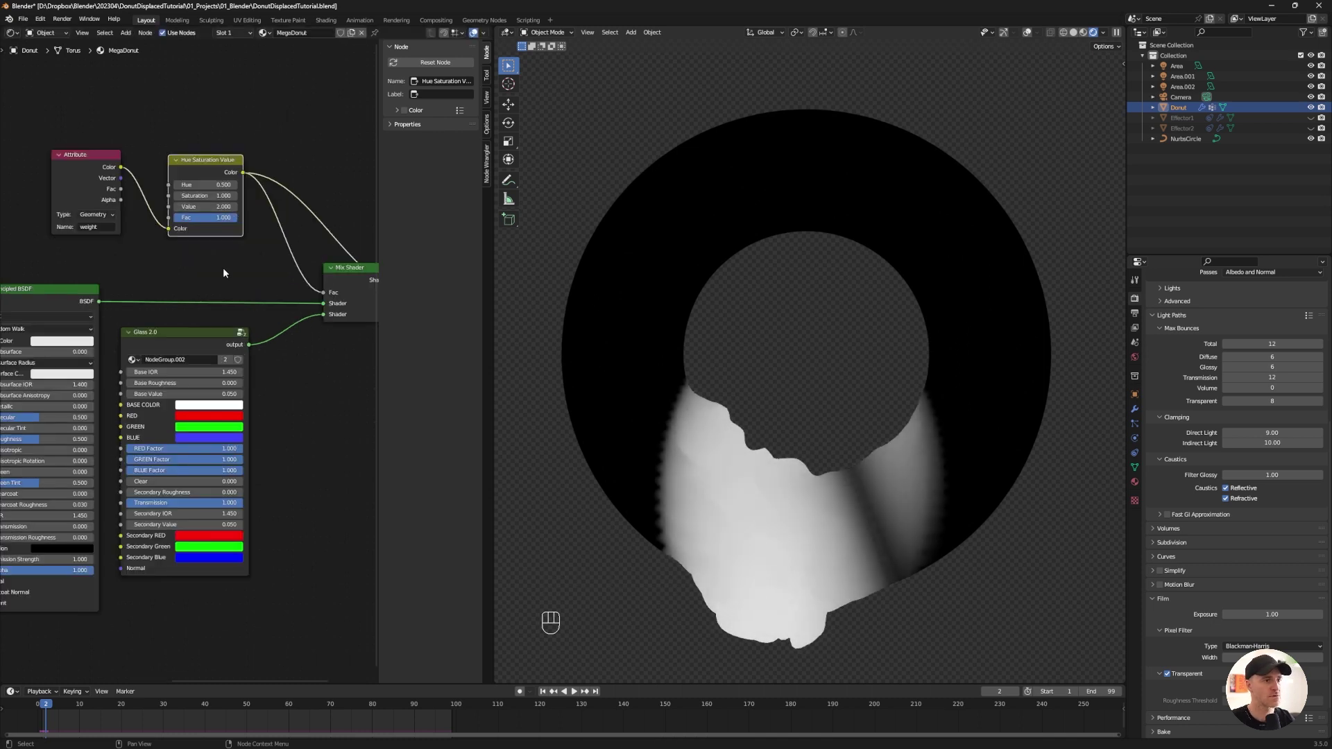
pyautogui.moveTo(302, 242); pyautogui.dragTo(154, 247, button='middle')
pyautogui.moveTo(188, 567); pyautogui.dragTo(282, 574, button='middle')
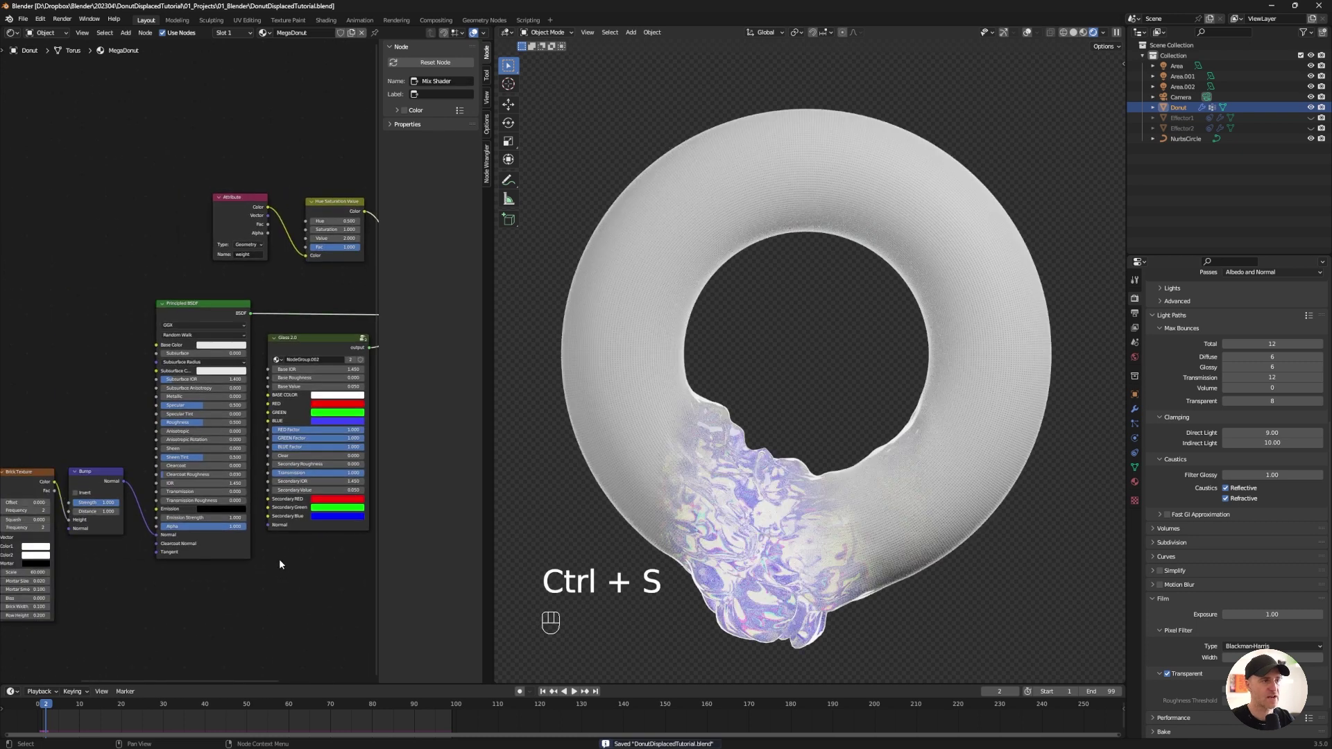
# Add a ColorRamp node and connect its Color output to the Principled BSDF's Base Color
pyautogui.moveTo(99, 331); pyautogui.dragTo(200, 326, button='middle')
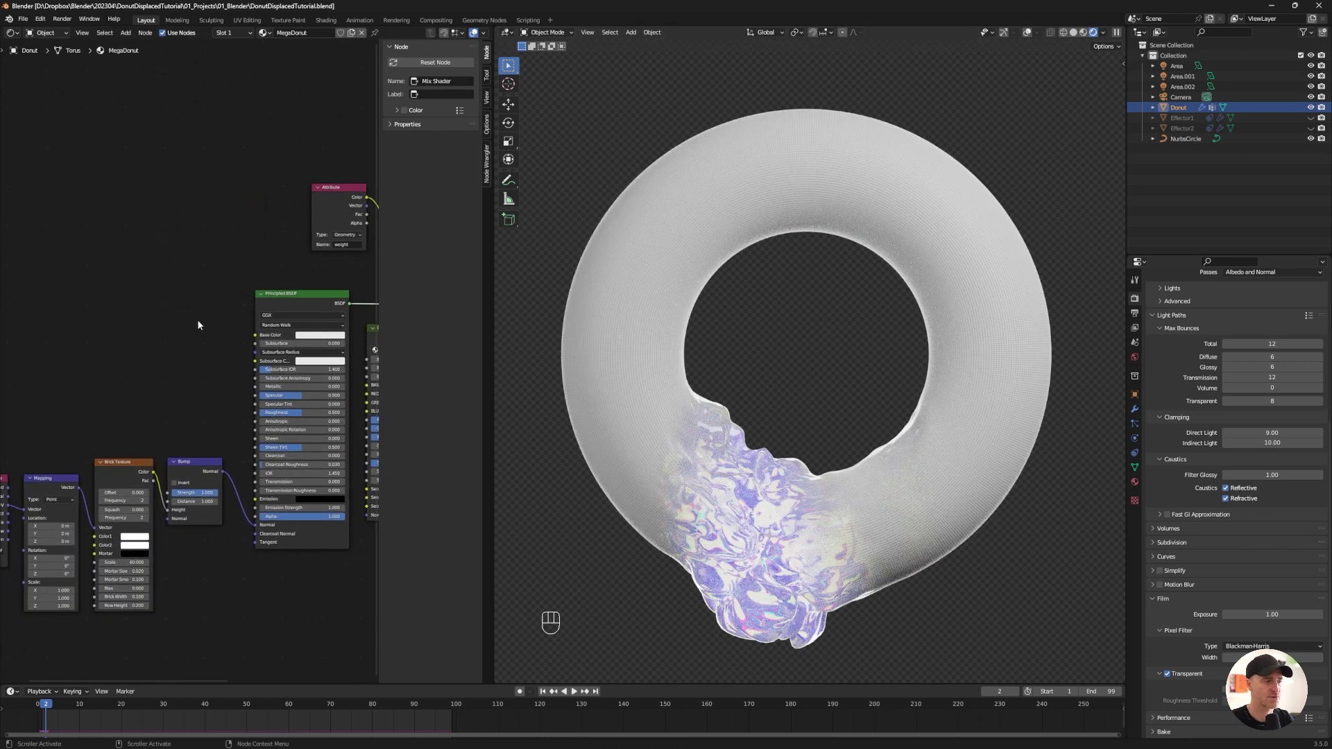
pyautogui.hotkey('shift', 'a')
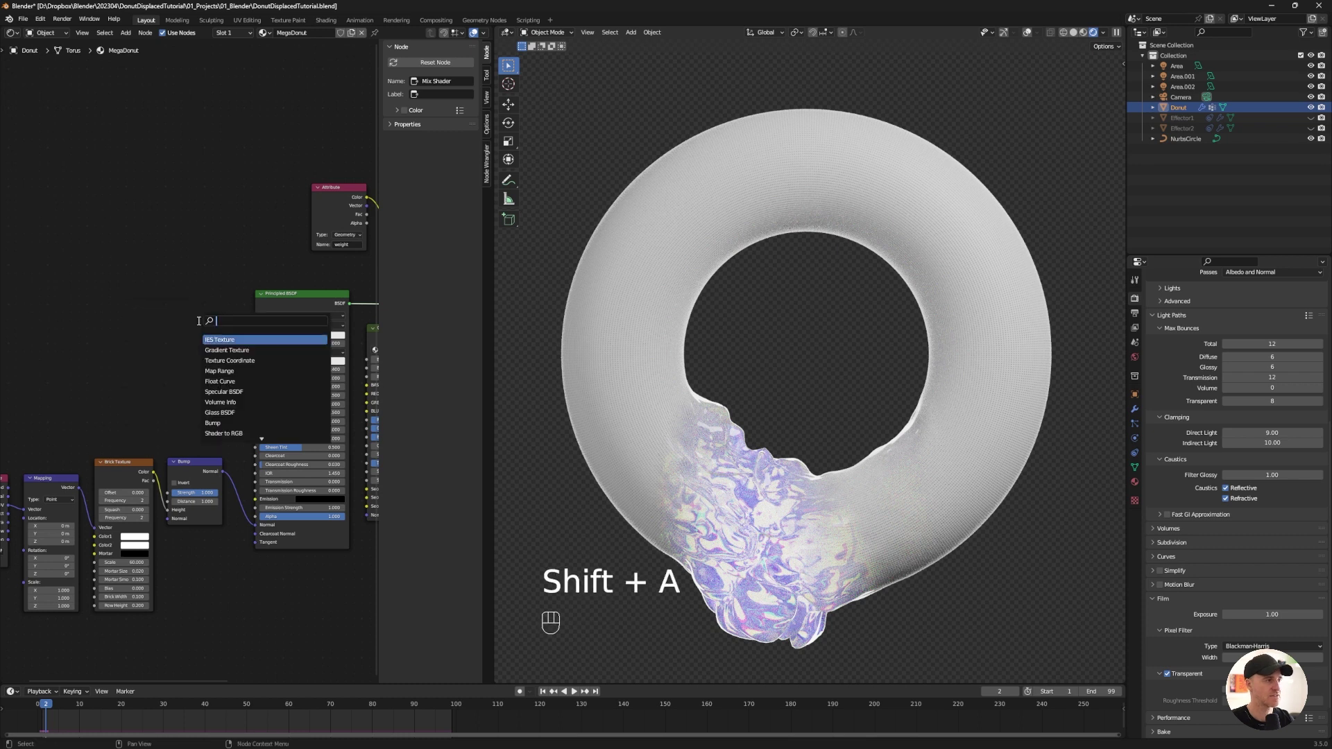
pyautogui.write('colo')
pyautogui.press('Return')
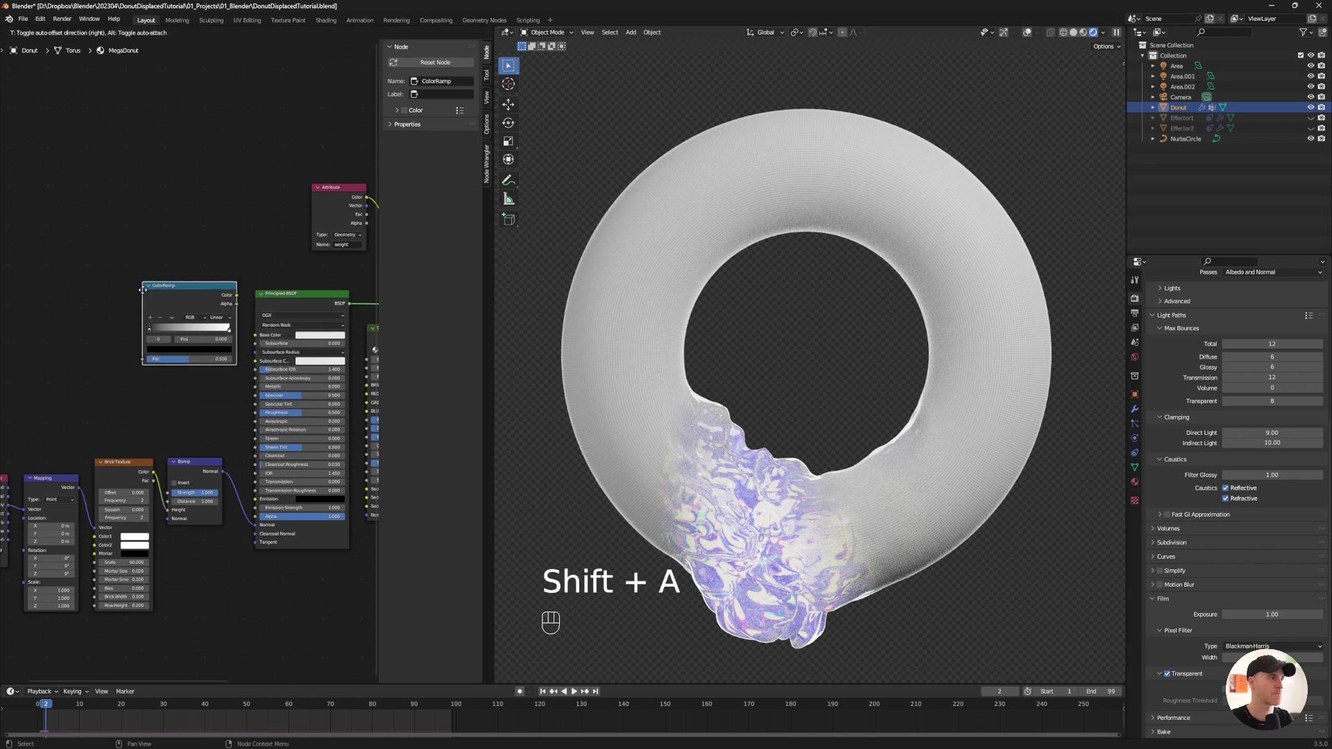
pyautogui.click(169, 305)
pyautogui.moveTo(234, 308); pyautogui.dragTo(256, 335)
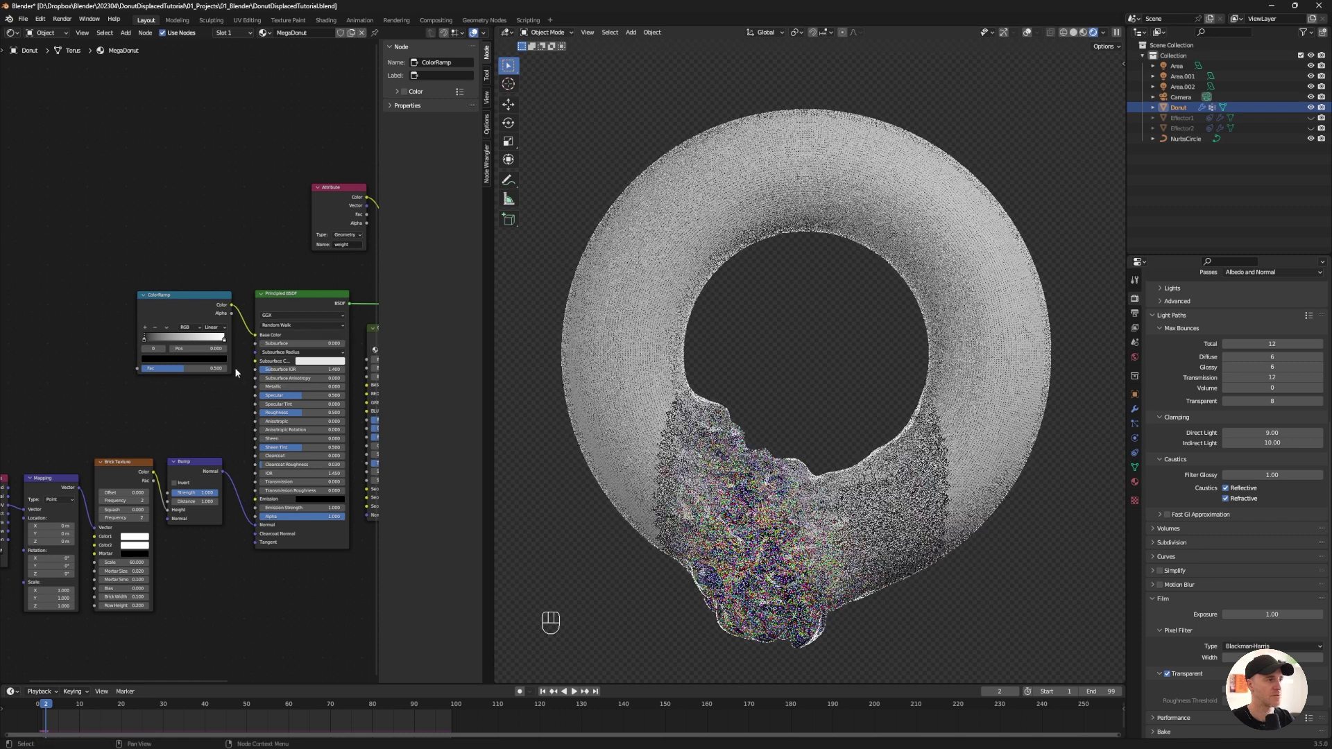
# Add a Noise Texture node and connect its Fac output to the ColorRamp's Fac input
pyautogui.moveTo(124, 259); pyautogui.dragTo(193, 260, button='middle')
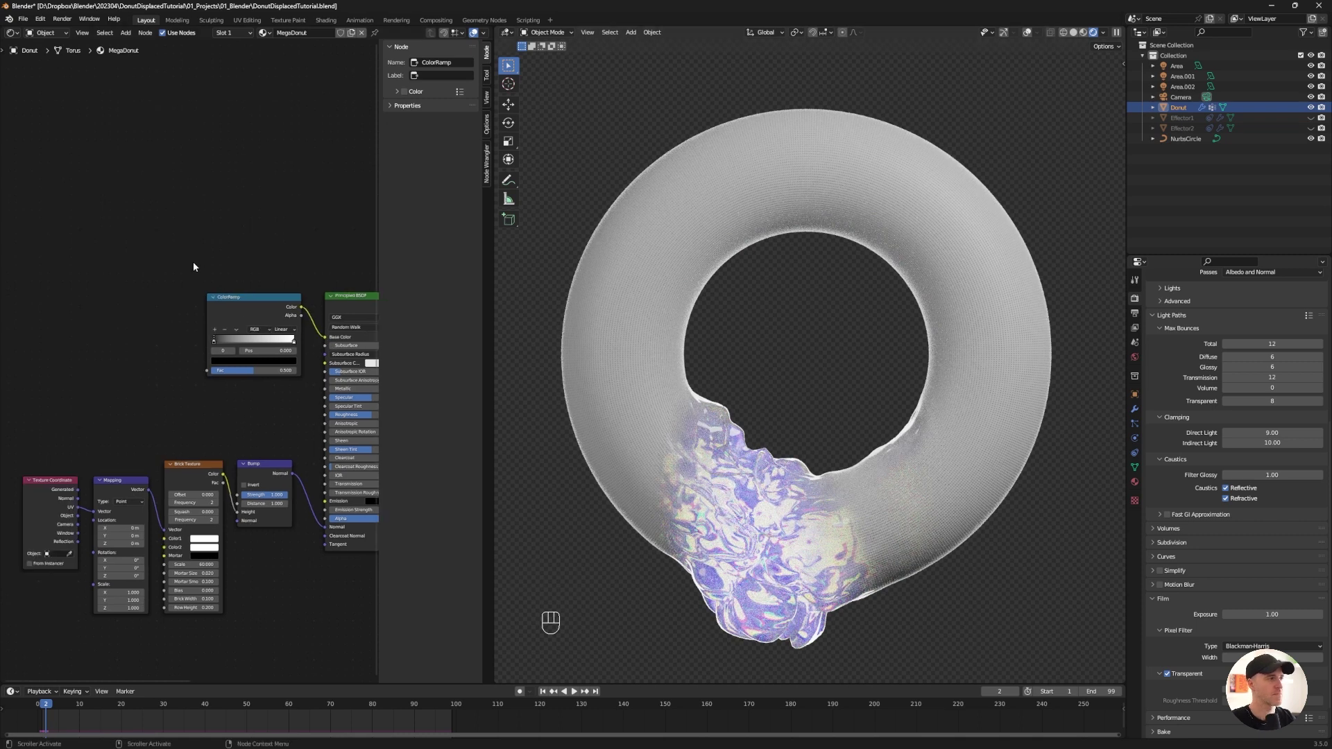
pyautogui.hotkey('shift', 'a')
pyautogui.write('noi')
pyautogui.press('Return')
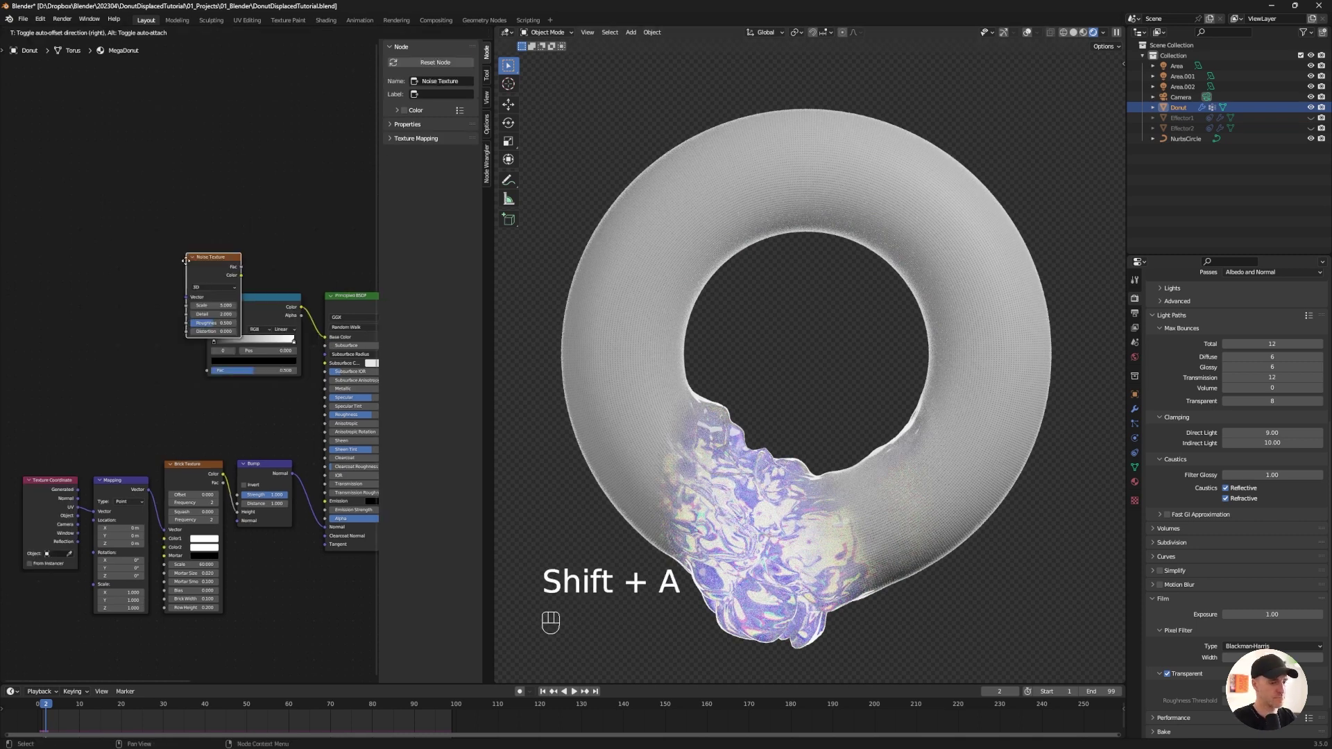
pyautogui.click(81, 278)
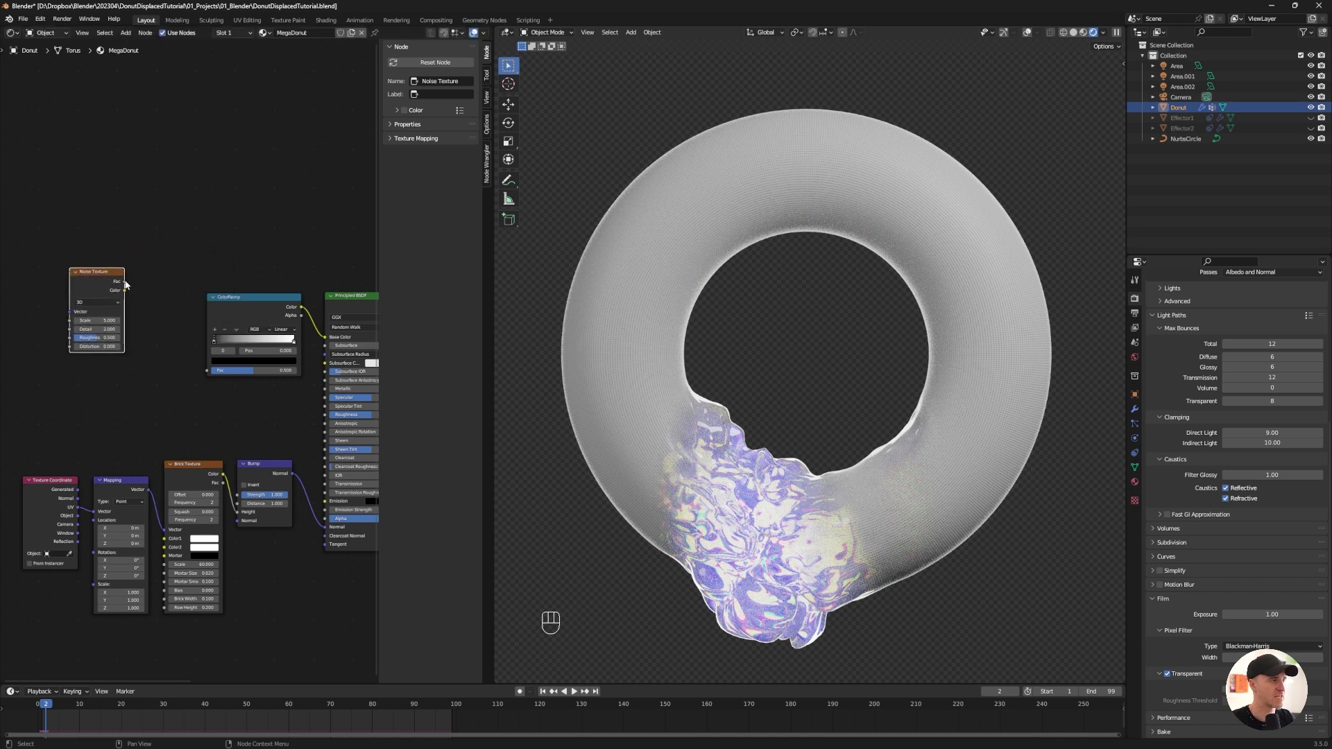
pyautogui.moveTo(125, 282); pyautogui.dragTo(207, 370)
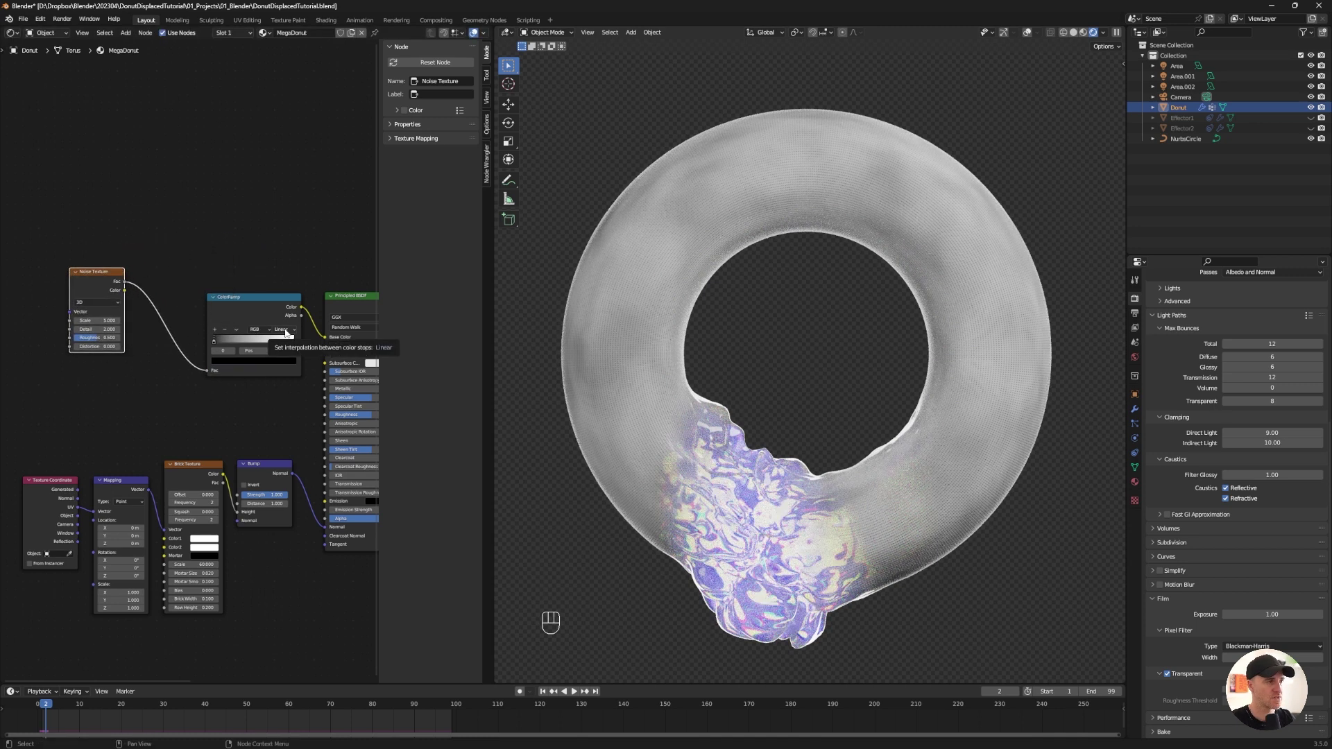
# Set the ColorRamp interpolation to Constant and move the white stop to about 0.51
pyautogui.click(286, 331)
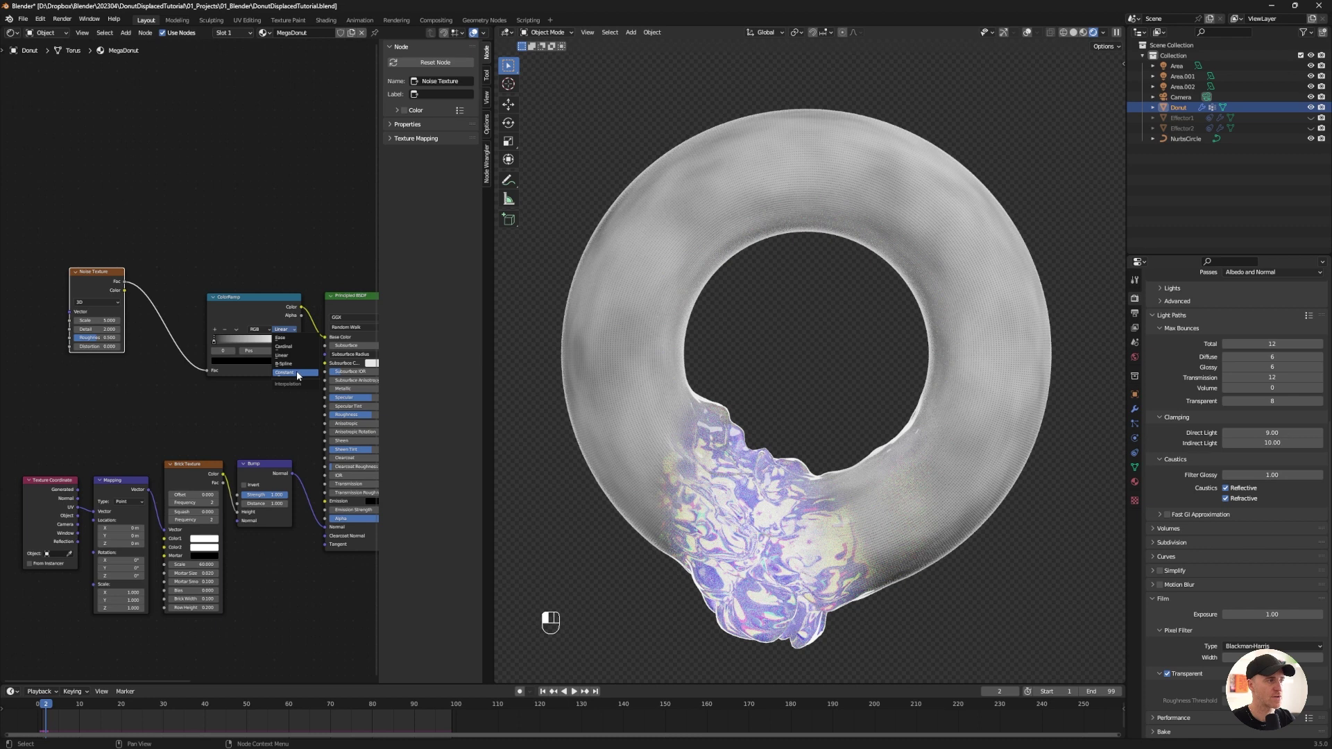
pyautogui.click(297, 374)
pyautogui.moveTo(295, 344); pyautogui.dragTo(252, 345)
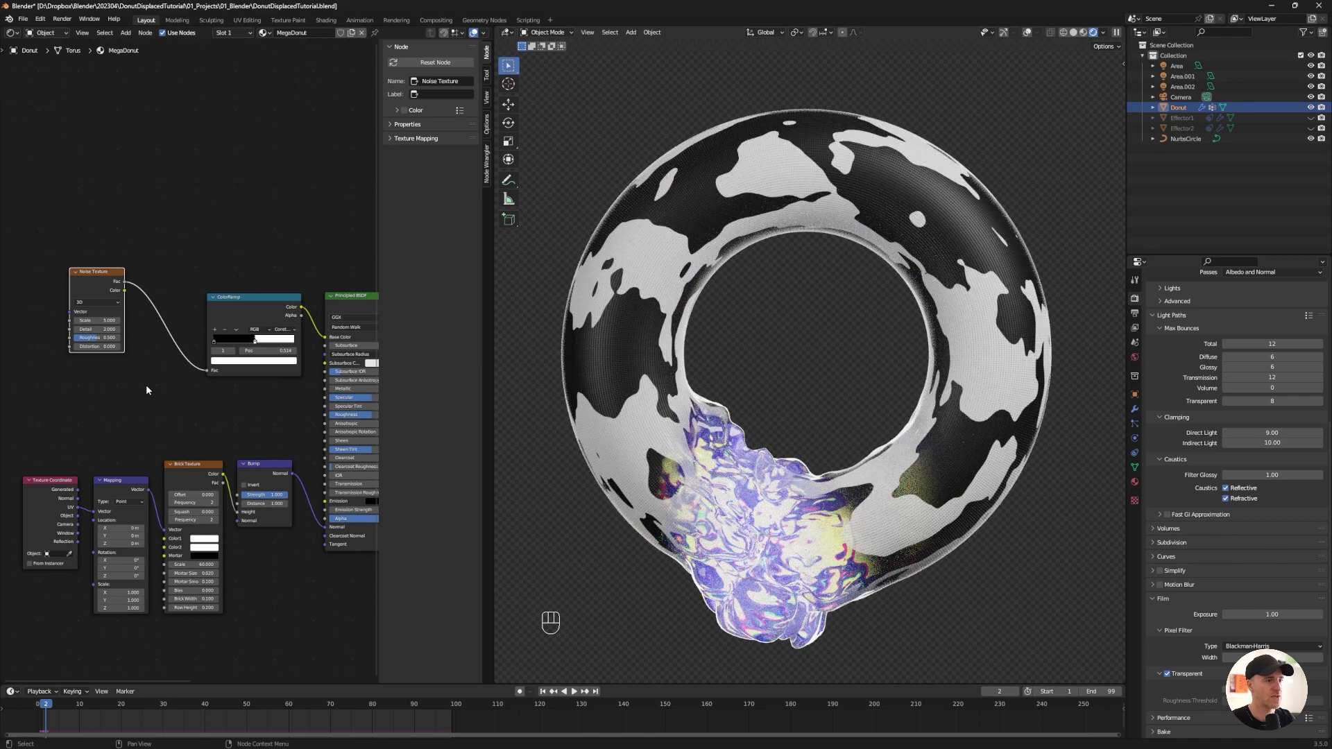
# Switch the Noise Texture to 4D, try different W values and undo the last changes
pyautogui.click(92, 298)
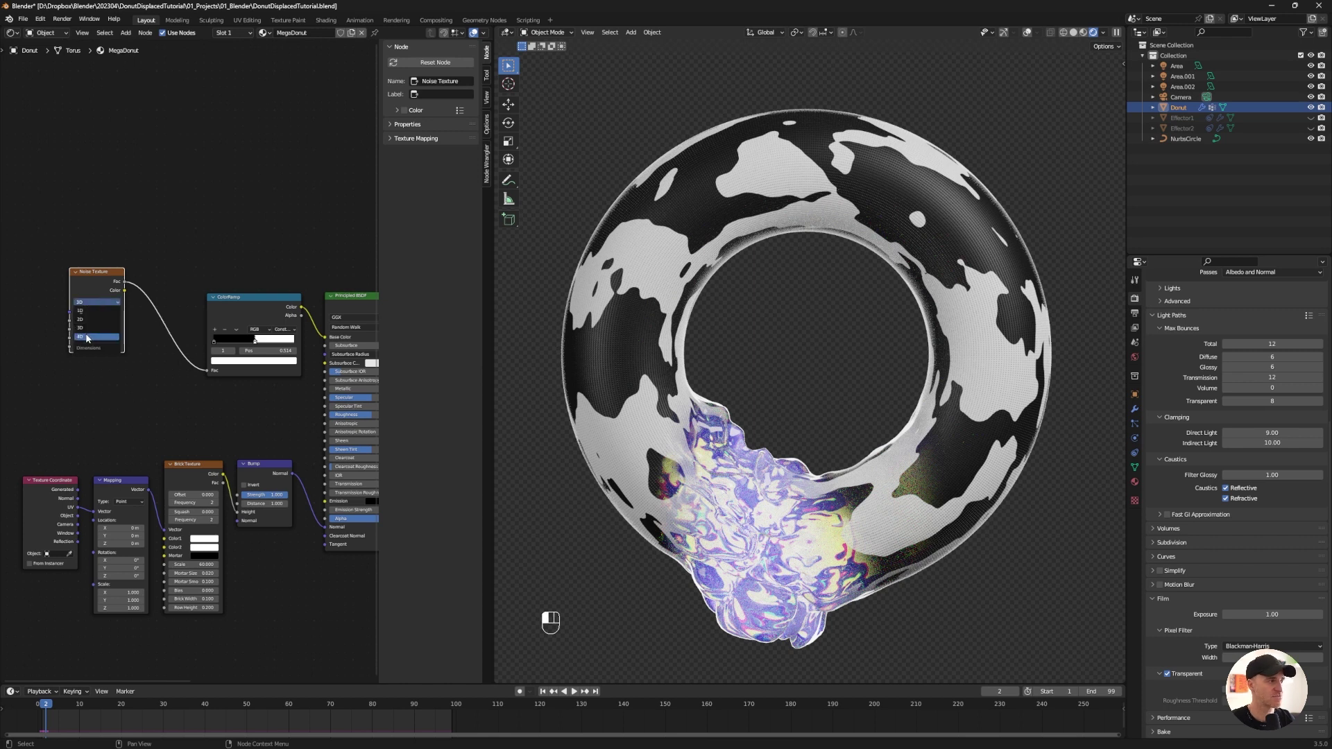
pyautogui.click(87, 338)
pyautogui.moveTo(97, 320); pyautogui.dragTo(111, 320)
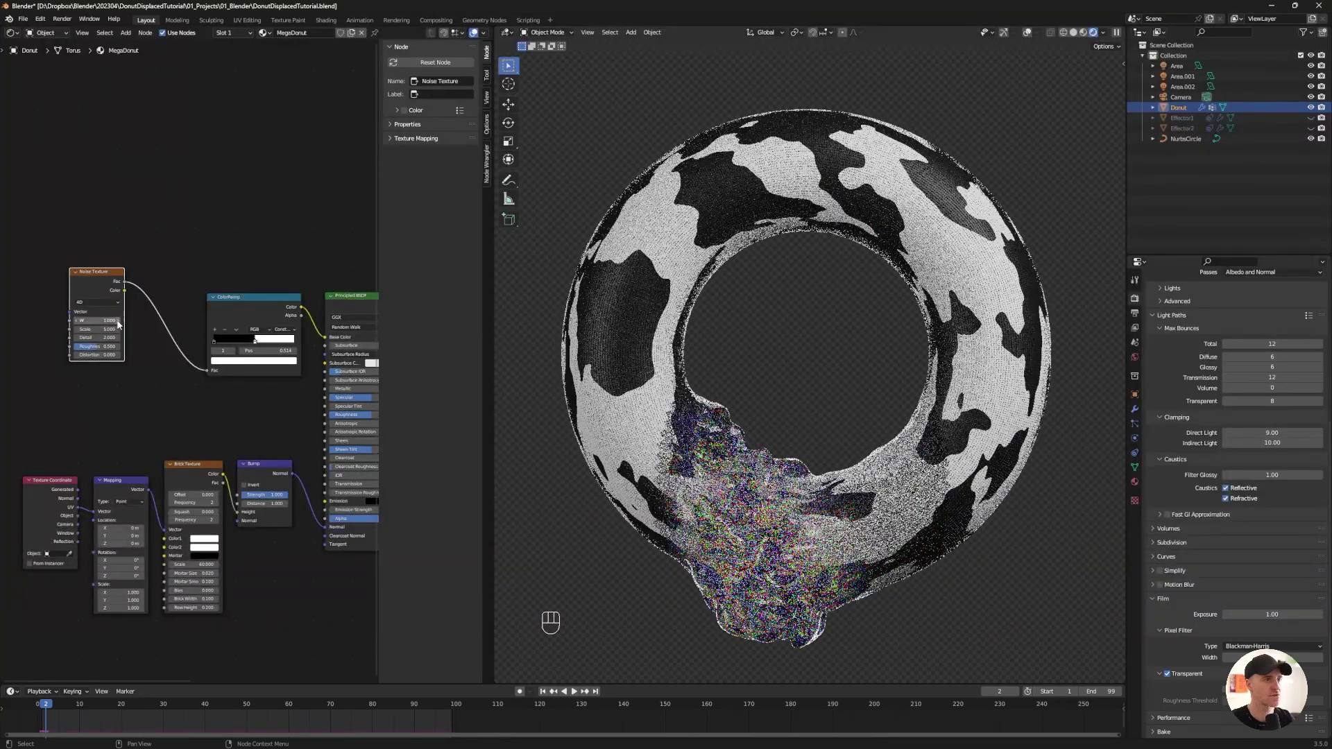
pyautogui.hotkey('ctrl', 'z')
pyautogui.hotkey('ctrl', 'z')
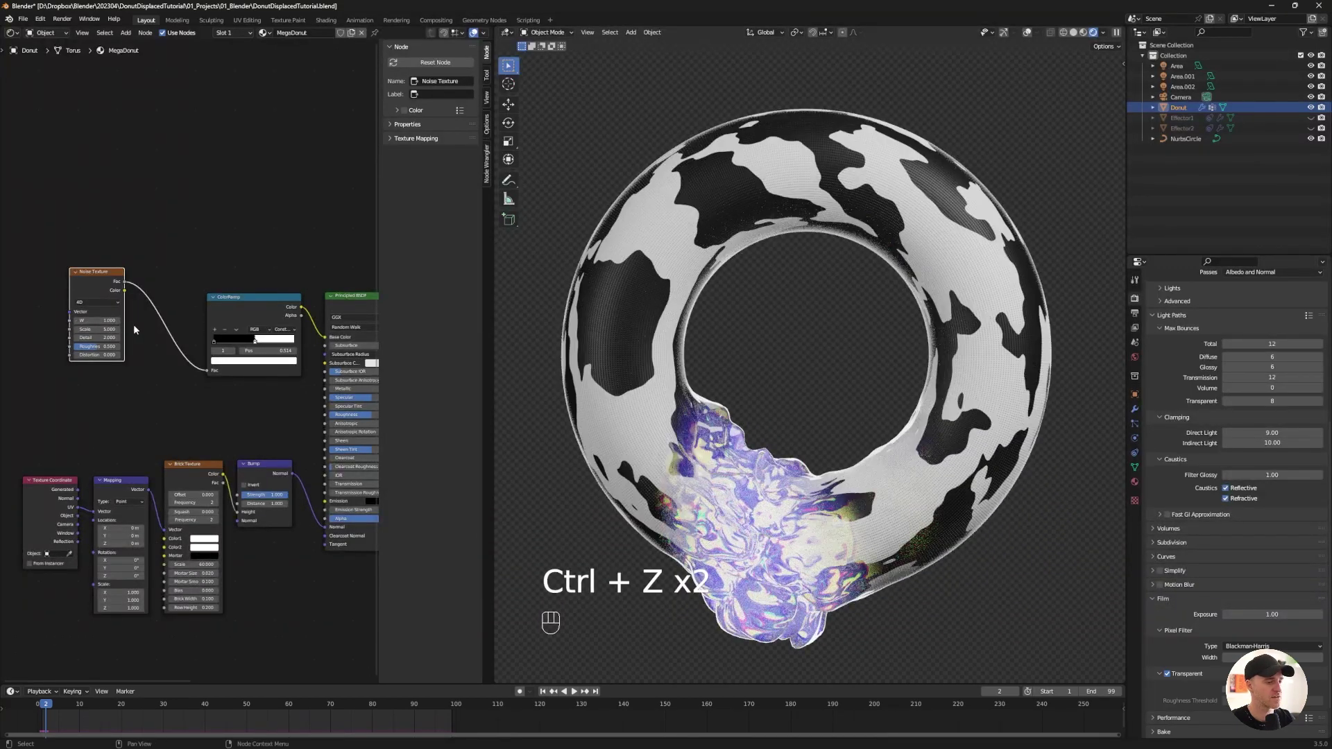
# Lower the Noise Texture's Scale, set its Detail to 0 and raise its Roughness to 1.000
pyautogui.moveTo(99, 329); pyautogui.dragTo(81, 330)
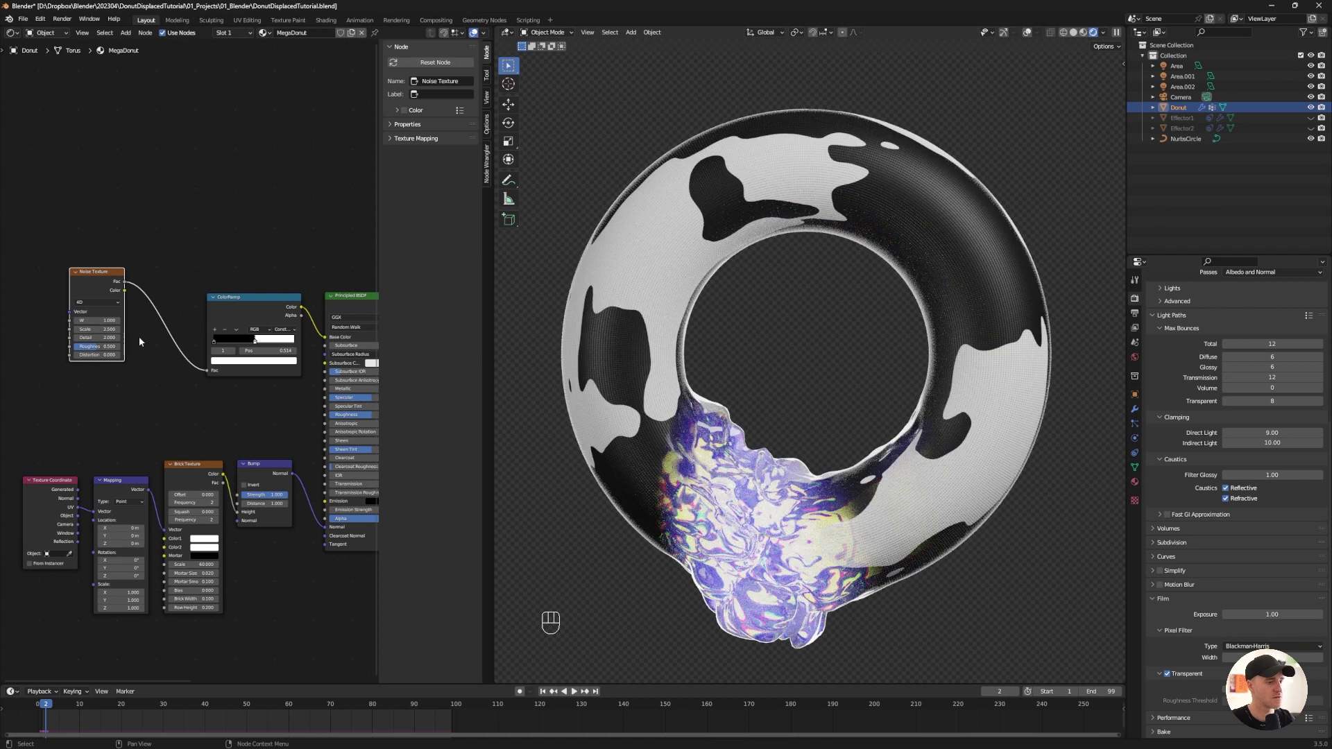
pyautogui.click(99, 338)
pyautogui.write('0')
pyautogui.press('Return')
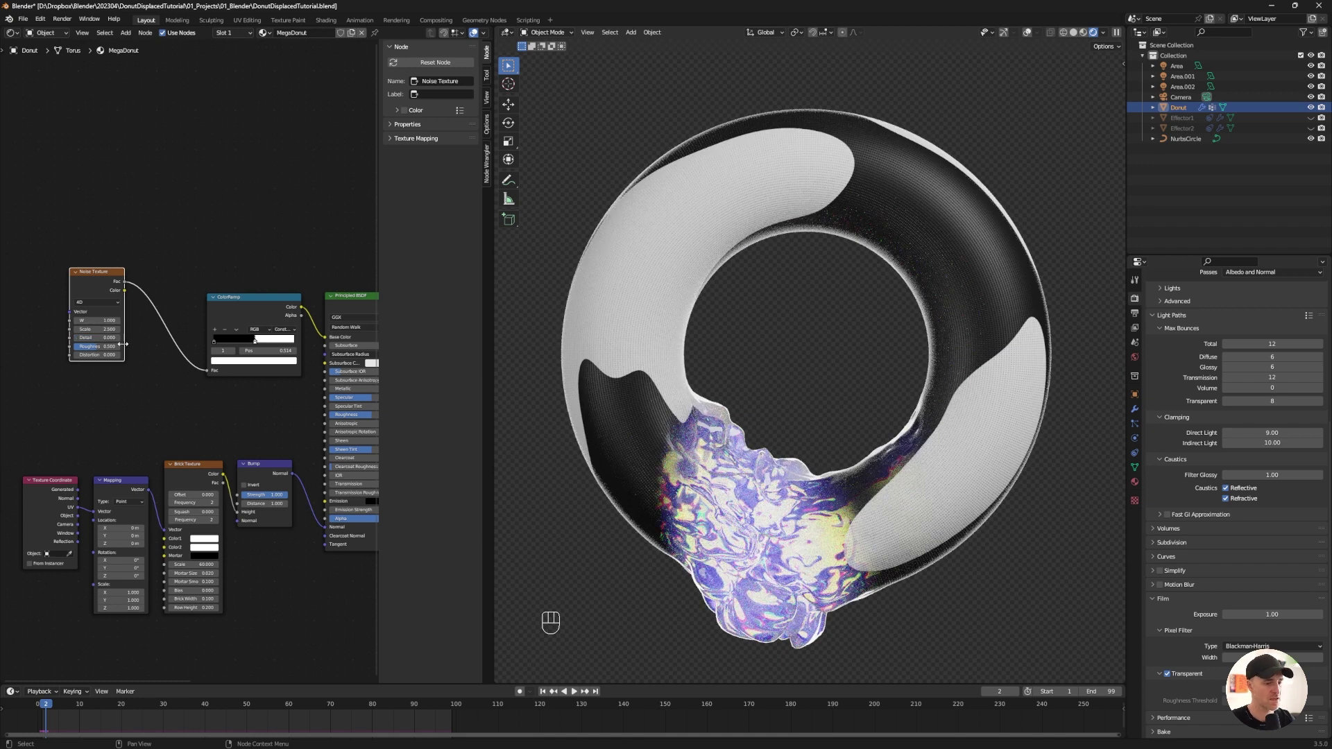
pyautogui.moveTo(97, 349); pyautogui.dragTo(121, 349)
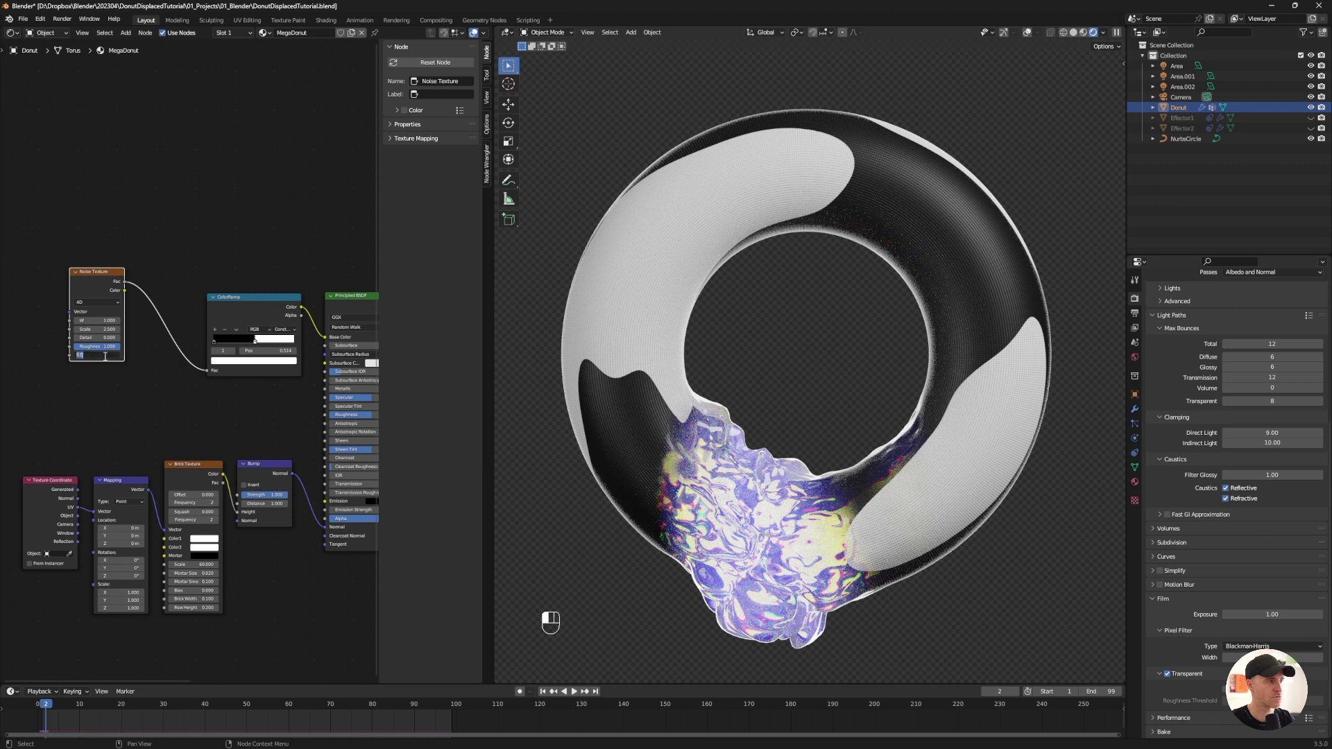
# Set the Noise Texture's Distortion to 0.1 and save the file
pyautogui.write('0.1')
pyautogui.press('Return')
pyautogui.hotkey('ctrl', 's')
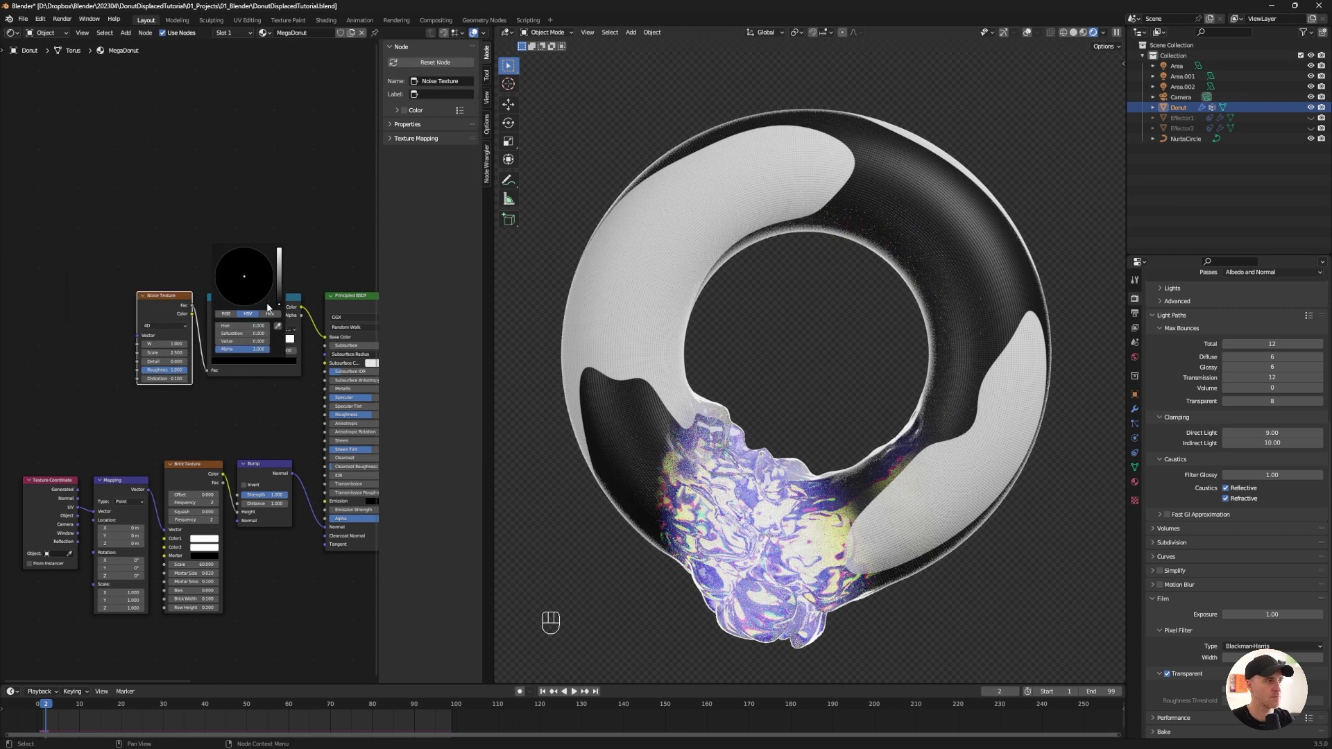
# Recolour the ColorRamp's black stop to bright magenta and its white stop to red
pyautogui.click(280, 249)
pyautogui.click(264, 288)
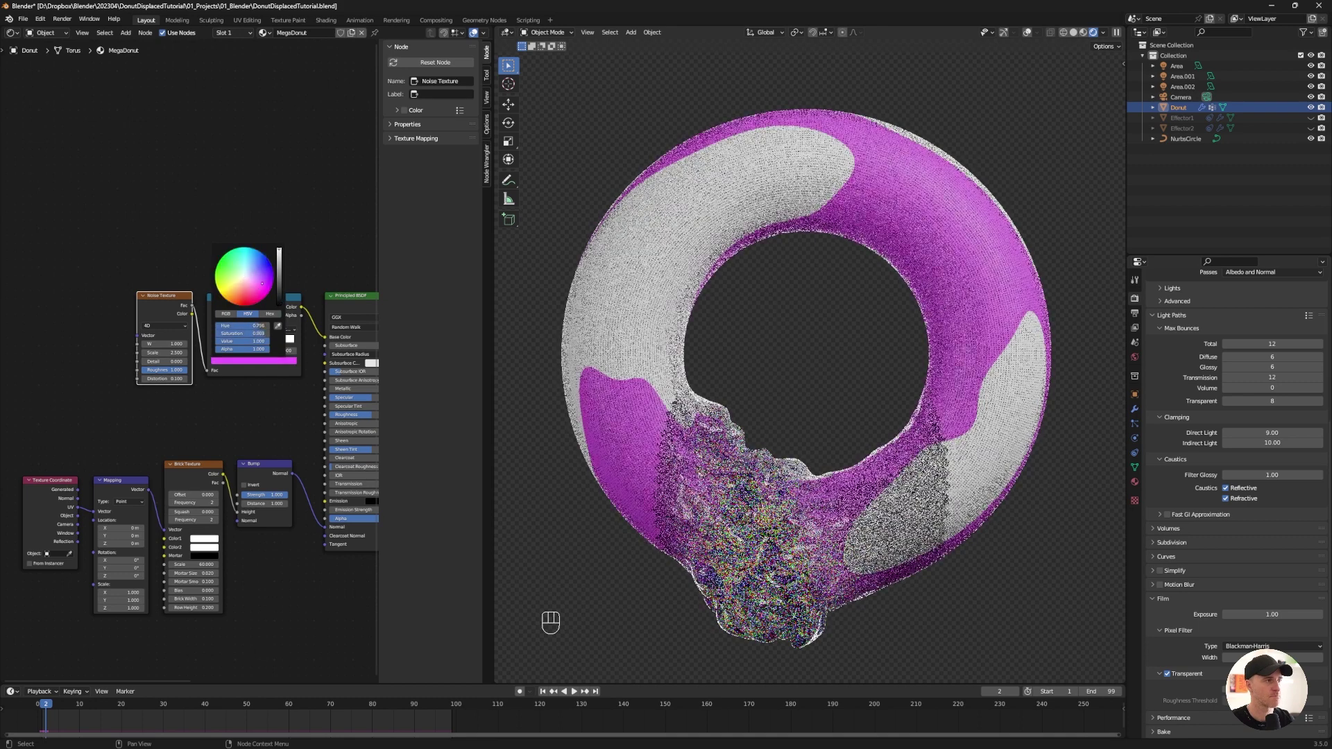
pyautogui.click(255, 341)
pyautogui.click(250, 361)
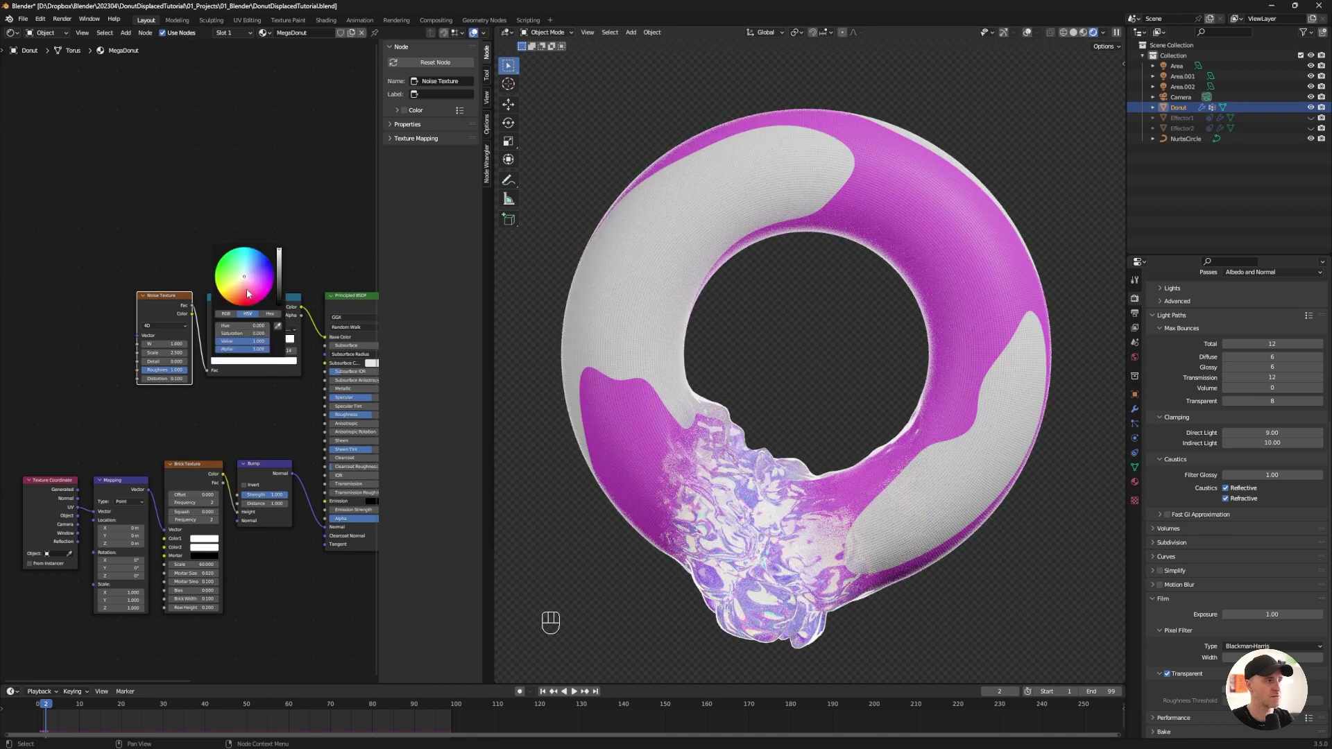
pyautogui.moveTo(248, 290); pyautogui.dragTo(247, 298)
# Add two more ColorRamp stops near the magenta one and colour them yellow and light blue
pyautogui.click(234, 342)
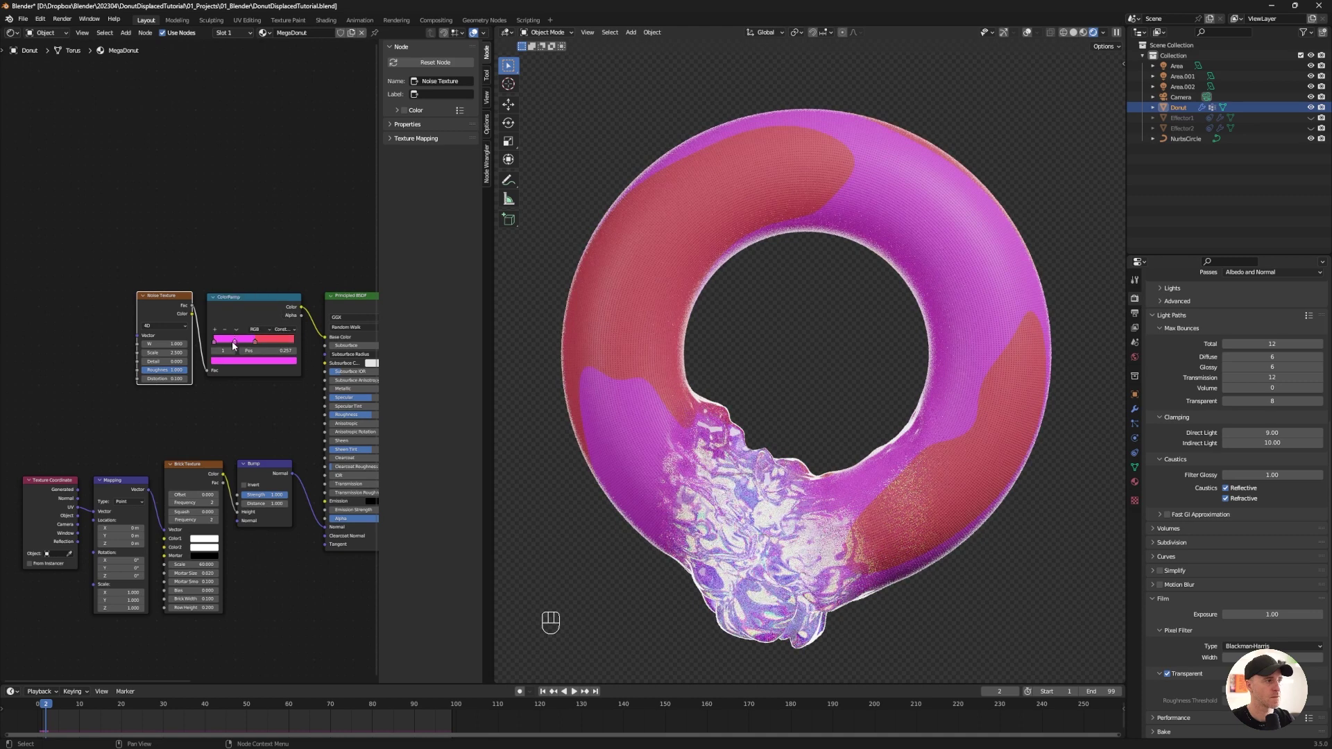
pyautogui.click(233, 360)
pyautogui.click(236, 289)
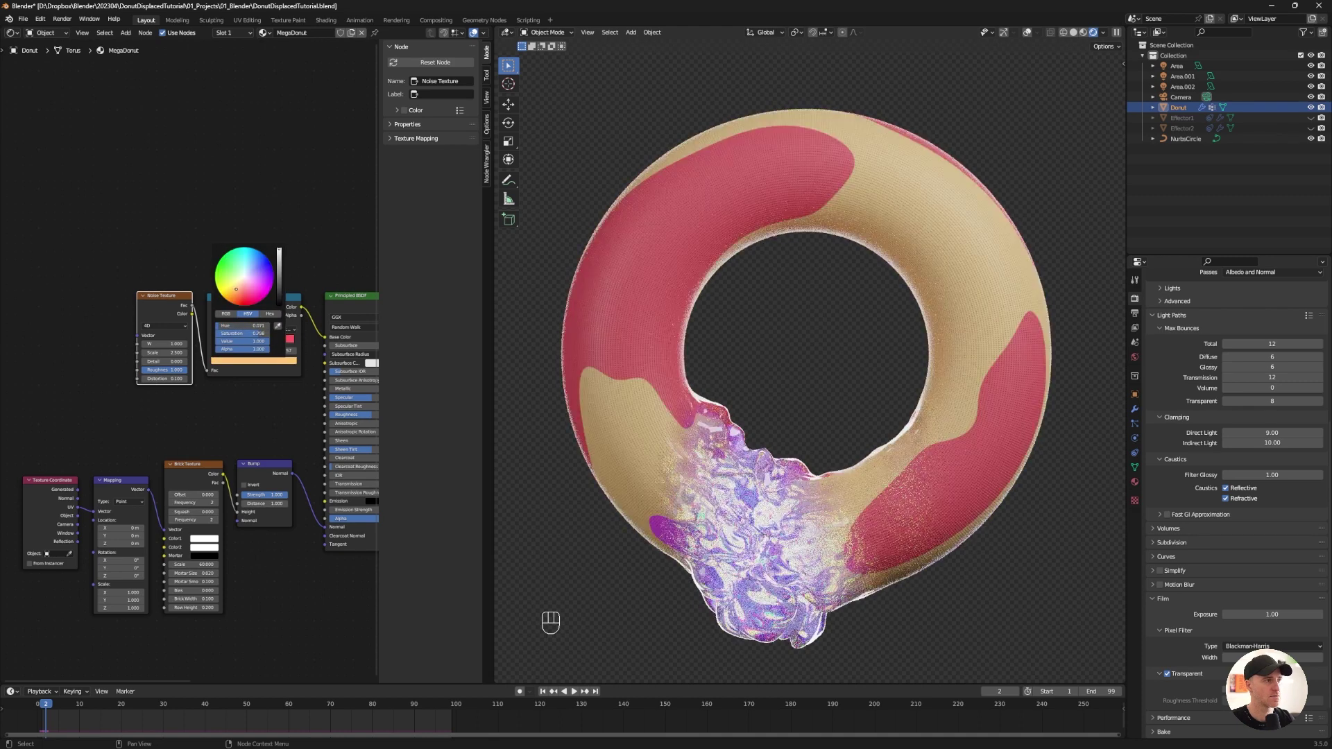
pyautogui.moveTo(236, 288); pyautogui.dragTo(231, 284)
pyautogui.click(223, 343)
pyautogui.click(233, 361)
pyautogui.click(247, 271)
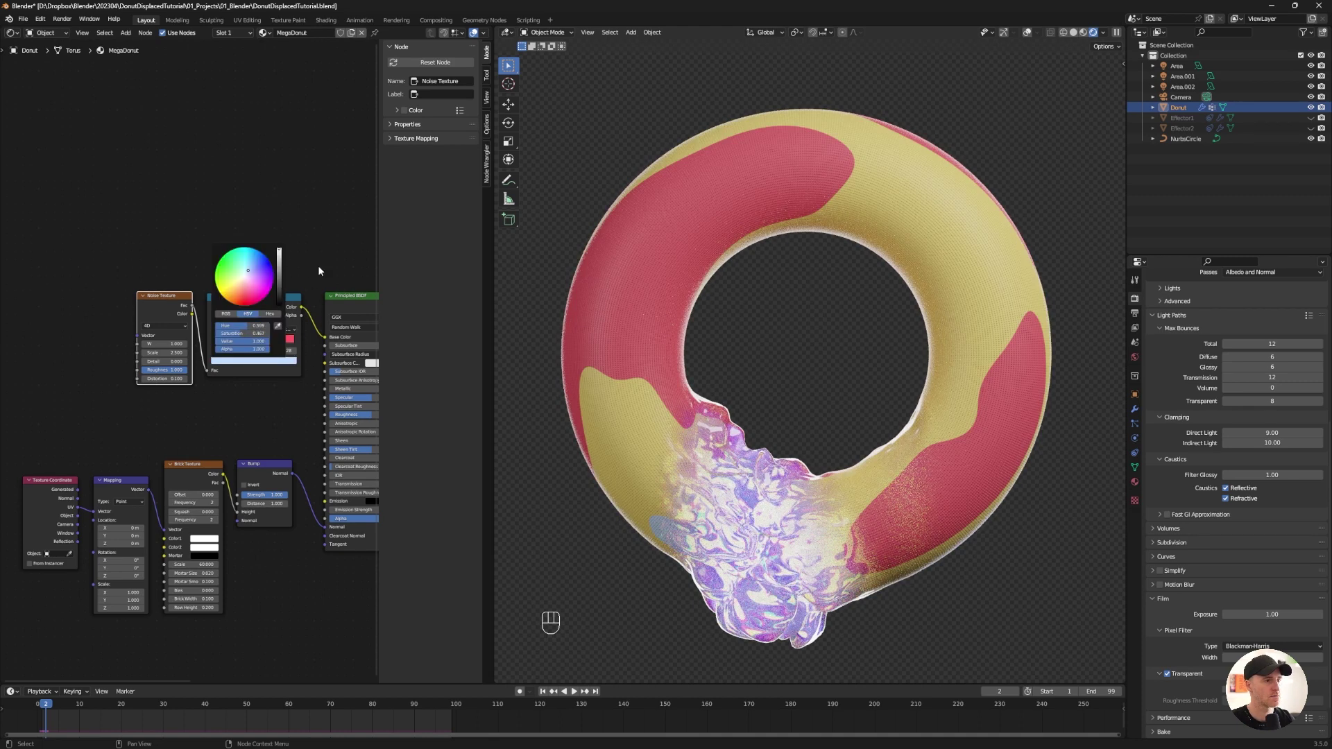
# Rearrange the ColorRamp stops and colour the one between magenta and light blue dark green
pyautogui.moveTo(254, 341)
pyautogui.mouseDown()
pyautogui.moveTo(285, 341)
pyautogui.moveTo(254, 341)
pyautogui.mouseUp()
pyautogui.moveTo(224, 341); pyautogui.dragTo(243, 342)
pyautogui.moveTo(214, 341); pyautogui.dragTo(221, 342)
pyautogui.click(238, 361)
pyautogui.click(224, 269)
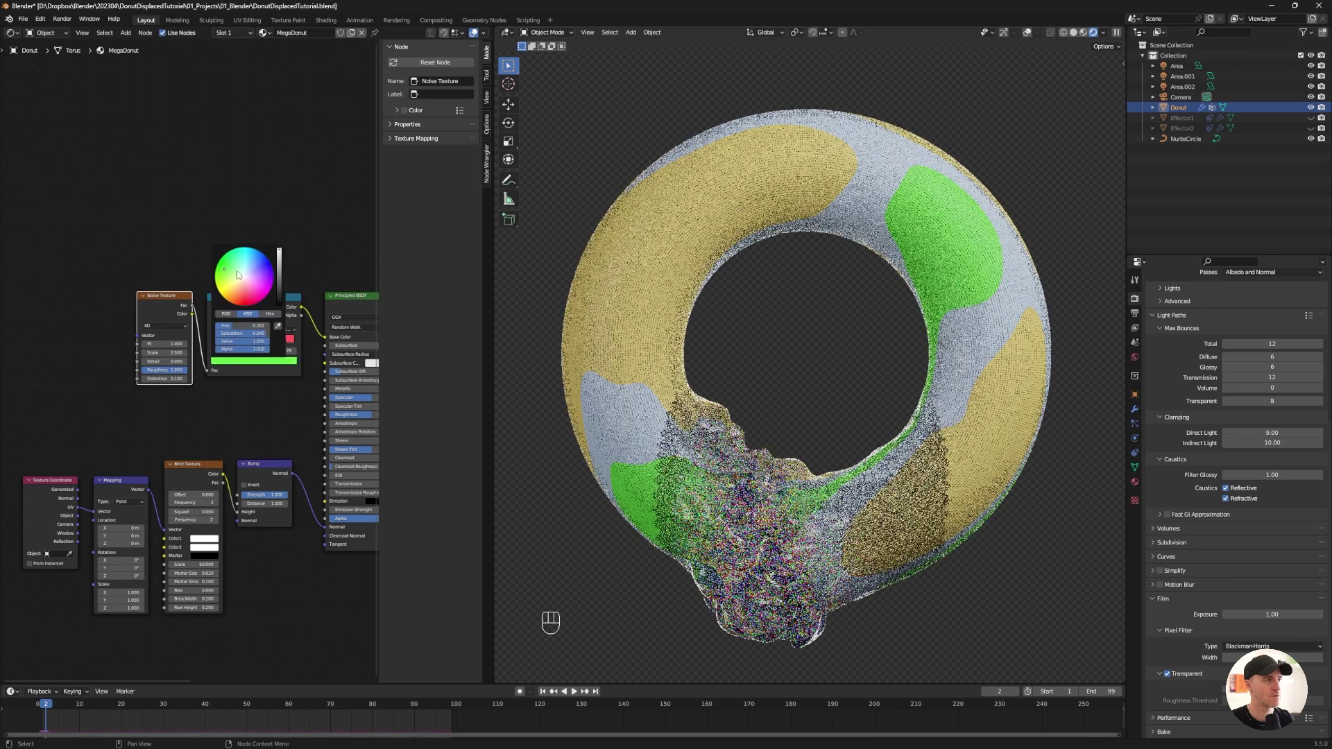
pyautogui.click(279, 283)
pyautogui.moveTo(235, 275)
pyautogui.mouseDown()
pyautogui.moveTo(215, 273)
pyautogui.moveTo(233, 261)
pyautogui.mouseUp()
# Place another ColorRamp stop between yellow and red at about 0.65 and colour it blue
pyautogui.moveTo(220, 342); pyautogui.dragTo(268, 344)
pyautogui.click(261, 361)
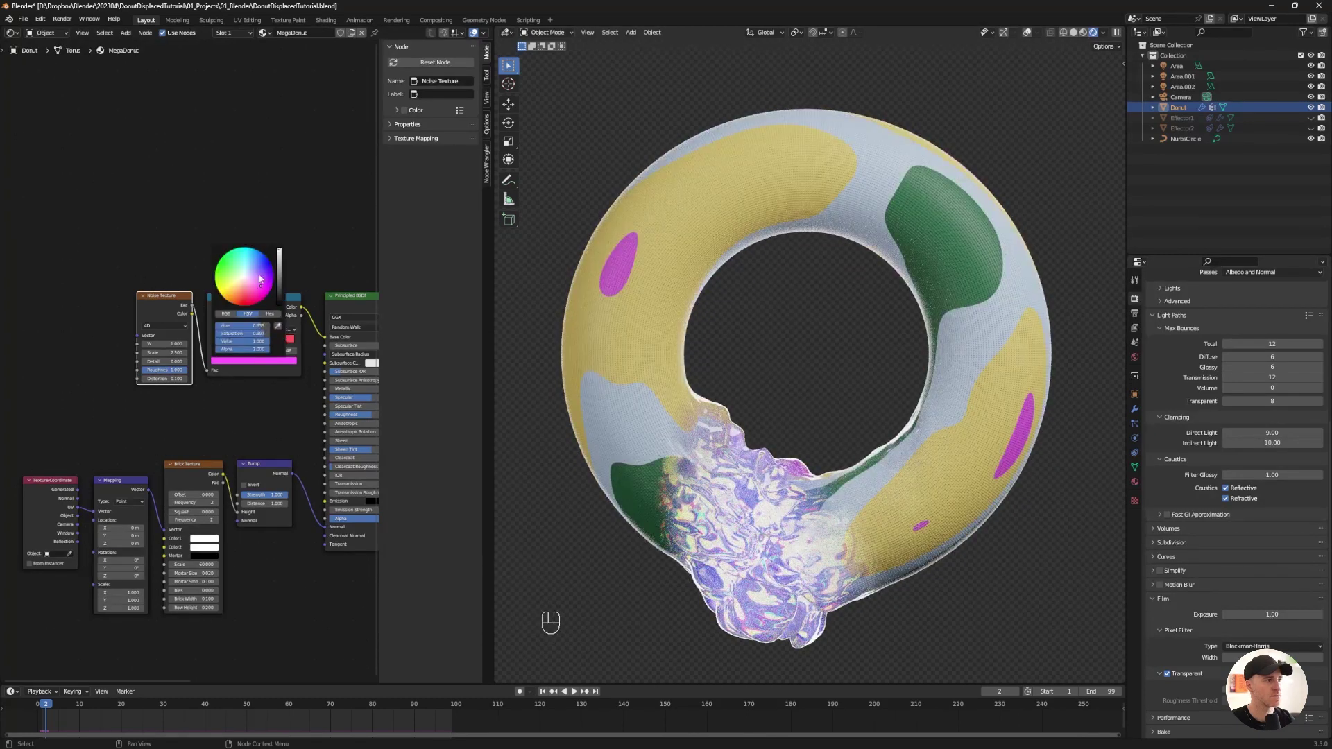
pyautogui.click(259, 264)
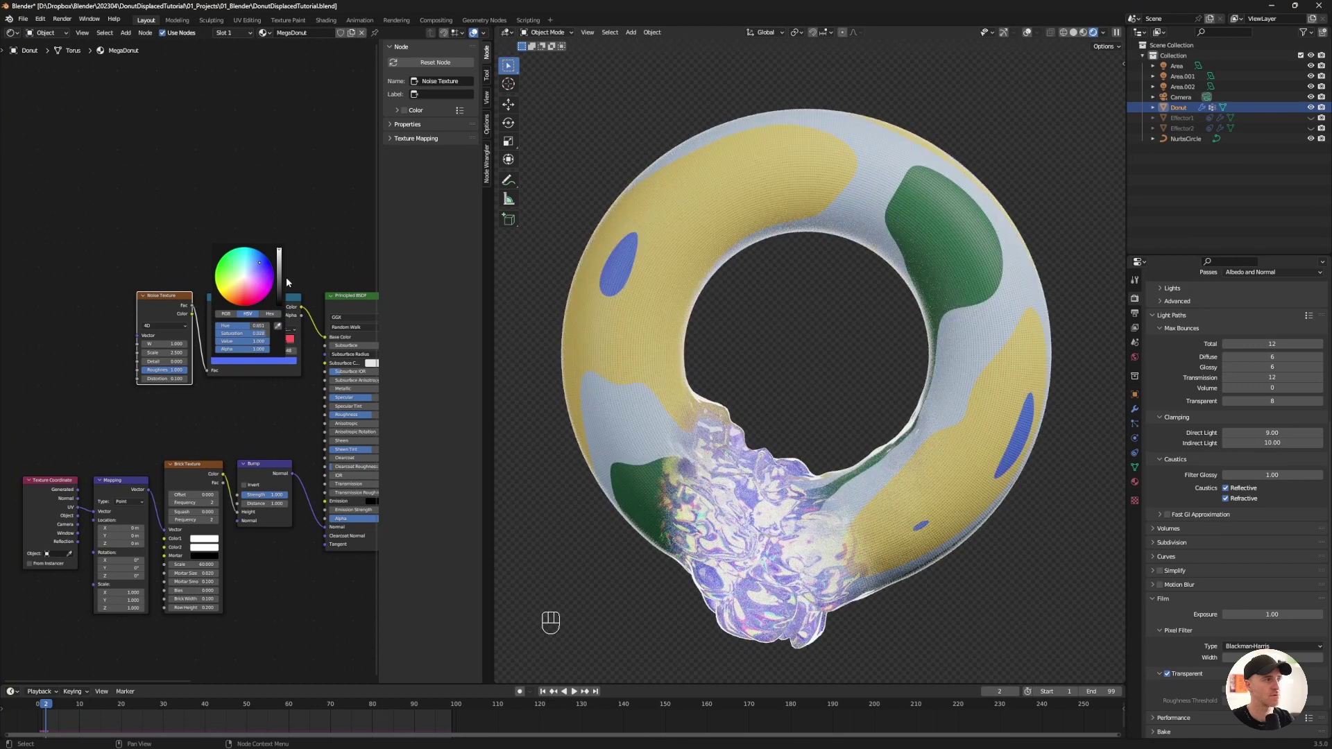
pyautogui.click(256, 261)
pyautogui.click(303, 260)
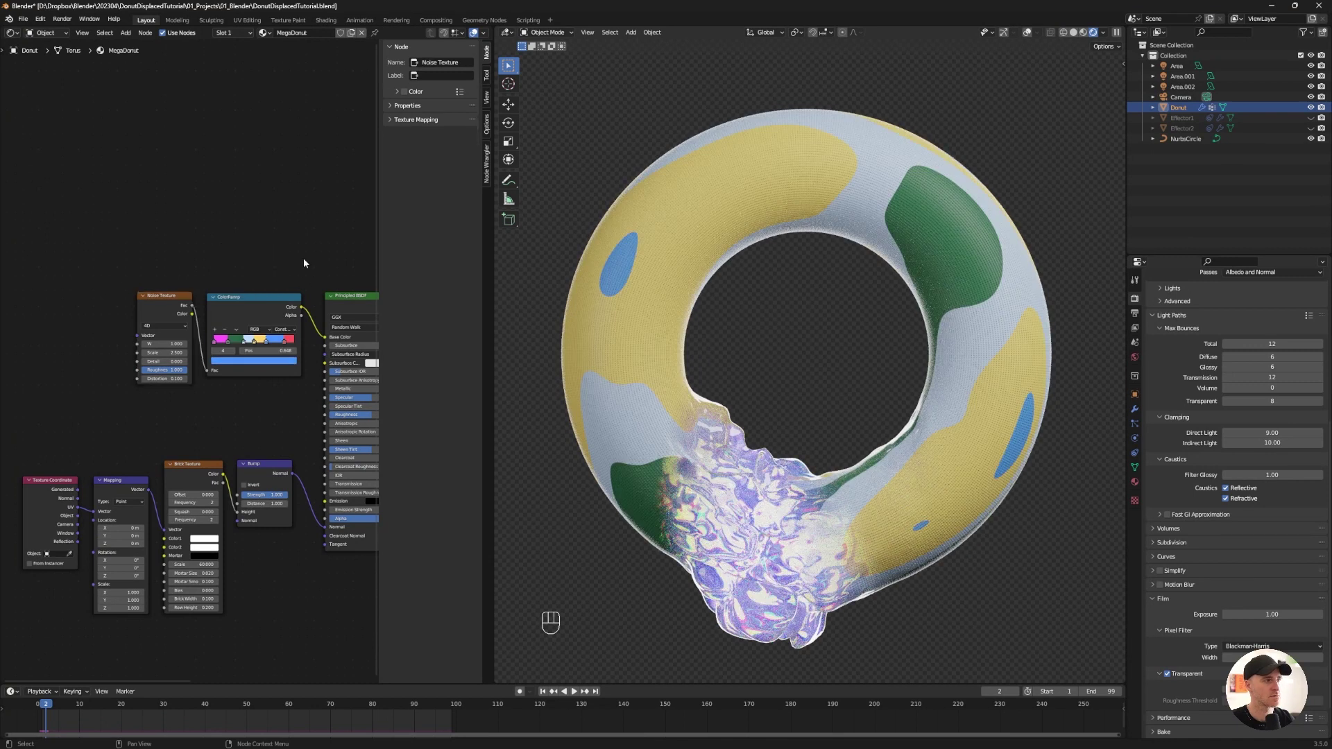
# Distribute the ColorRamp stops evenly and save the file
pyautogui.click(236, 330)
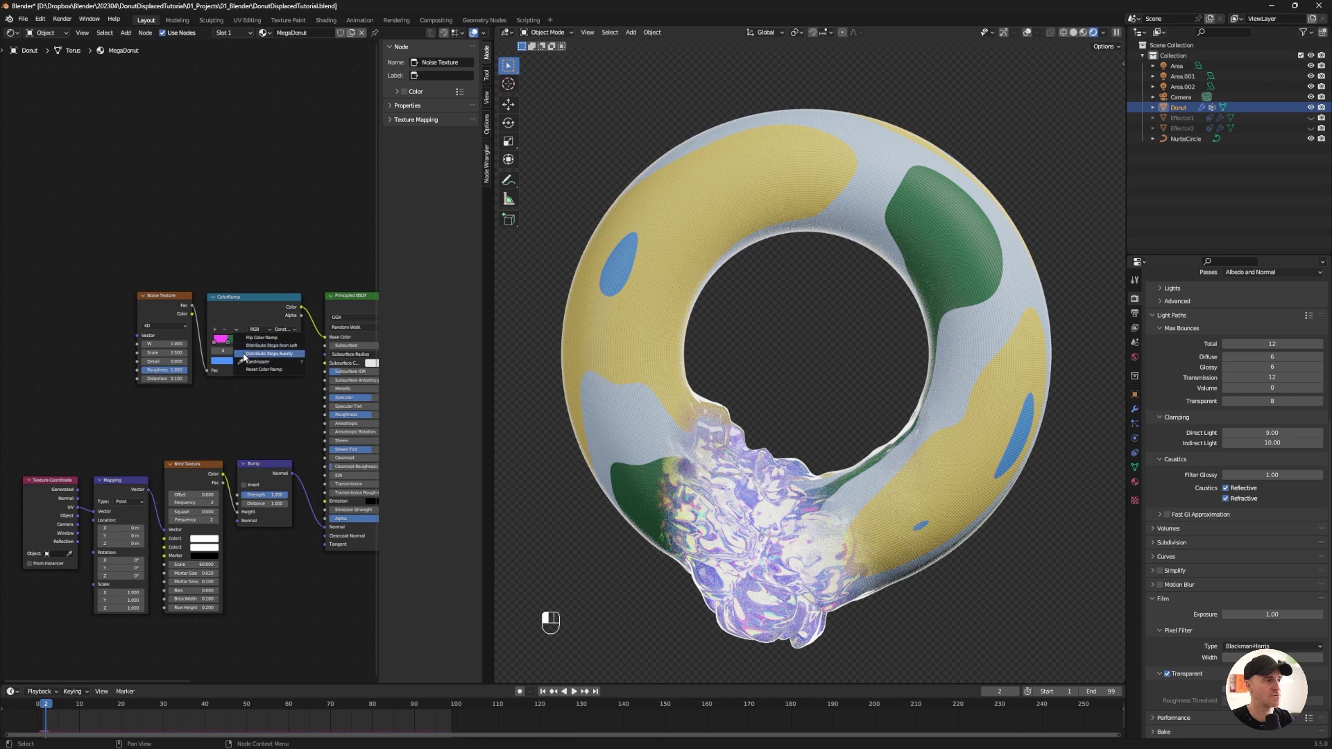
pyautogui.click(244, 354)
pyautogui.hotkey('ctrl', 's')
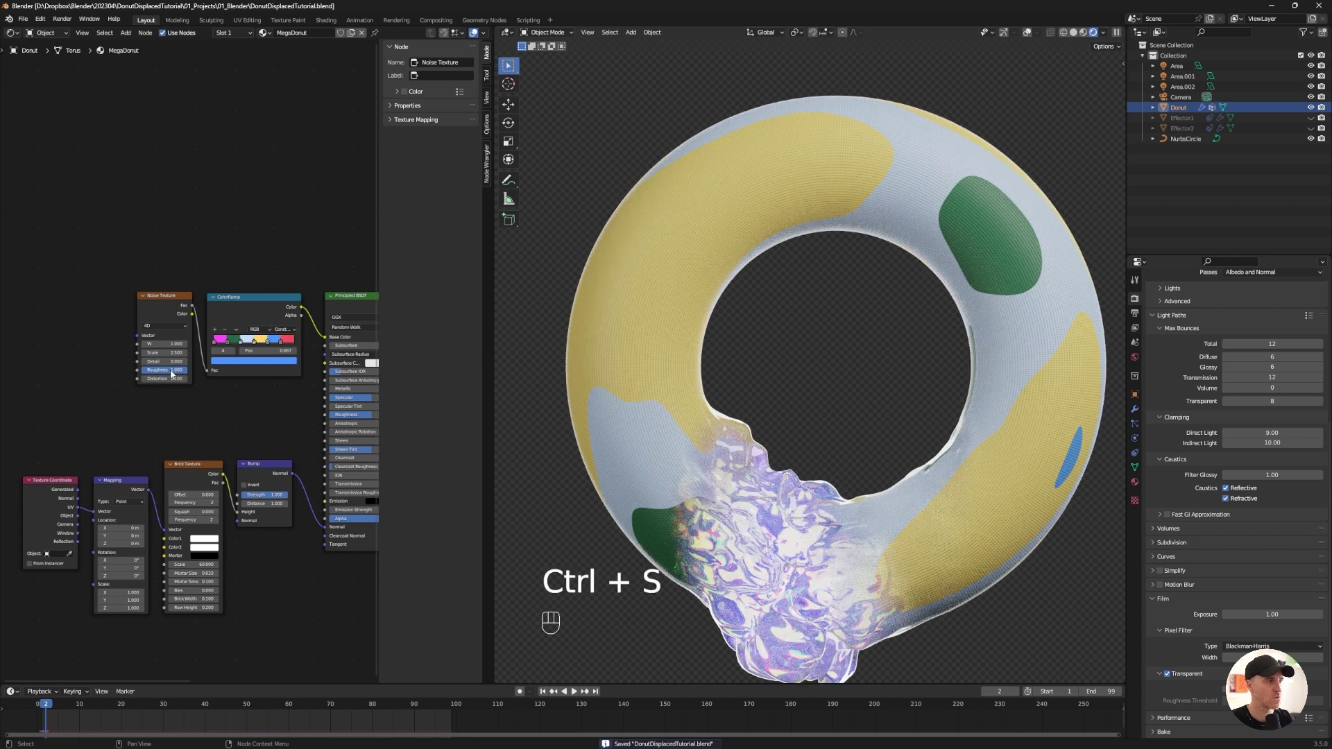
# Raise the Noise Texture's Scale to 6.100 and its W to 1.400
pyautogui.moveTo(166, 352); pyautogui.dragTo(205, 352)
pyautogui.scroll(2, 211, 389)
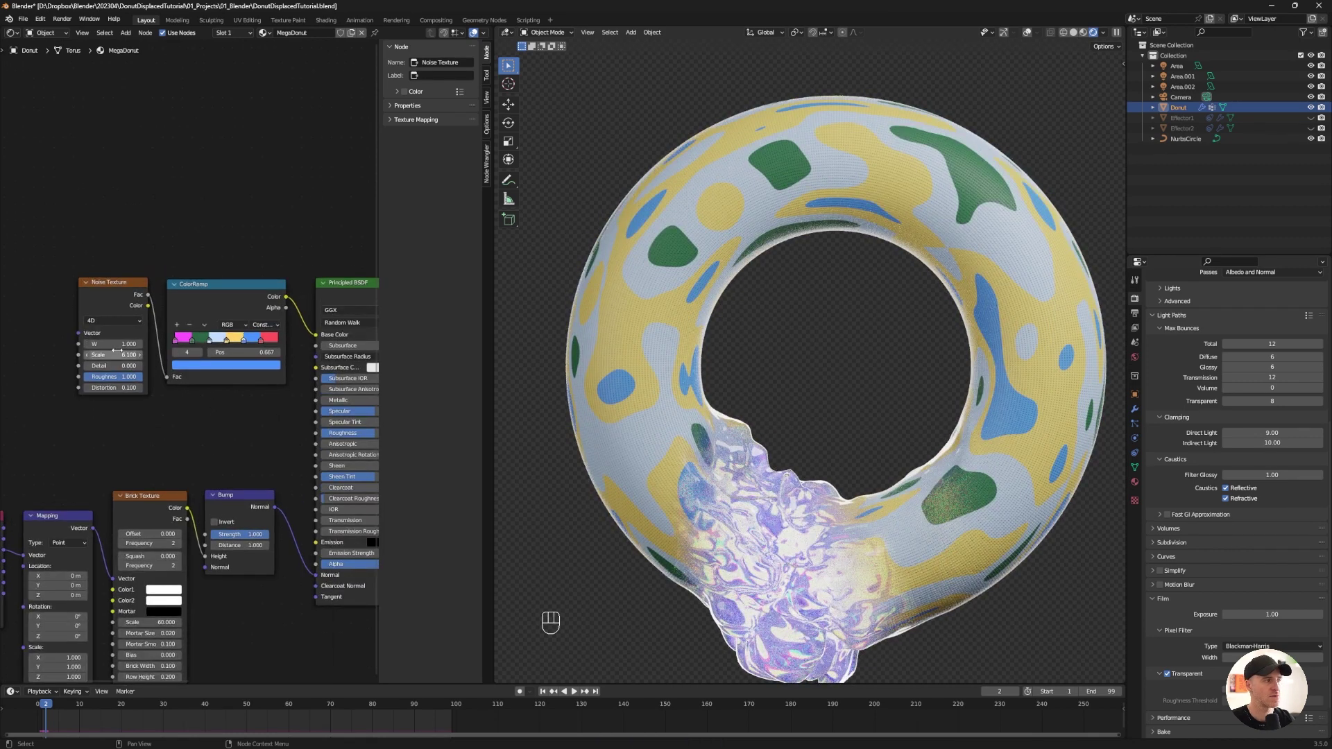
pyautogui.click(141, 345)
pyautogui.click(140, 346)
pyautogui.click(140, 346)
pyautogui.click(140, 346)
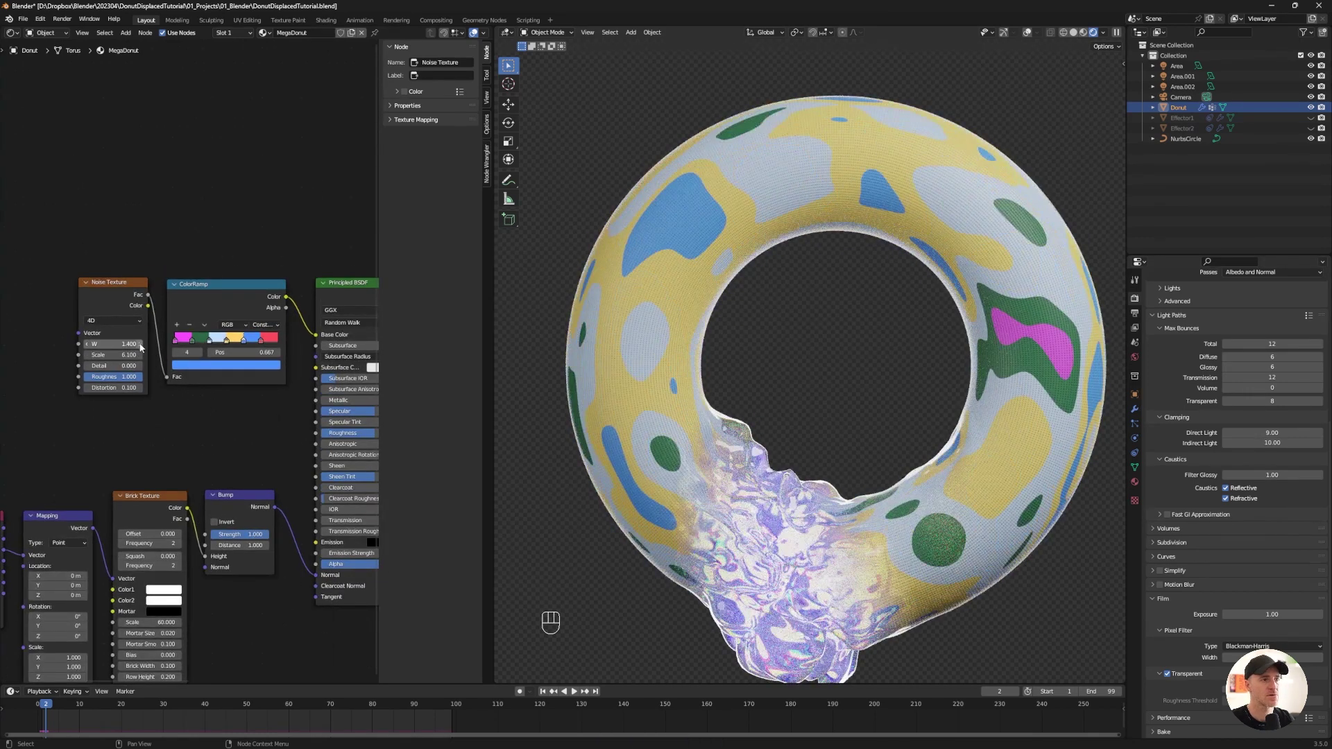
# Reorder the ColorRamp so red follows green and blue comes last, and lower the Noise Texture's Scale to 2.000
pyautogui.moveTo(174, 345); pyautogui.dragTo(241, 344)
pyautogui.click(199, 343)
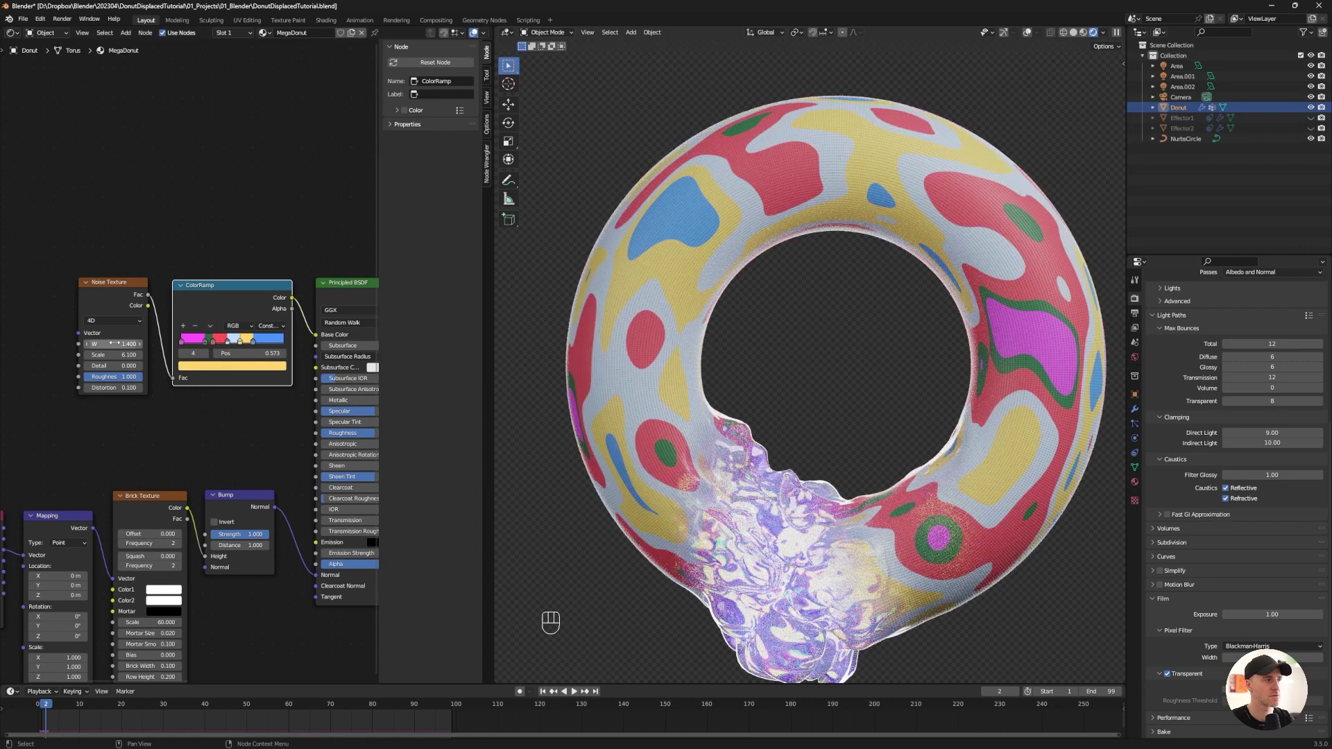
pyautogui.moveTo(112, 355); pyautogui.dragTo(42, 354)
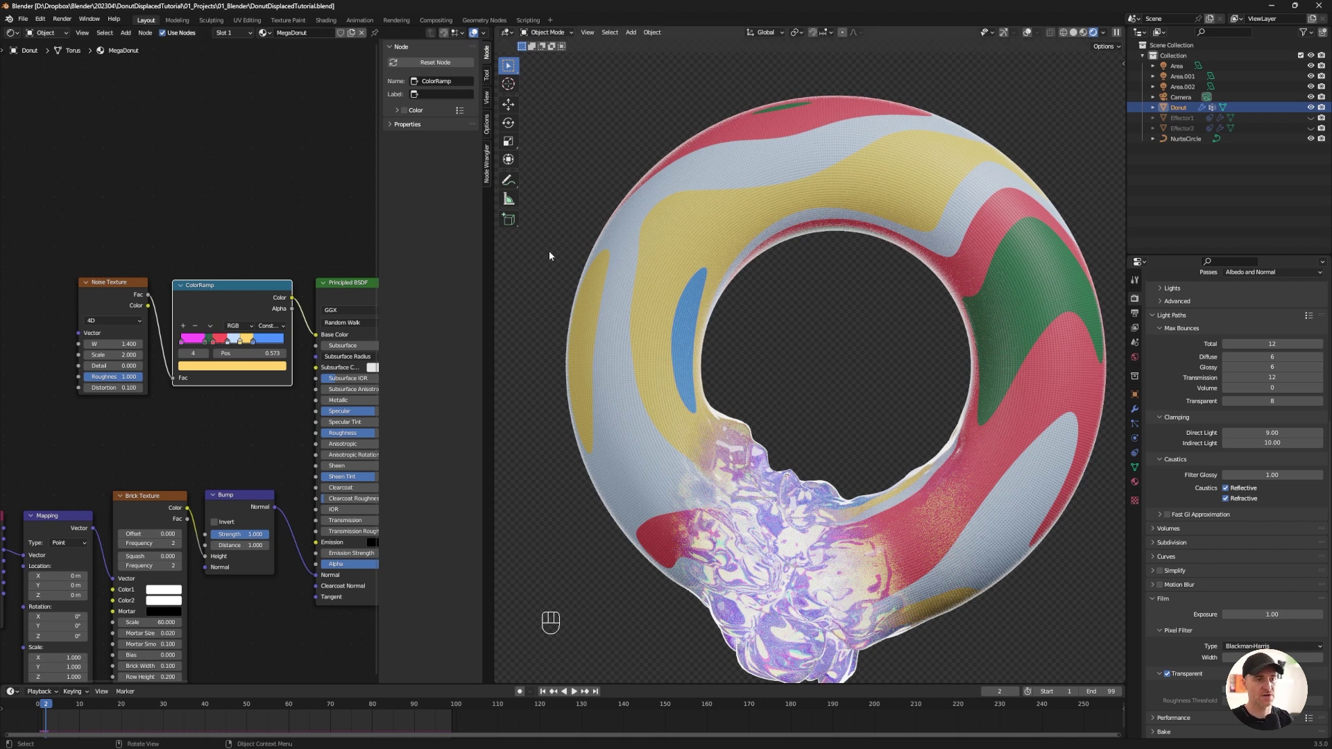
# Shift and reorder the ColorRamp's middle stops while trying a different W value on the Noise Texture
pyautogui.moveTo(220, 341)
pyautogui.mouseDown()
pyautogui.moveTo(262, 344)
pyautogui.moveTo(216, 342)
pyautogui.mouseUp()
pyautogui.moveTo(217, 342); pyautogui.dragTo(227, 343)
pyautogui.moveTo(253, 341); pyautogui.dragTo(253, 341)
pyautogui.moveTo(261, 342); pyautogui.dragTo(258, 342)
pyautogui.moveTo(125, 345); pyautogui.dragTo(145, 345)
pyautogui.moveTo(253, 342); pyautogui.dragTo(250, 342)
pyautogui.moveTo(258, 342); pyautogui.dragTo(230, 342)
pyautogui.moveTo(227, 342); pyautogui.dragTo(256, 341)
# Set the Noise Texture's W to 5.000 and refine the ColorRamp stops, placing the light blue one at 0.392
pyautogui.moveTo(125, 344); pyautogui.dragTo(208, 342)
pyautogui.click(125, 344)
pyautogui.click(209, 239)
pyautogui.moveTo(124, 344); pyautogui.dragTo(146, 344)
pyautogui.moveTo(186, 342); pyautogui.dragTo(215, 343)
pyautogui.moveTo(126, 344); pyautogui.dragTo(254, 344)
pyautogui.moveTo(257, 343)
pyautogui.mouseDown()
pyautogui.moveTo(215, 343)
pyautogui.moveTo(247, 343)
pyautogui.moveTo(234, 343)
pyautogui.mouseUp()
pyautogui.click(222, 342)
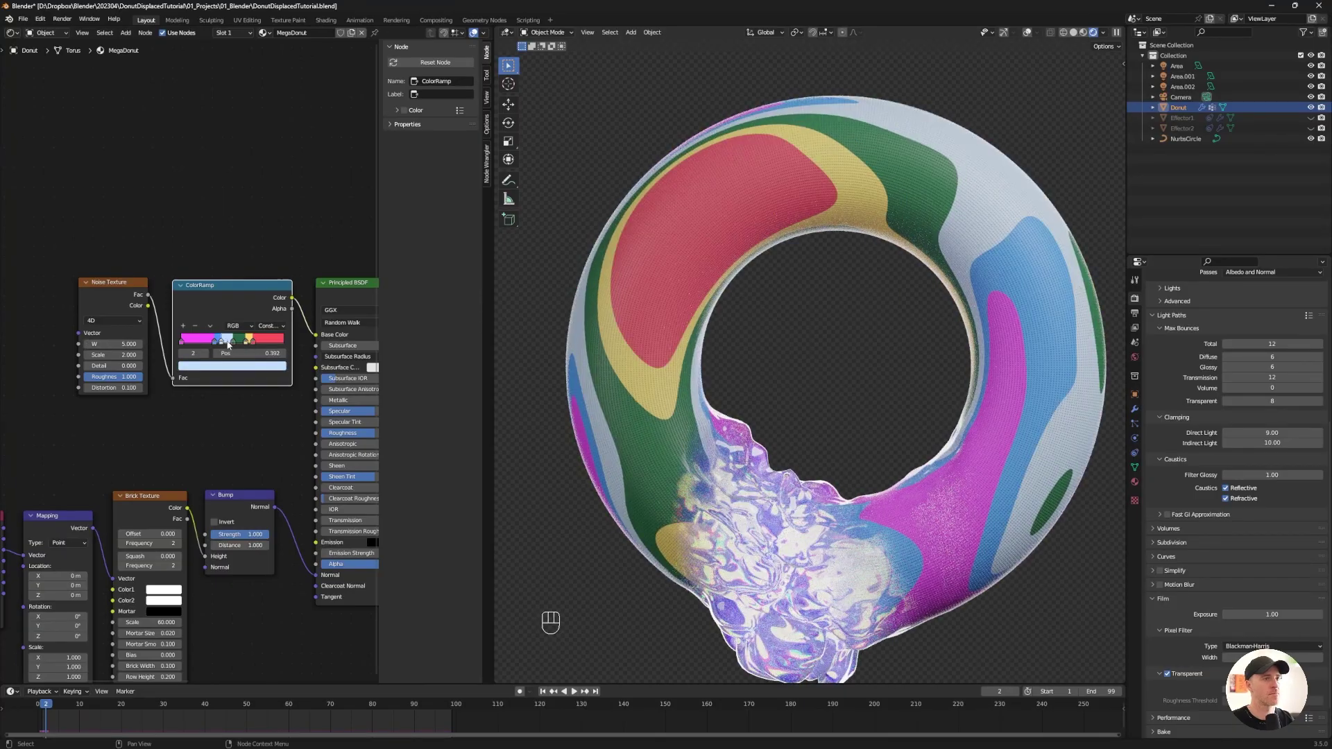
# Set the Principled BSDF's Roughness to 0.300, save the file and enable Invert on the Bump node
pyautogui.hotkey('ctrl', 's')
pyautogui.moveTo(684, 251)
pyautogui.mouseDown(button='middle')
pyautogui.moveTo(781, 236)
pyautogui.moveTo(684, 256)
pyautogui.mouseUp(button='middle')
pyautogui.hotkey('ctrl', 's')
pyautogui.moveTo(345, 416); pyautogui.dragTo(287, 417, button='middle')
pyautogui.moveTo(305, 434); pyautogui.dragTo(283, 434)
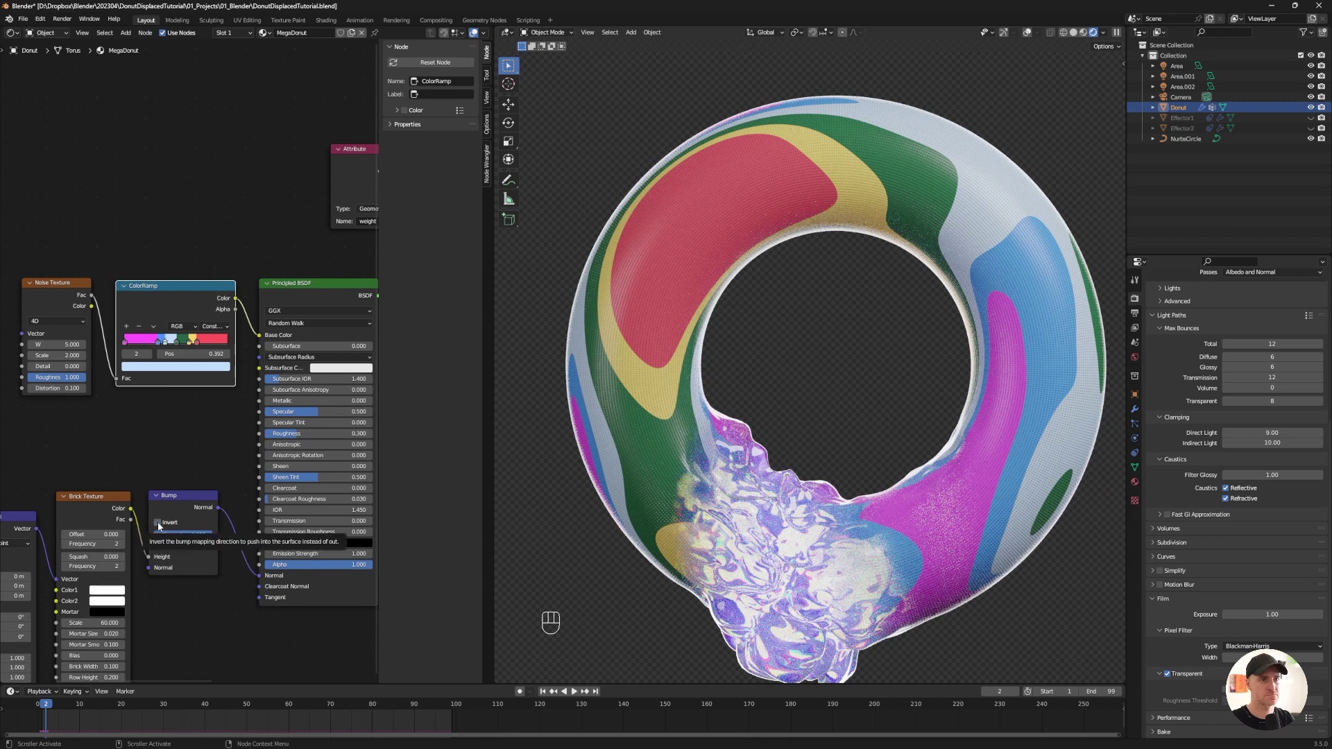
pyautogui.hotkey('ctrl', 's')
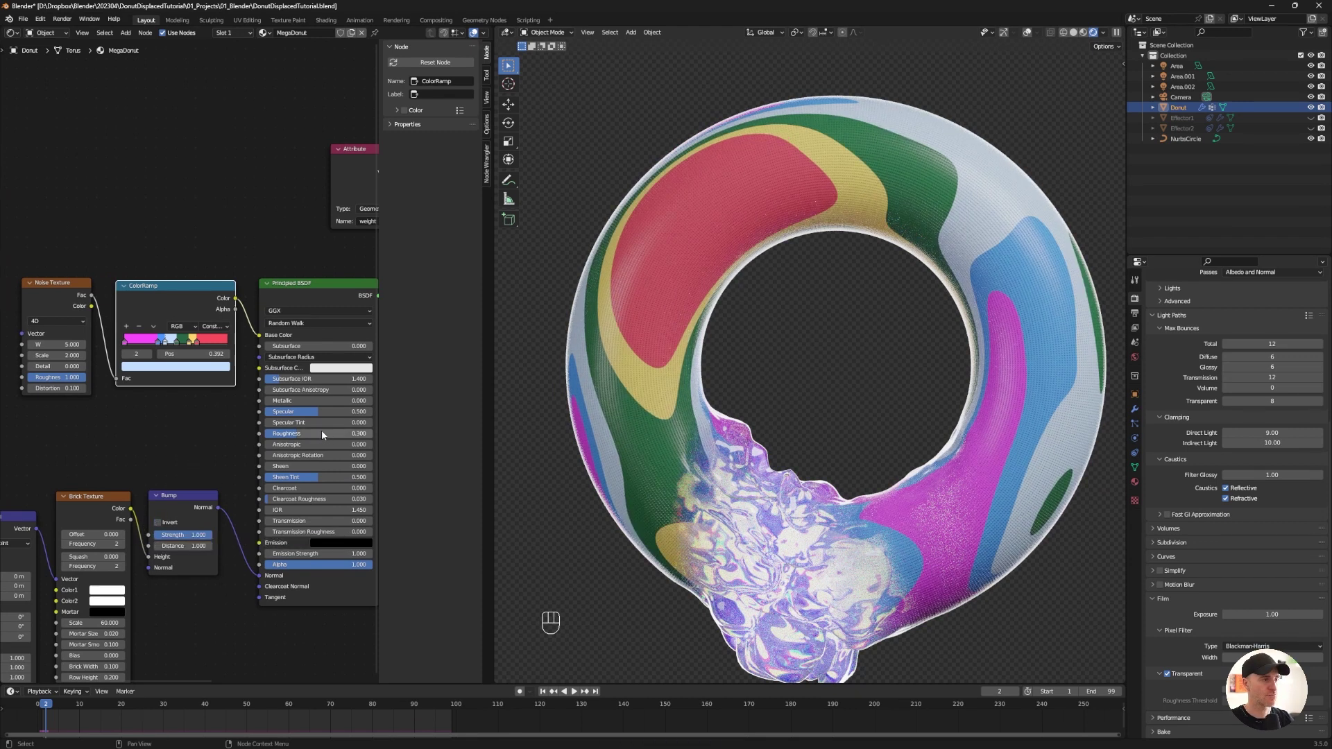
pyautogui.click(156, 522)
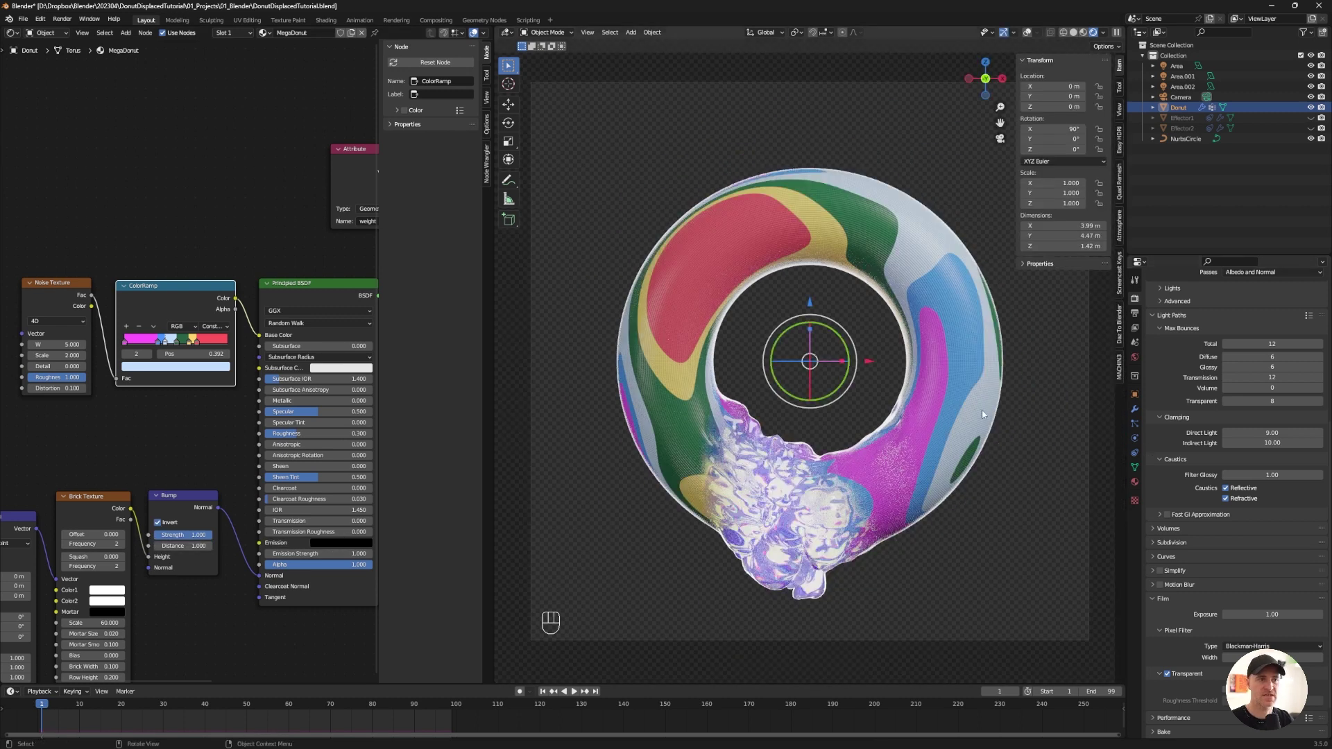
# Bake all dynamics from the cache settings of the donut's Dynamic Paint canvas
pyautogui.click(1135, 453)
pyautogui.click(1135, 439)
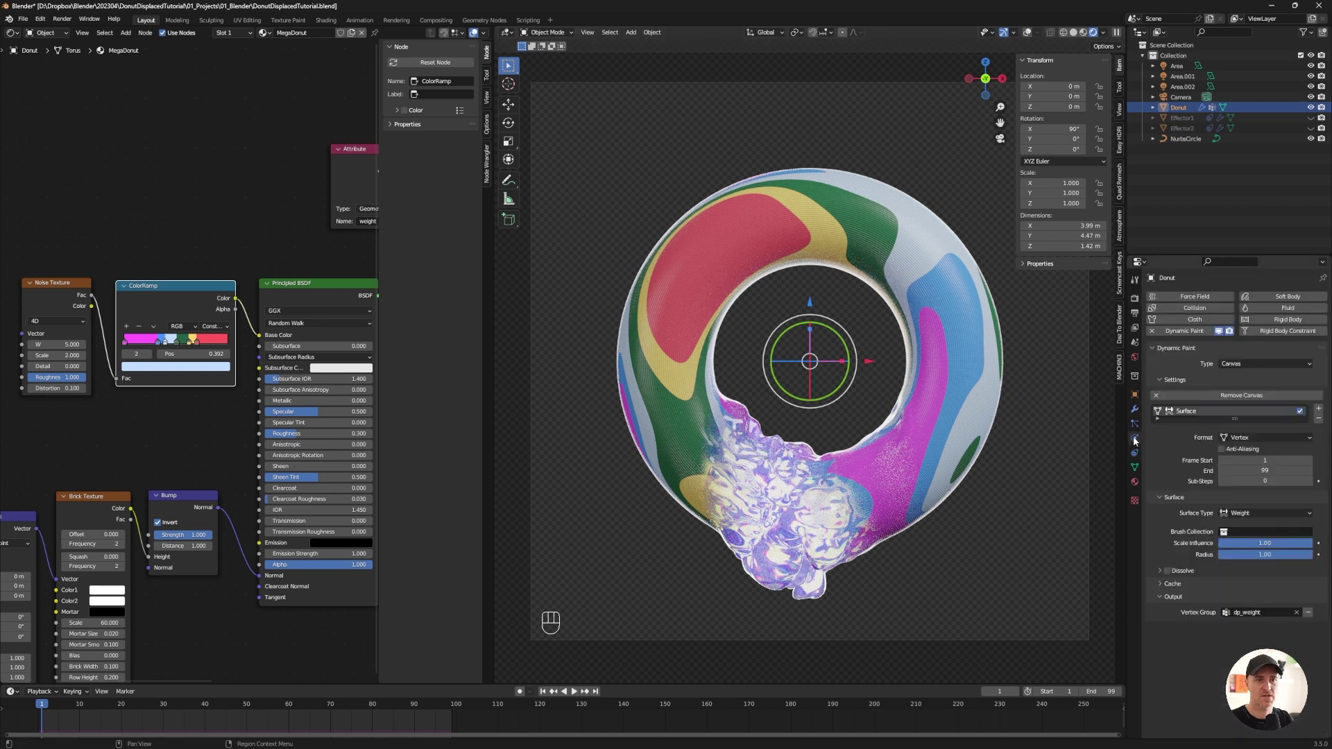
pyautogui.click(1163, 584)
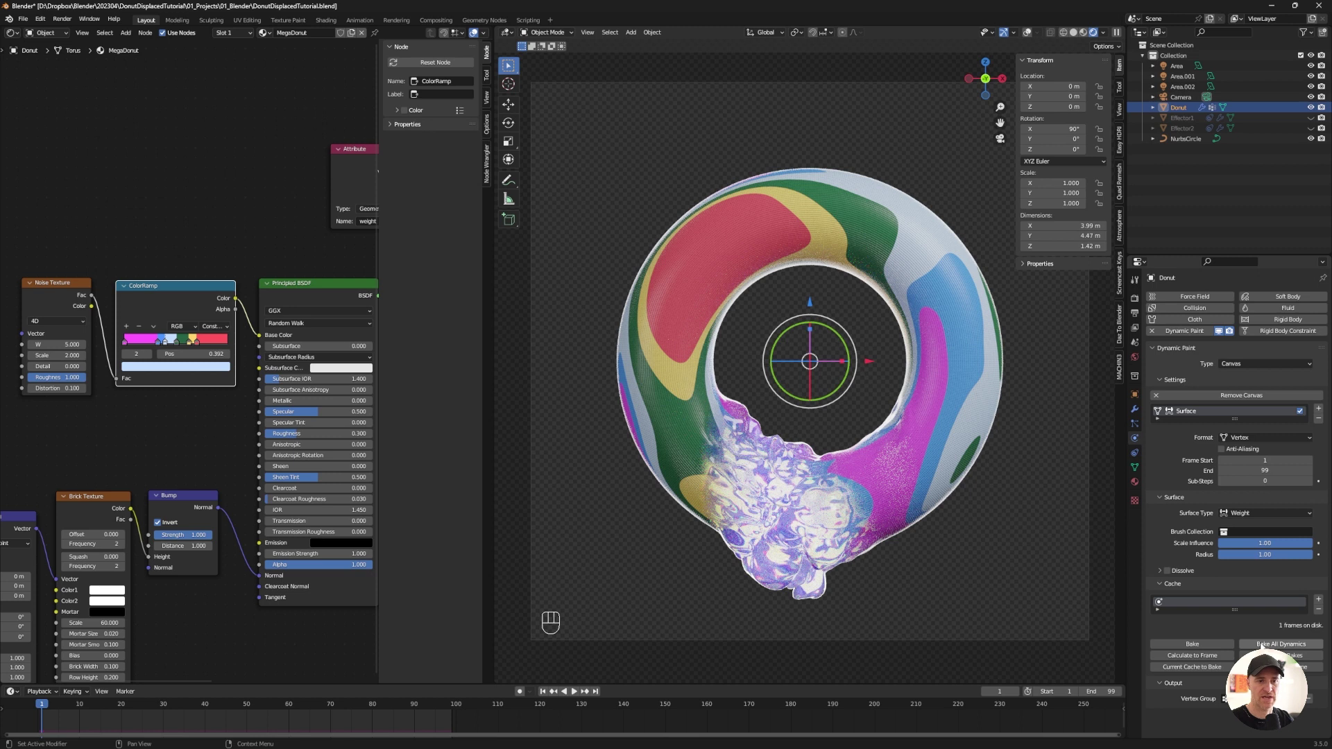
pyautogui.click(1261, 644)
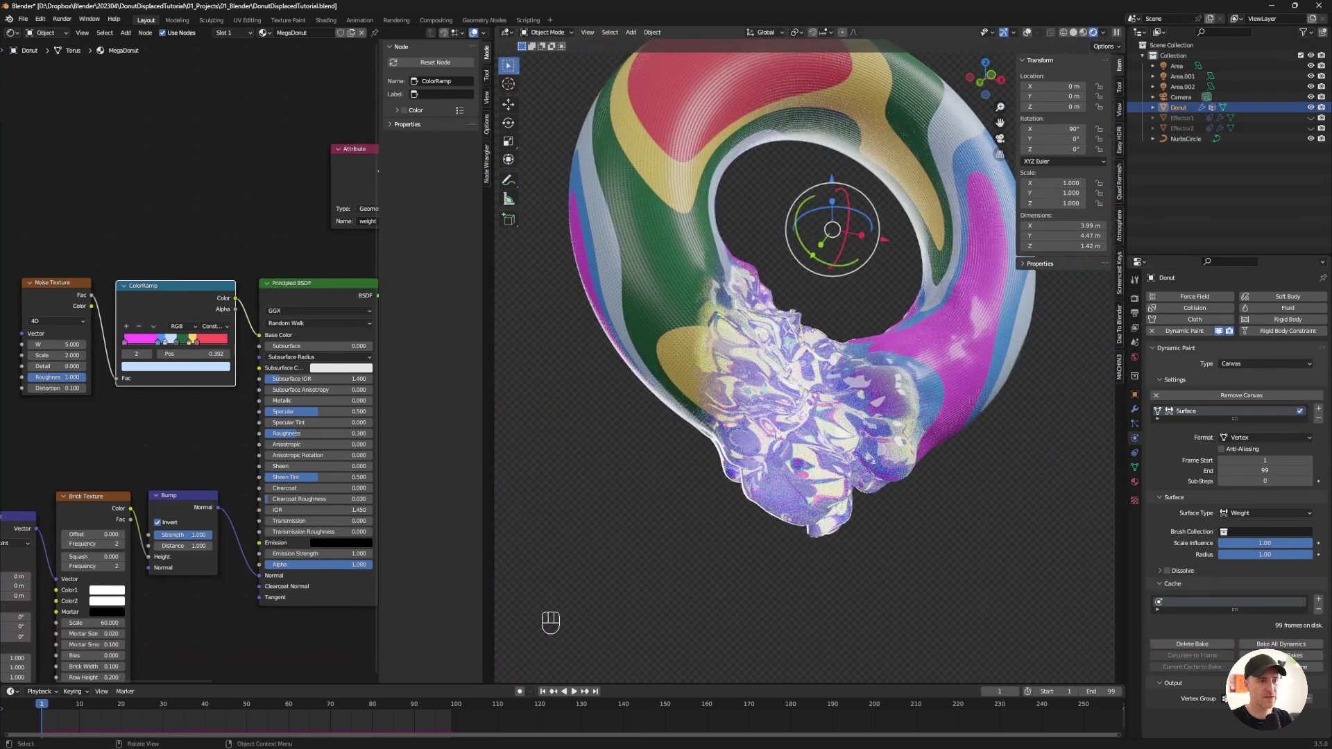
# Set the Glass 2.0 group's Base Roughness to 0.181 and return the viewport to the camera view
pyautogui.moveTo(367, 266); pyautogui.dragTo(182, 263, button='middle')
pyautogui.scroll(3, 220, 373)
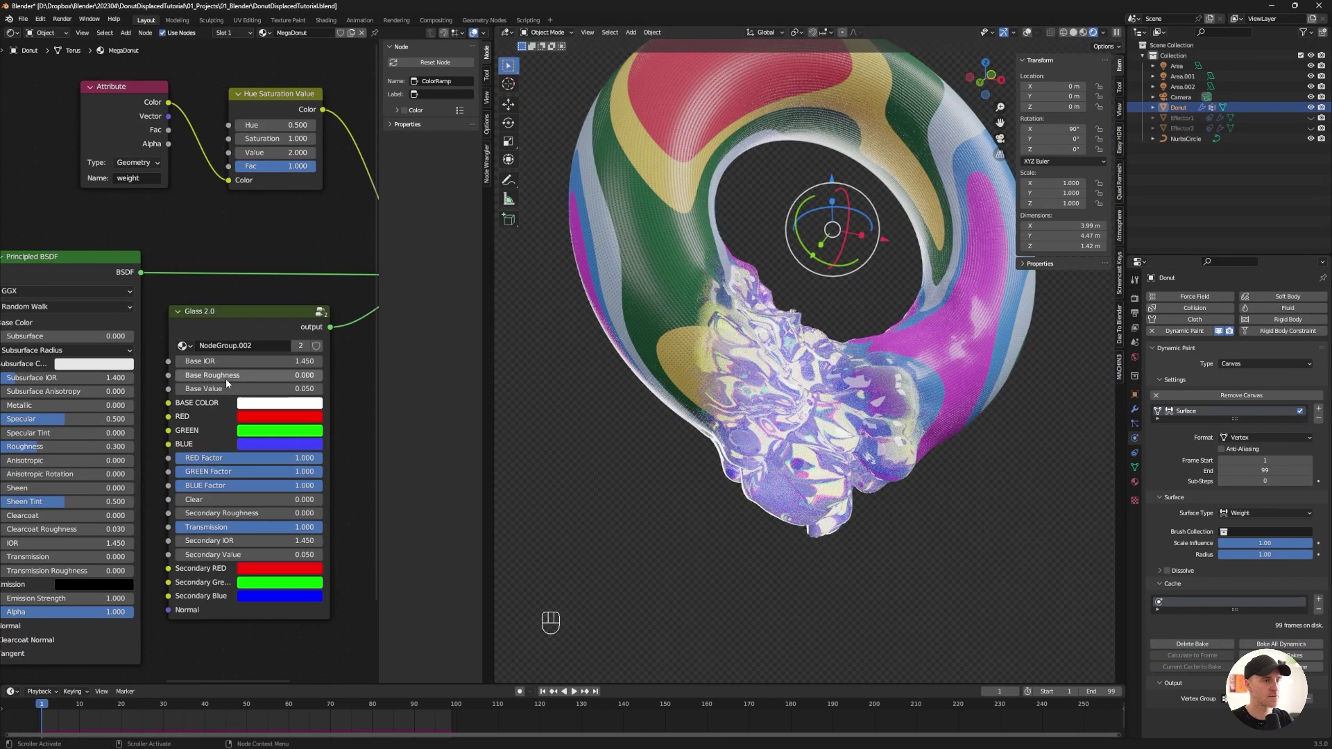
pyautogui.moveTo(227, 376); pyautogui.dragTo(255, 376)
pyautogui.click(999, 138)
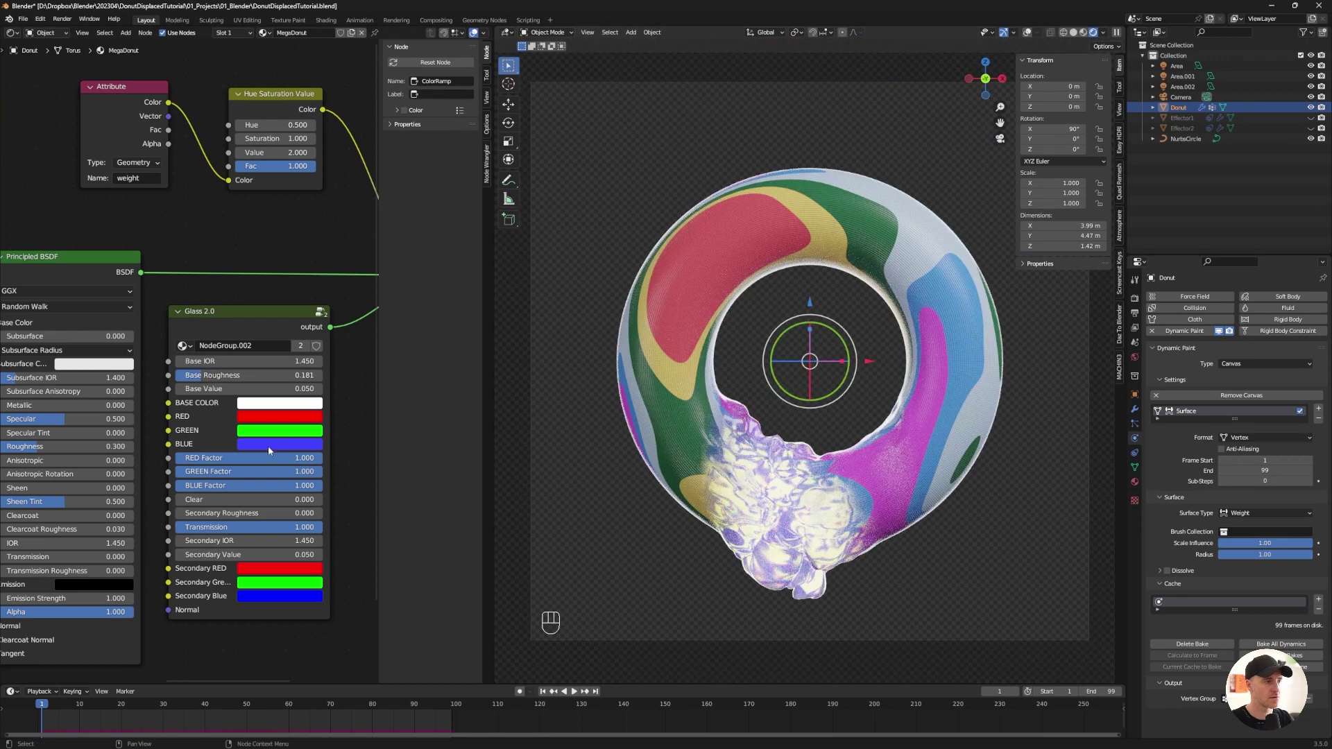
# Slightly shift the RED, GREEN and BLUE dispersion colours of the Glass 2.0 group
pyautogui.click(270, 417)
pyautogui.moveTo(293, 322); pyautogui.dragTo(303, 315)
pyautogui.click(269, 431)
pyautogui.moveTo(265, 269); pyautogui.dragTo(274, 264)
pyautogui.click(280, 444)
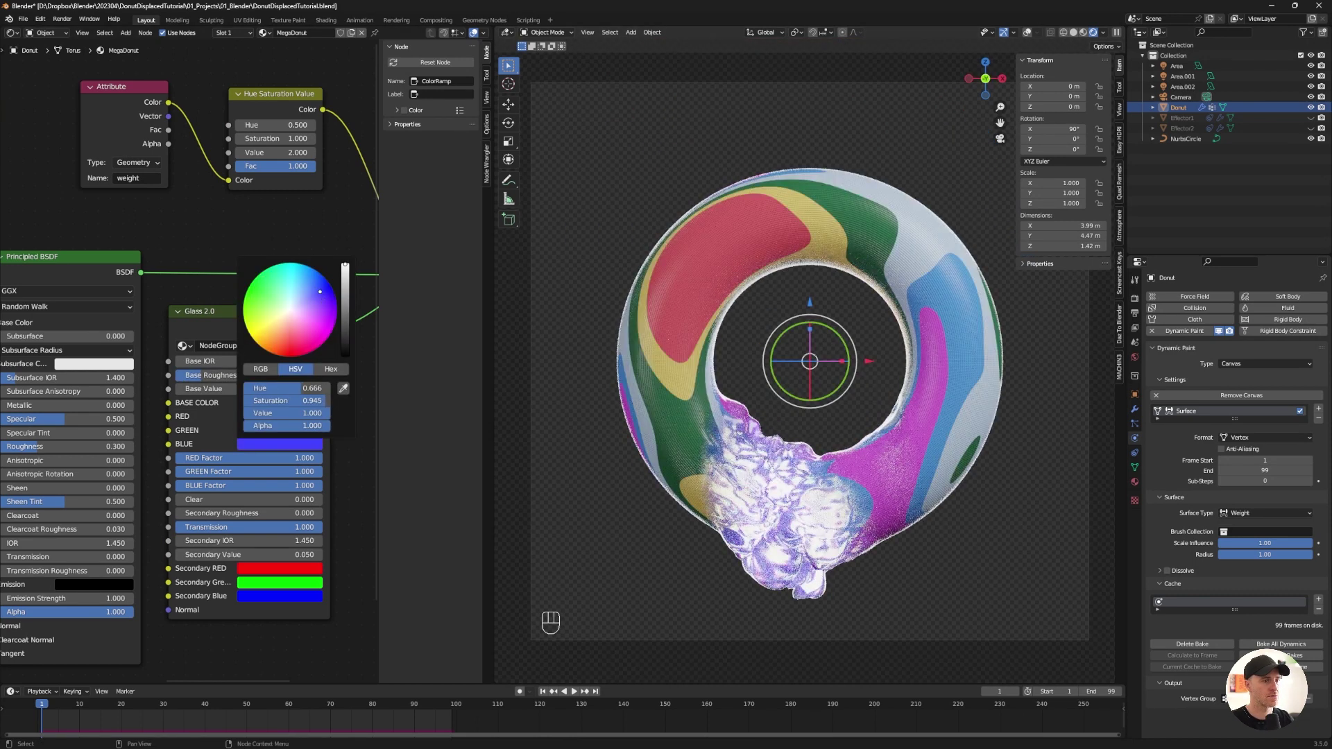
pyautogui.moveTo(318, 287); pyautogui.dragTo(315, 285)
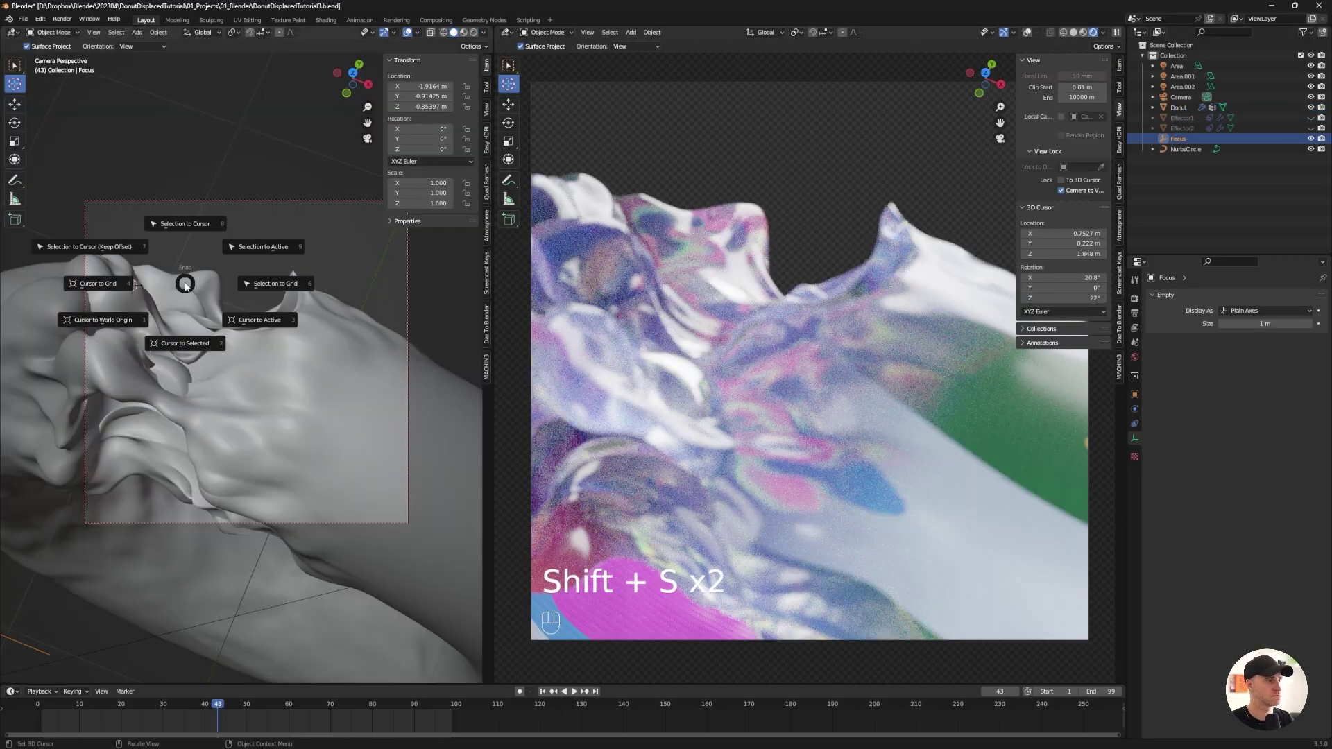
# Go to frame 41 and move the Focus empty onto the displaced glass in the close-up camera view
pyautogui.keyDown('shift'); pyautogui.moveTo(703, 287); pyautogui.dragTo(809, 236, button='middle'); pyautogui.keyUp('shift')
pyautogui.click(542, 692)
pyautogui.hotkey('ctrl', 's')
pyautogui.moveTo(267, 704); pyautogui.dragTo(210, 704)
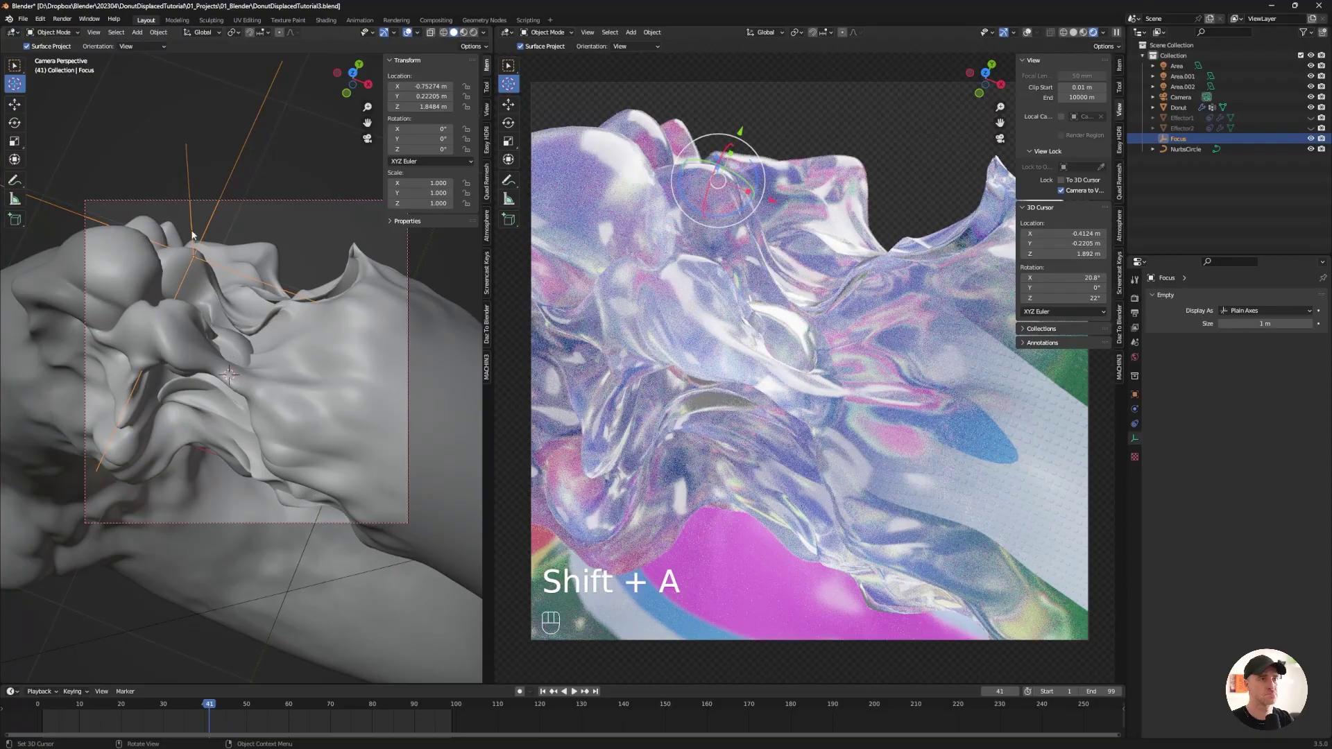
pyautogui.press('g')
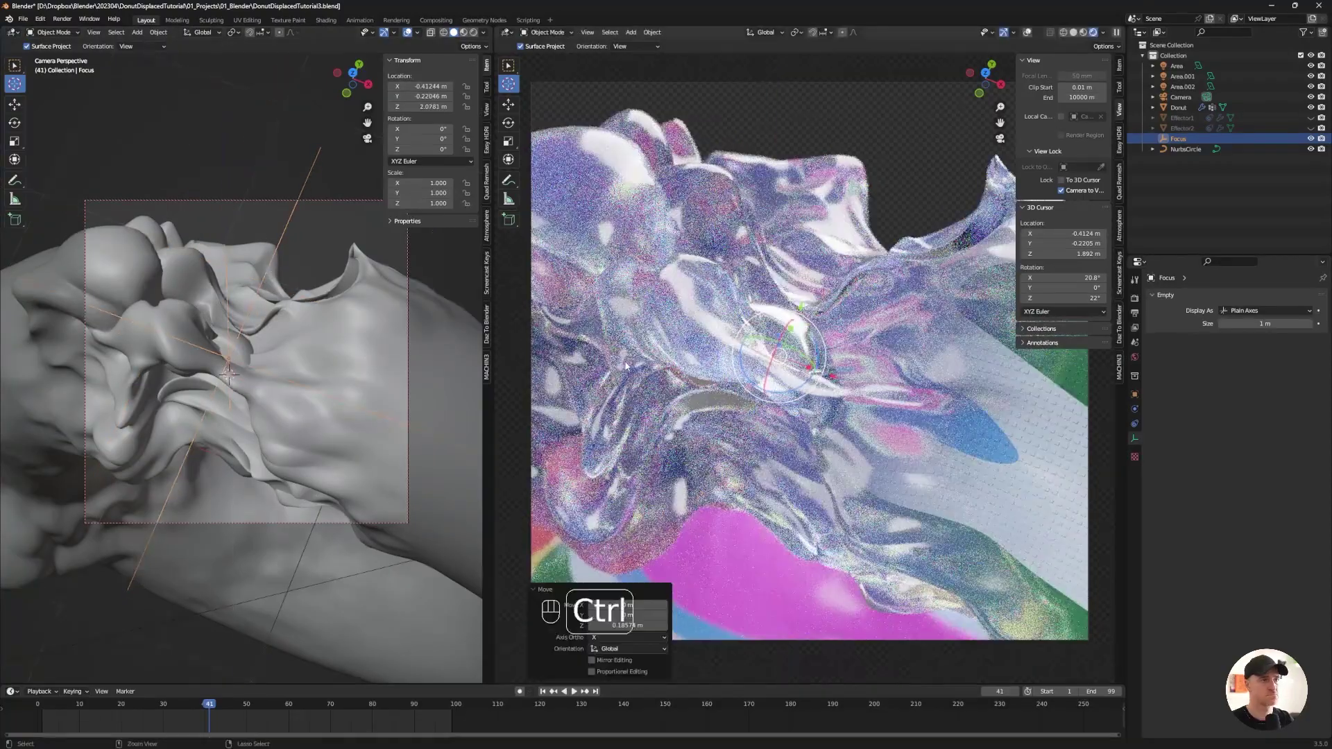
# Save the file, select the Camera and save a new version as DonutDisplacedTutorial4.blend
pyautogui.hotkey('ctrl', 's')
pyautogui.click(1181, 97)
pyautogui.hotkey('ctrl', 'shift', 's')
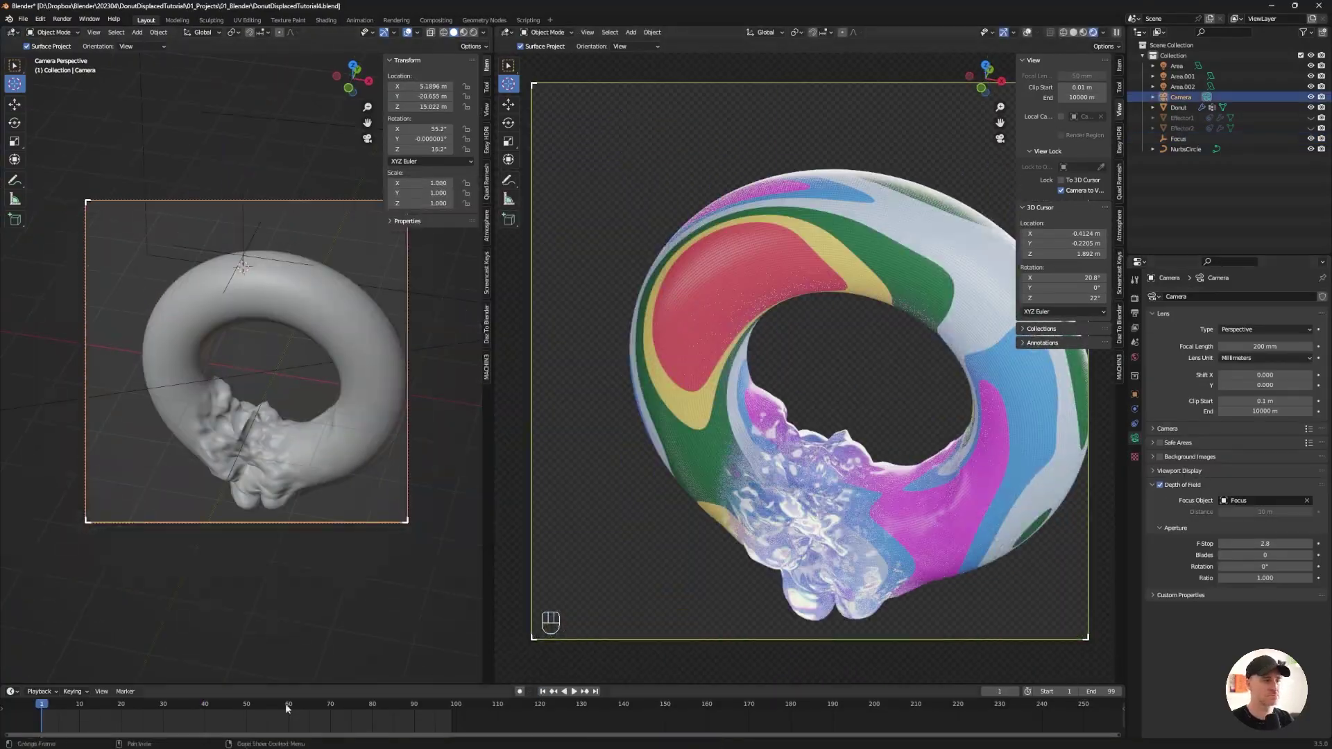
# Advance the animation to frame 24 and frame the camera on a side close-up of the displaced glass
pyautogui.press('space')
pyautogui.press('space')
pyautogui.keyDown('alt'); pyautogui.moveTo(292, 444); pyautogui.dragTo(288, 388, button='middle'); pyautogui.keyUp('alt')
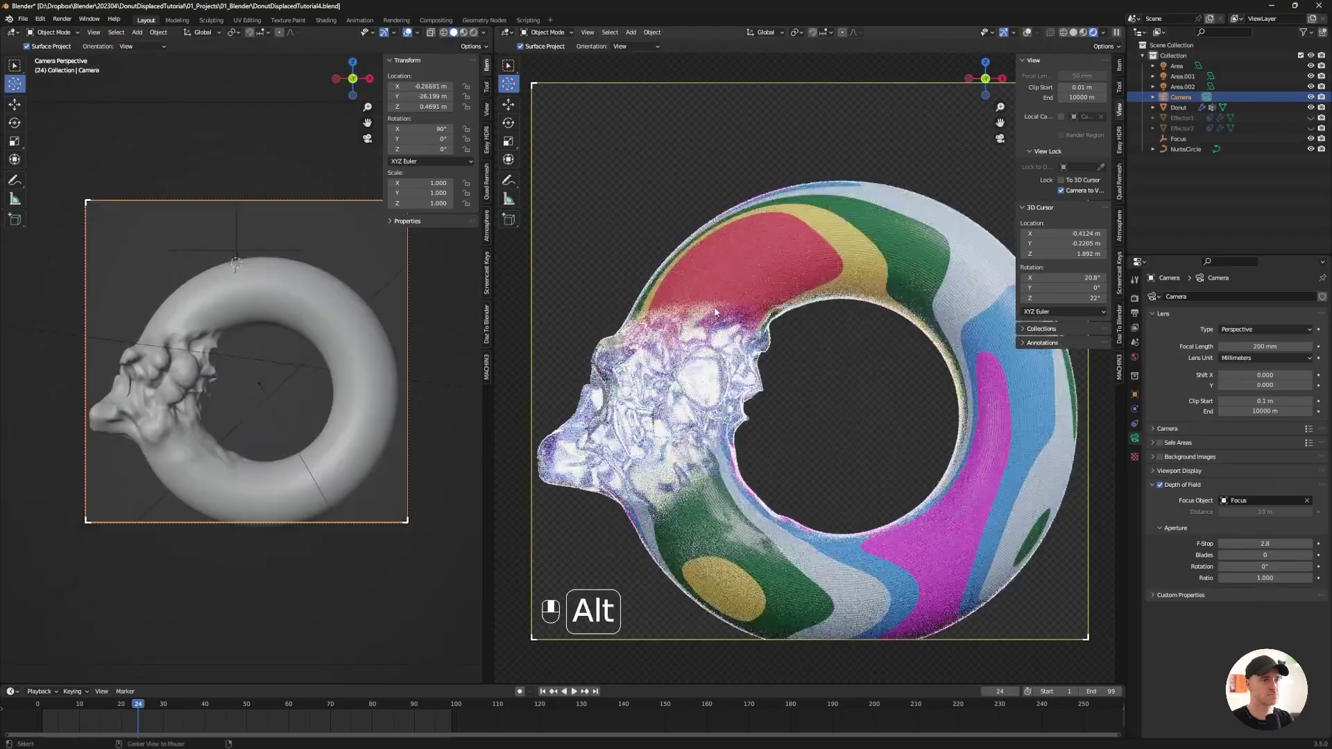
pyautogui.scroll(9, 278, 375)
pyautogui.keyDown('shift'); pyautogui.moveTo(236, 312); pyautogui.dragTo(406, 350, button='middle'); pyautogui.keyUp('shift')
pyautogui.keyDown('alt'); pyautogui.moveTo(278, 361); pyautogui.dragTo(299, 305, button='middle'); pyautogui.keyUp('alt')
# Place the 3D cursor on the protruding glass, snap the Focus empty to it, save and return to frame 1
pyautogui.keyDown('shift'); pyautogui.rightClick(310, 253); pyautogui.keyUp('shift')
pyautogui.click(1167, 141)
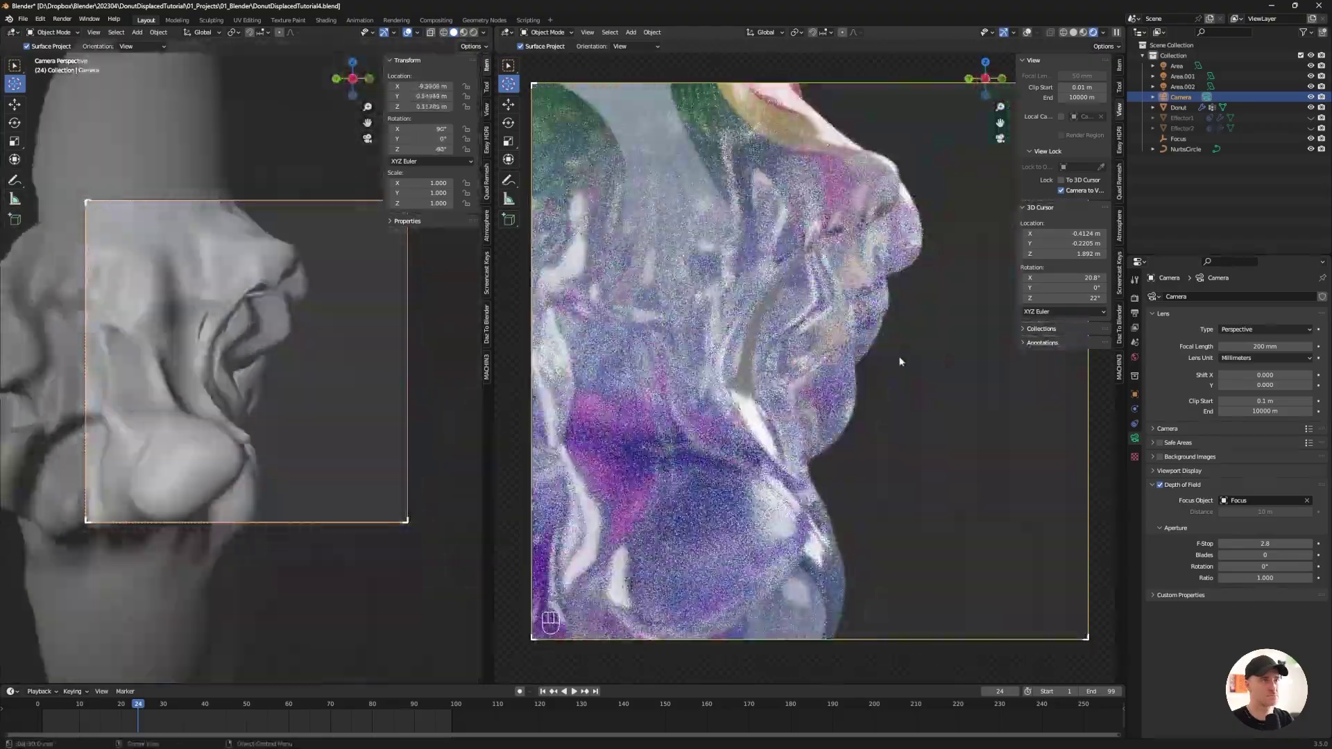
pyautogui.hotkey('shift', 's')
pyautogui.hotkey('ctrl', 's')
pyautogui.click(41, 705)
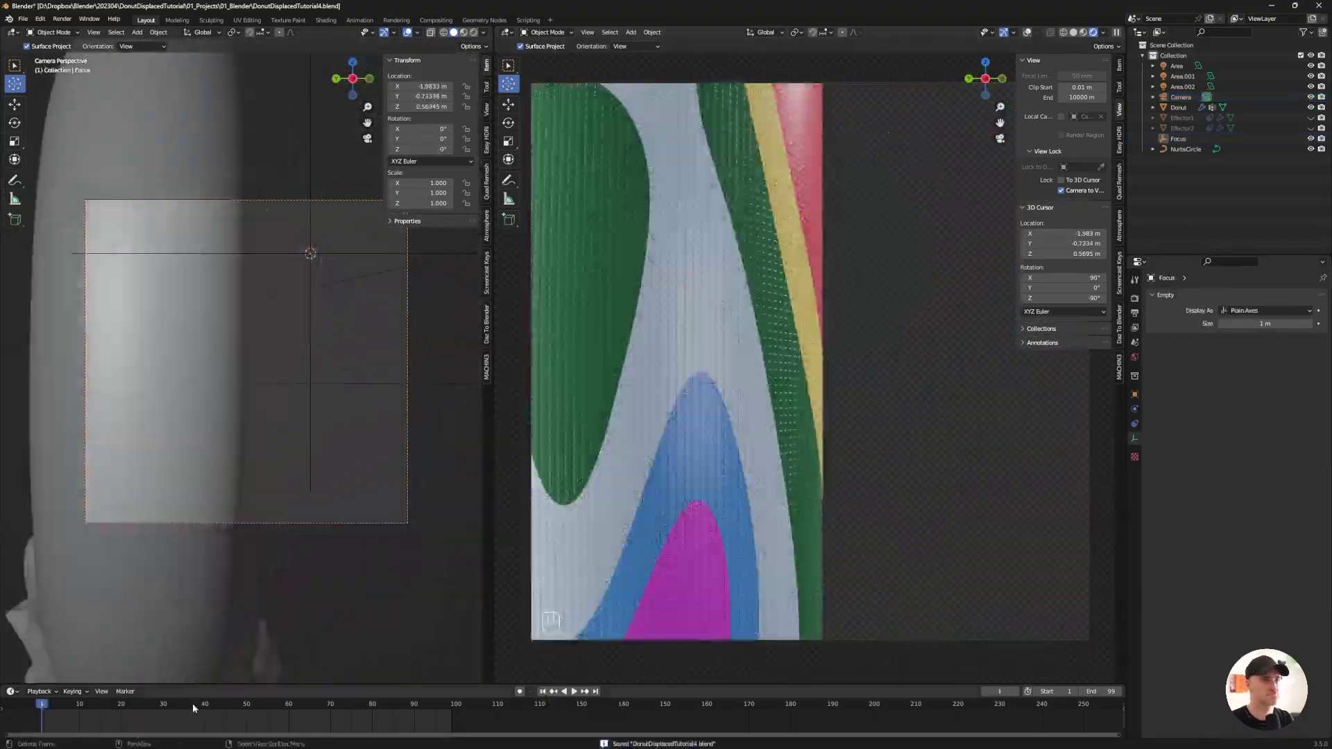